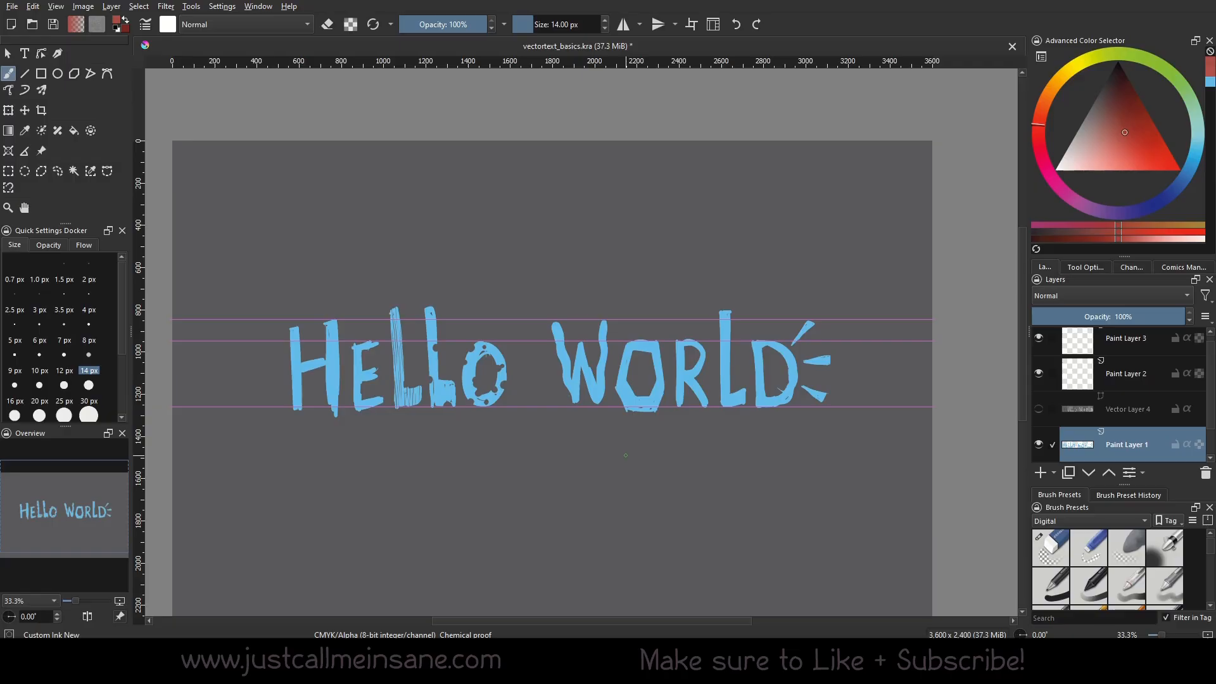
Examine the hand-drawn blue "Hello World" lettering up close, letter by letter, and as a whole.
scroll(445, 358, up, 2)
drag(355, 346, 414, 346)
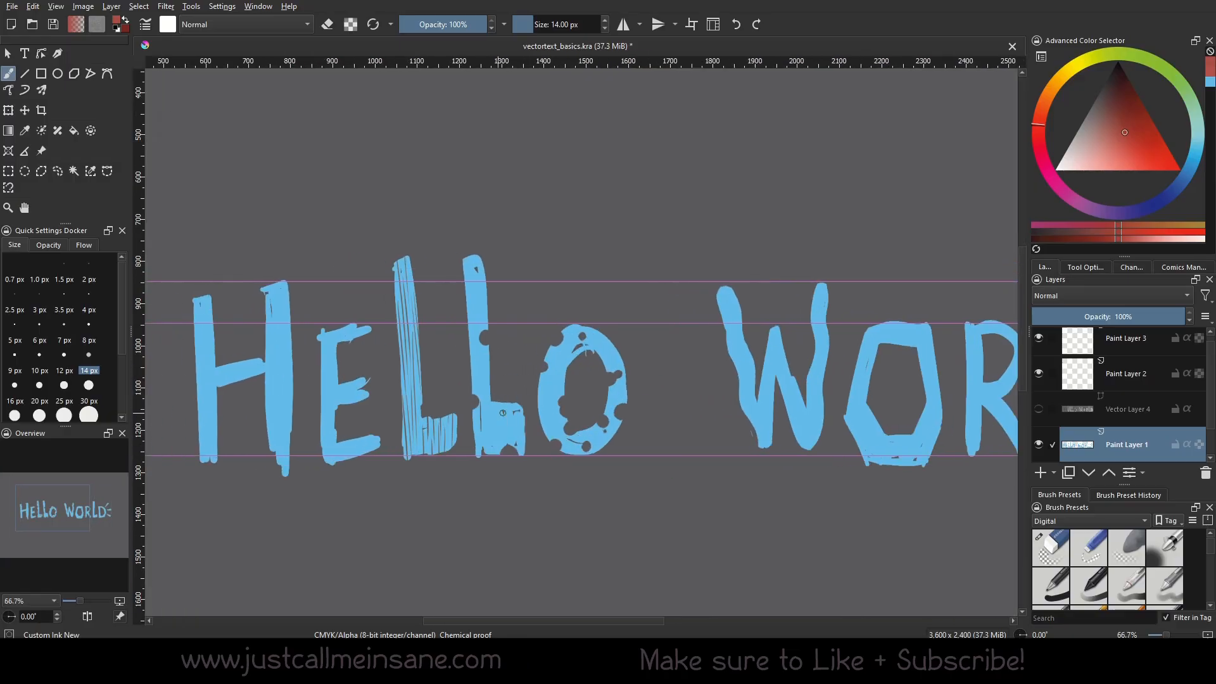
scroll(429, 326, up, 2)
drag(456, 477, 523, 481)
scroll(900, 508, down, 1)
drag(880, 497, 665, 444)
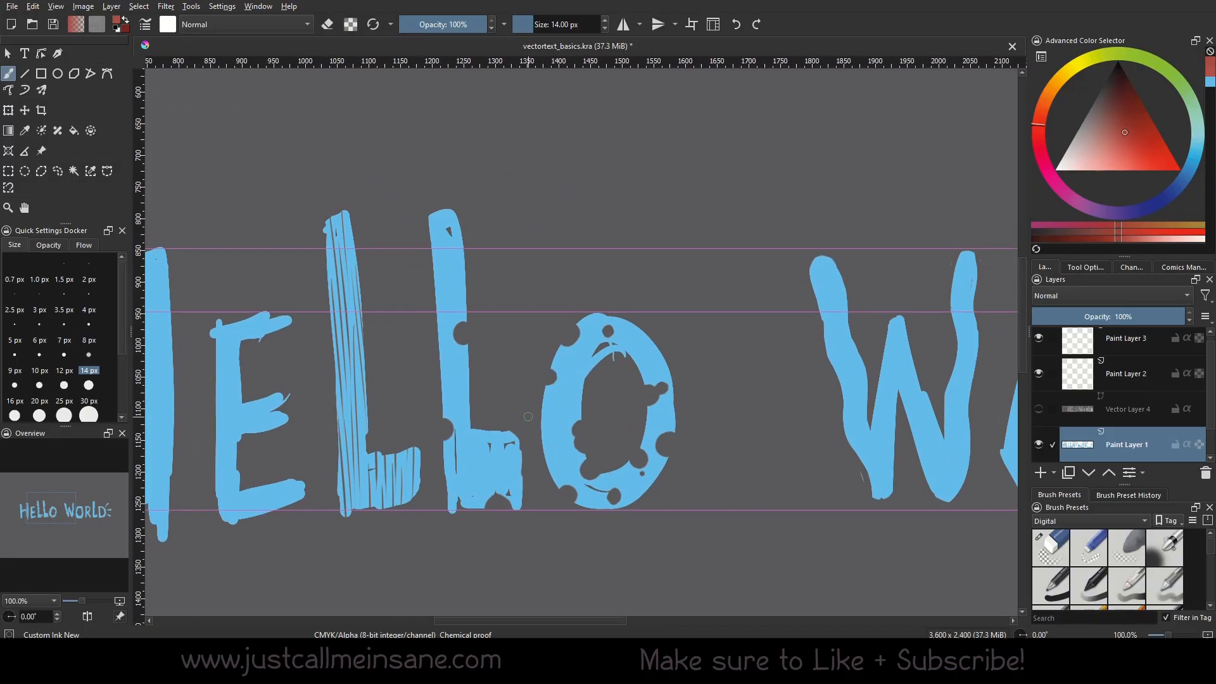
drag(813, 421, 440, 428)
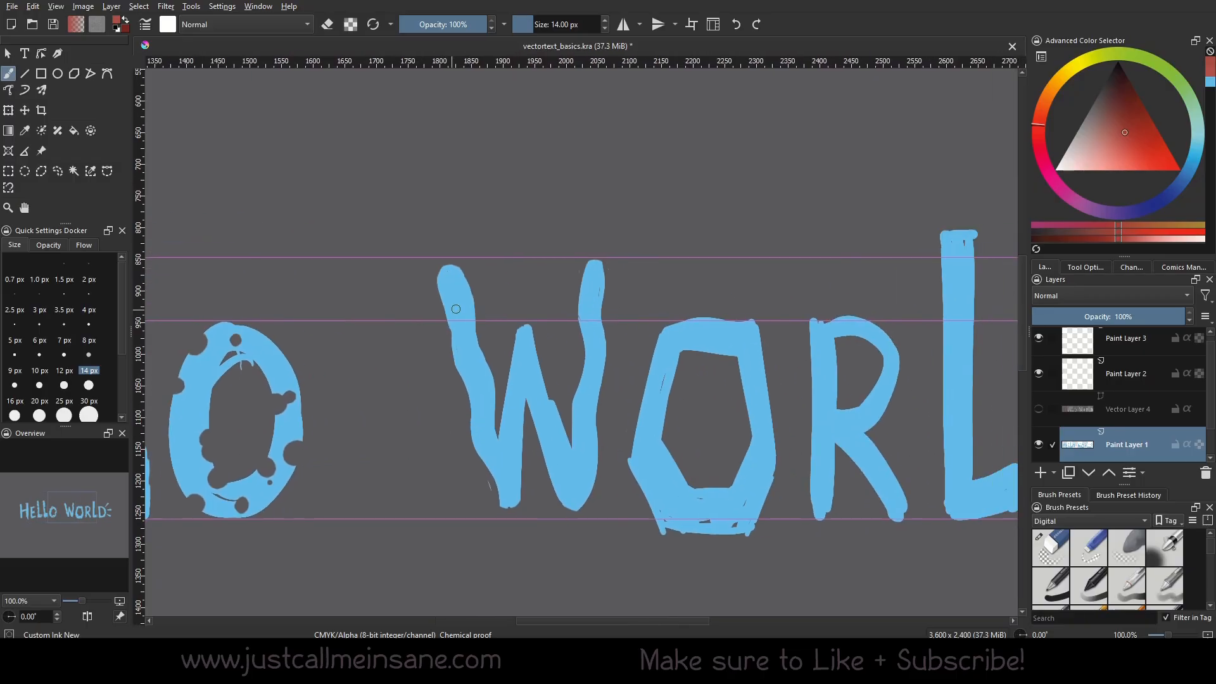
drag(751, 463, 449, 455)
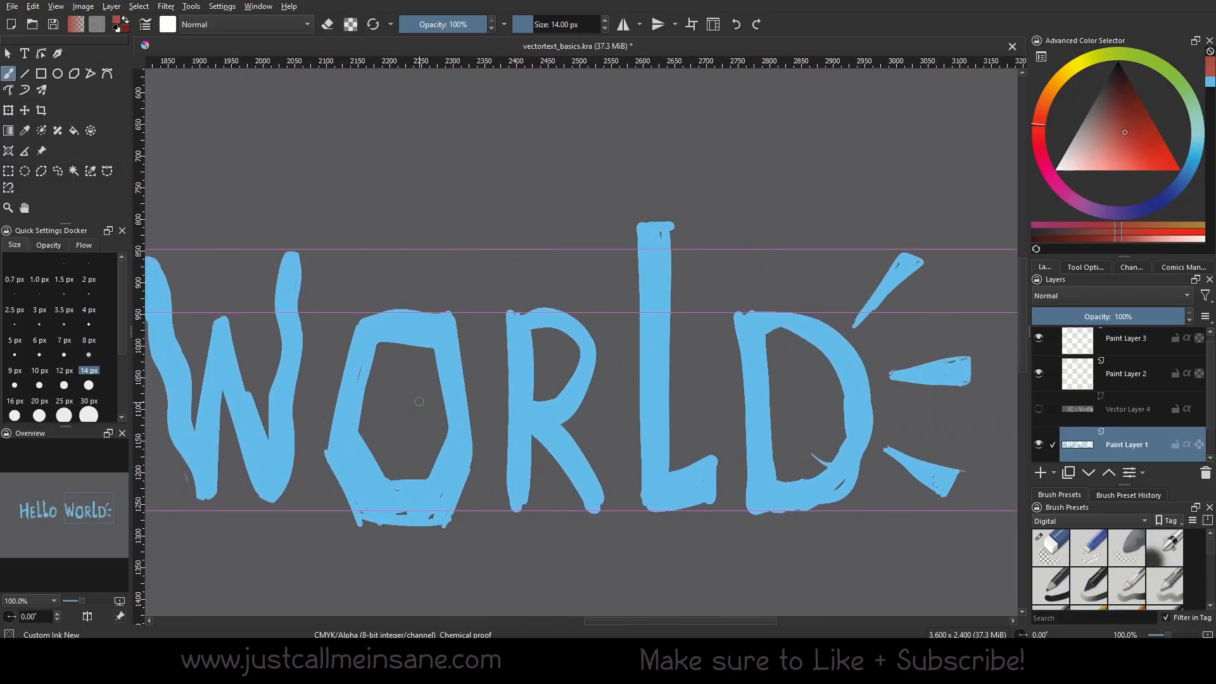
drag(777, 385, 667, 401)
scroll(520, 409, down, 2)
drag(472, 409, 456, 382)
scroll(441, 368, up, 1)
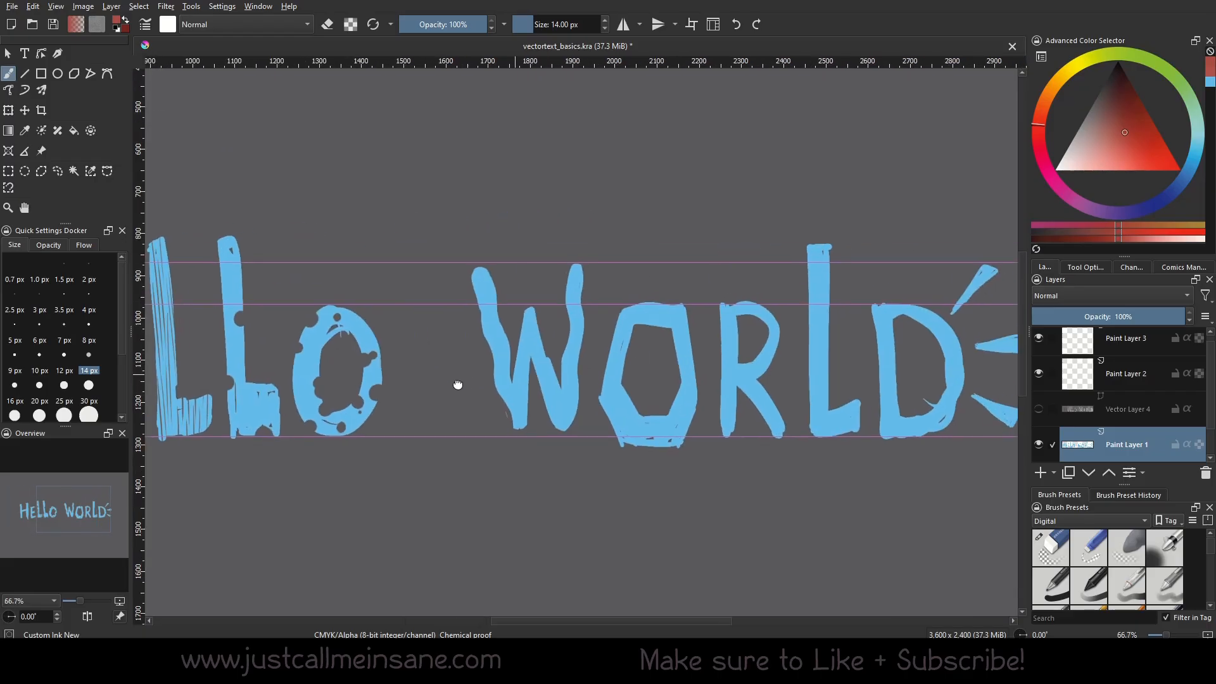
scroll(741, 390, down, 1)
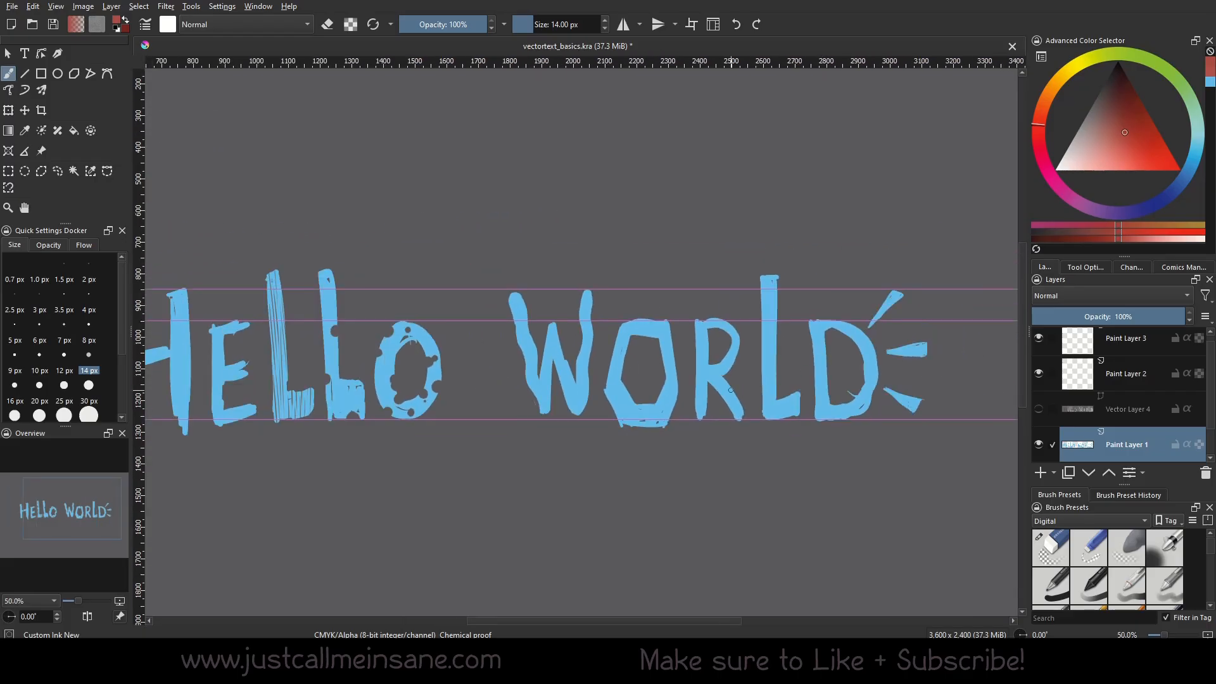
drag(881, 328, 711, 353)
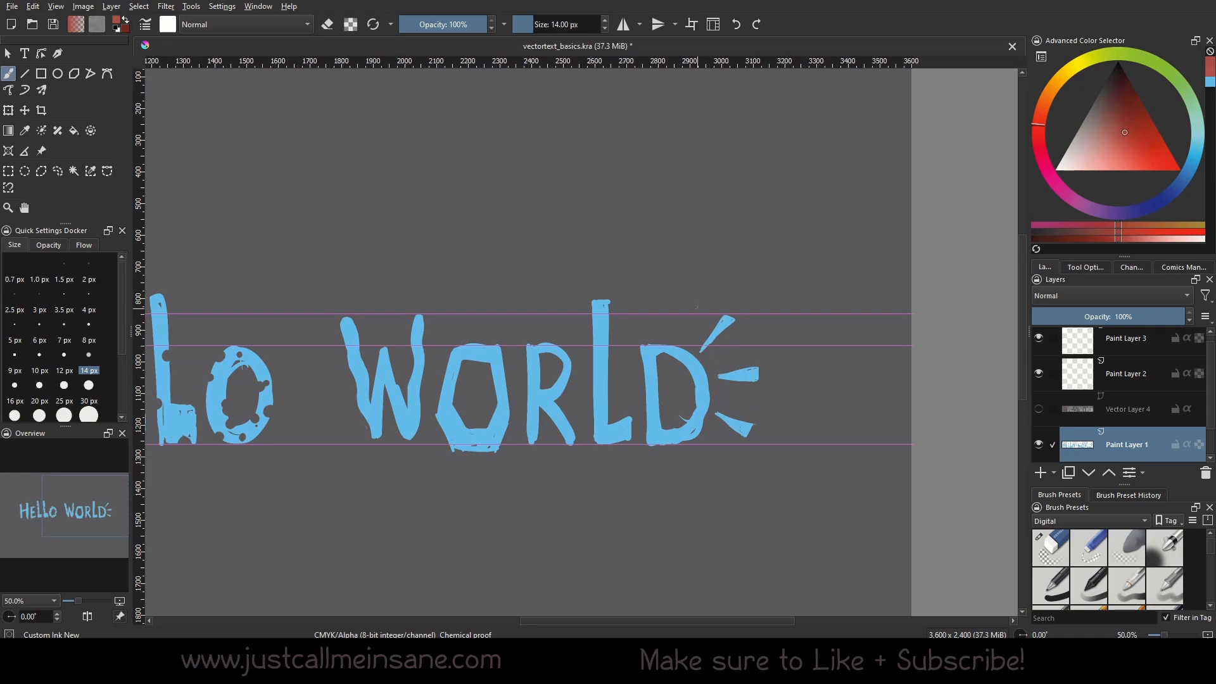
drag(543, 420, 745, 421)
scroll(747, 392, down, 1)
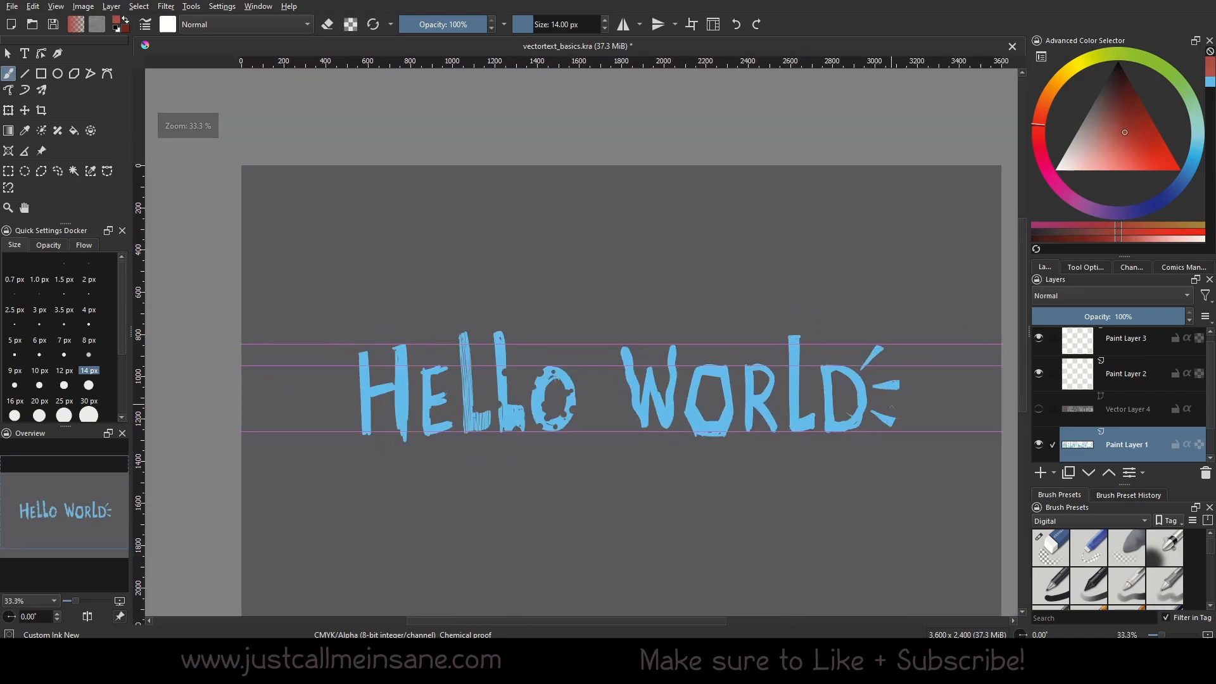
scroll(762, 377, up, 1)
drag(777, 368, 798, 320)
scroll(789, 365, down, 1)
scroll(768, 350, up, 1)
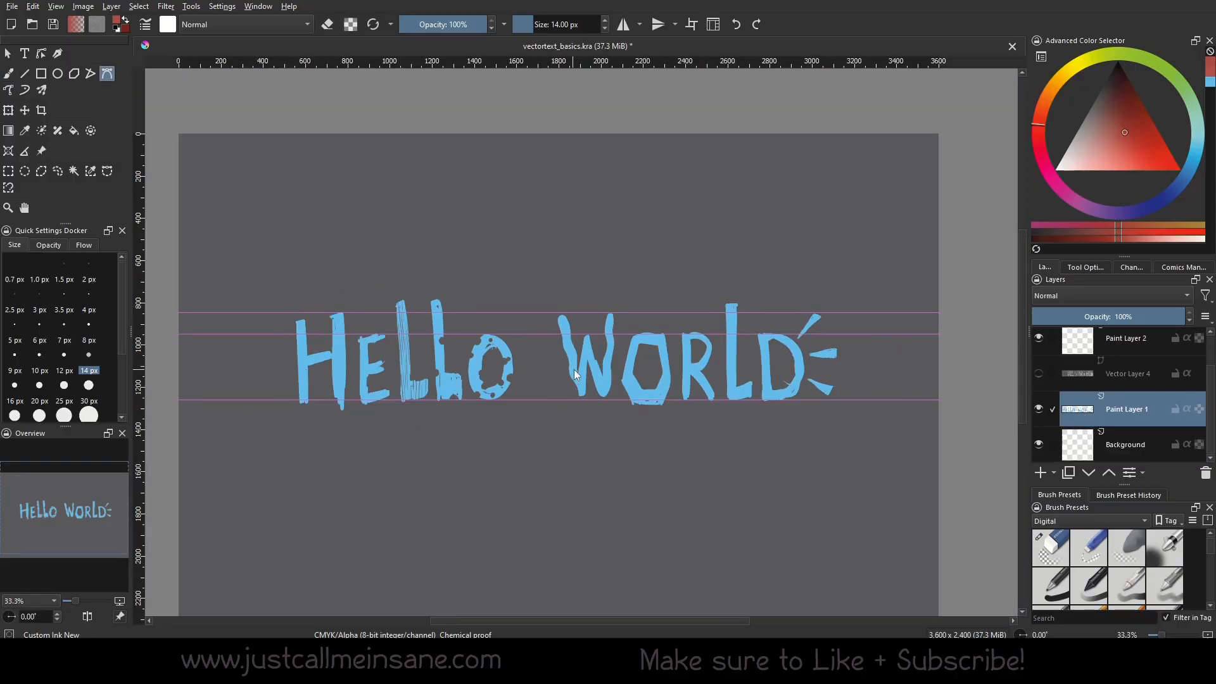
Add a vector layer directly above Paint Layer 1 and create a text object above the blue lettering.
click(1055, 474)
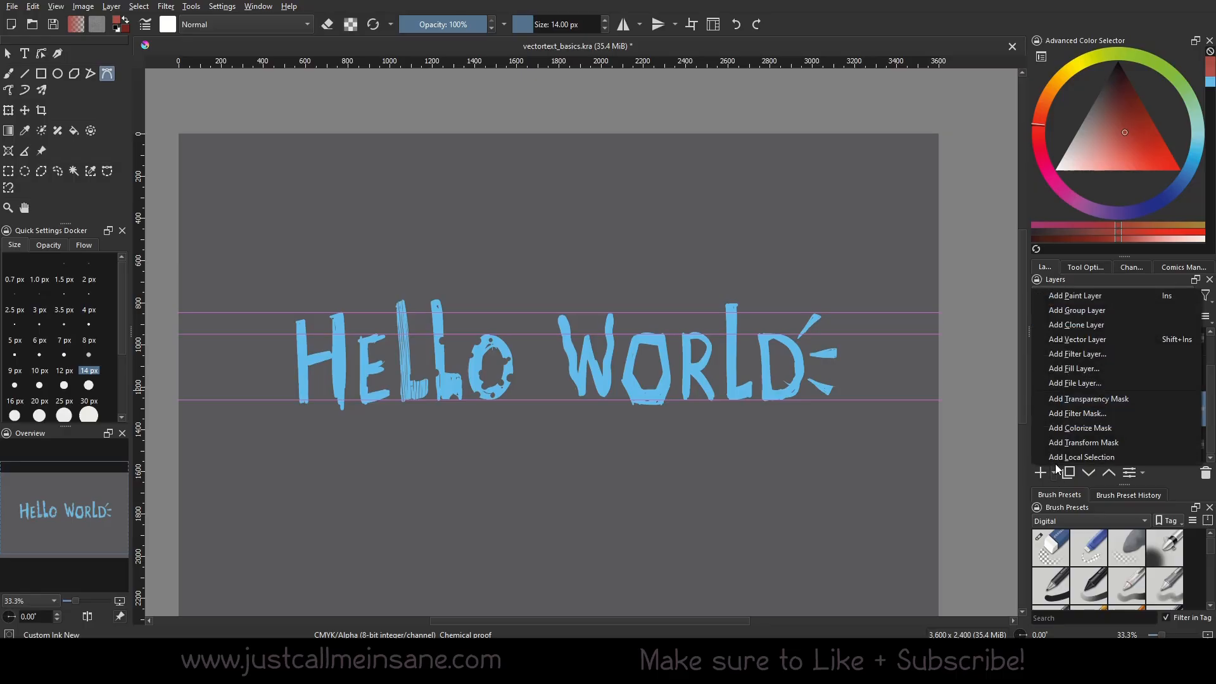
click(1113, 340)
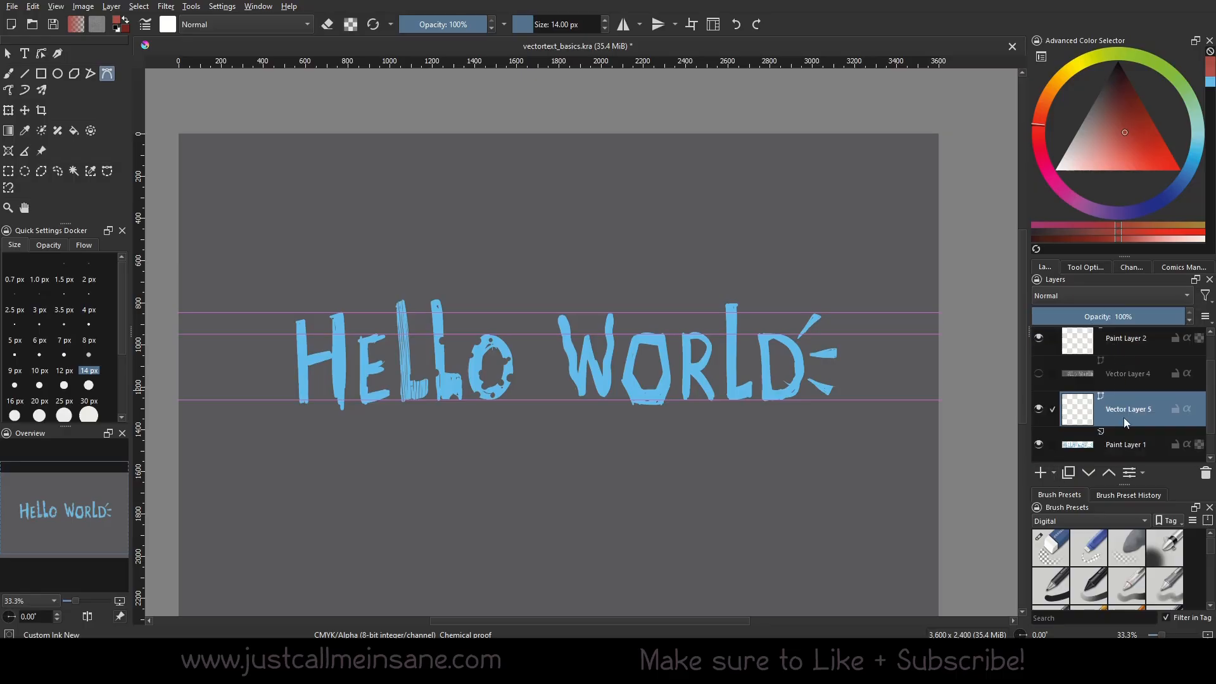
click(26, 54)
drag(322, 237, 775, 389)
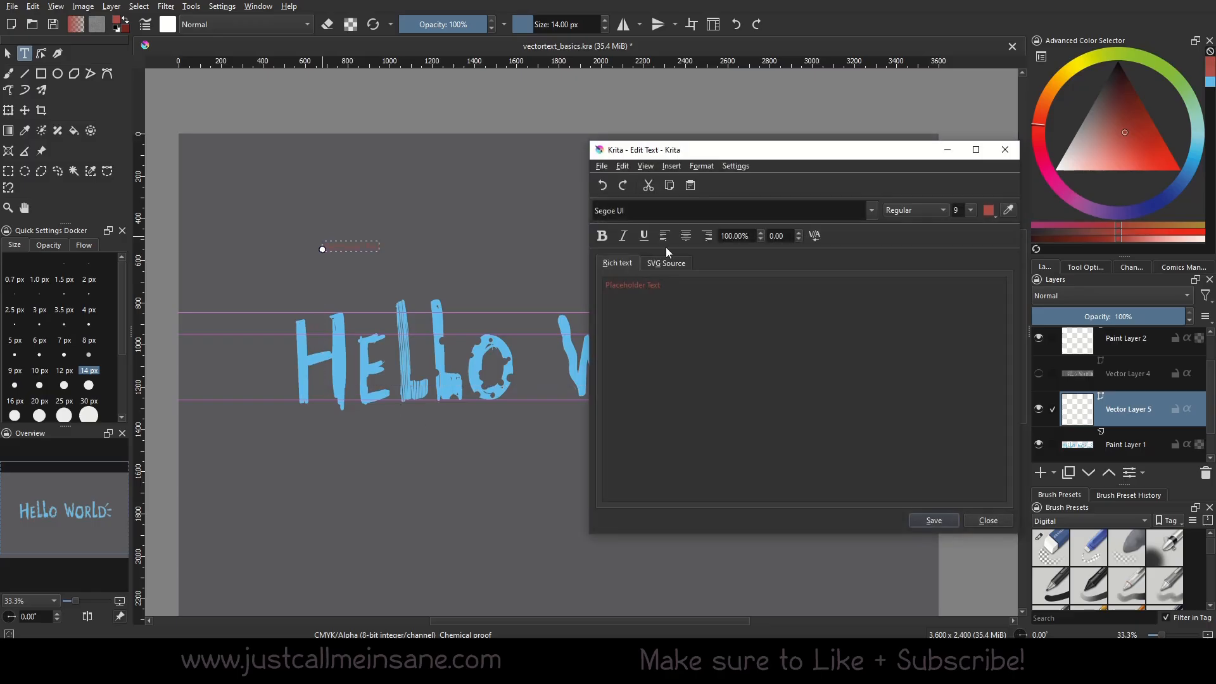
Replace the placeholder text with HELLO WORLD and save the text object.
drag(801, 159, 691, 176)
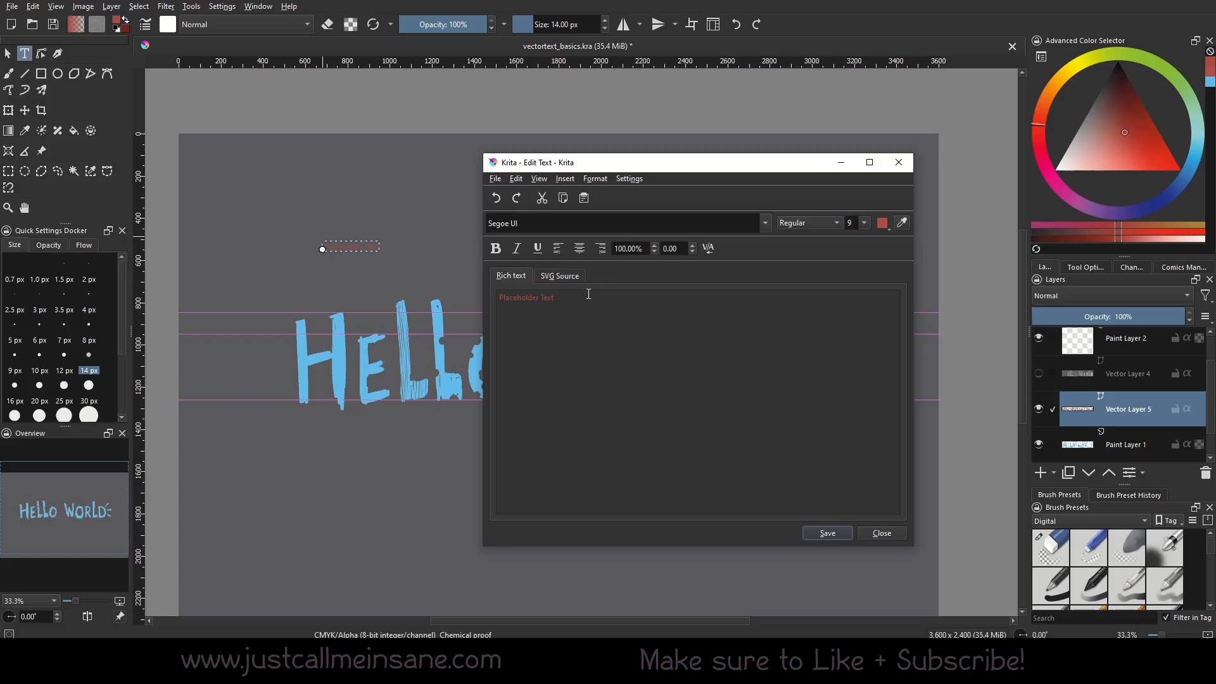
drag(591, 290, 470, 290)
text(HELLO WORLD)
click(827, 533)
Set the HELLO WORLD text to the Gentro Wide font at size 36.
click(863, 223)
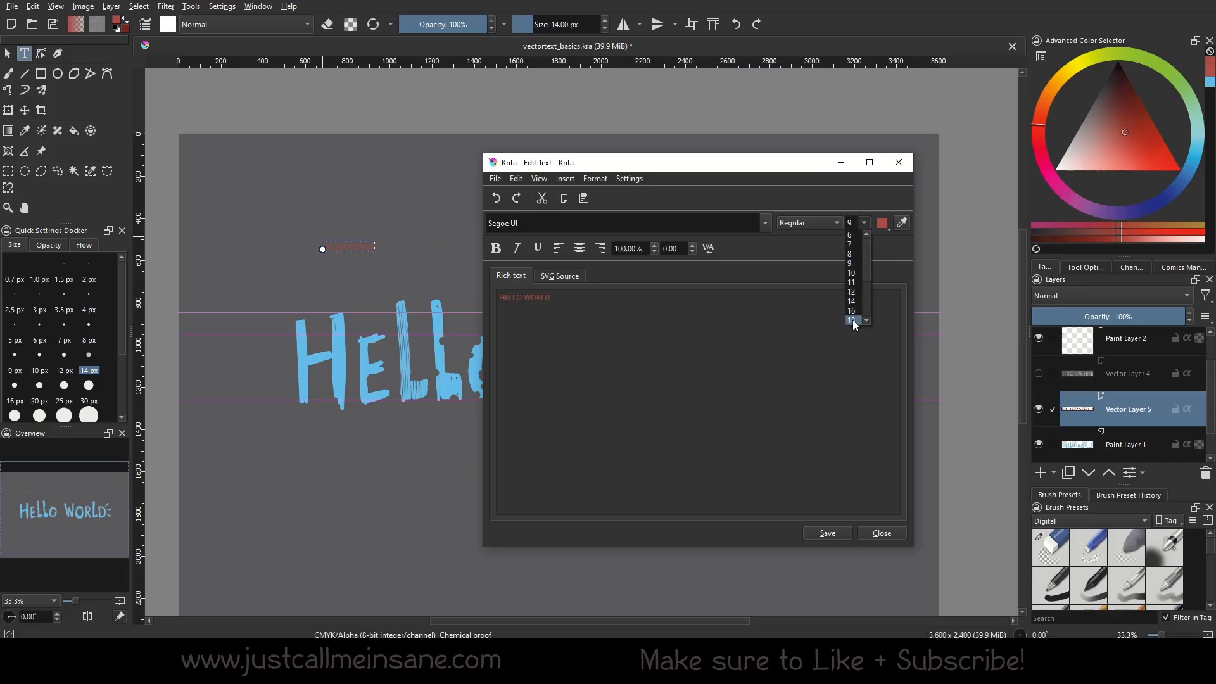
click(852, 320)
click(822, 224)
click(620, 235)
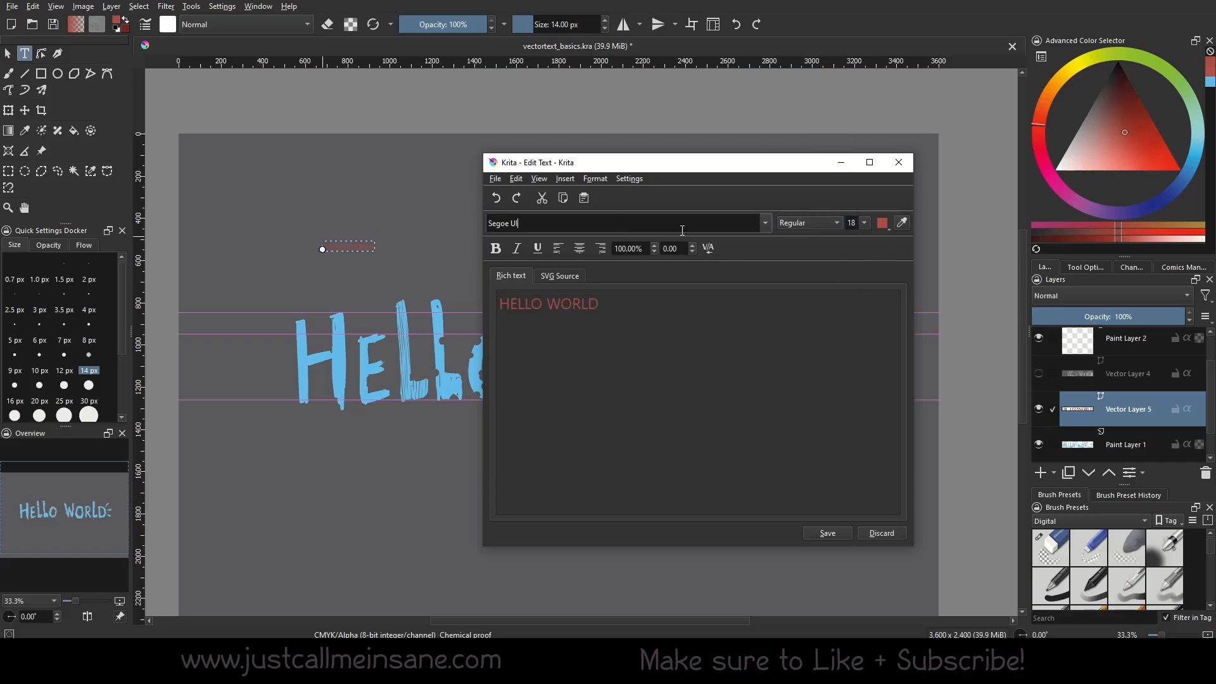
click(766, 225)
scroll(611, 328, up, 15)
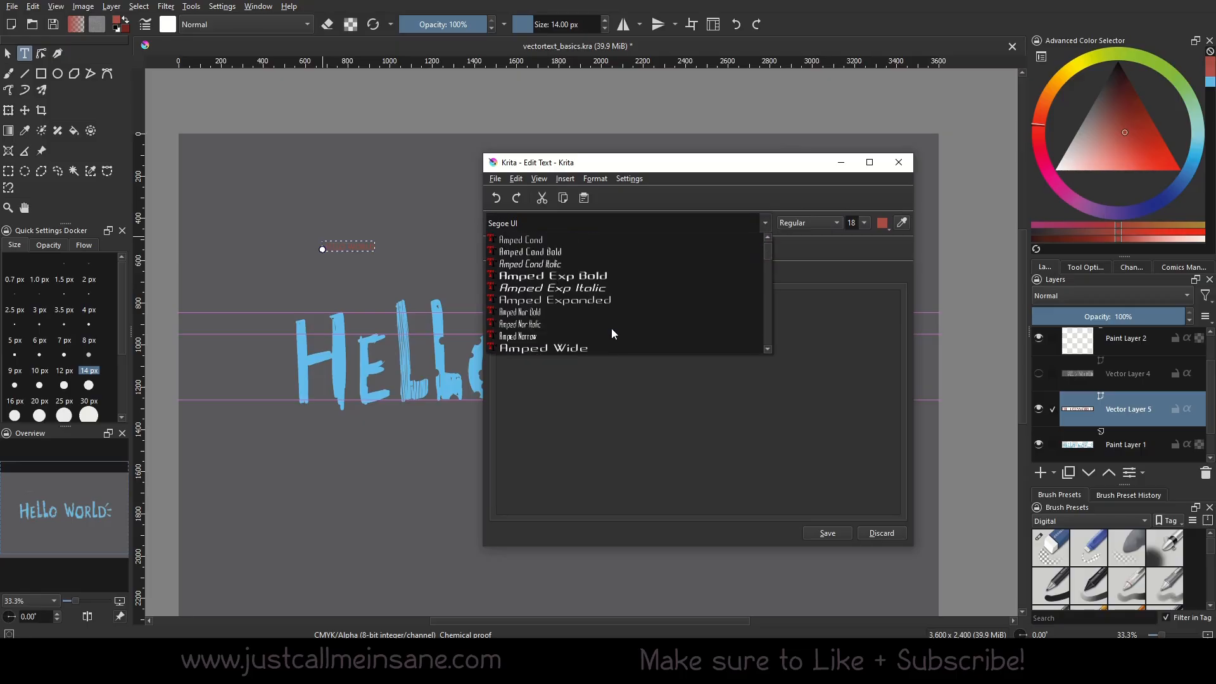
scroll(610, 328, down, 8)
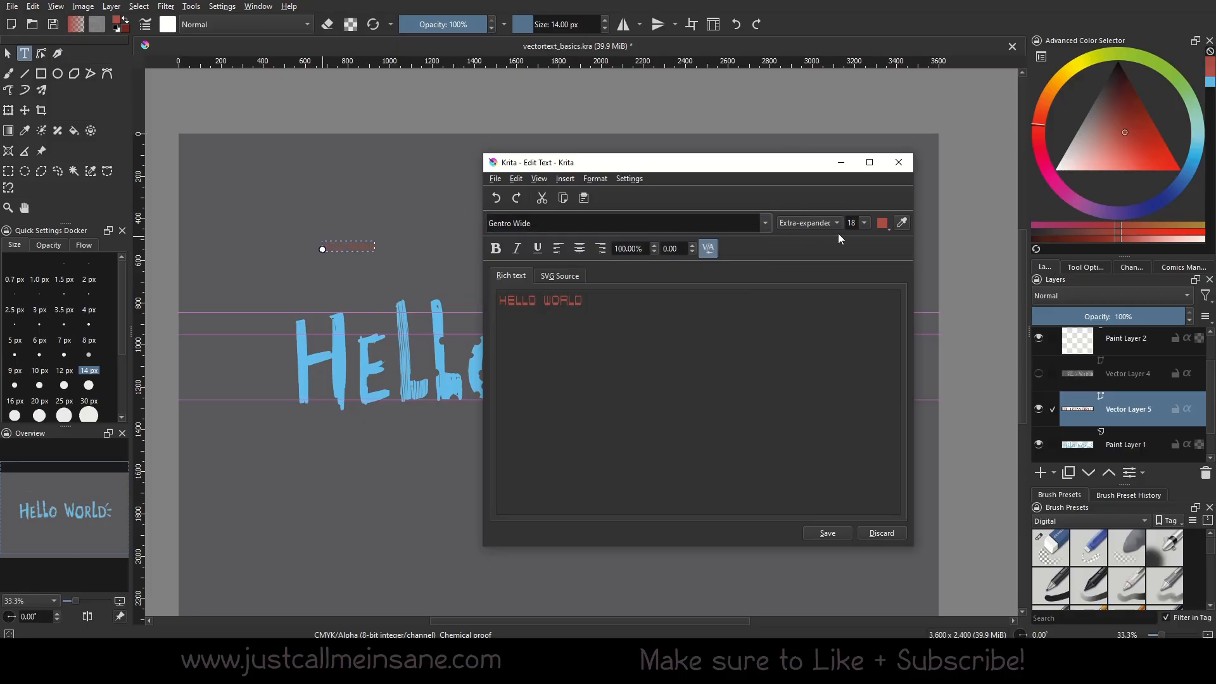
click(864, 223)
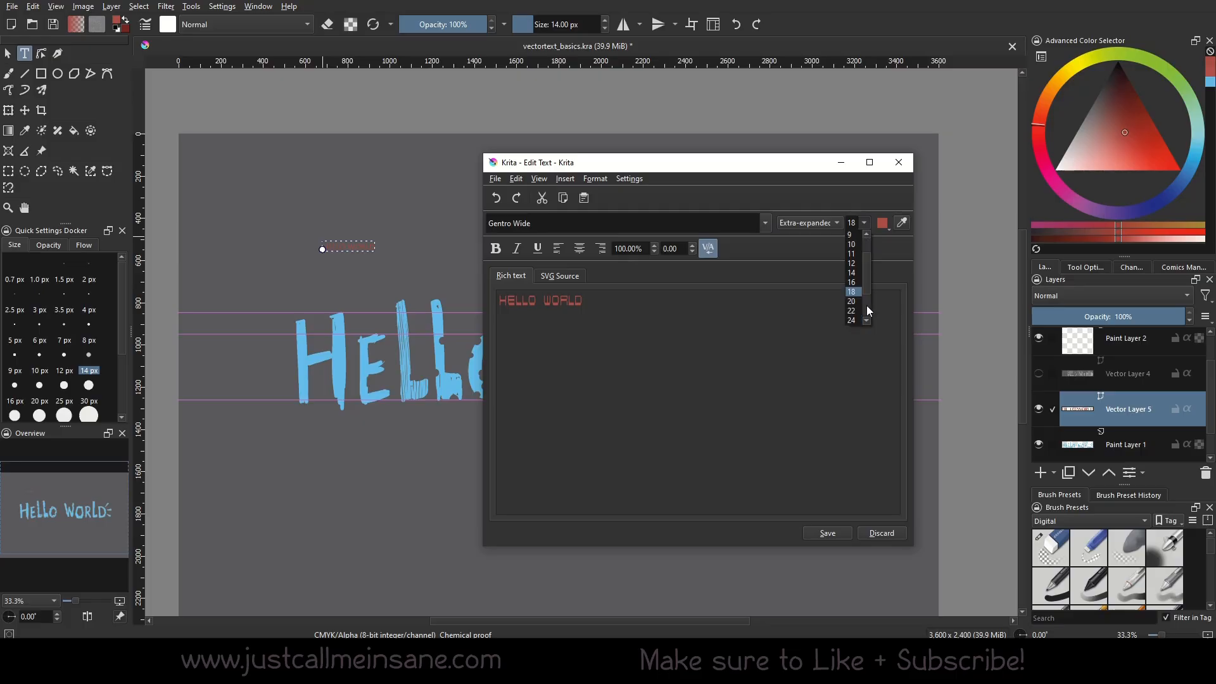
click(855, 316)
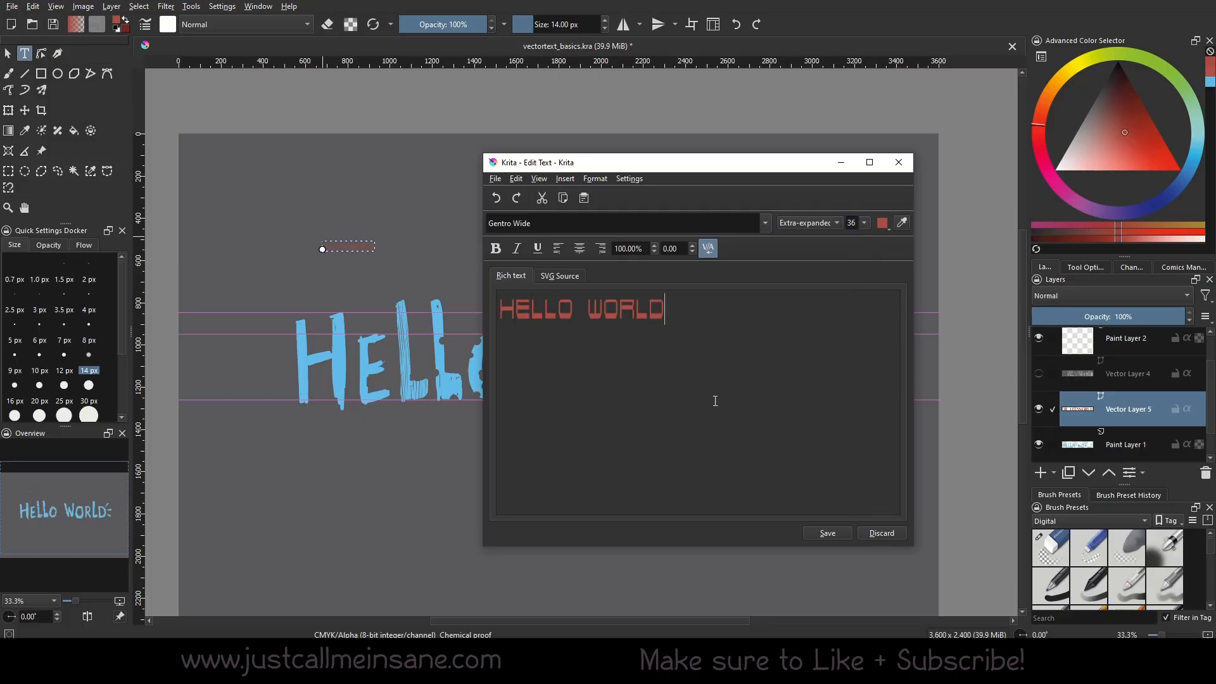
Color the whole HELLO WORLD text light gray and save it, moving the text editor clear of the text on the canvas.
drag(702, 303, 496, 309)
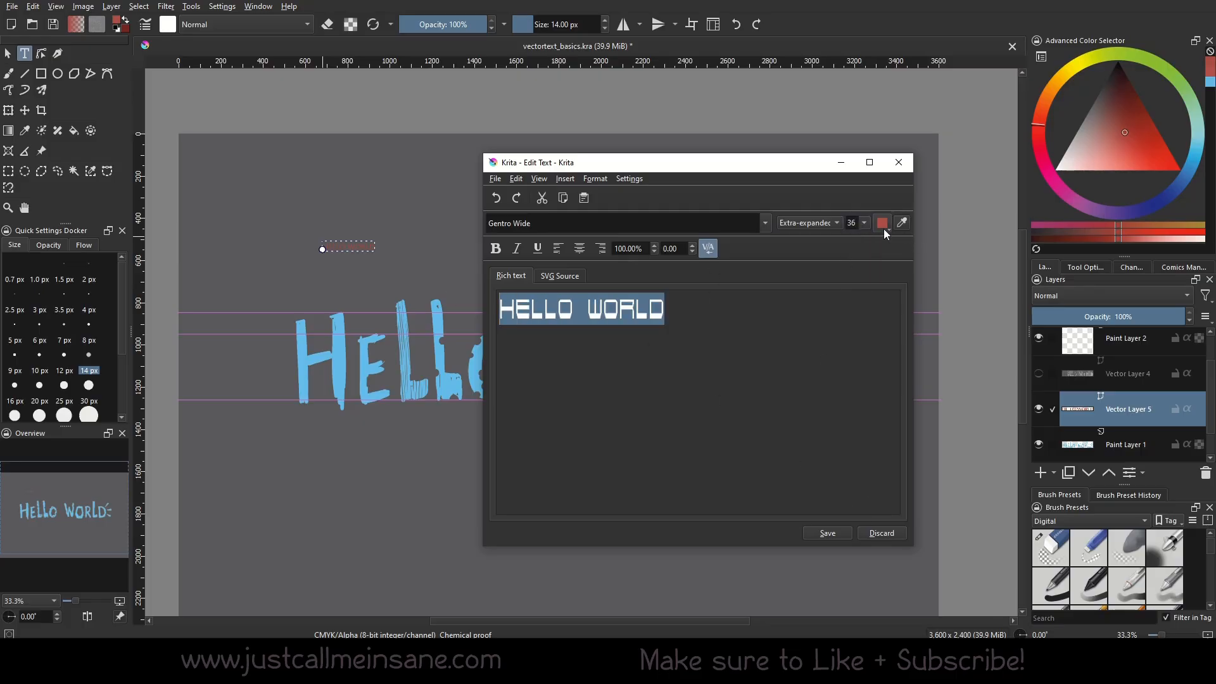
click(884, 224)
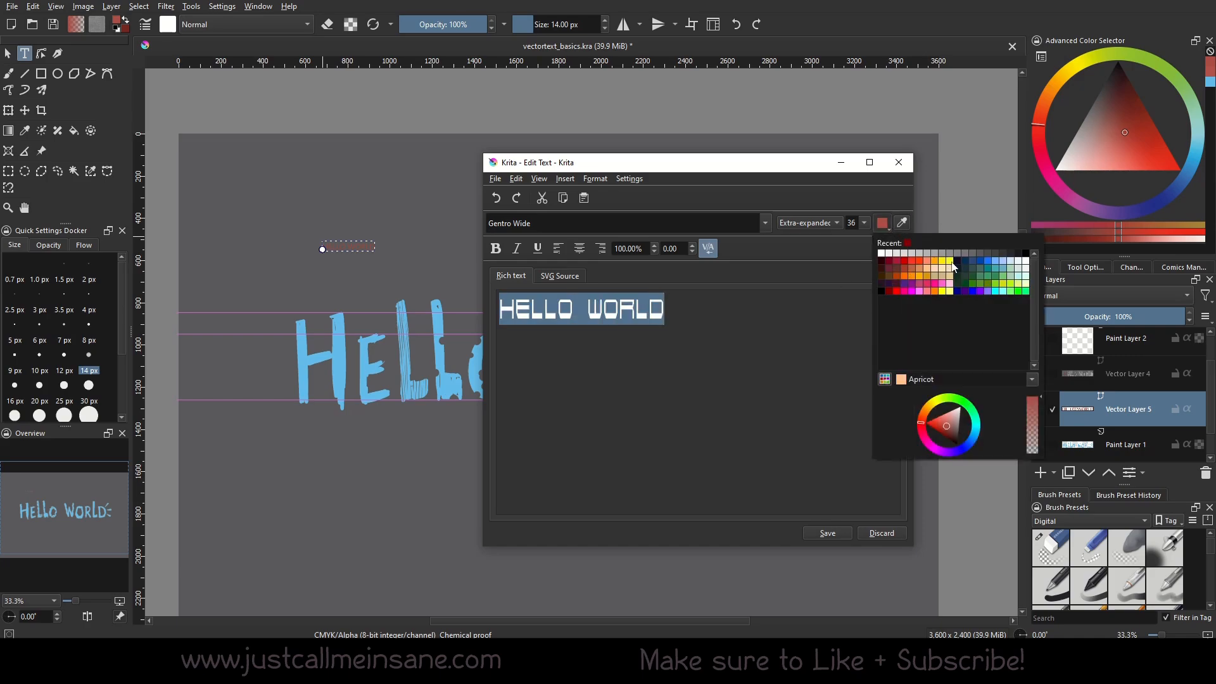
click(913, 253)
click(797, 469)
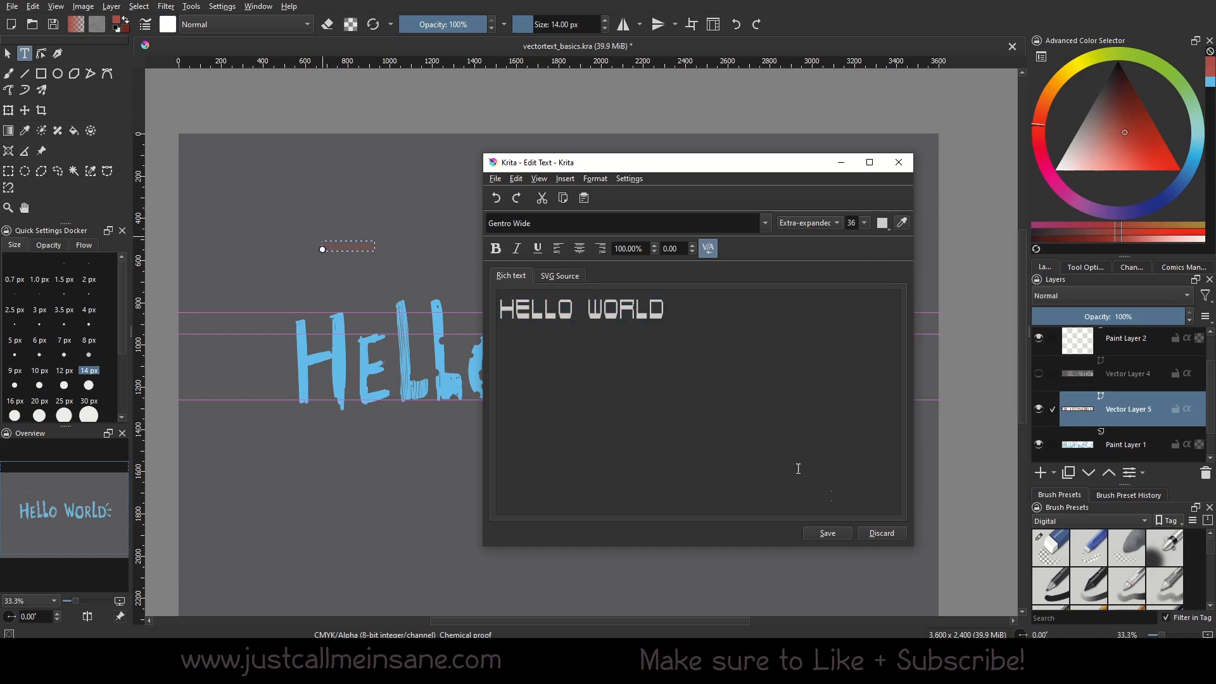
click(828, 533)
drag(665, 162, 870, 155)
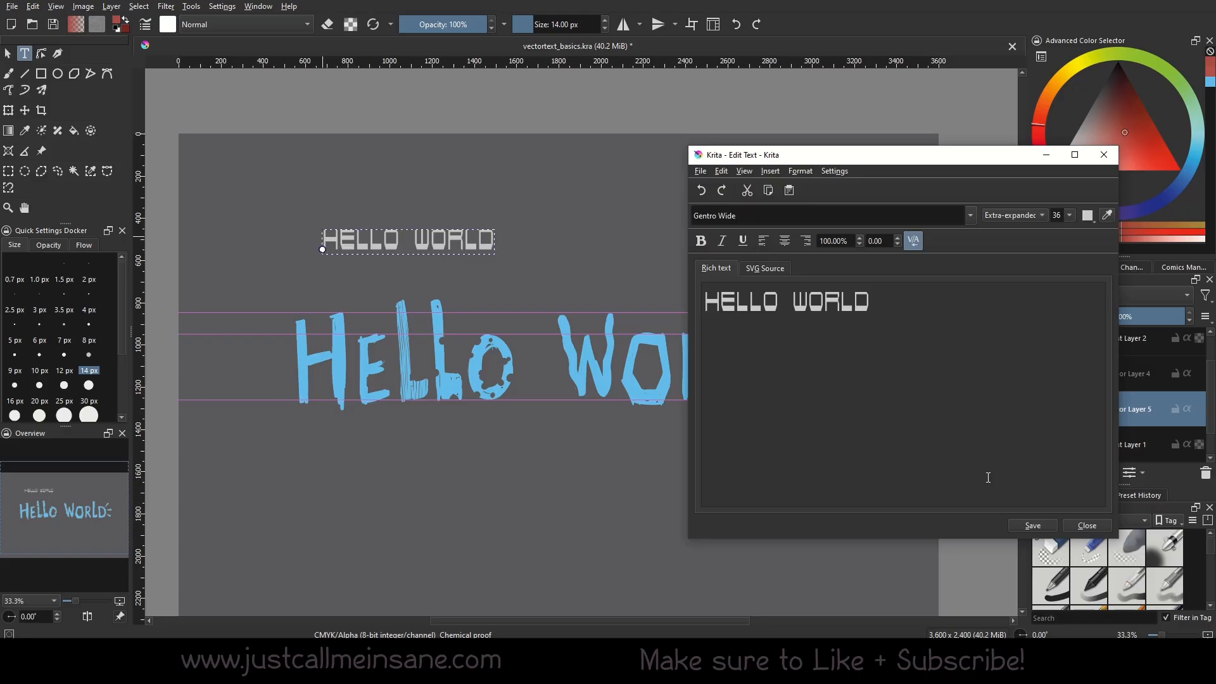
Recolor only the letters "LLO WORLD" light red and decline to discard the modified text.
drag(941, 319, 735, 304)
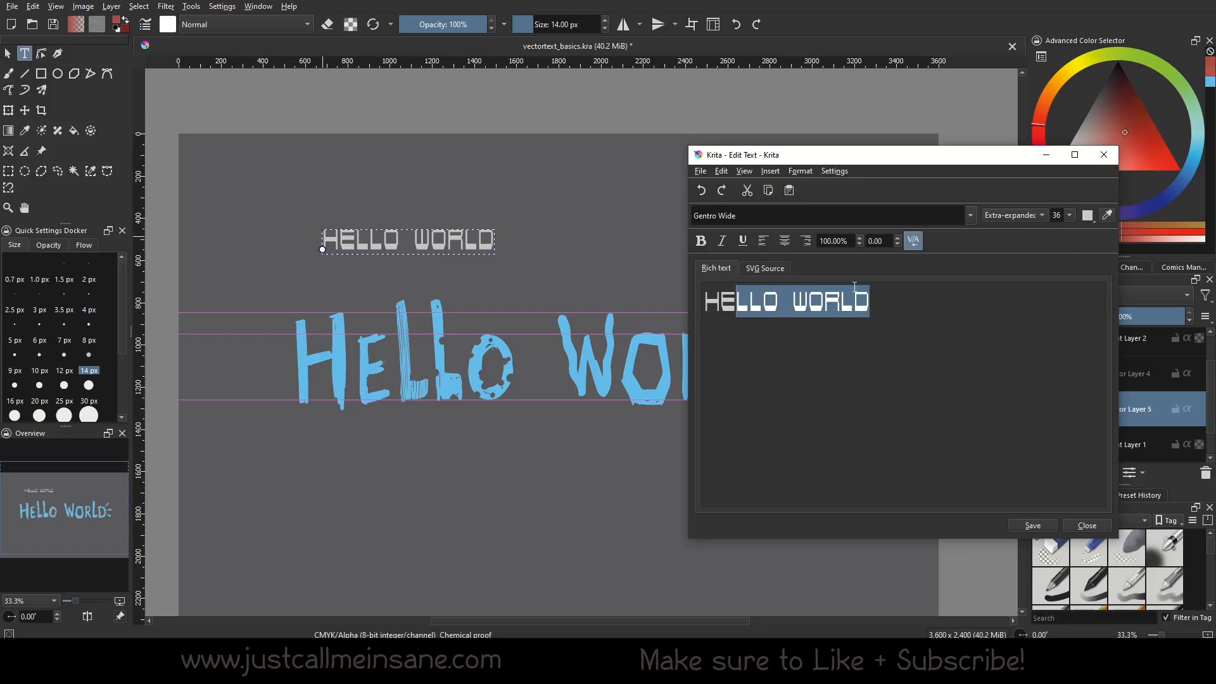
click(1089, 215)
click(1096, 280)
click(772, 309)
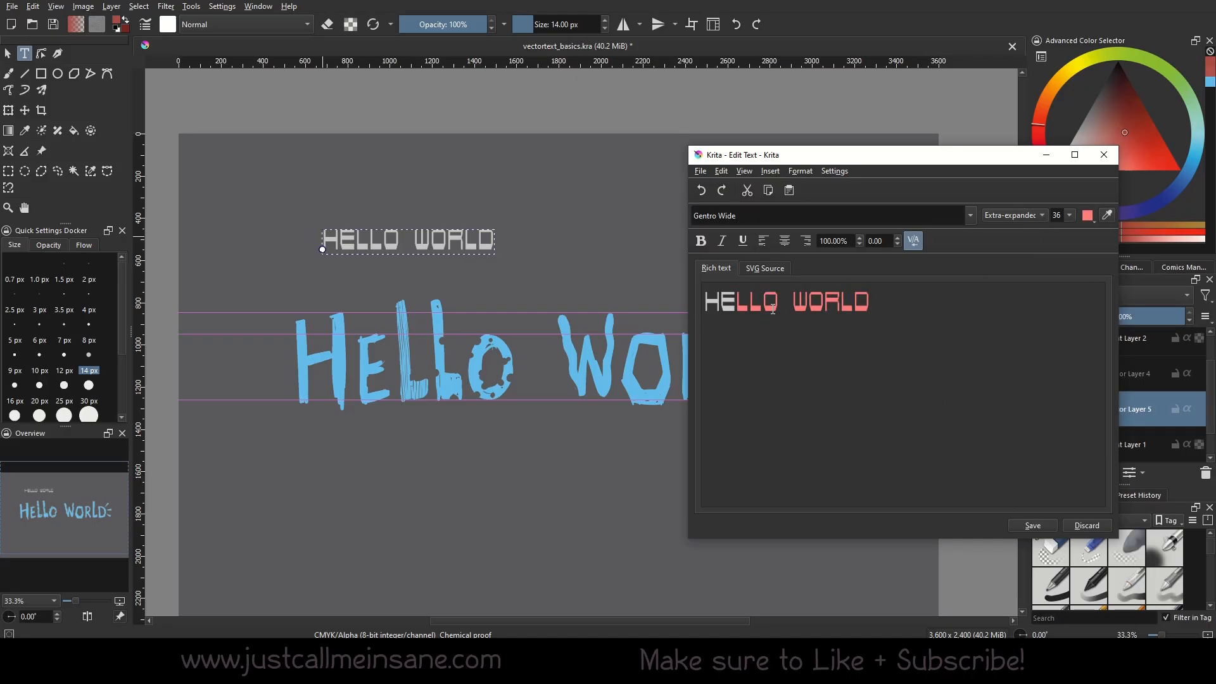
click(1085, 525)
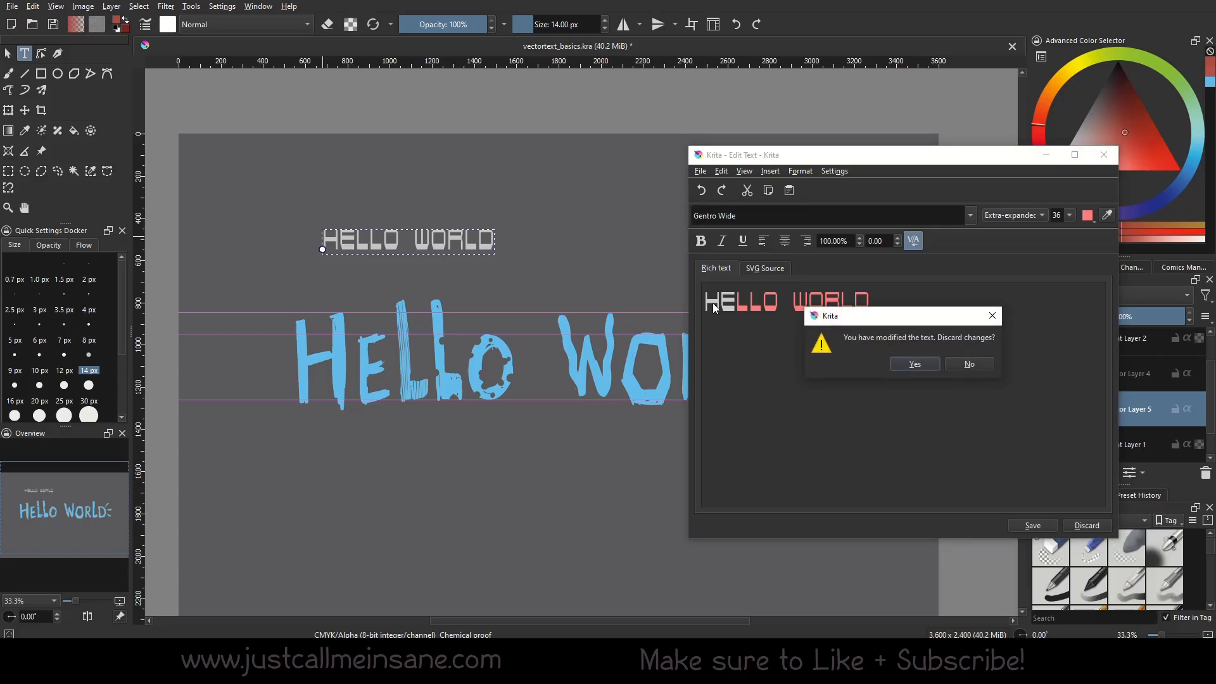
drag(910, 318, 882, 363)
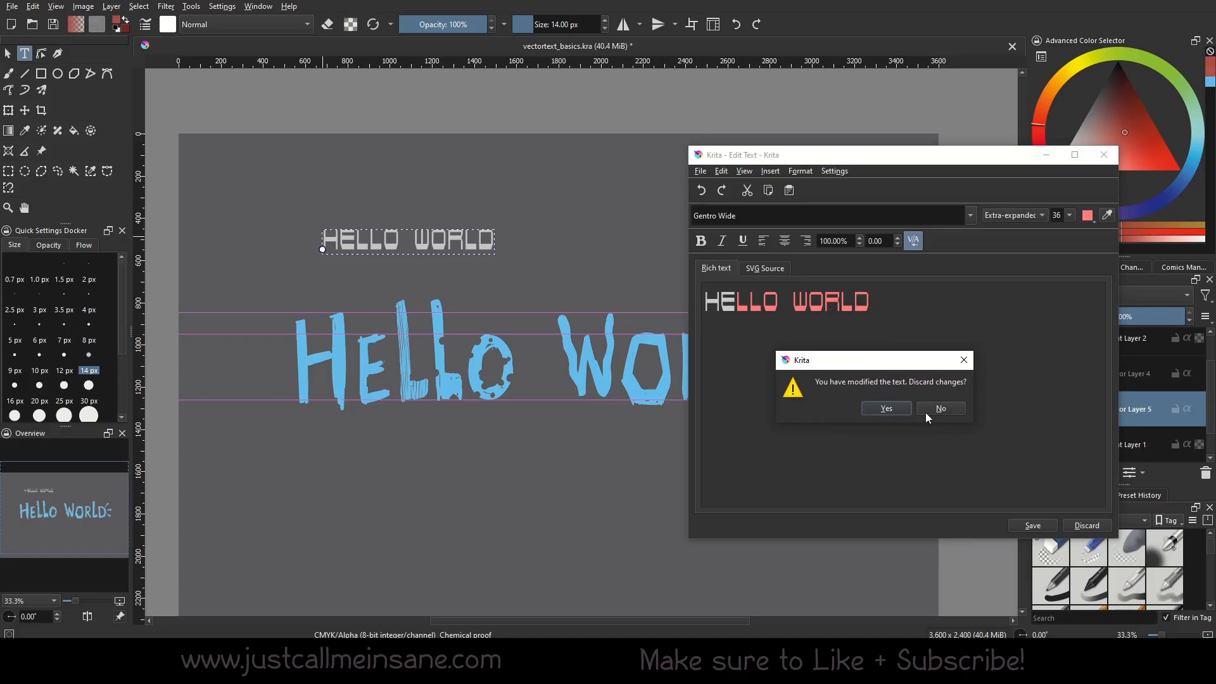
click(961, 408)
Recolor all of the HELLO WORLD text with one light gray and save it.
key(ctrl+a)
click(836, 329)
click(839, 301)
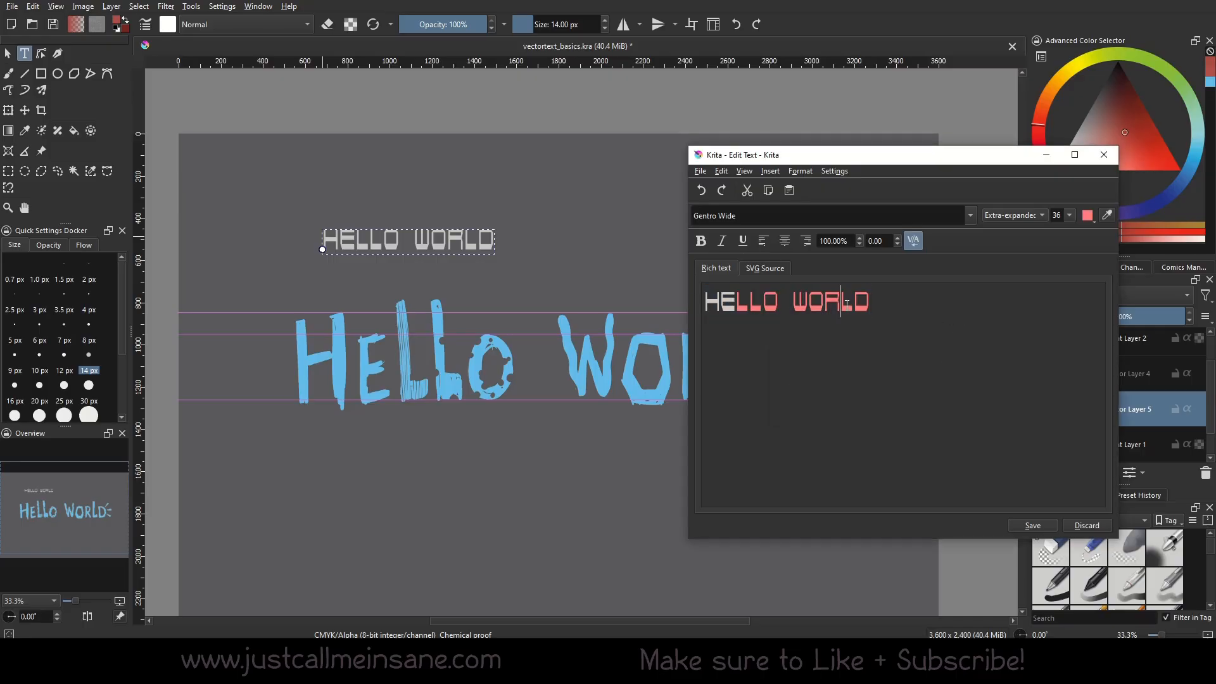
key(ctrl+a)
click(1087, 215)
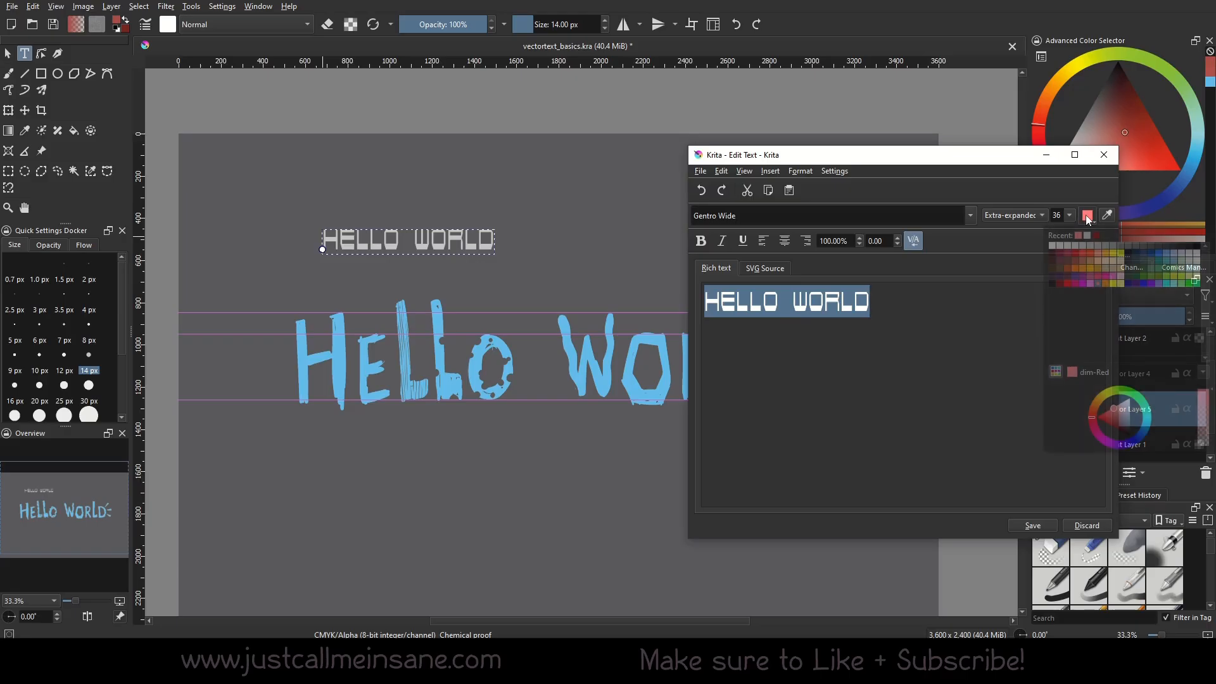
click(1077, 257)
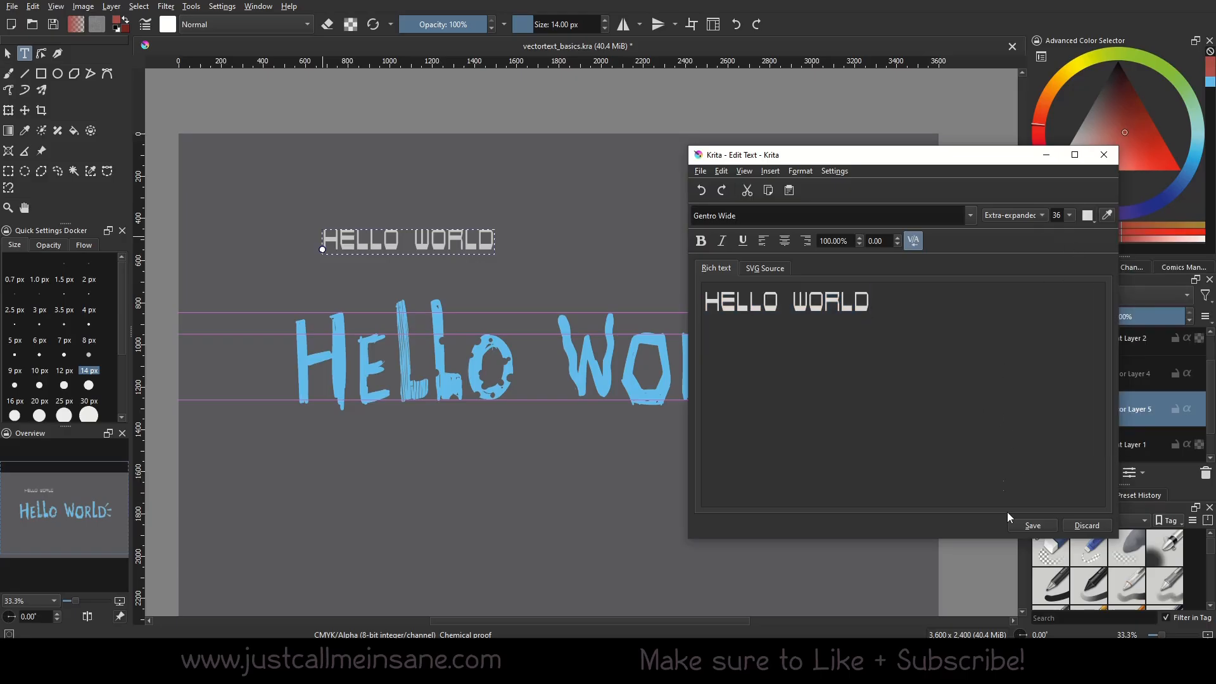
click(1031, 525)
Enlarge the entire HELLO WORLD text to size 72 and save it to the canvas.
key(ctrl+a)
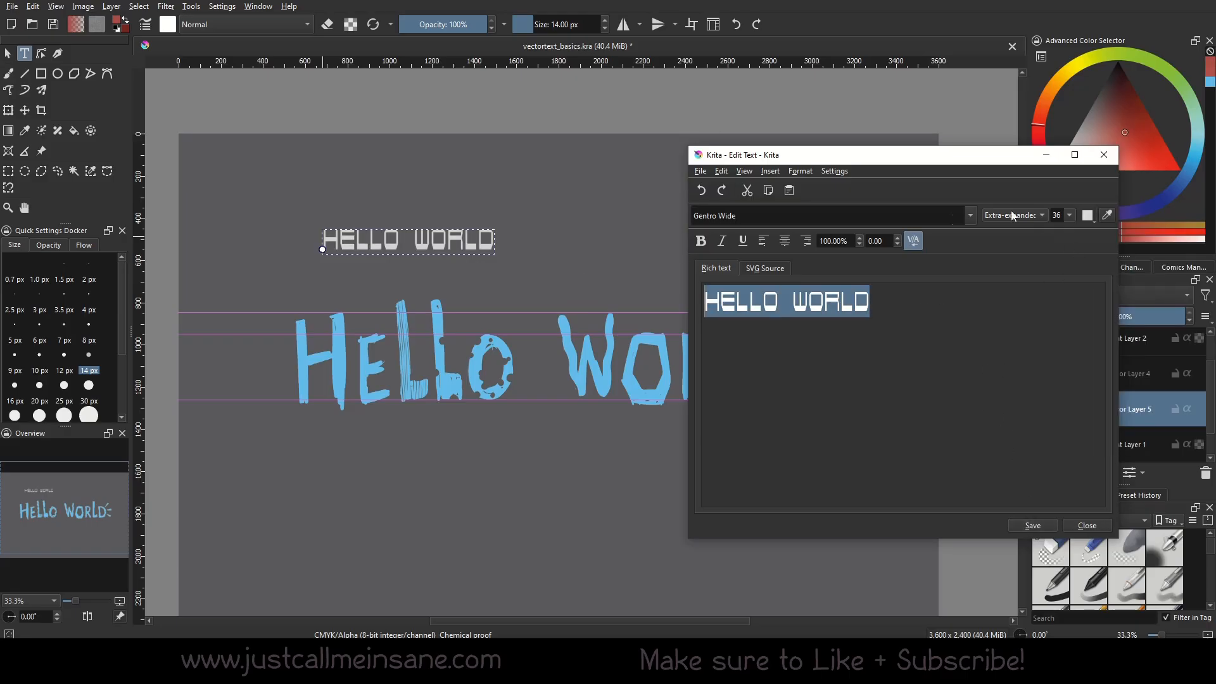
click(1069, 215)
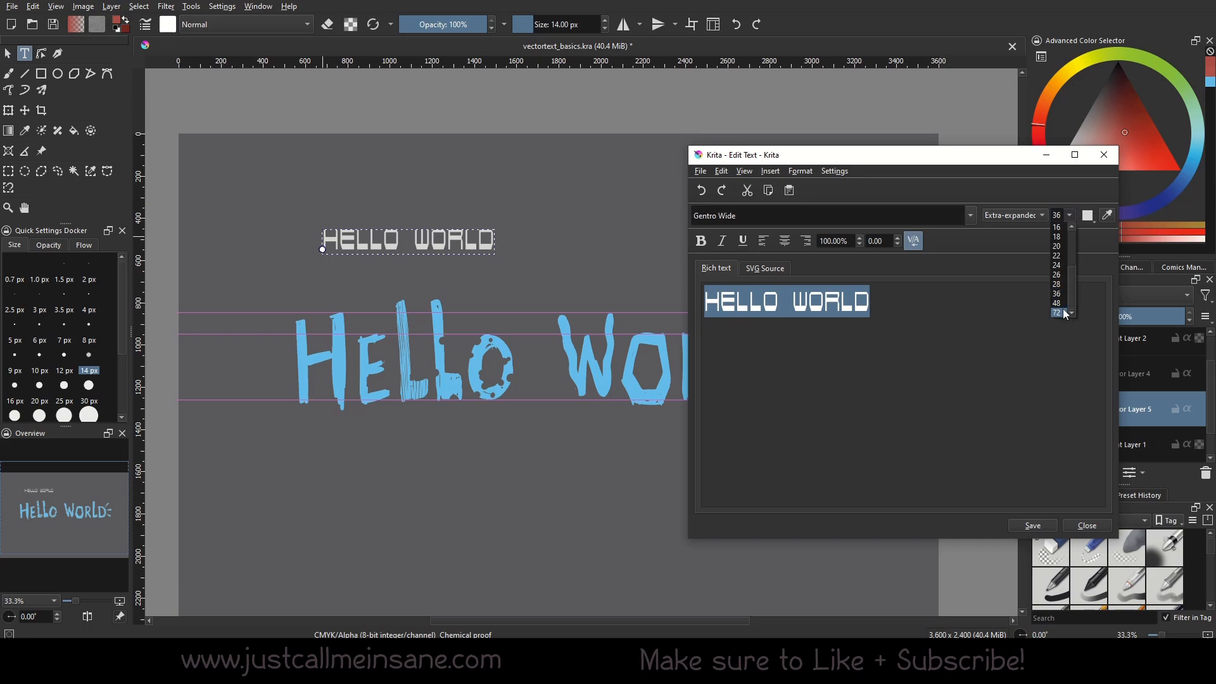
click(1061, 313)
click(1048, 523)
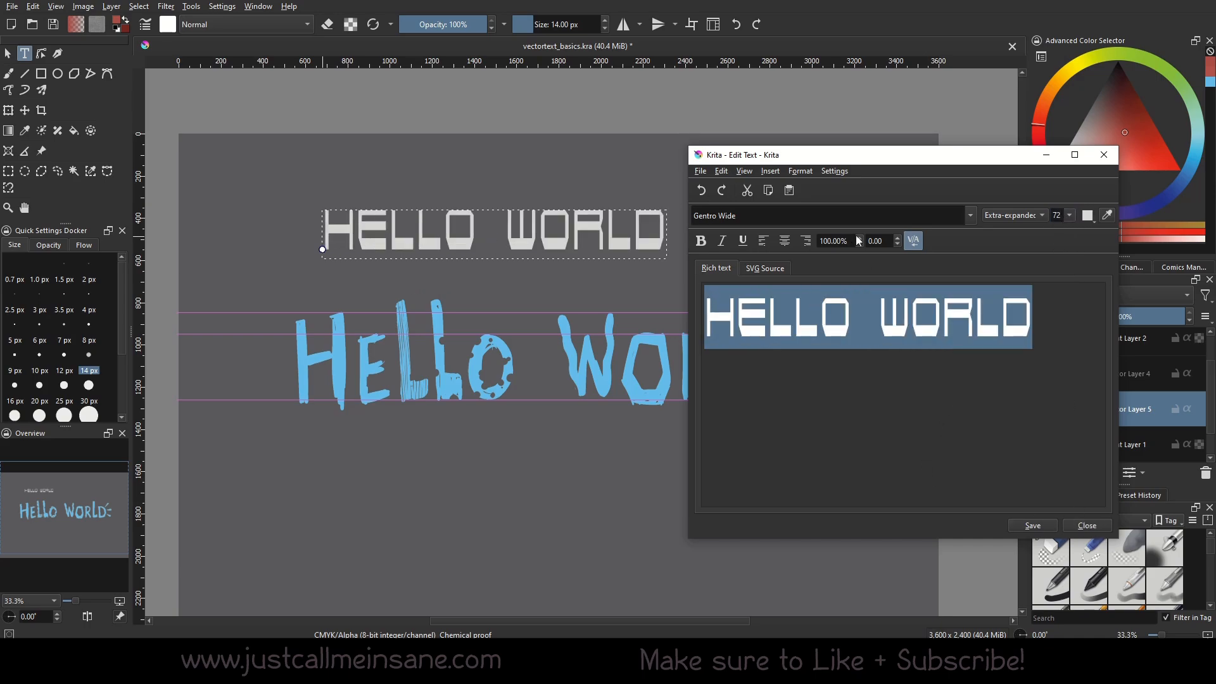
Try italic and underline on HELLO WORLD, compare left and right alignment, and center the text.
click(721, 241)
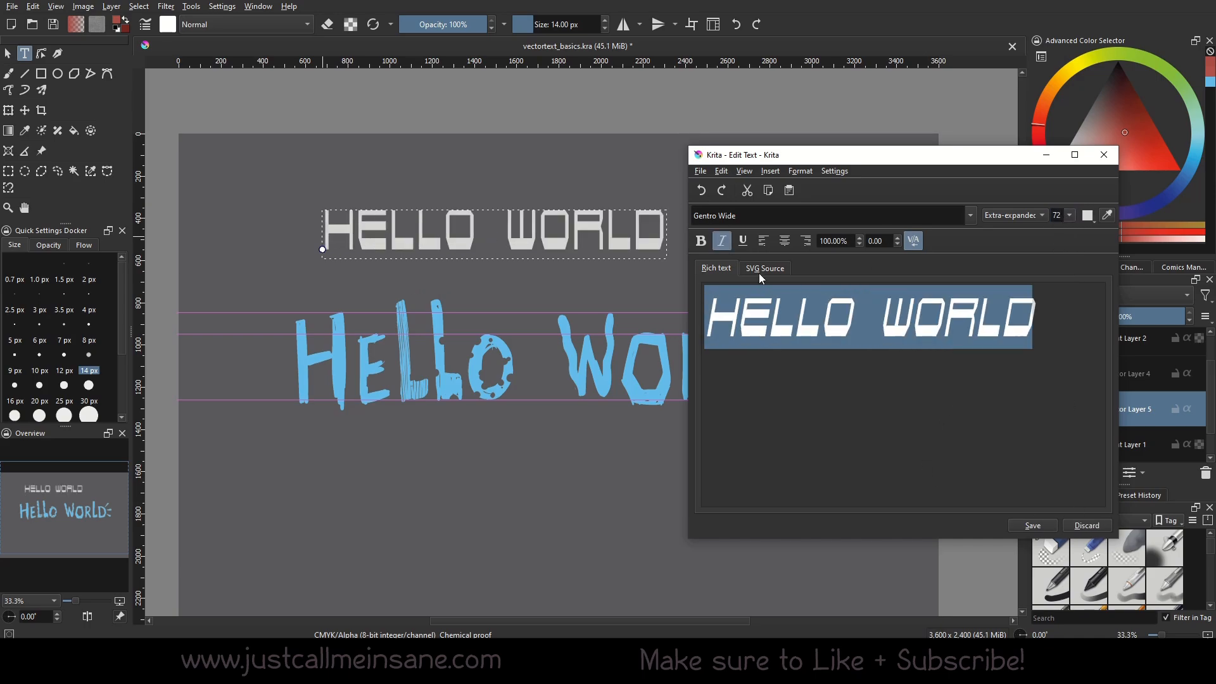
click(743, 240)
click(784, 241)
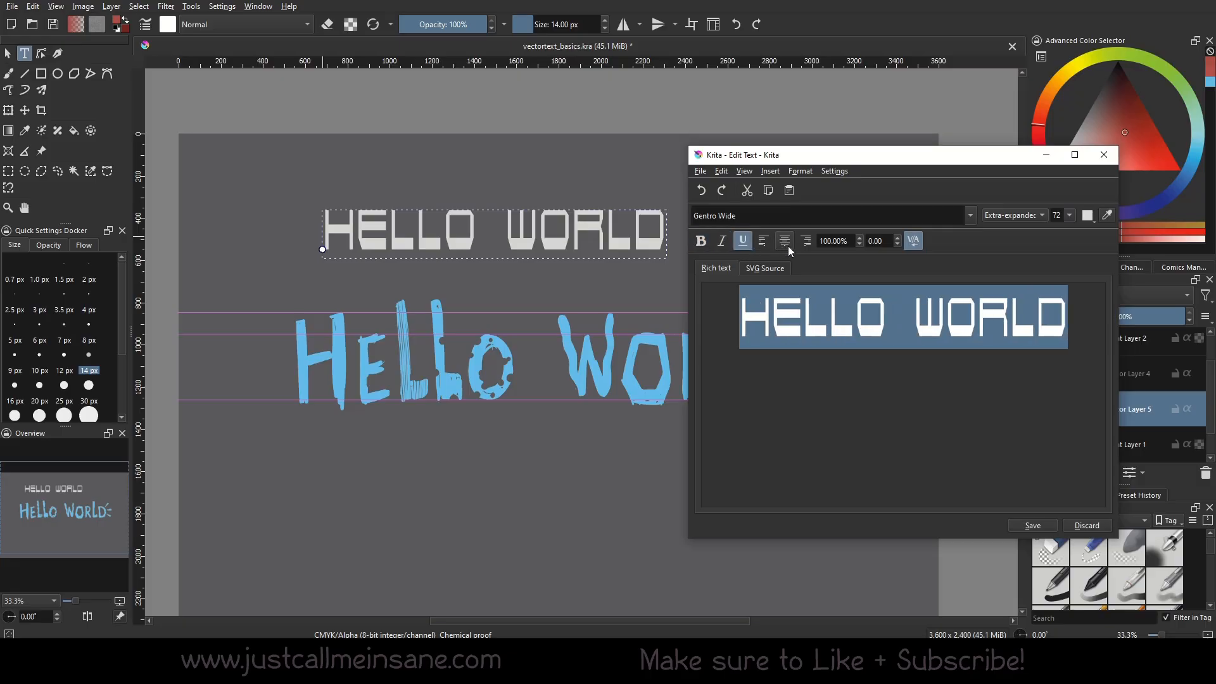
click(763, 241)
click(806, 241)
click(785, 240)
Set the HELLO WORLD text's letter spacing to 7.50 and its line height to 150%.
scroll(896, 242, up, 5)
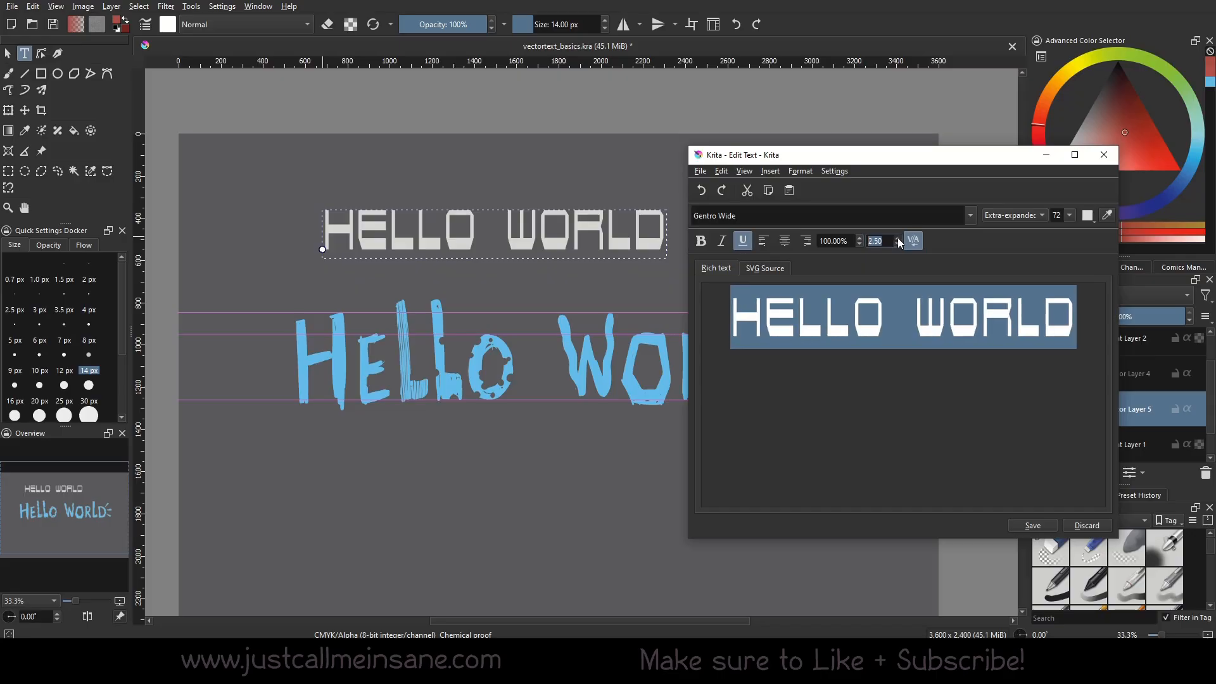
scroll(899, 242, up, 10)
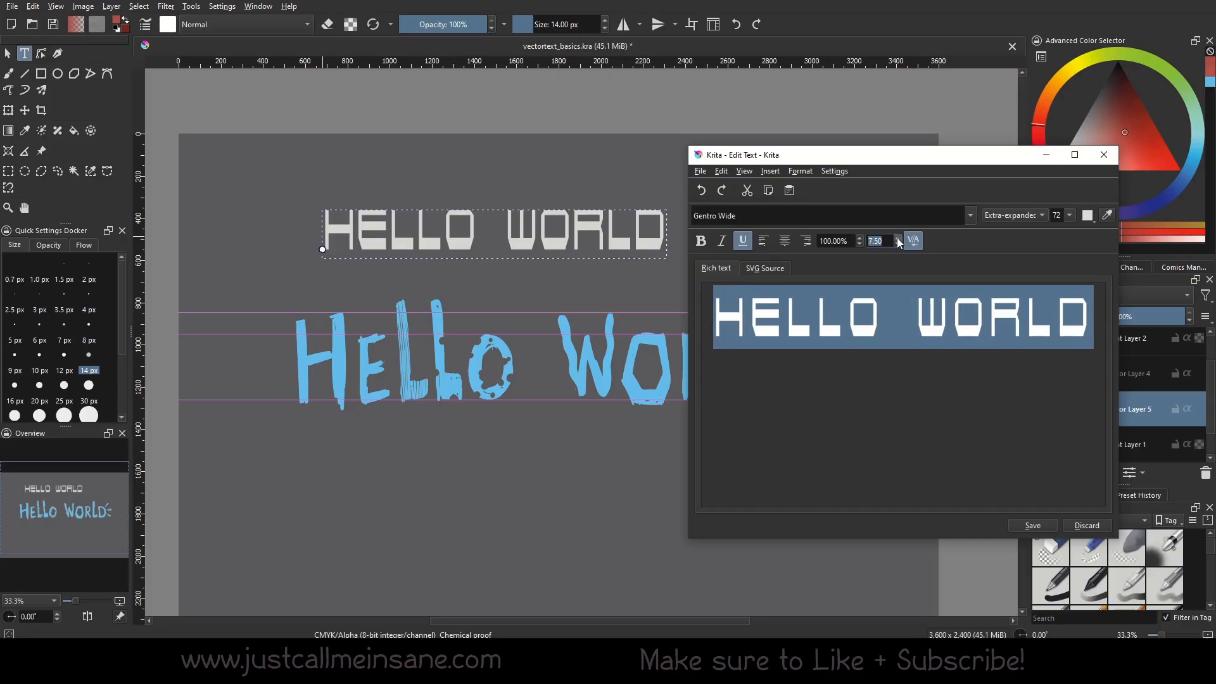
scroll(865, 242, up, 10)
click(861, 238)
click(861, 238)
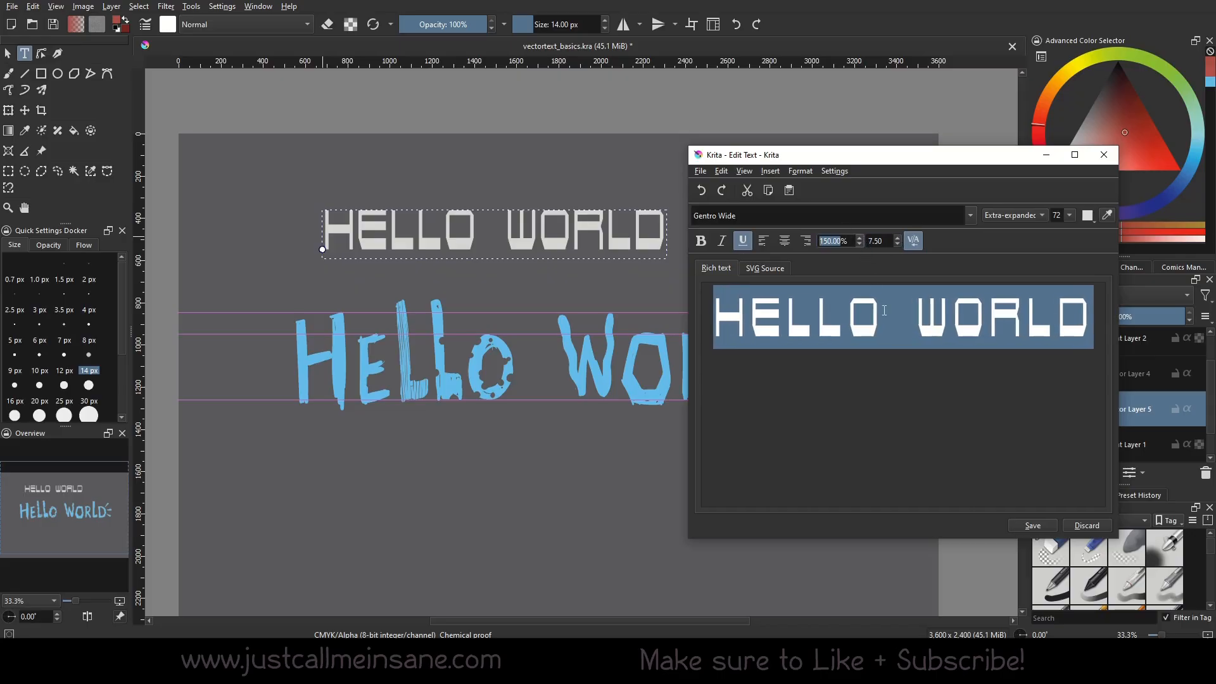
Append "dfgdf" to HELLO WORLD and move it onto a second line.
click(911, 317)
click(1093, 315)
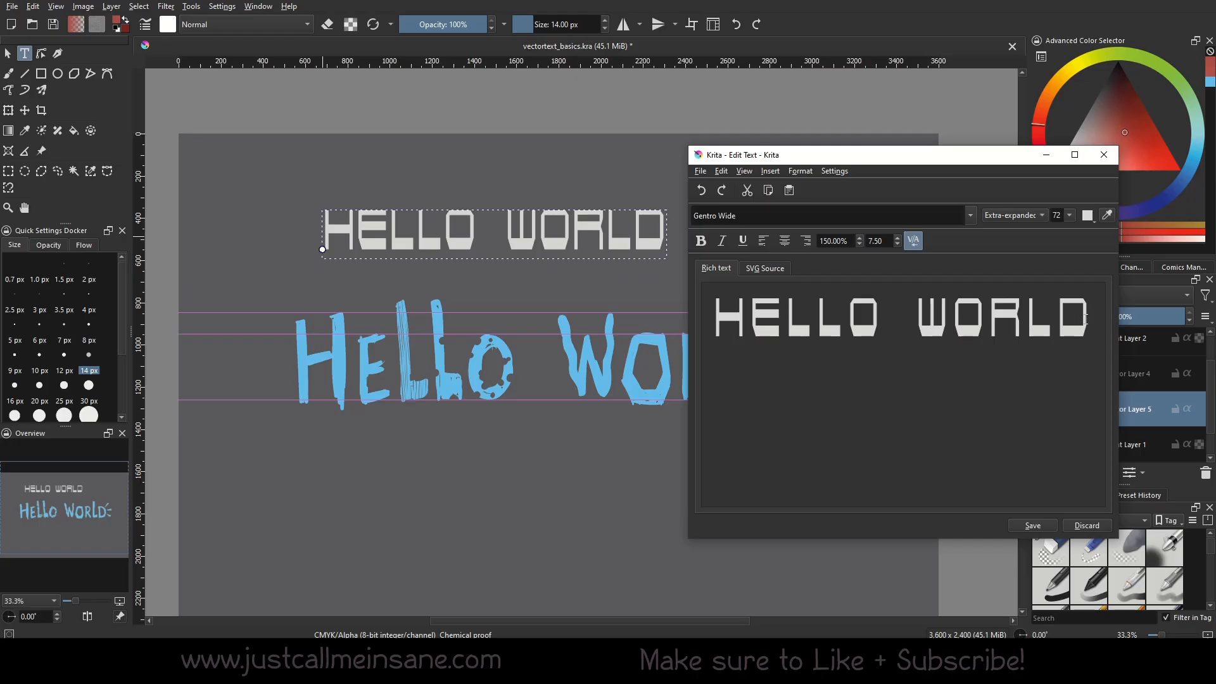
text(dfgdf)
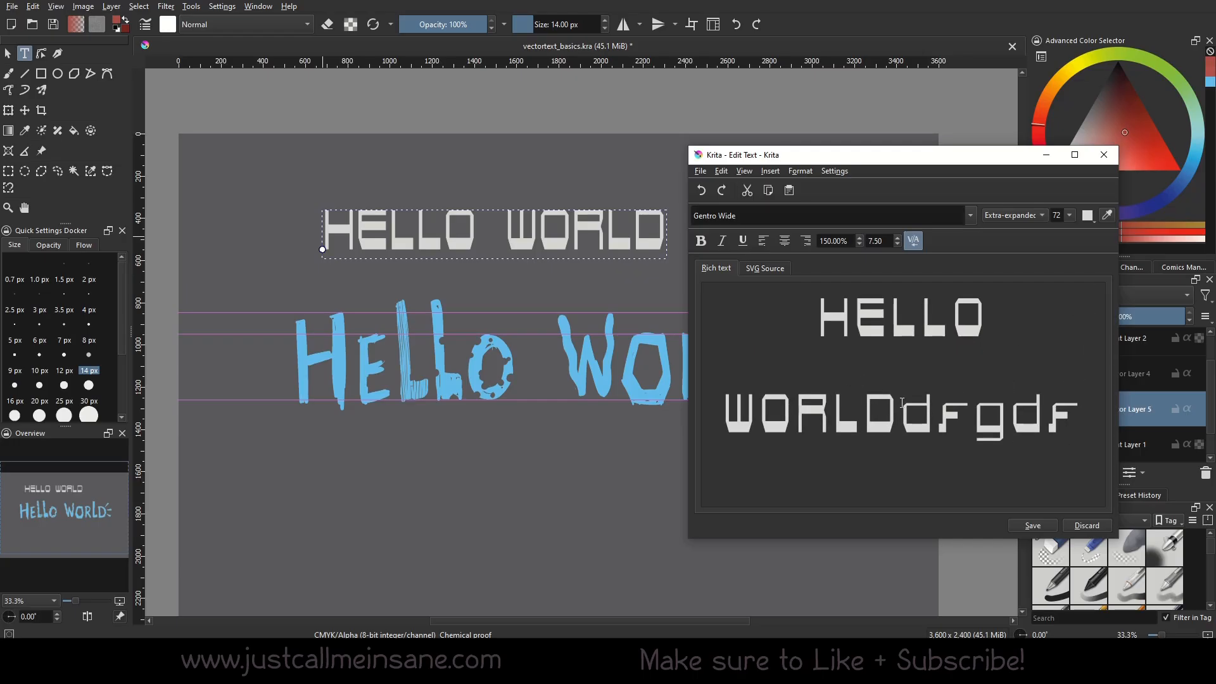
click(901, 403)
key(Return)
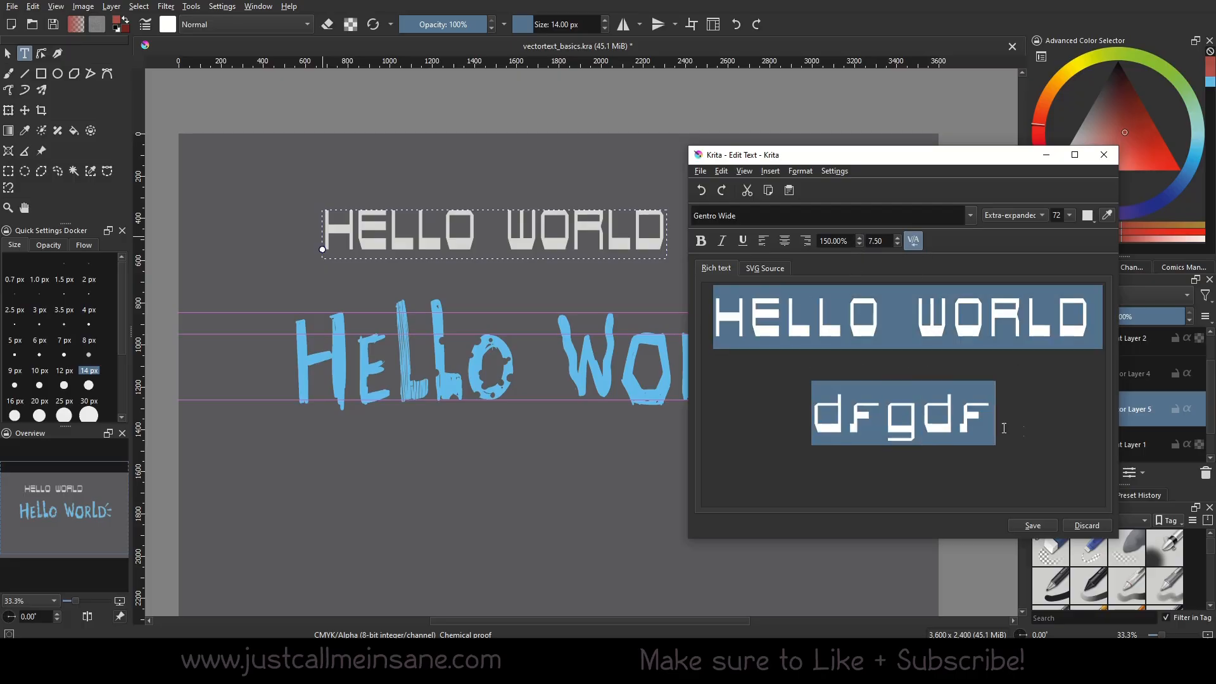
Try line heights such as 110% and 70% on all the text, and return it to 150%.
key(ctrl+a)
click(859, 245)
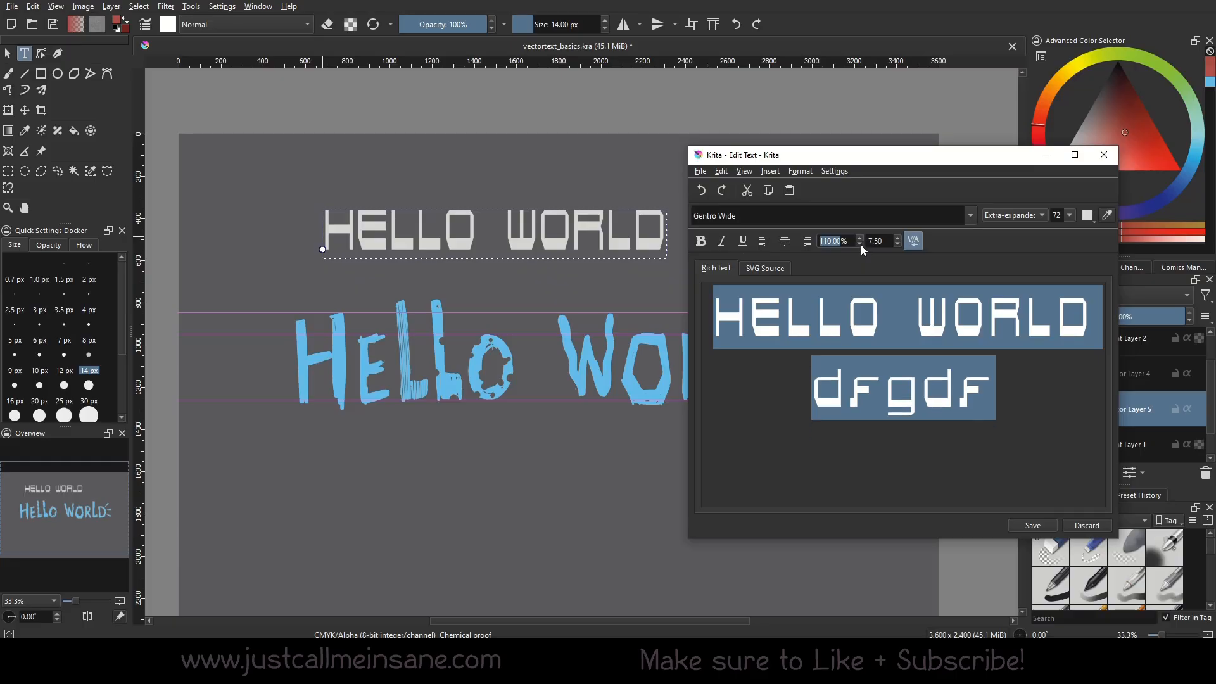
click(860, 244)
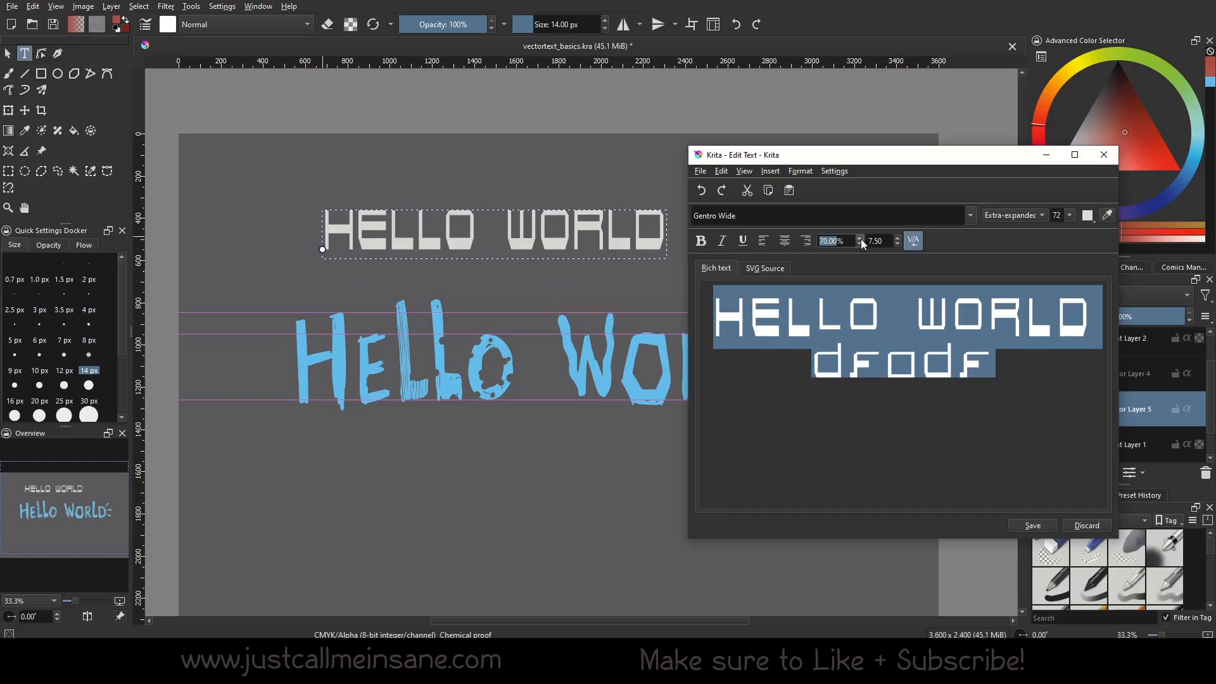
click(860, 238)
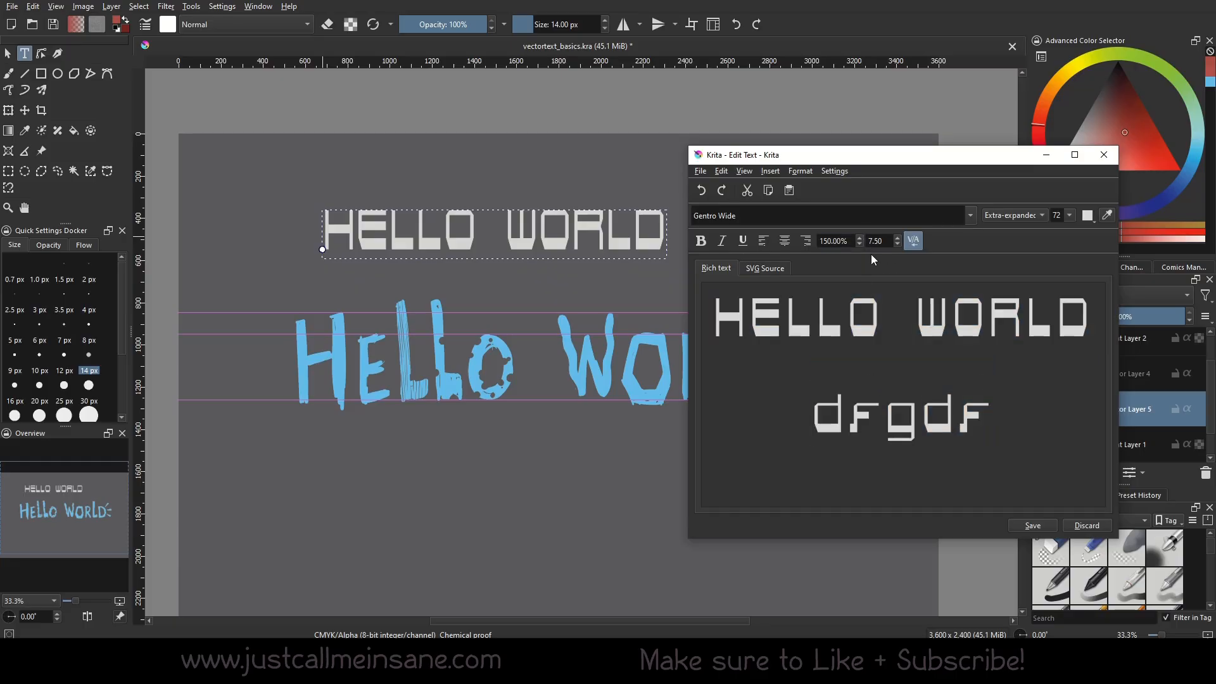
Set the font size to 150 in the text's SVG source and preview it as rich text.
click(766, 268)
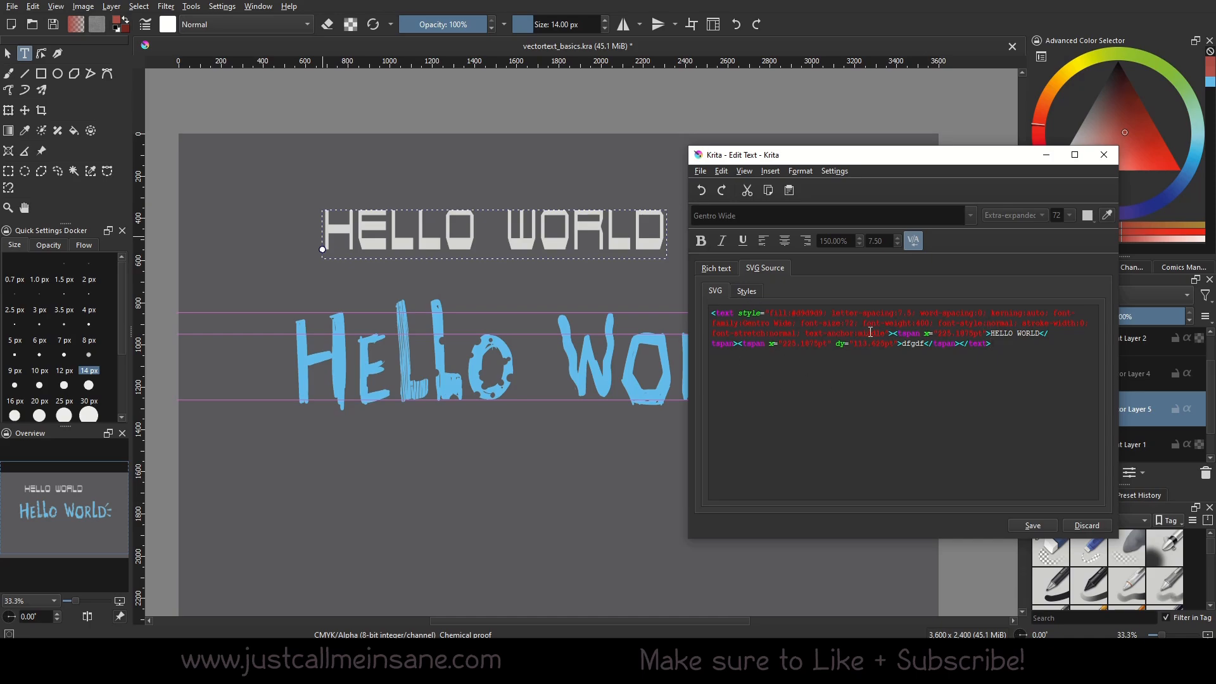
double_click(846, 323)
text(150)
click(719, 268)
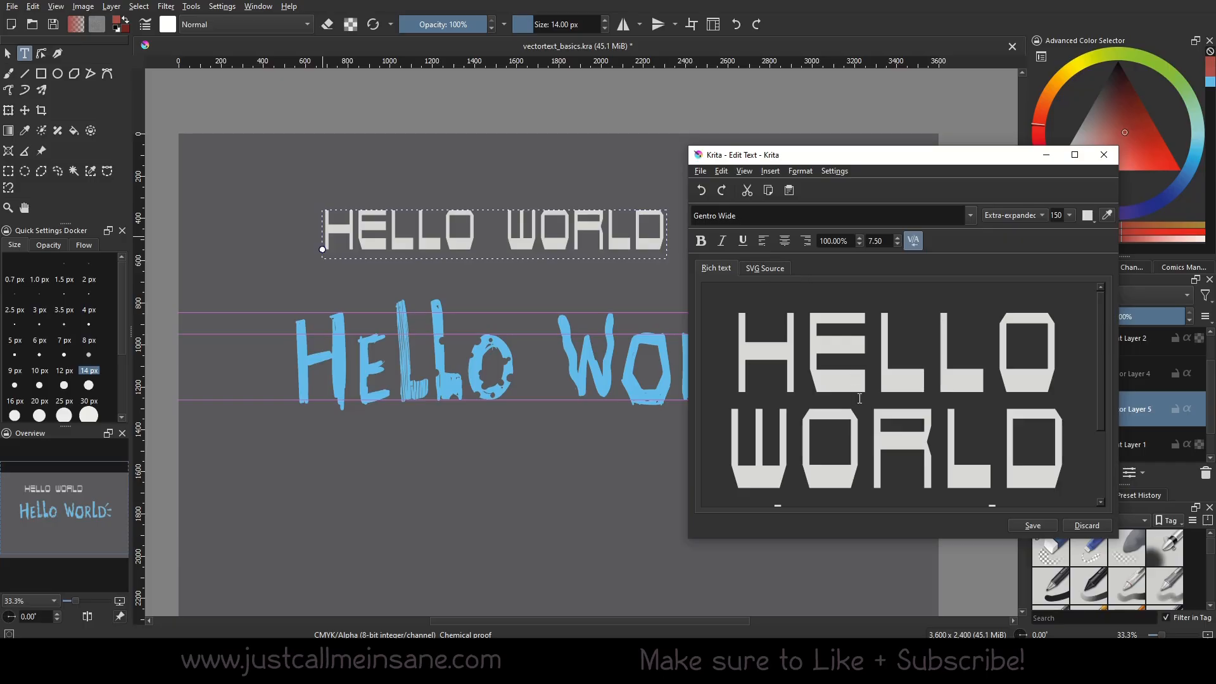
scroll(800, 291, down, 2)
Check the text's SVG source, and set the size of all the text to 125 in the rich text view.
click(766, 269)
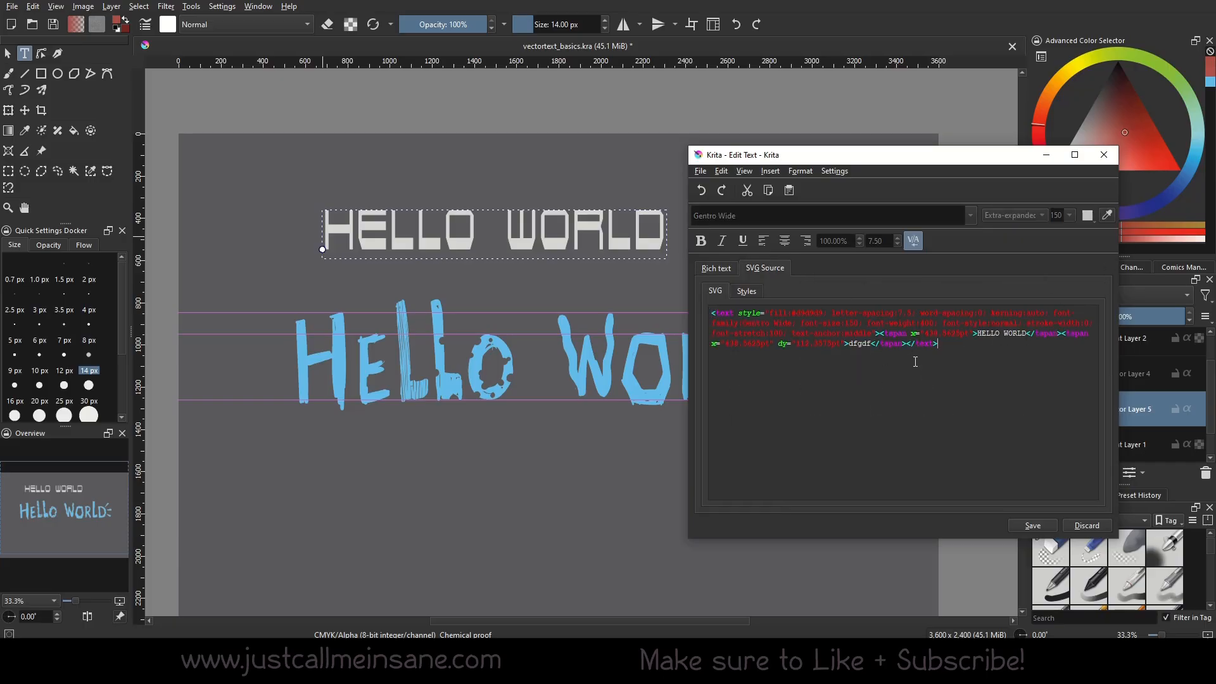
click(728, 269)
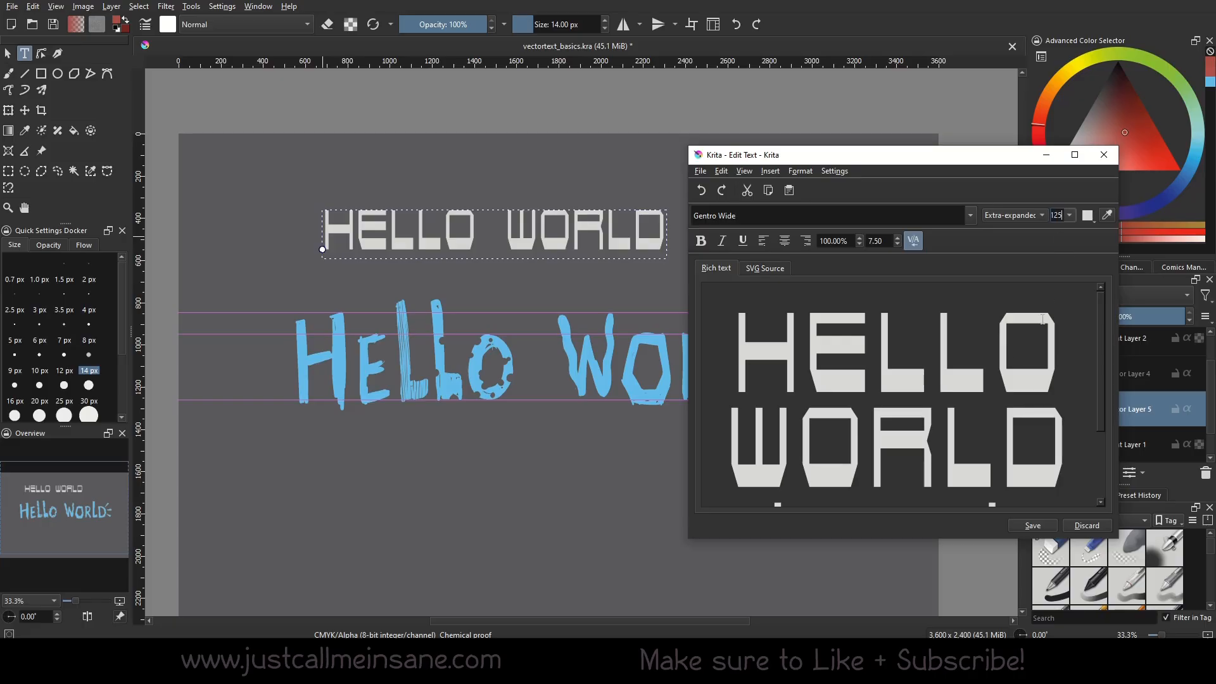
click(991, 330)
drag(722, 327, 1109, 541)
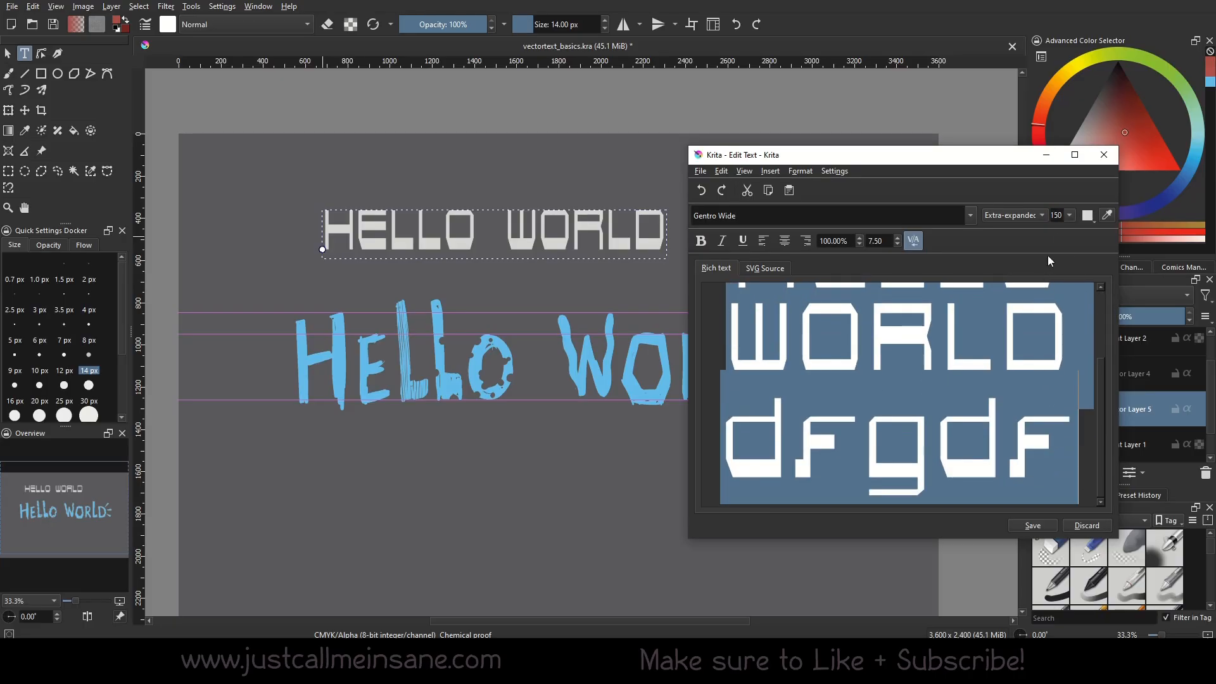
double_click(1055, 215)
text(125)
key(Return)
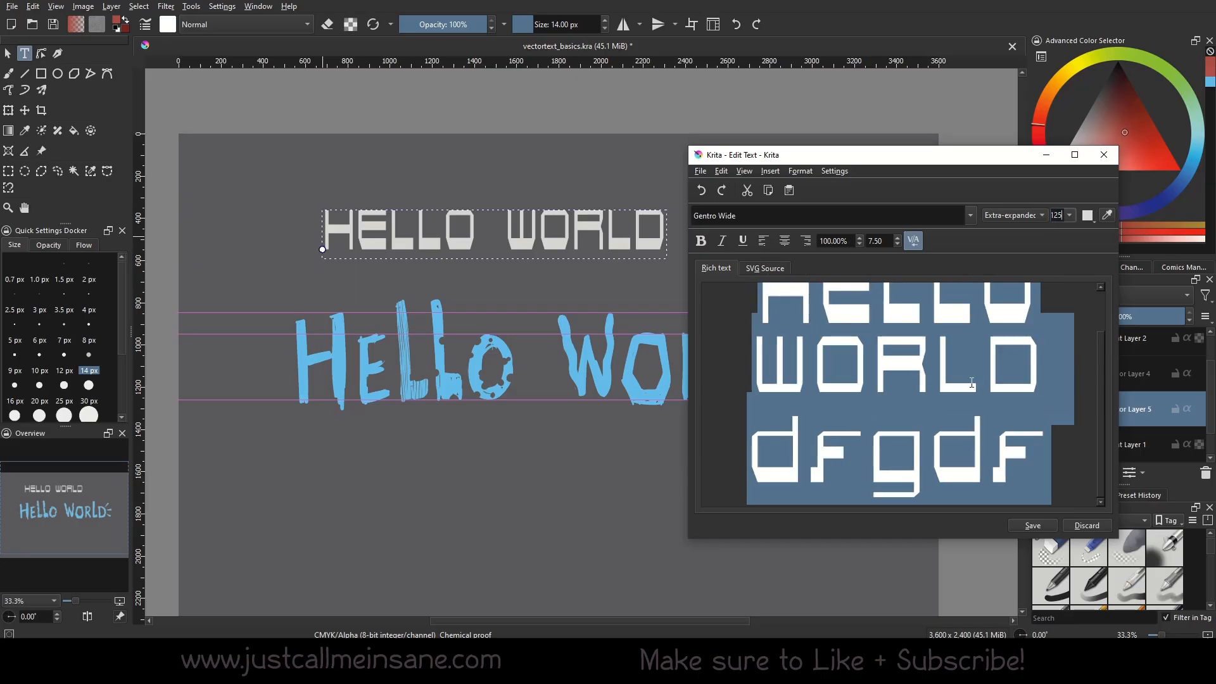
Examine the text's SVG source and the text editor's editing commands, such as find and replace.
click(1020, 325)
click(773, 271)
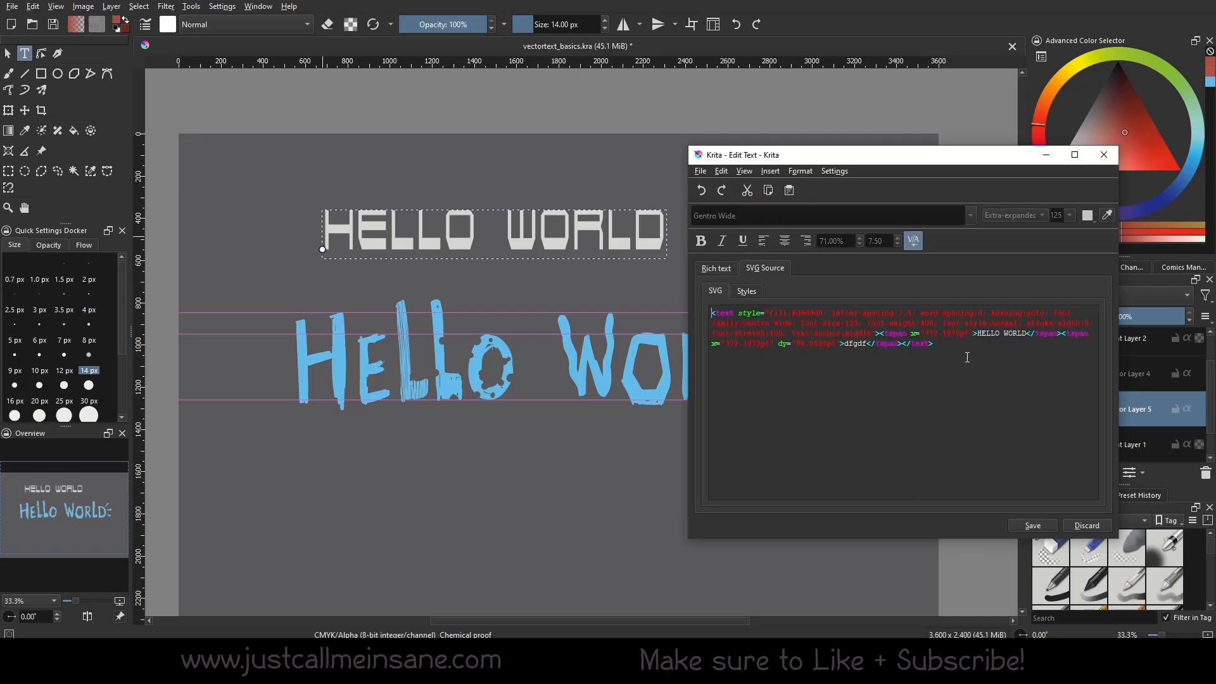
click(719, 269)
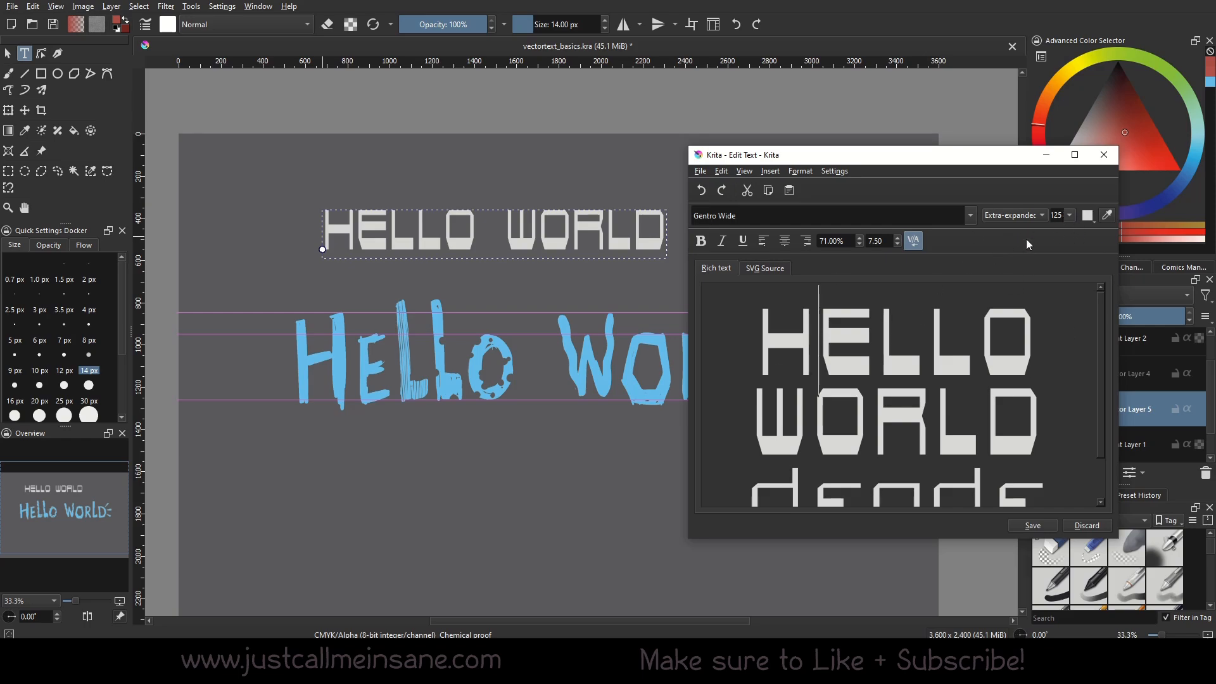
click(721, 172)
click(733, 457)
drag(767, 156, 744, 107)
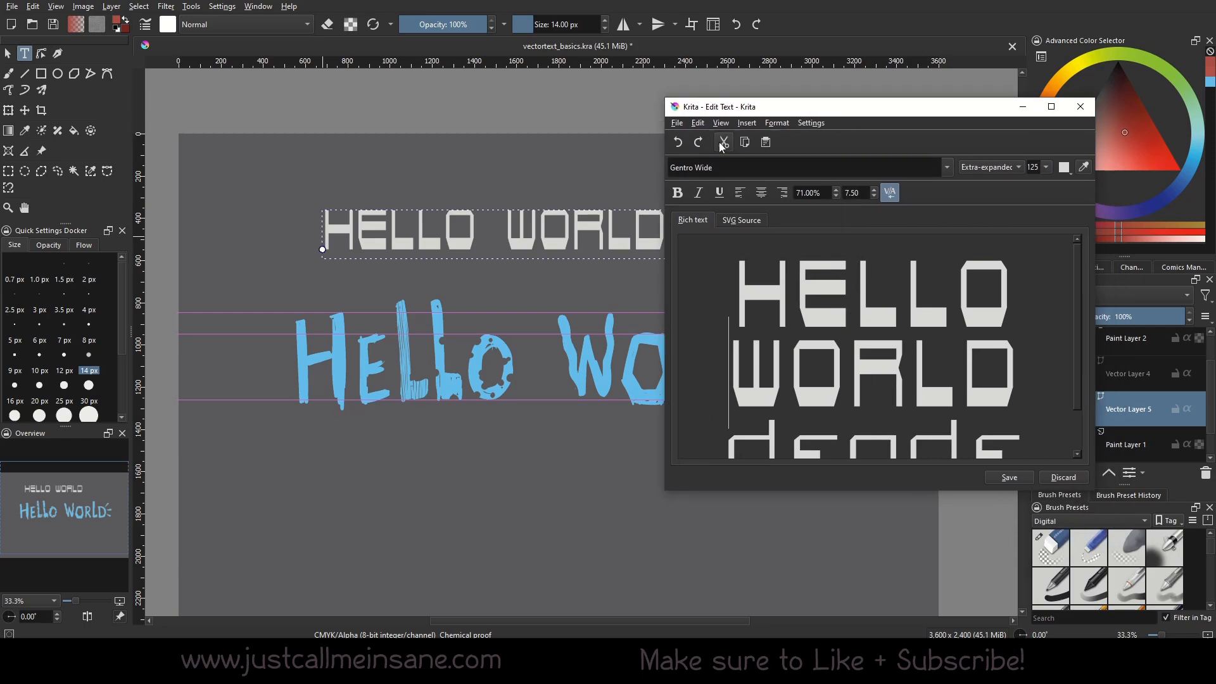
click(697, 123)
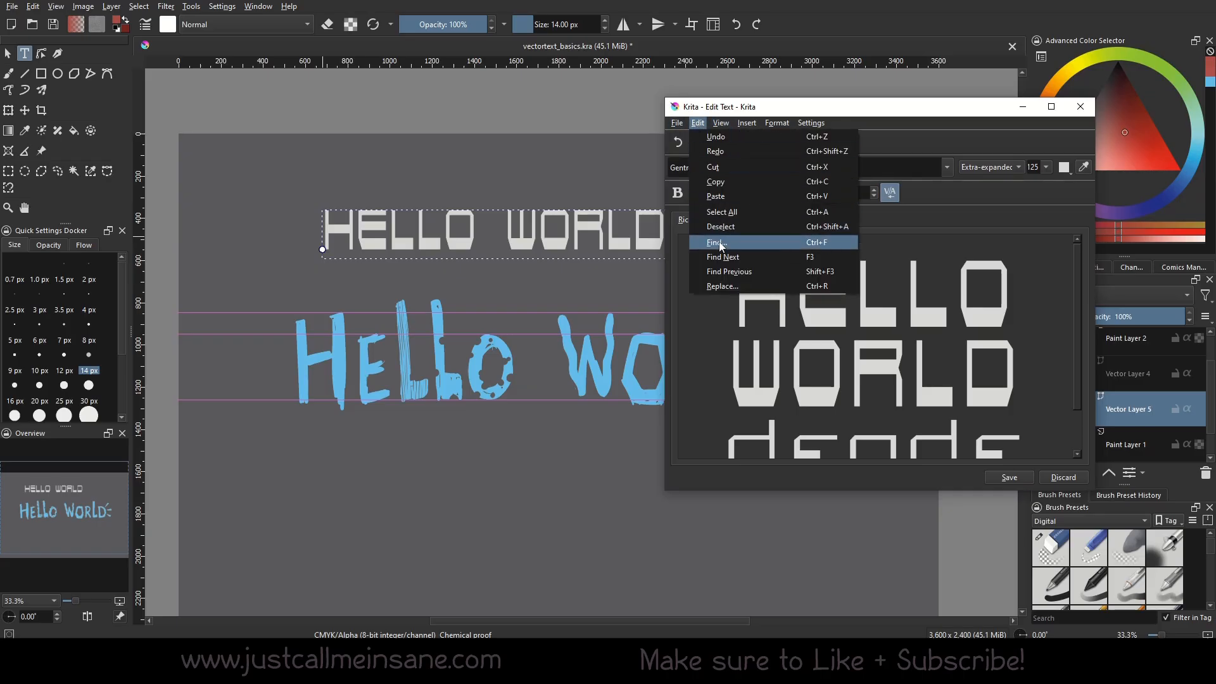
click(703, 396)
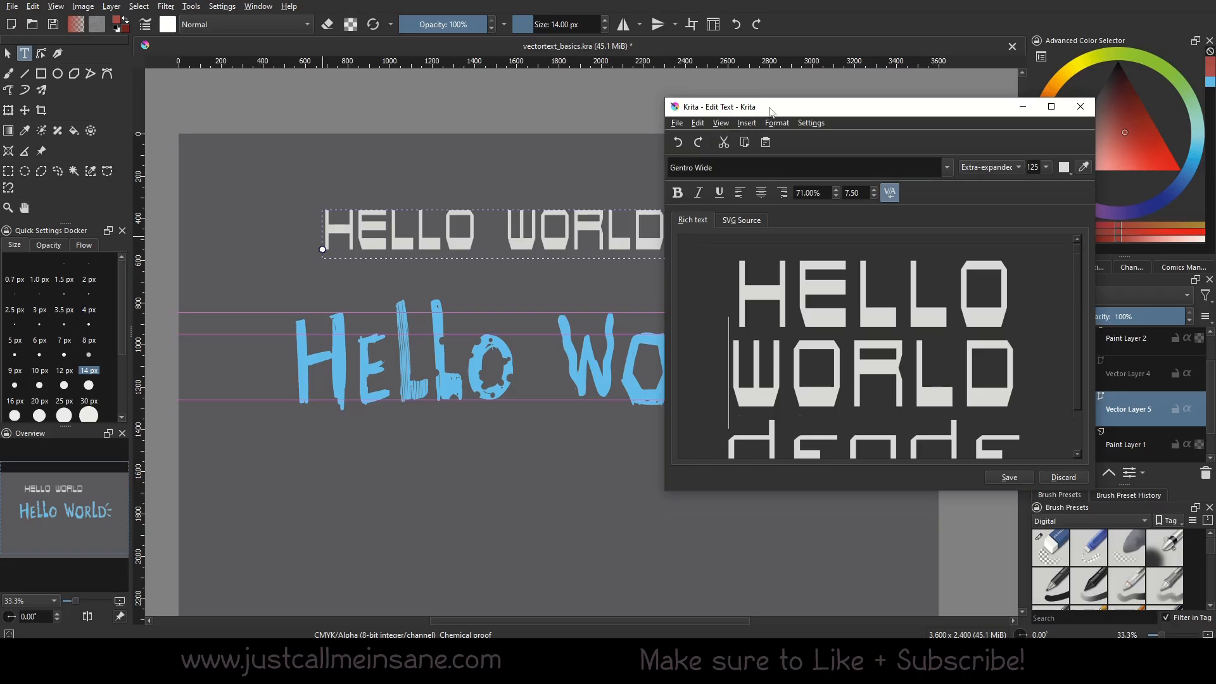
Save the text and close the editor, and move the text block below the blue Hello World lettering.
drag(770, 110, 711, 151)
scroll(802, 389, down, 1)
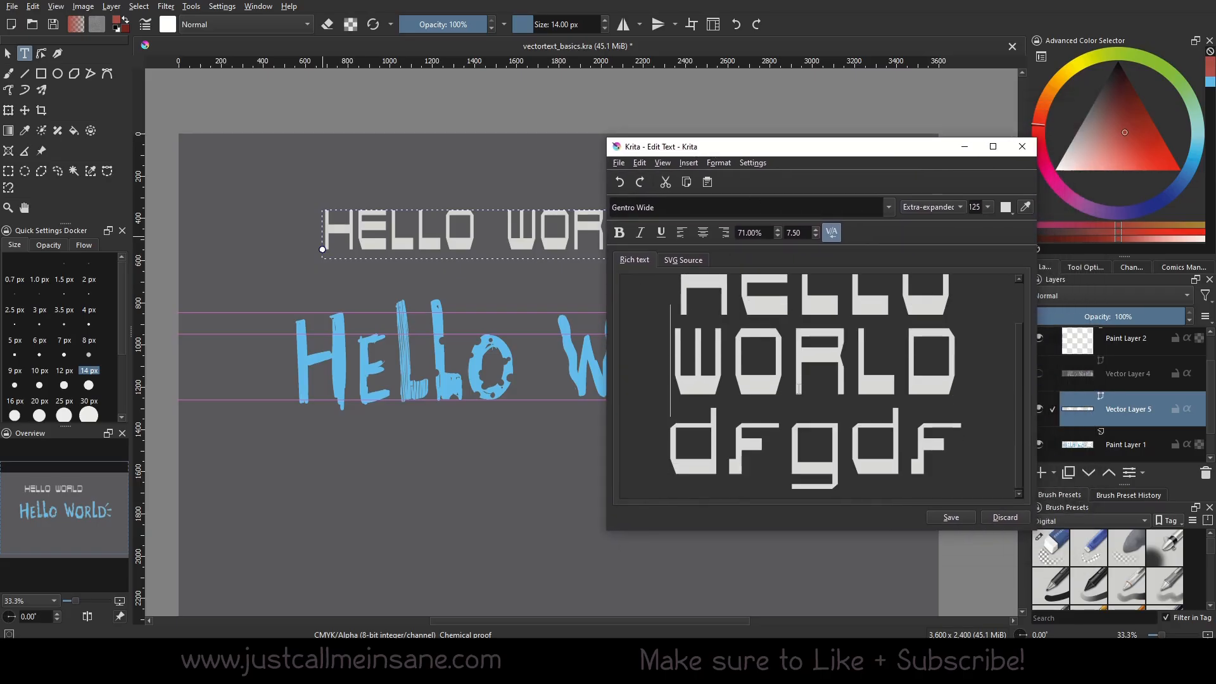
scroll(803, 389, up, 1)
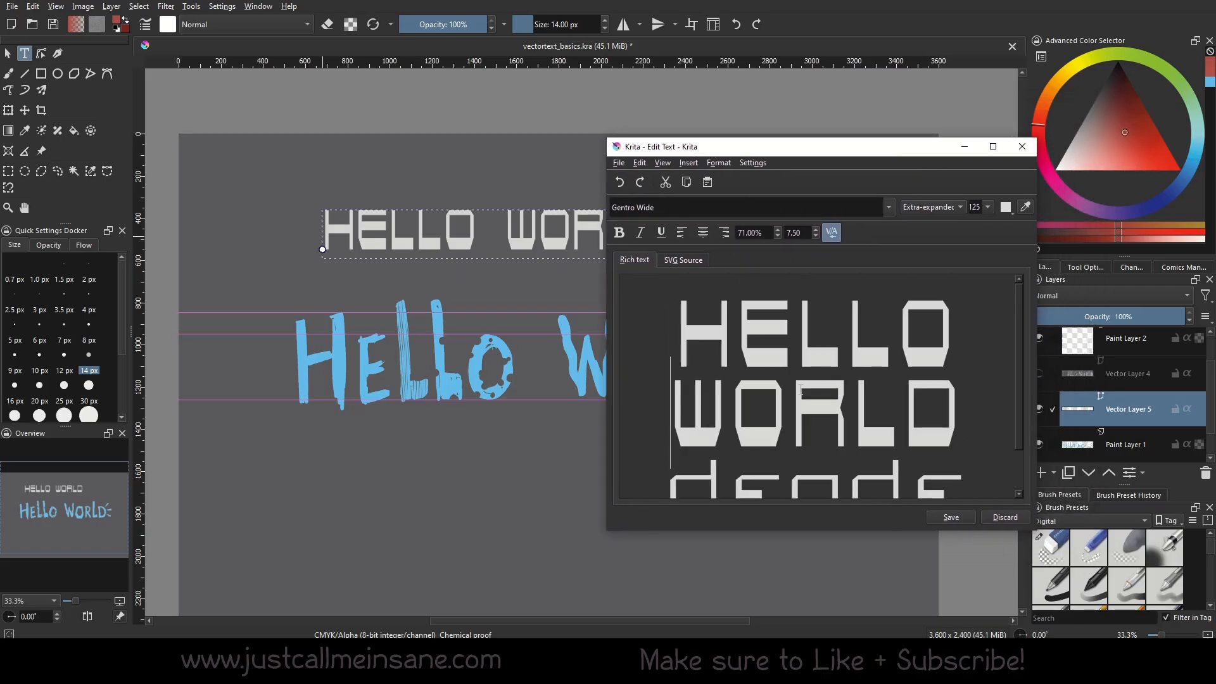
scroll(799, 389, down, 1)
click(694, 336)
click(951, 518)
click(1013, 516)
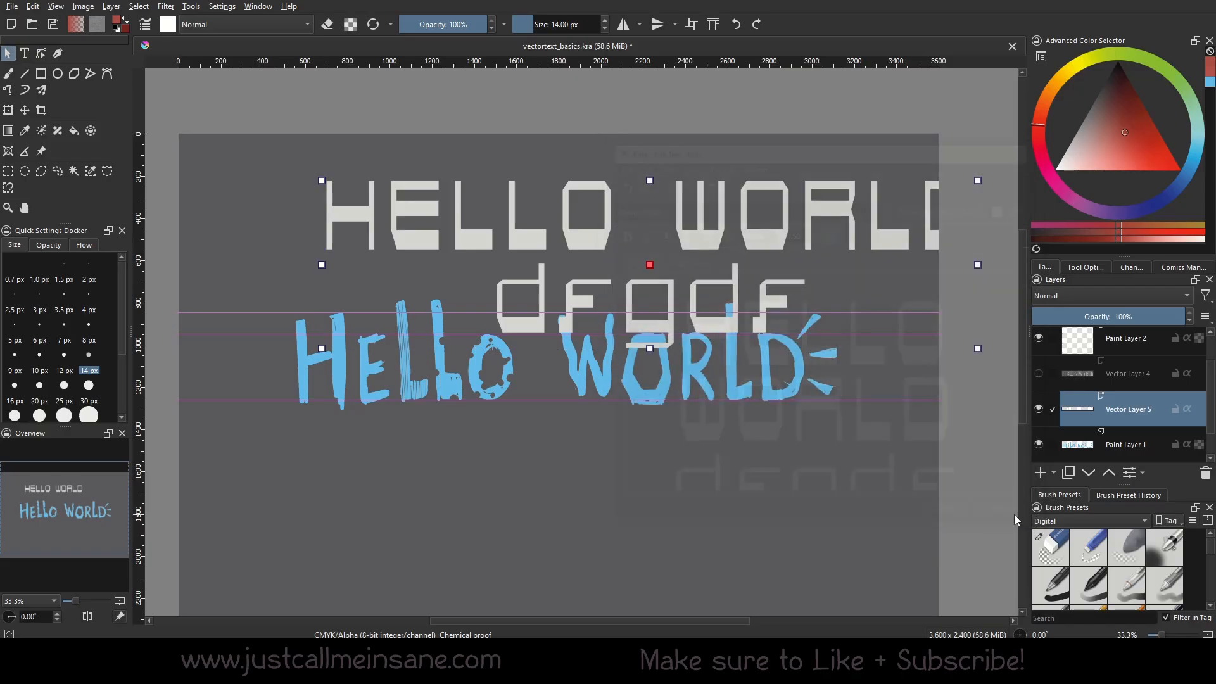
drag(697, 253, 624, 376)
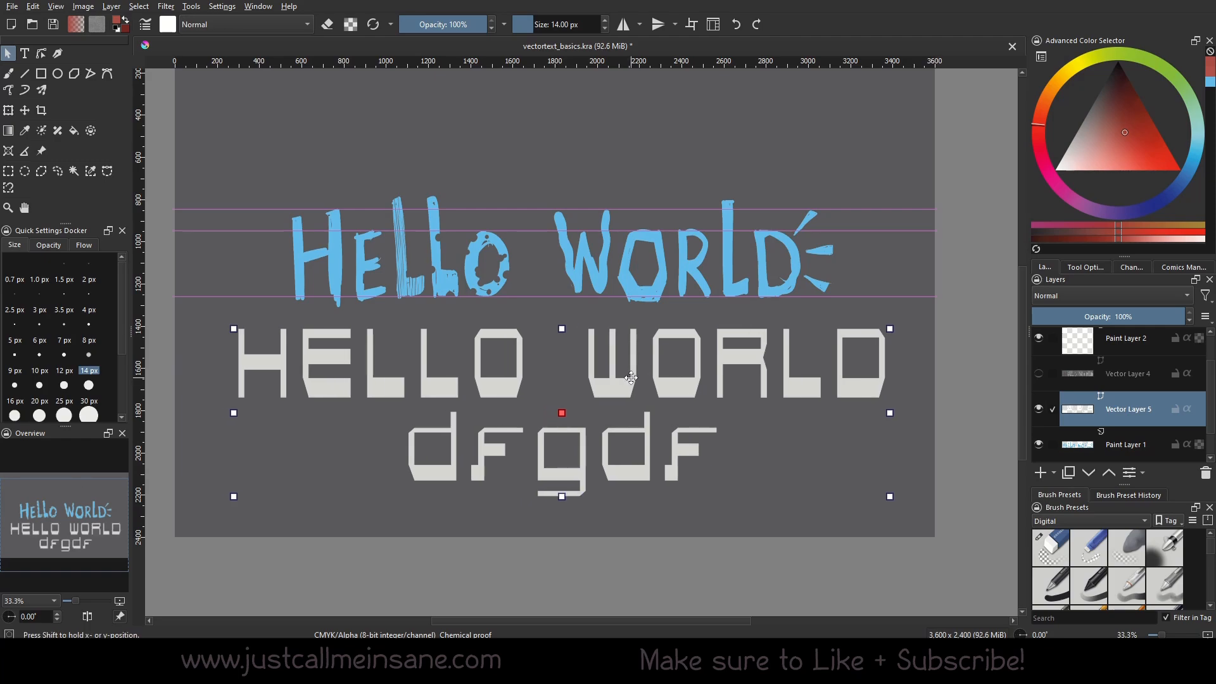
Reopen the HELLO WORLD text for editing from the canvas and close the editor without changes.
double_click(631, 378)
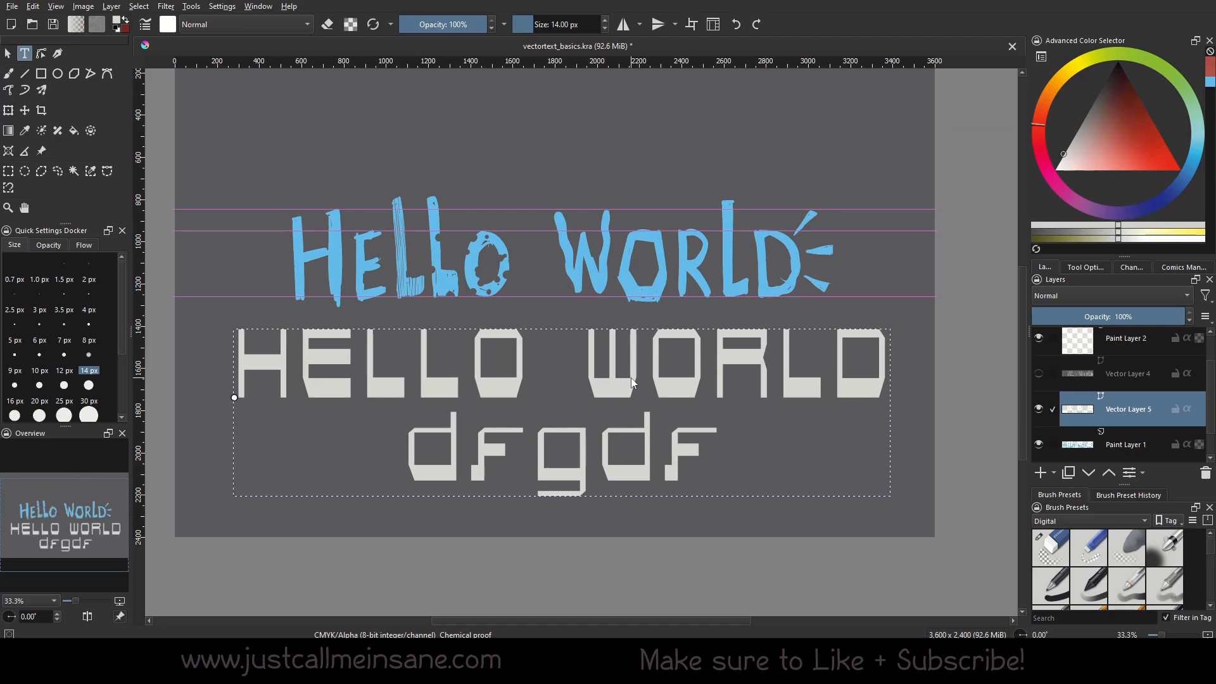
key(Escape)
double_click(666, 395)
double_click(666, 394)
click(1005, 518)
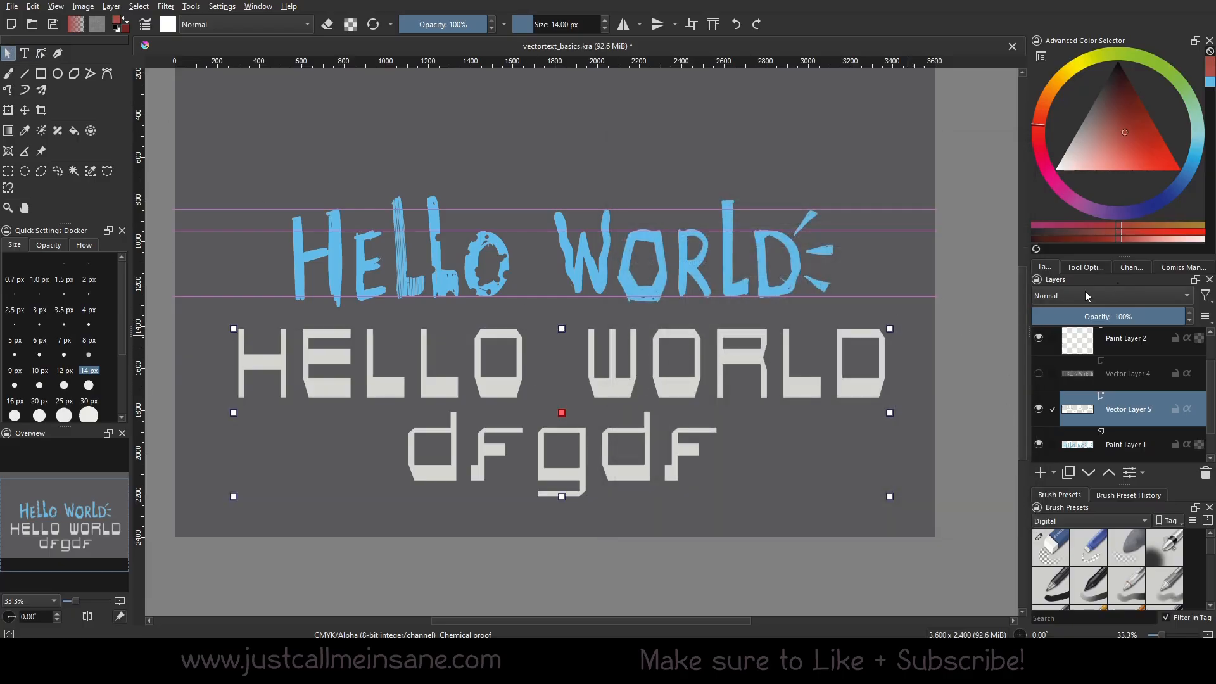
View the Text tool's options for new texts, and open and close the existing text's editor.
click(1087, 266)
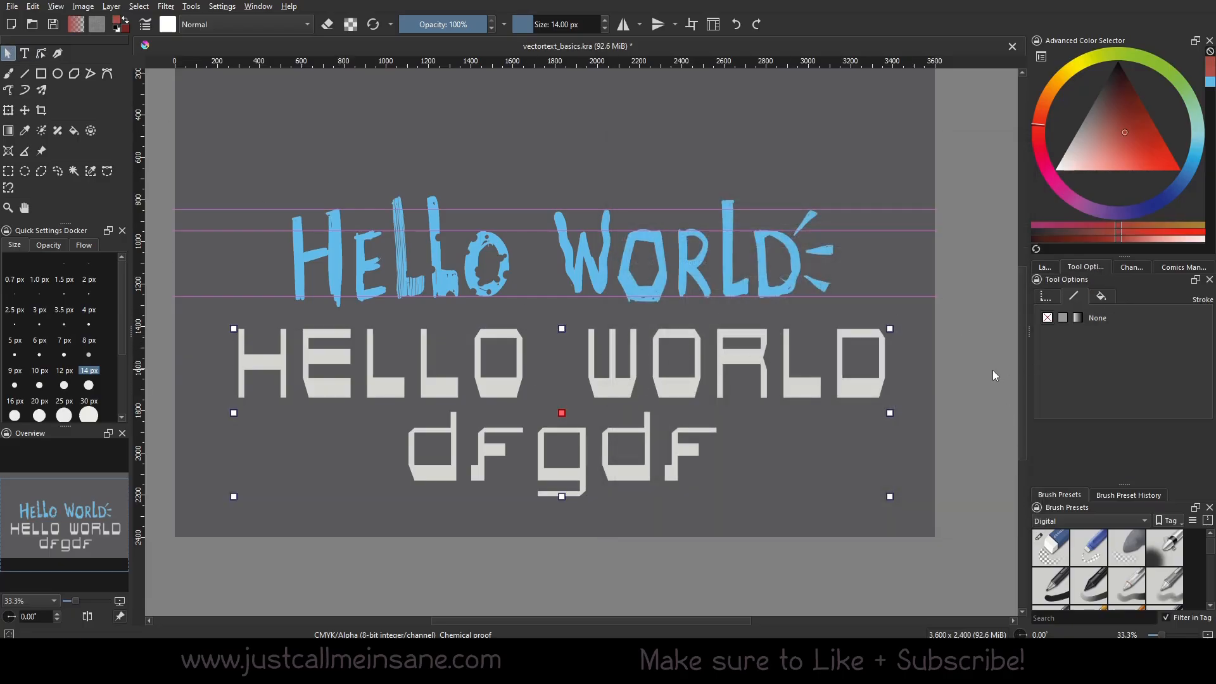
click(23, 55)
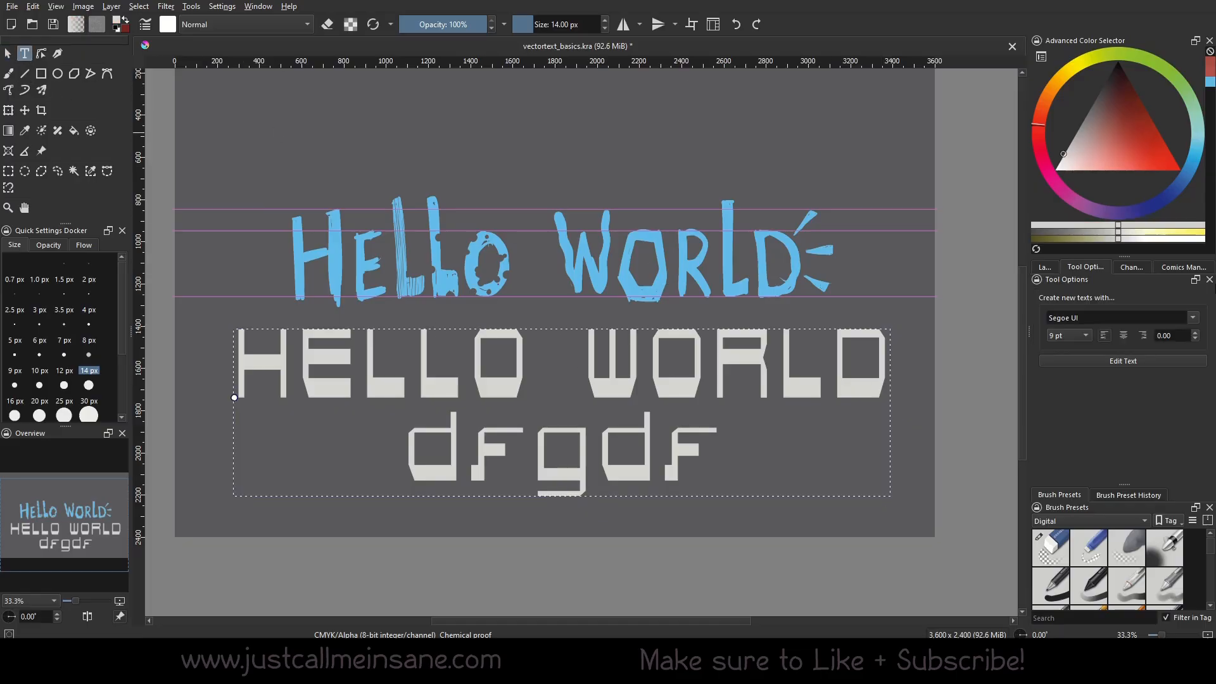
double_click(579, 407)
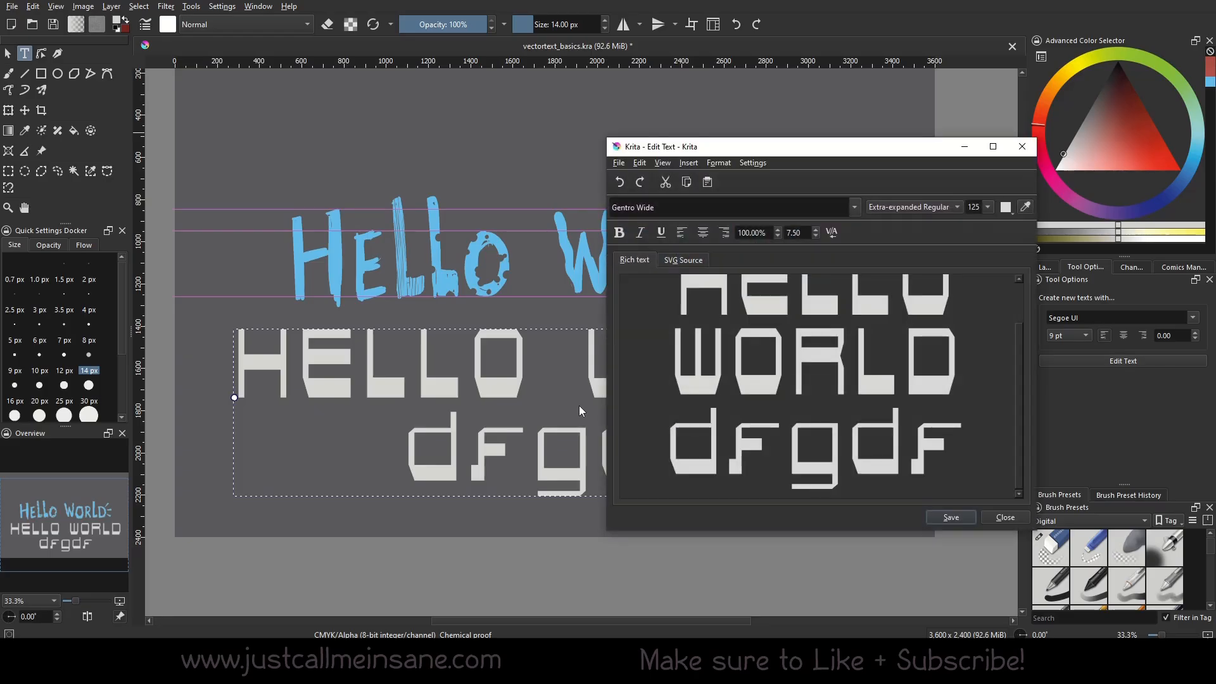
click(1012, 521)
Shift the text block slightly down and convert its shapes to a vector selection.
click(361, 409)
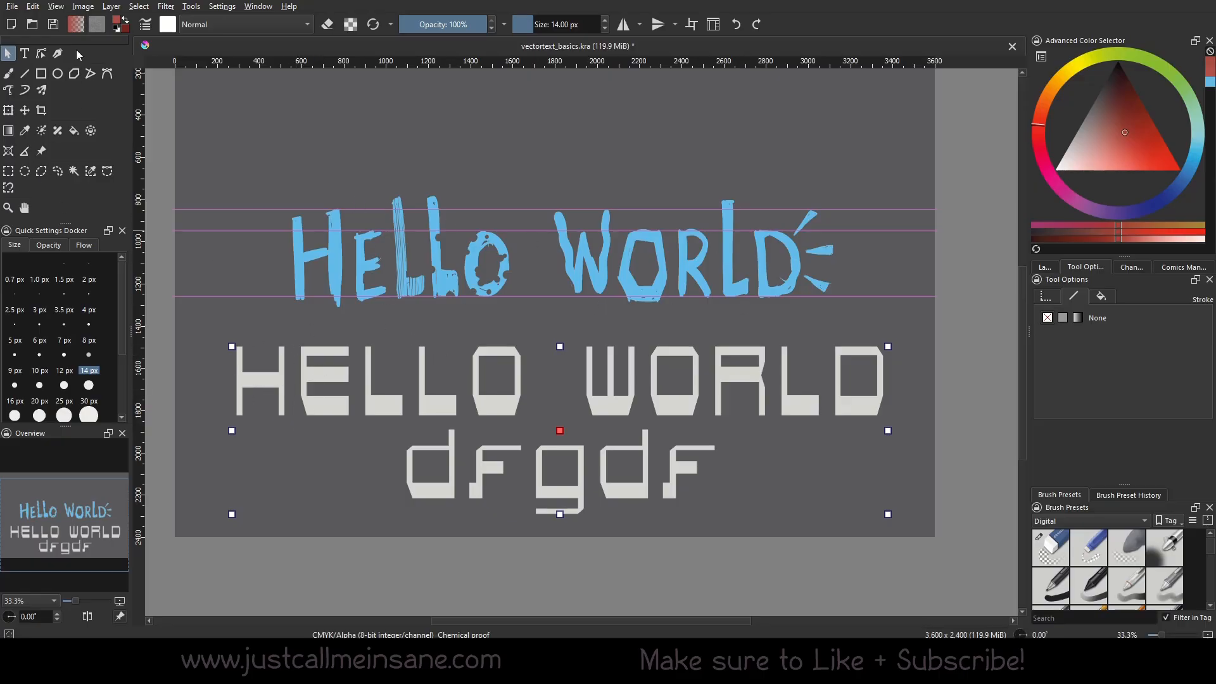
right_click(309, 382)
click(359, 530)
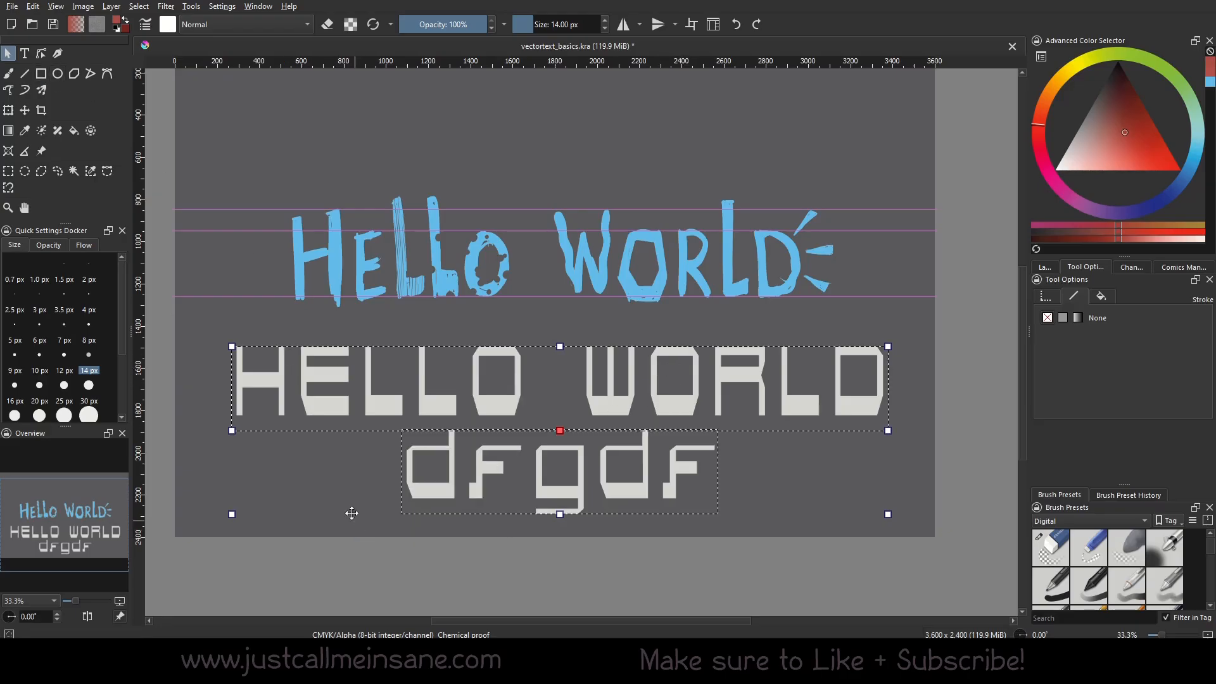
Ungroup the HELLO WORLD text shapes and open the letters for node editing.
click(42, 54)
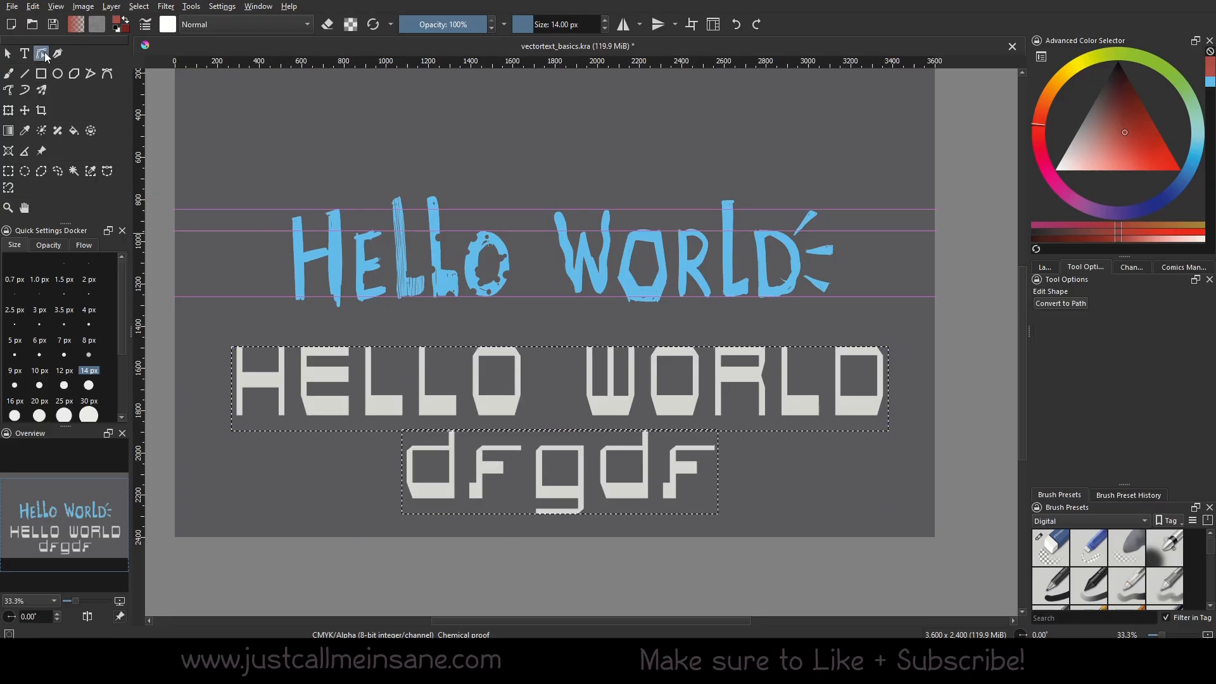
click(8, 54)
right_click(337, 397)
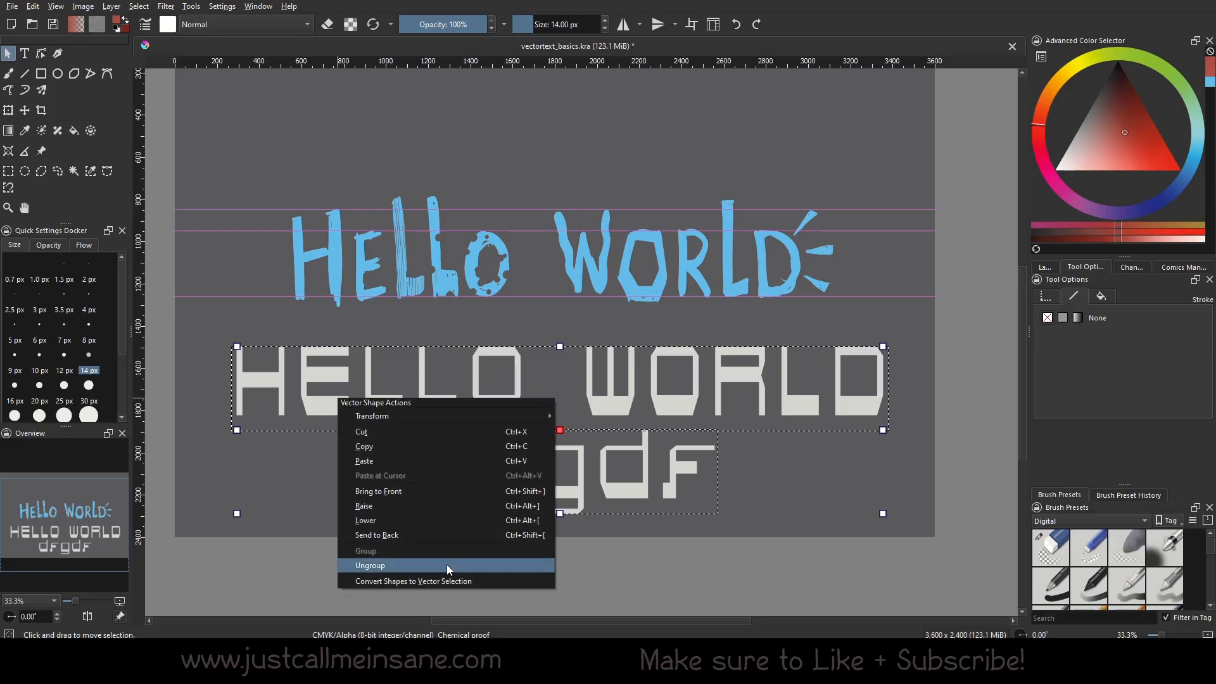
click(446, 564)
double_click(348, 405)
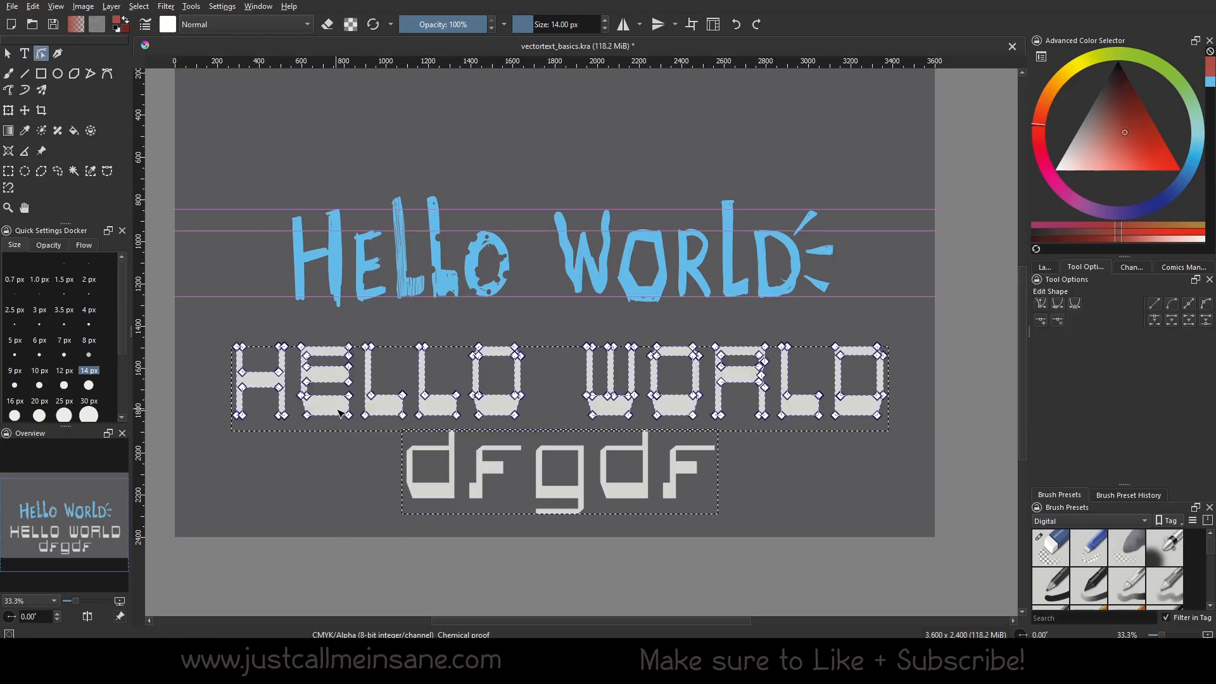
Extend the base of the E downward and outward and pull out the H's lower right corner by moving their nodes.
scroll(348, 405, up, 2)
mouse_move(360, 384)
mouse_down()
mouse_move(353, 395)
mouse_move(322, 385)
mouse_move(377, 380)
mouse_up()
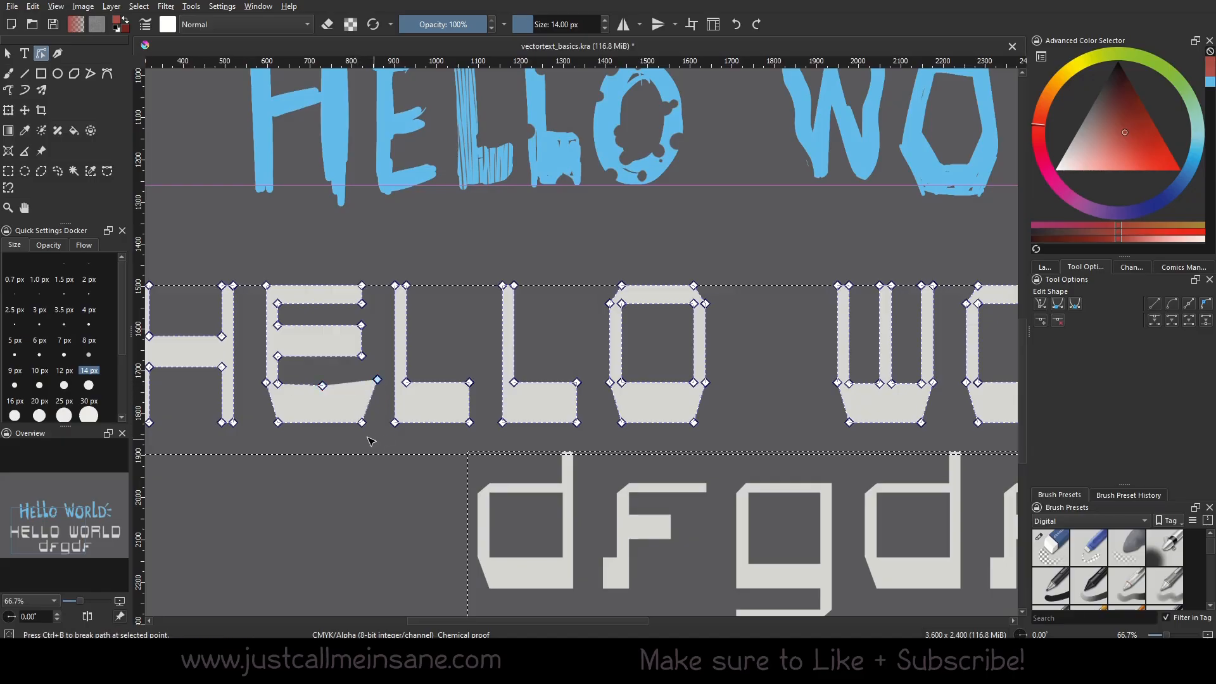
drag(362, 422, 385, 458)
drag(278, 423, 267, 458)
drag(370, 507, 518, 499)
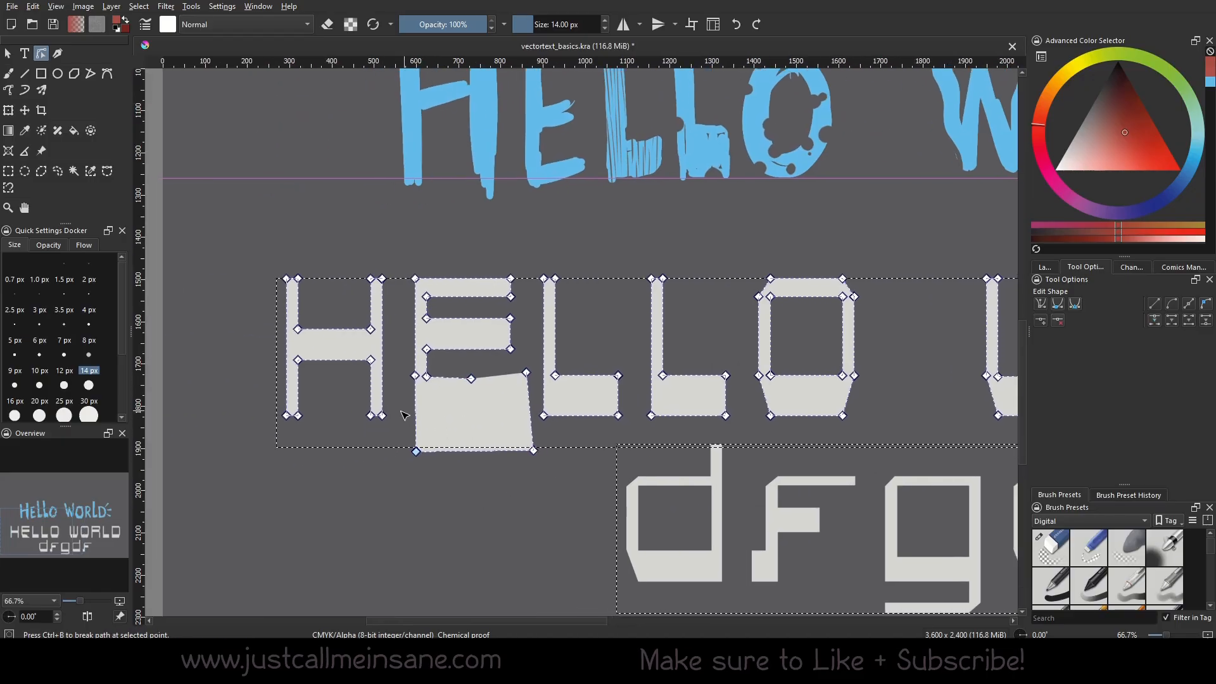
mouse_move(382, 416)
mouse_down()
mouse_move(403, 362)
mouse_move(392, 425)
mouse_up()
Reshape the foot of HELLO's second L into a raised, slanted form by moving its inner and outer nodes.
drag(573, 392, 299, 434)
drag(450, 418, 400, 451)
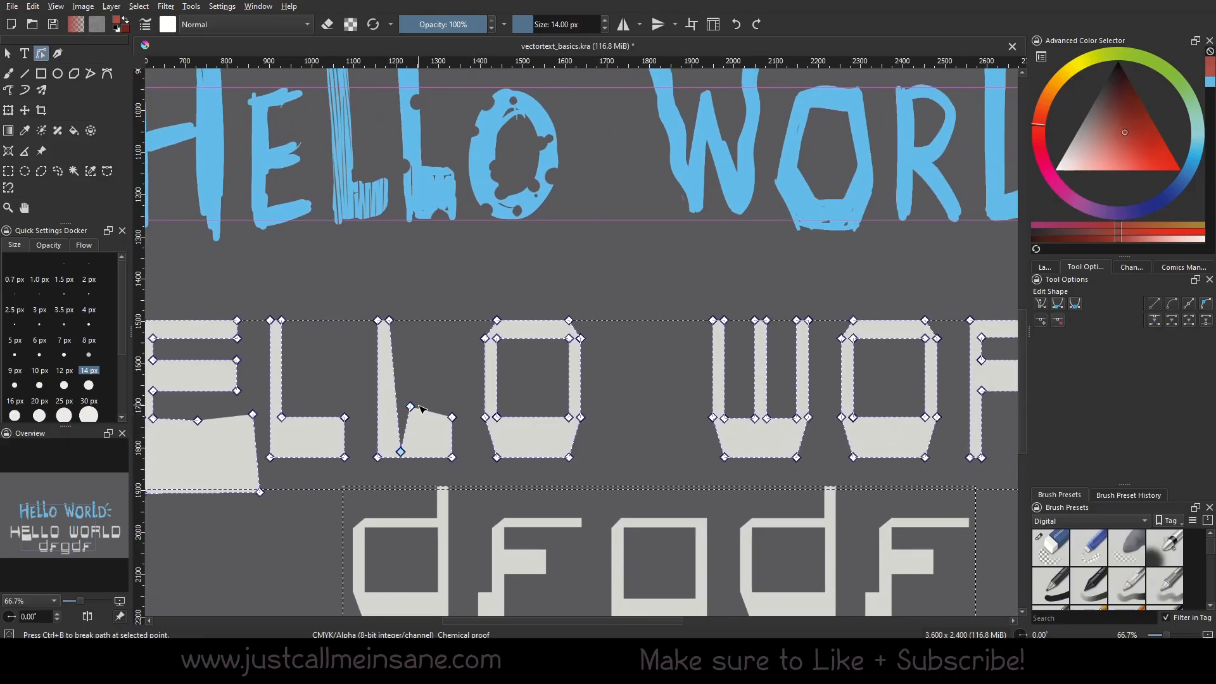
drag(410, 406, 441, 374)
drag(453, 418, 464, 420)
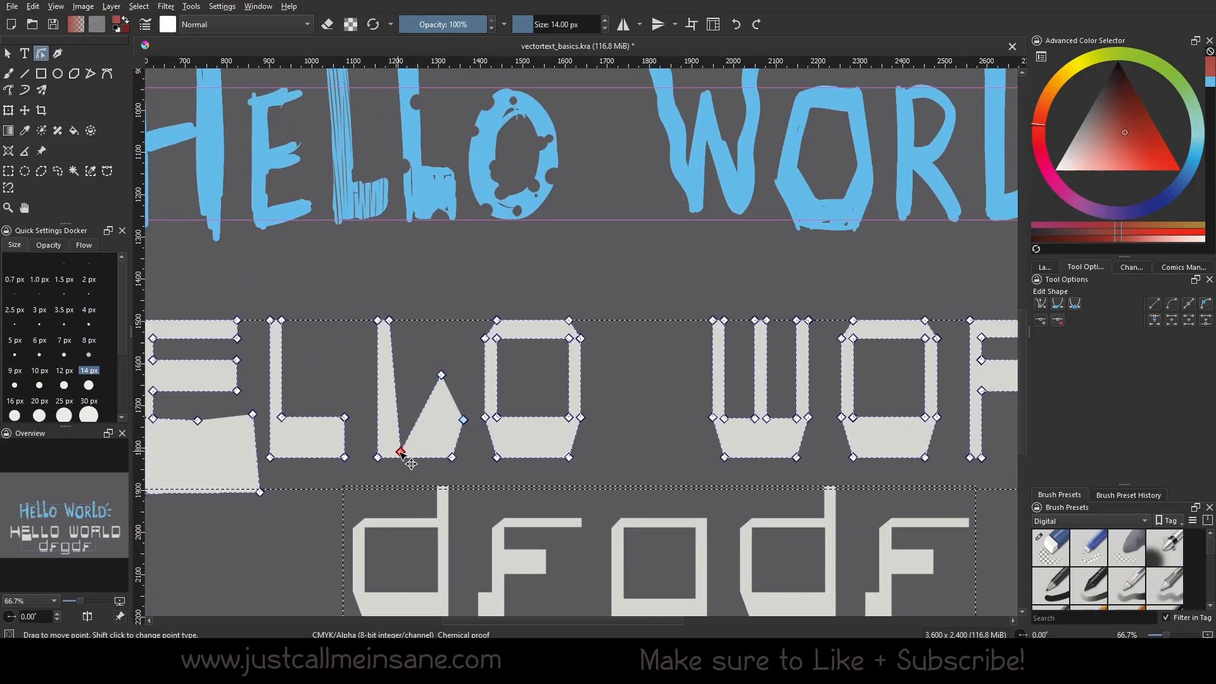
drag(401, 452, 390, 397)
Raise the inner nodes of WORLD's W and the lower inner nodes of its O to thicken both letters.
drag(587, 442, 355, 430)
drag(520, 405, 543, 356)
drag(580, 449, 512, 363)
double_click(551, 280)
drag(551, 281, 556, 280)
drag(624, 319, 619, 276)
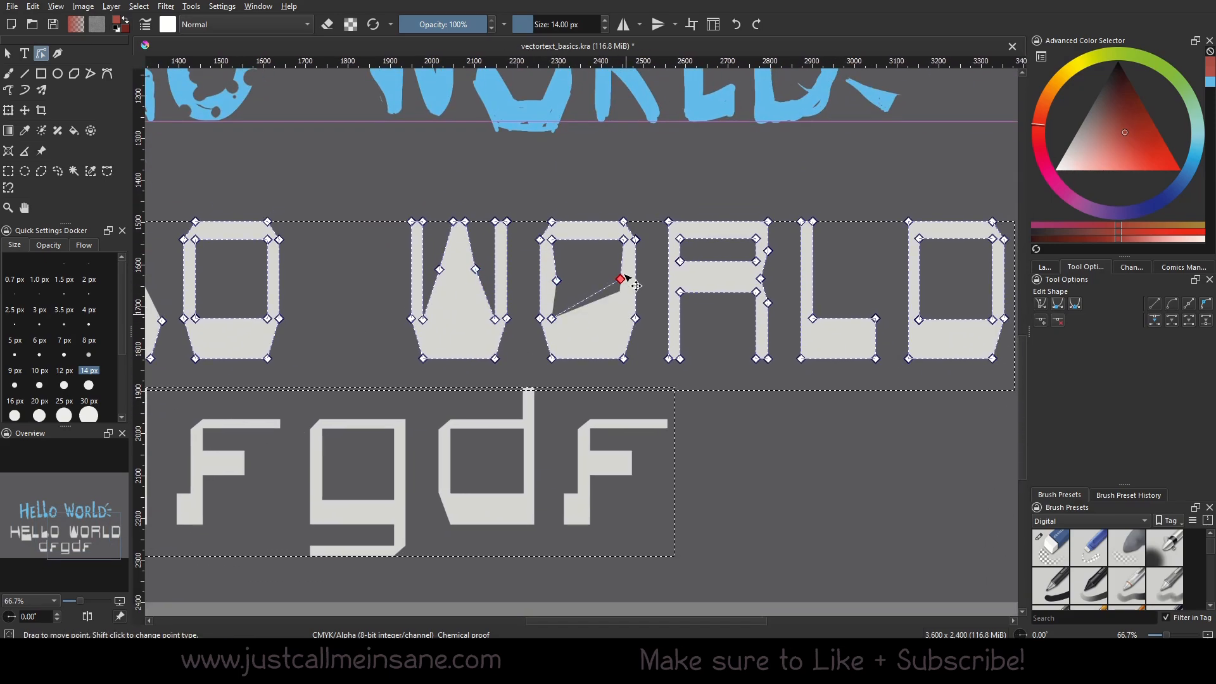
drag(552, 319, 556, 271)
Clear the active selection around the text and reshape the base of the E into a pointed wedge.
scroll(674, 372, down, 2)
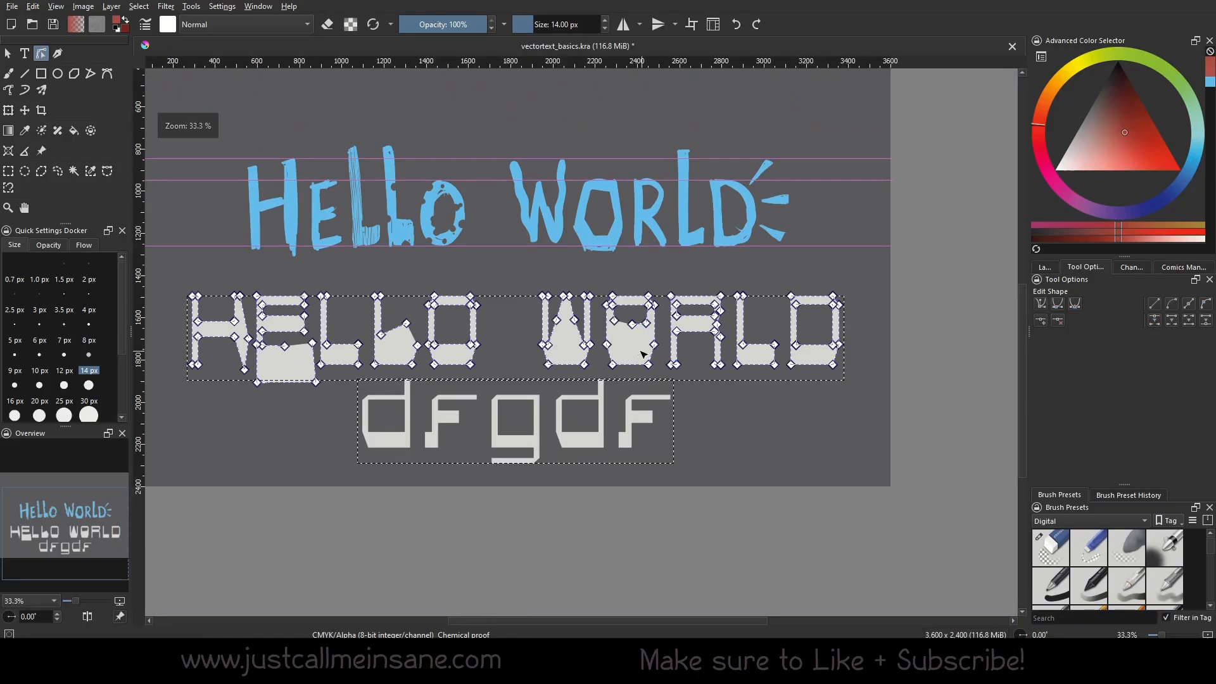
scroll(633, 348, up, 1)
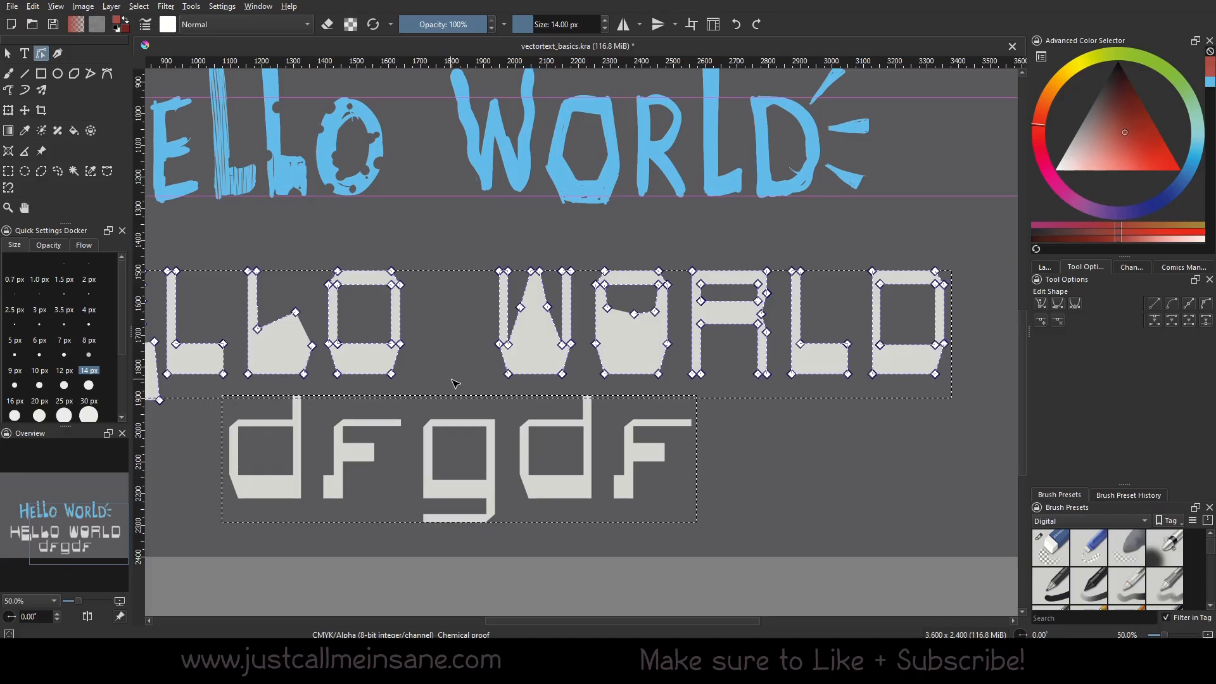
key(Tab)
key(Tab)
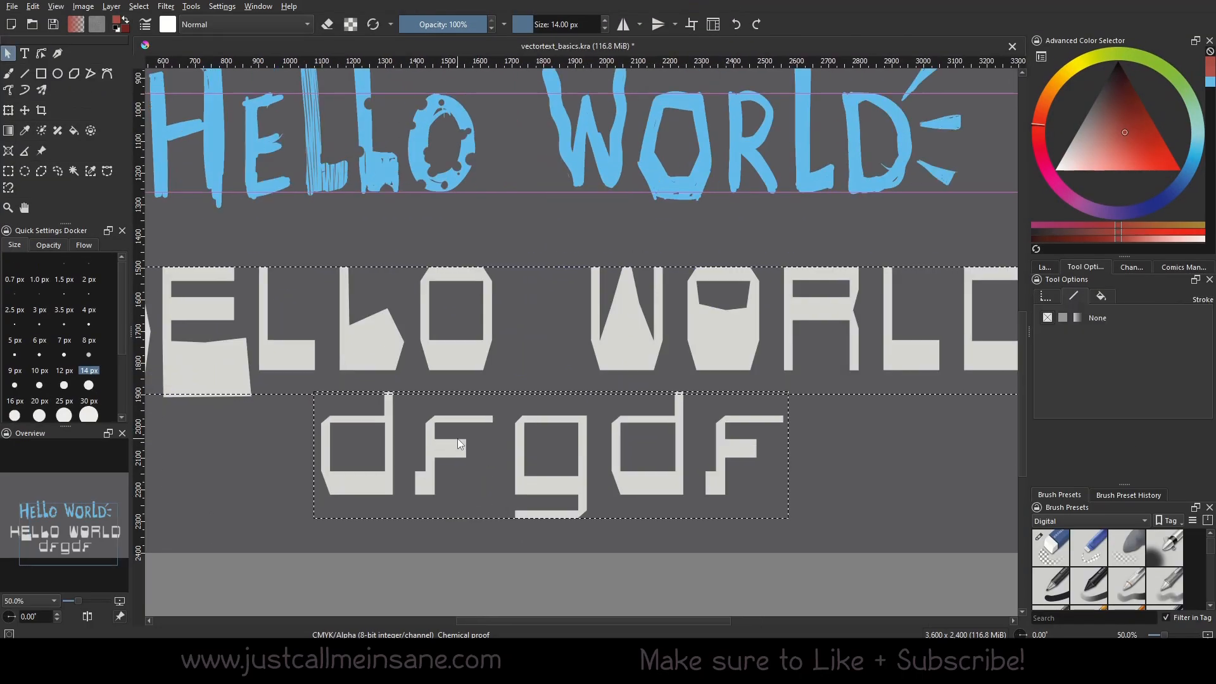
key(ctrl+shift+a)
double_click(371, 343)
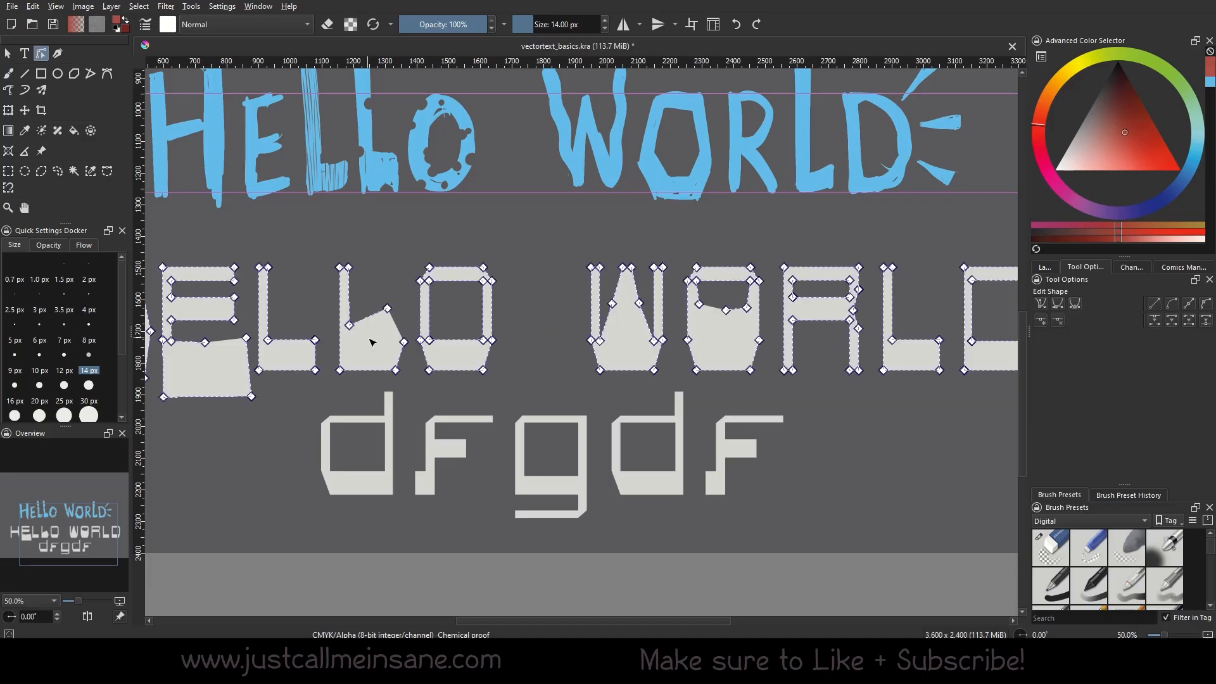
drag(394, 339, 391, 367)
drag(397, 411, 355, 388)
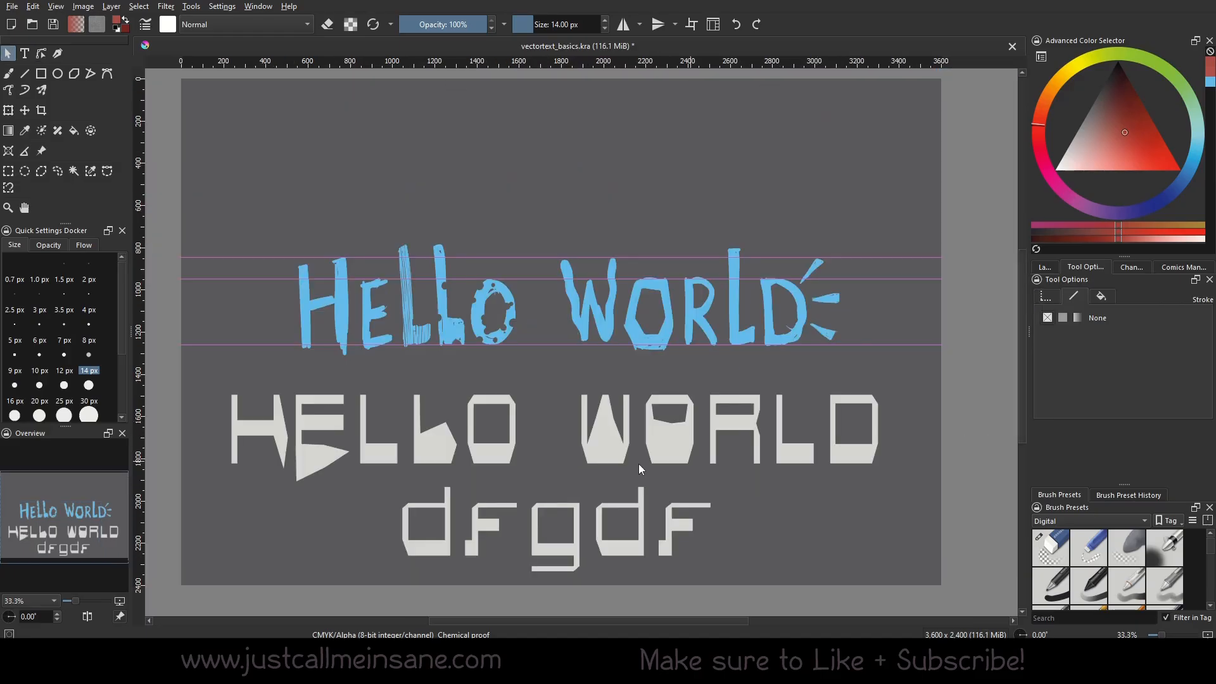
Nudge the grey HELLO WORLD shapes slightly, and cut them from the canvas together with the dfgdf line.
click(648, 438)
drag(668, 449, 673, 453)
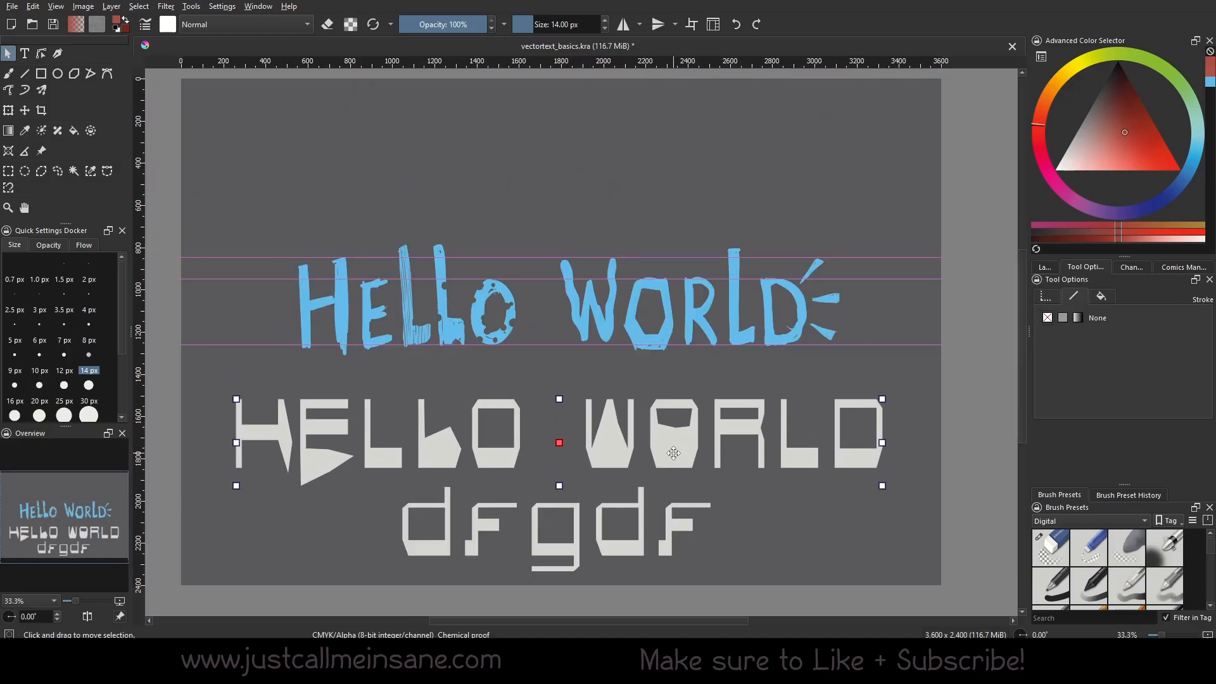
shift+click(645, 522)
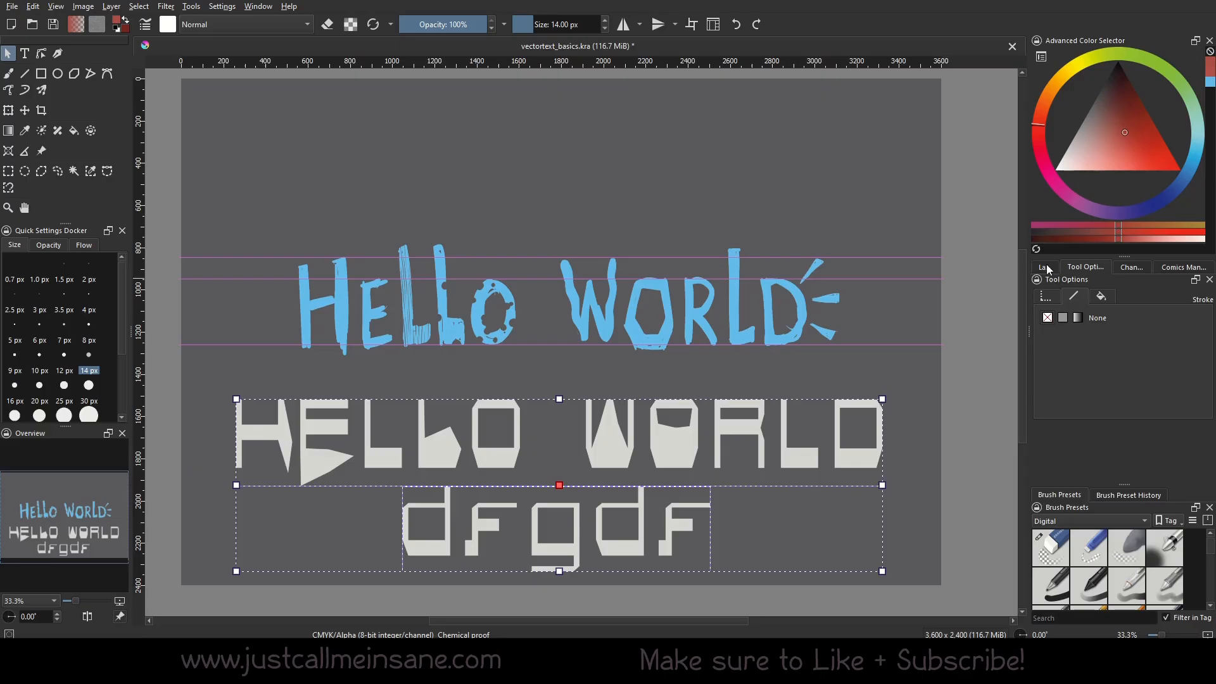
right_click(796, 453)
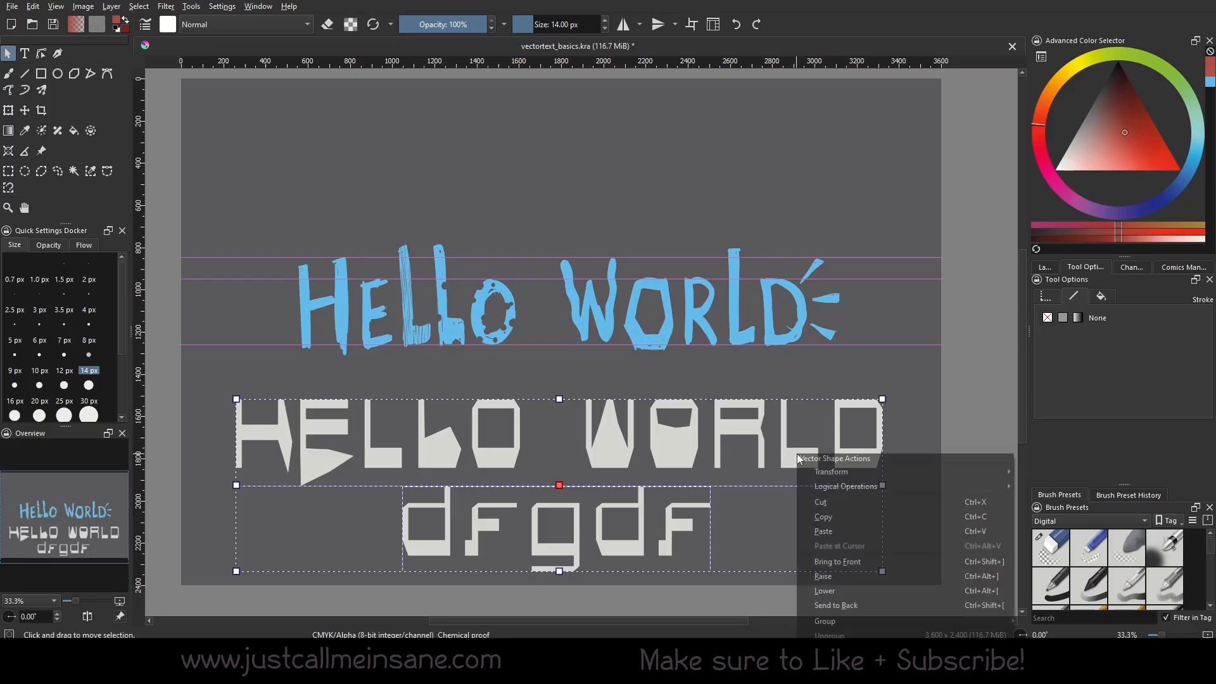
click(830, 502)
Show the layer list and examine the hand-drawn blue Hello World lettering up close.
click(1045, 267)
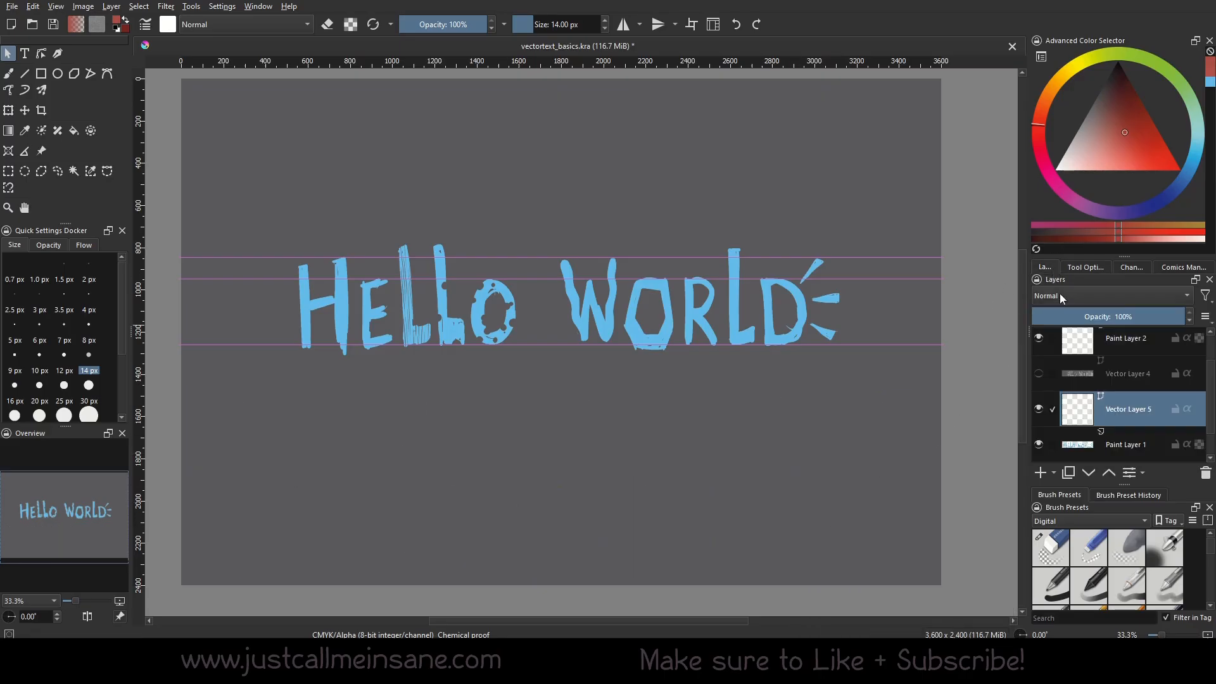
drag(386, 310, 380, 378)
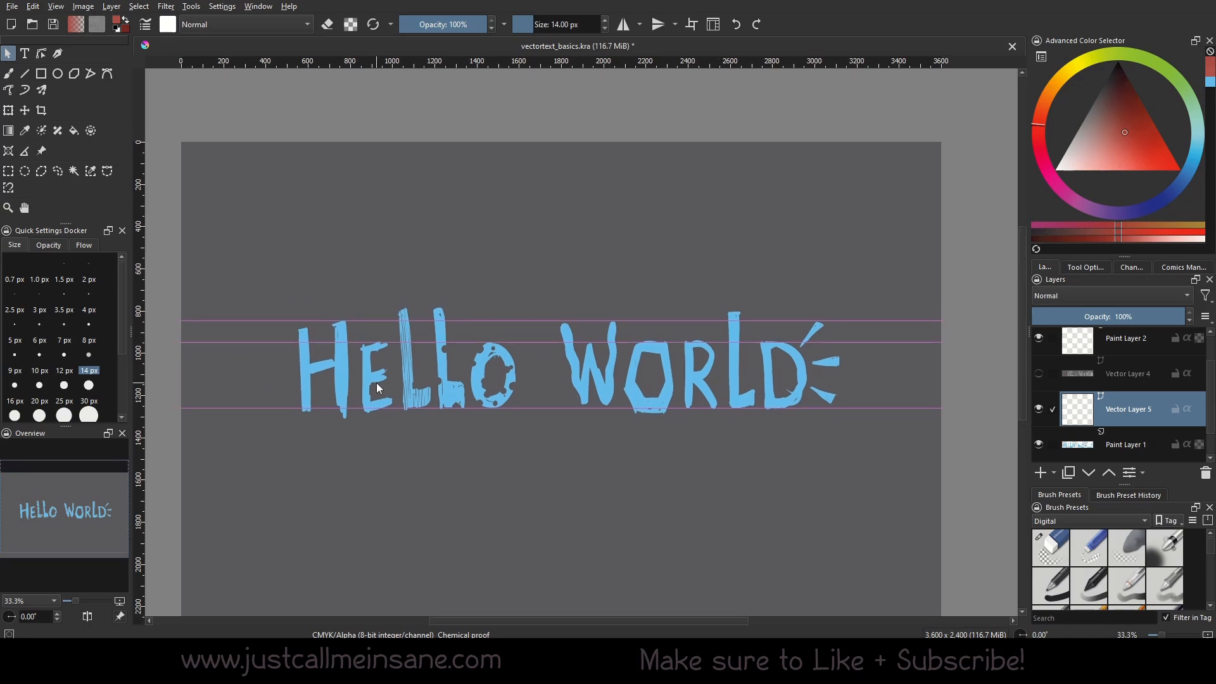
scroll(379, 380, up, 1)
drag(561, 407, 505, 402)
scroll(211, 320, up, 1)
mouse_move(355, 396)
mouse_down()
mouse_move(526, 390)
mouse_move(366, 400)
mouse_up()
scroll(366, 400, up, 1)
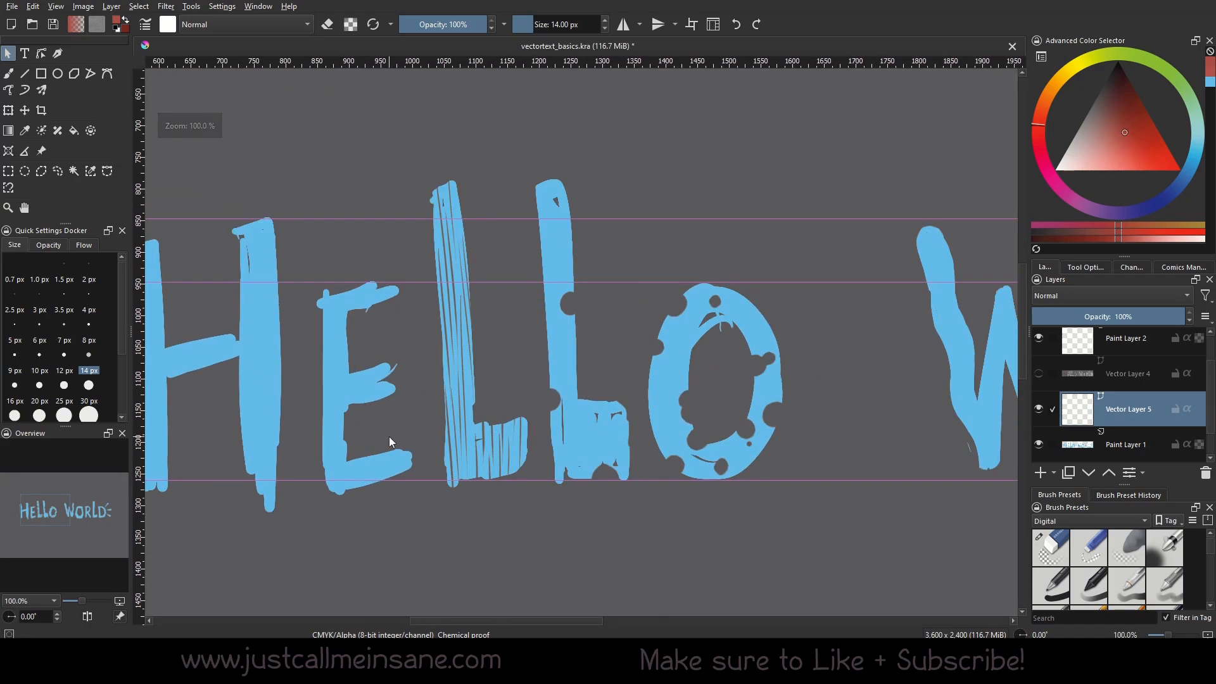
scroll(390, 435, down, 1)
scroll(670, 418, down, 1)
drag(637, 415, 478, 387)
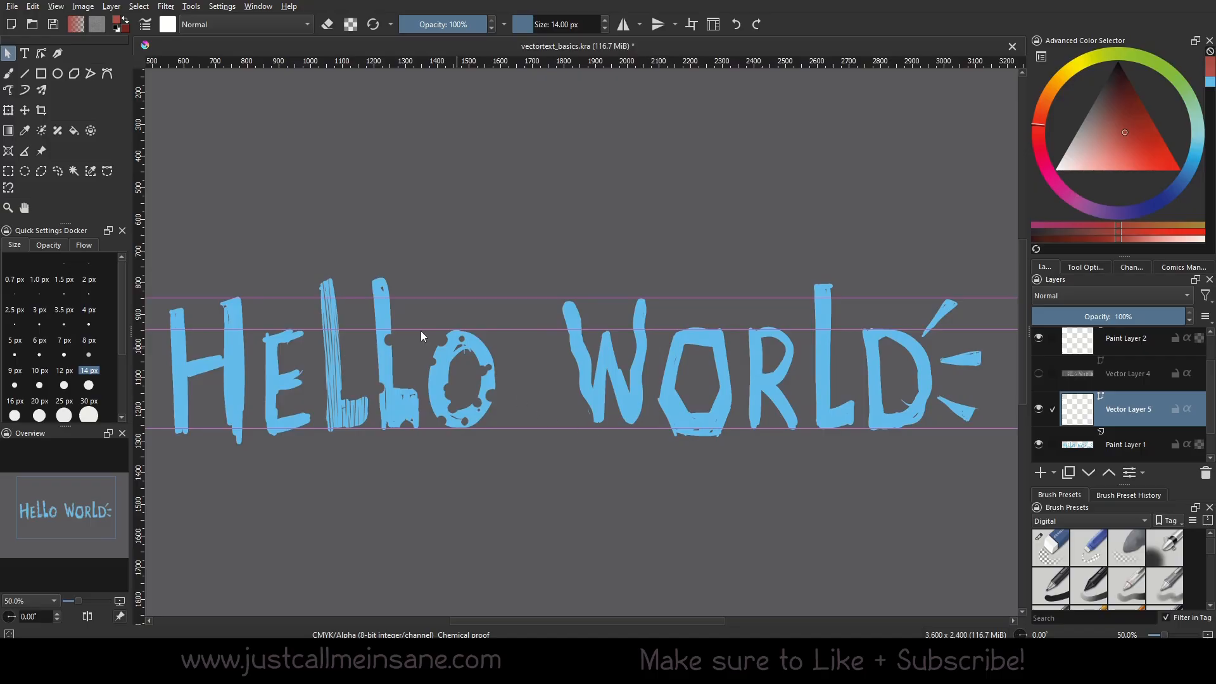
Trace the blue H with a closed Bezier curve outline on Vector Layer 5.
click(108, 72)
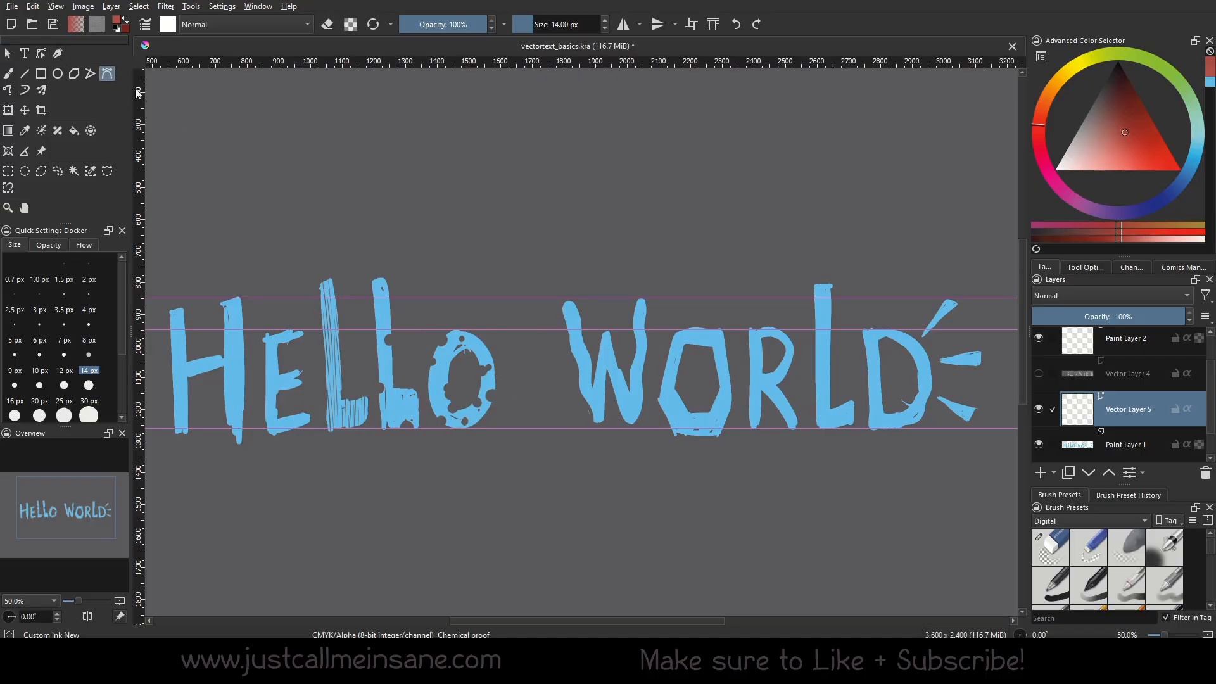
scroll(199, 325, left, 2)
scroll(405, 340, up, 3)
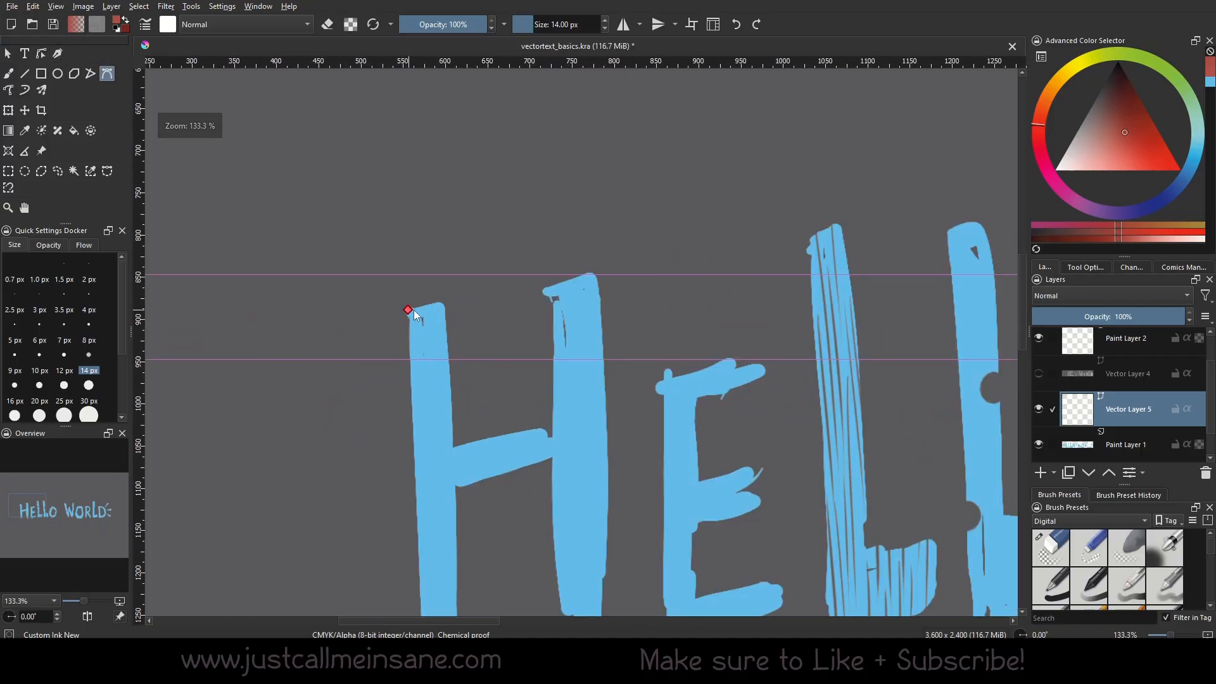
click(447, 305)
click(451, 447)
click(549, 431)
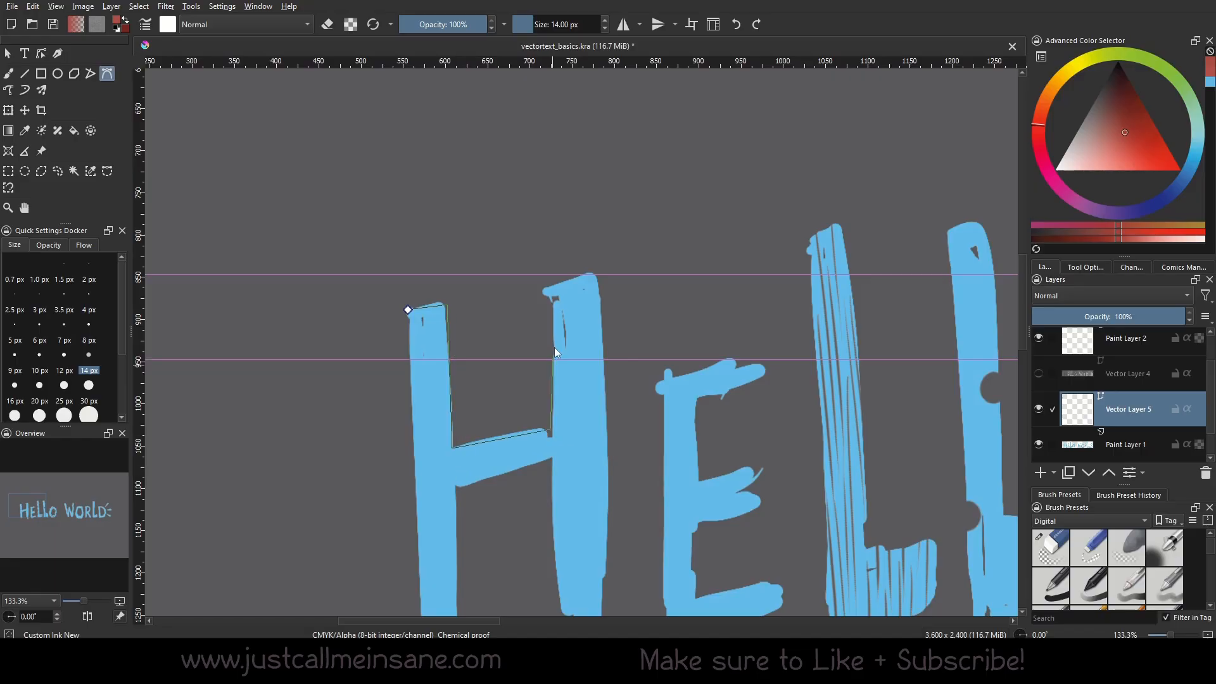
click(595, 273)
drag(605, 492, 557, 324)
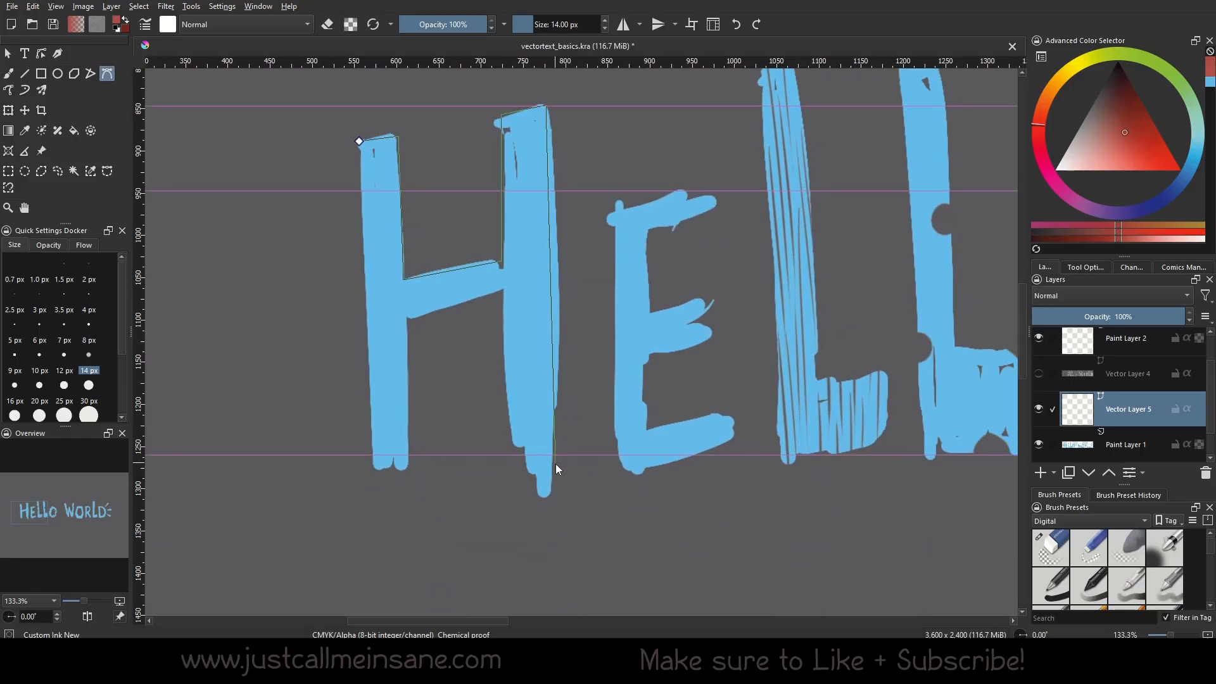
click(512, 459)
click(503, 288)
click(370, 467)
click(359, 141)
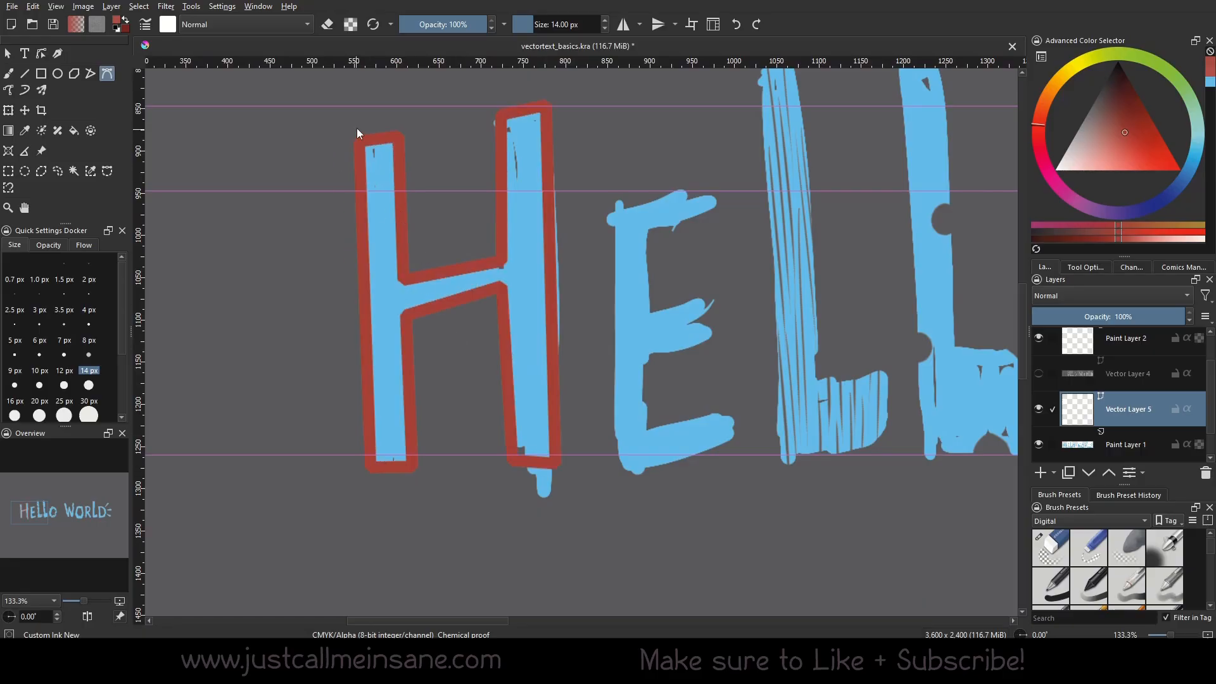
Select the traced H outline as a vector shape and examine it beside the untraced letters.
drag(515, 317, 452, 378)
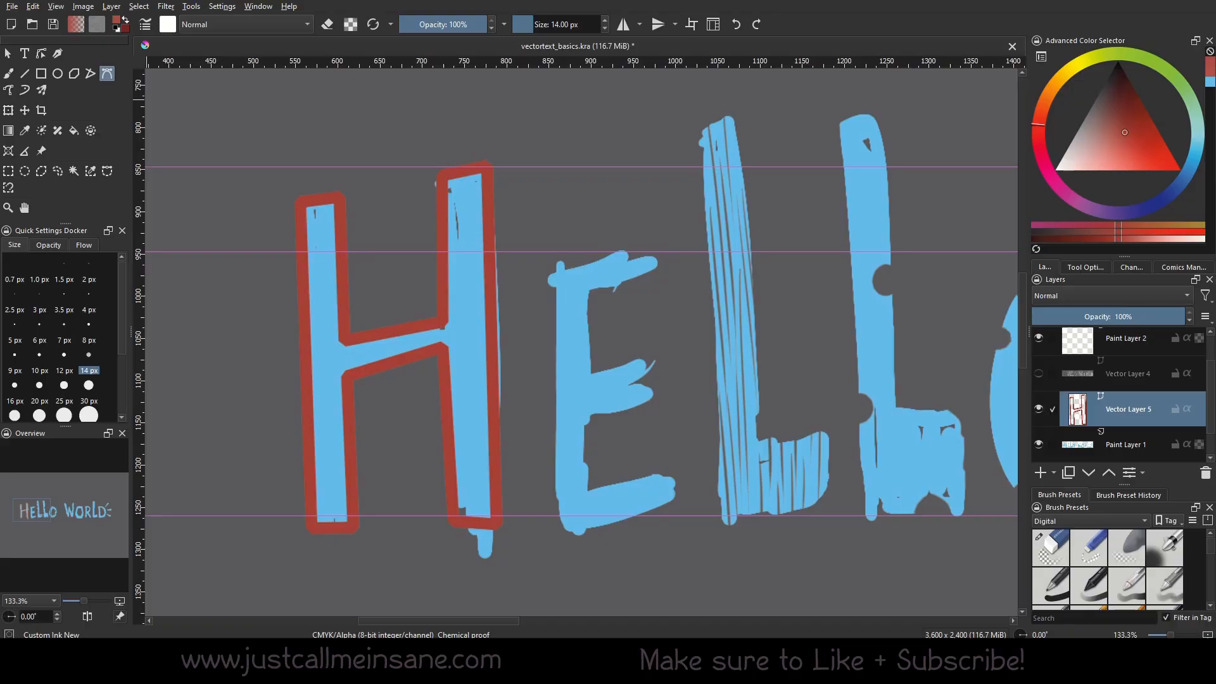
click(8, 53)
click(491, 225)
drag(576, 368, 502, 367)
drag(773, 399, 696, 391)
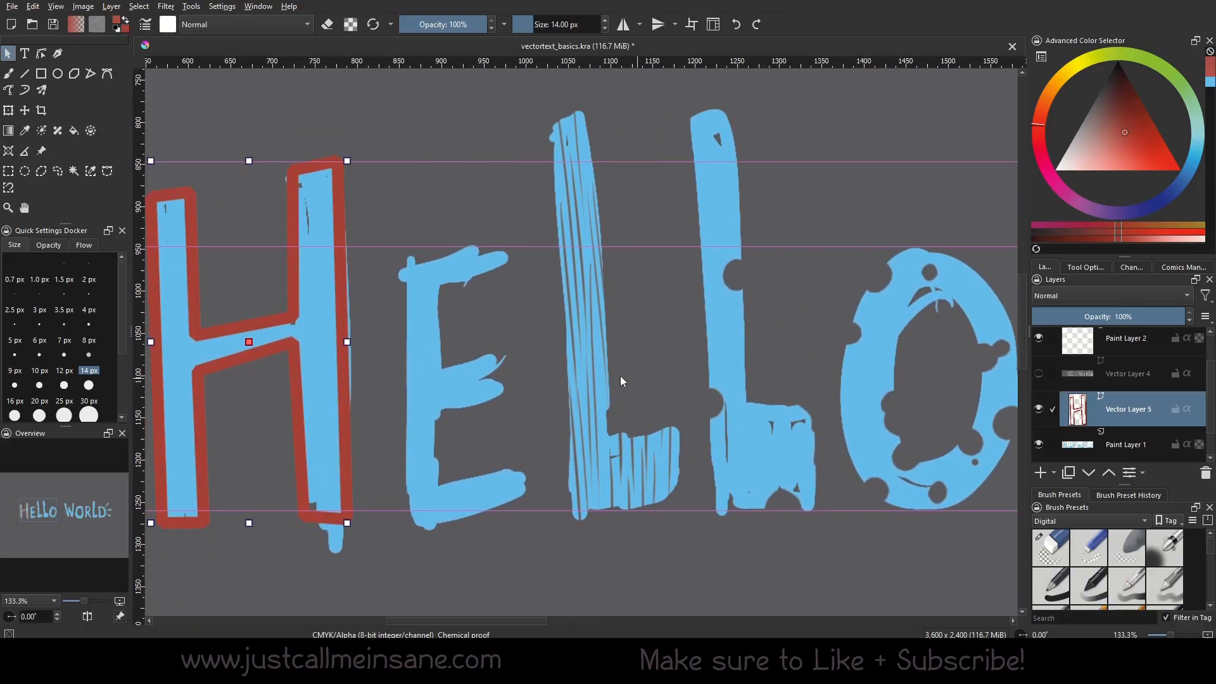
Trace the E, the remaining Hello World letters and the accent marks with closed Bezier outlines.
click(107, 74)
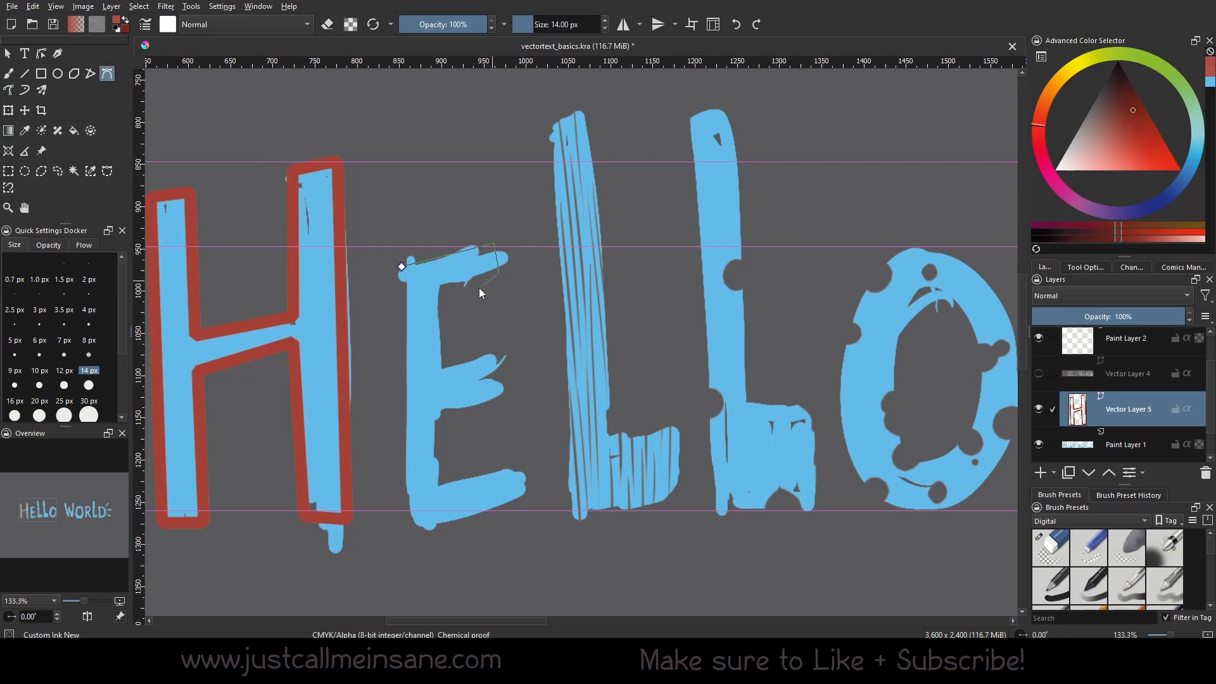
drag(495, 363, 497, 350)
mouse_move(436, 483)
mouse_down()
mouse_move(561, 479)
mouse_move(522, 485)
mouse_up()
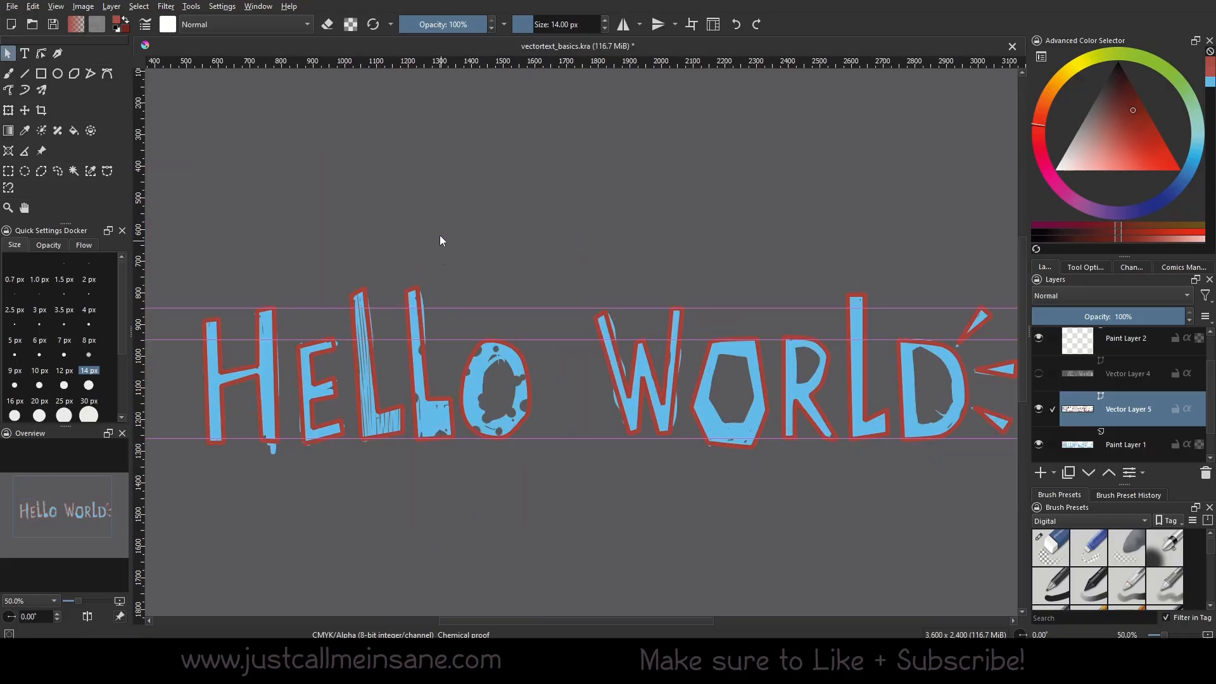
Select the red letter outlines across the whole Hello World lettering and clear the selection again.
drag(439, 235, 401, 233)
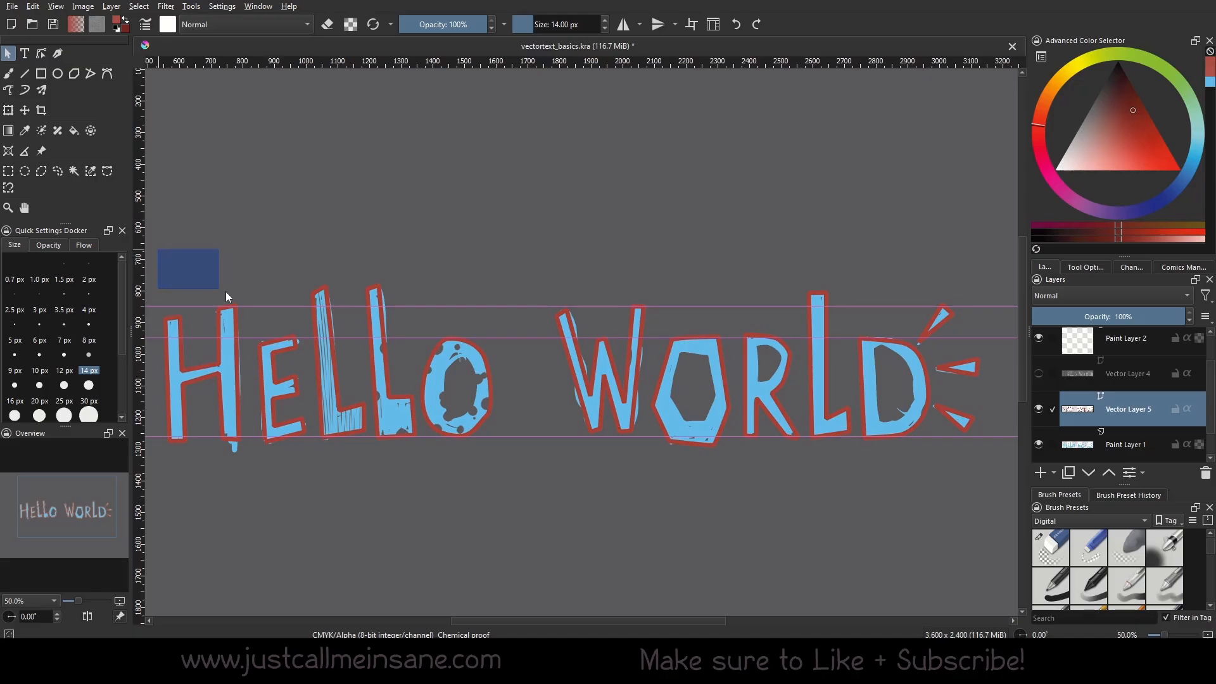
drag(226, 294, 994, 499)
click(913, 500)
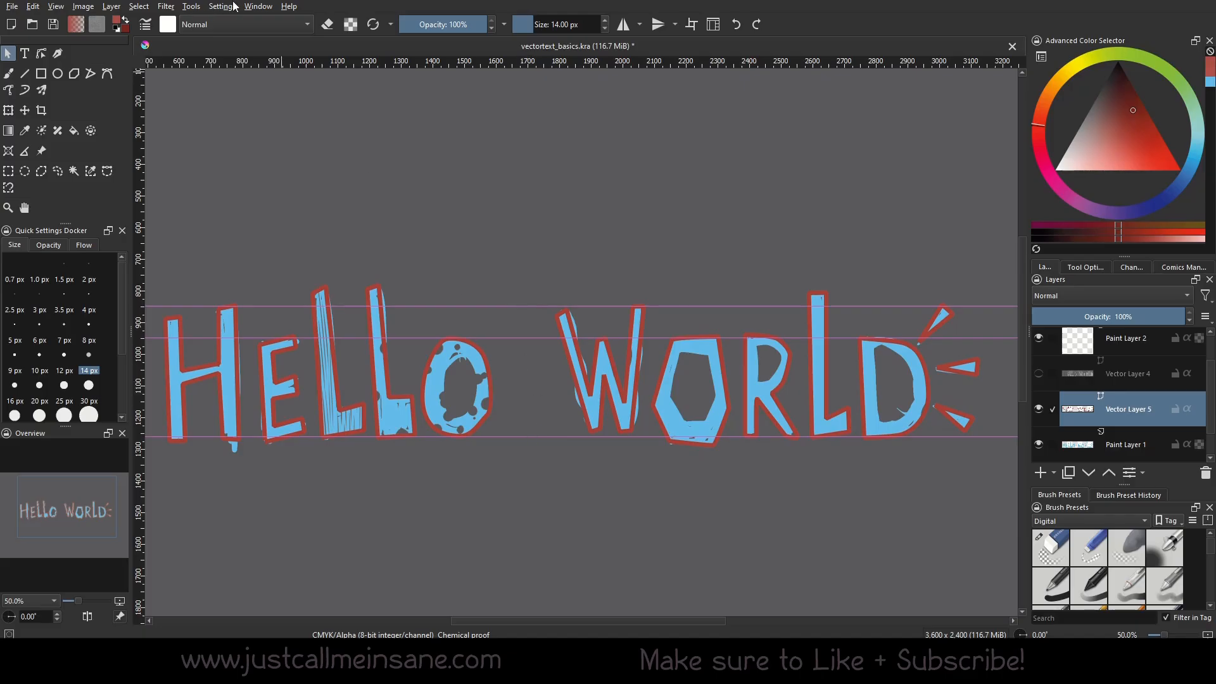
Open the Grid and Guides docker to examine its guide options, then close it again.
click(258, 7)
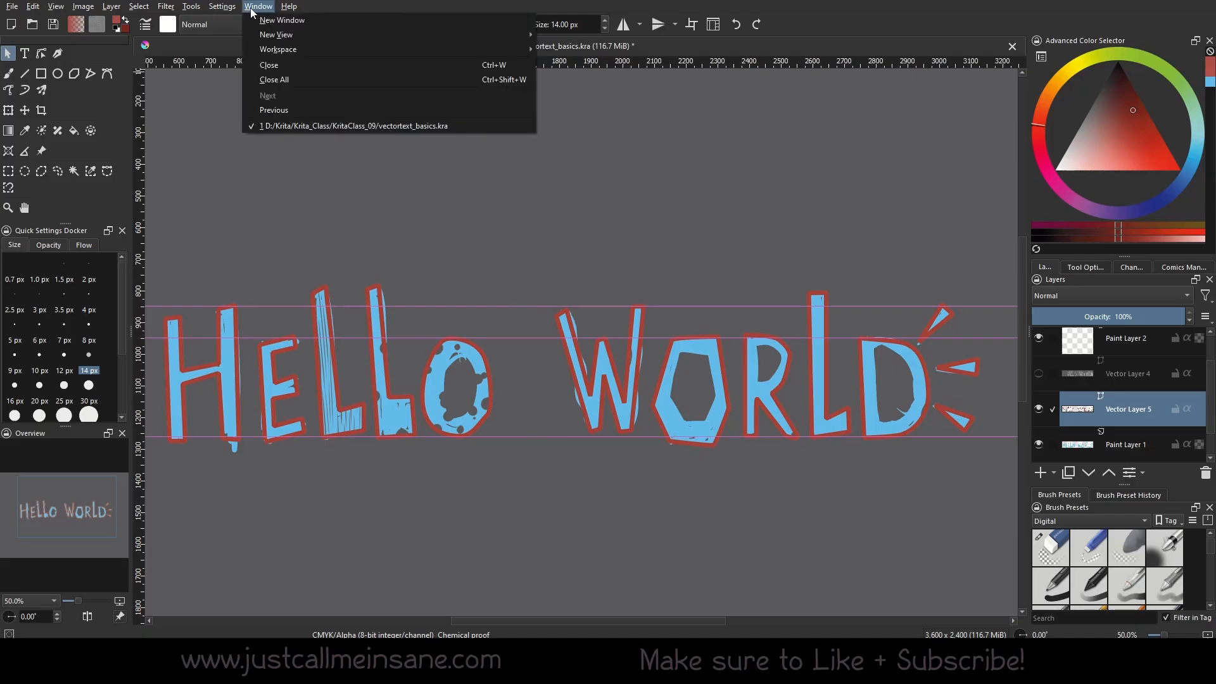
click(317, 179)
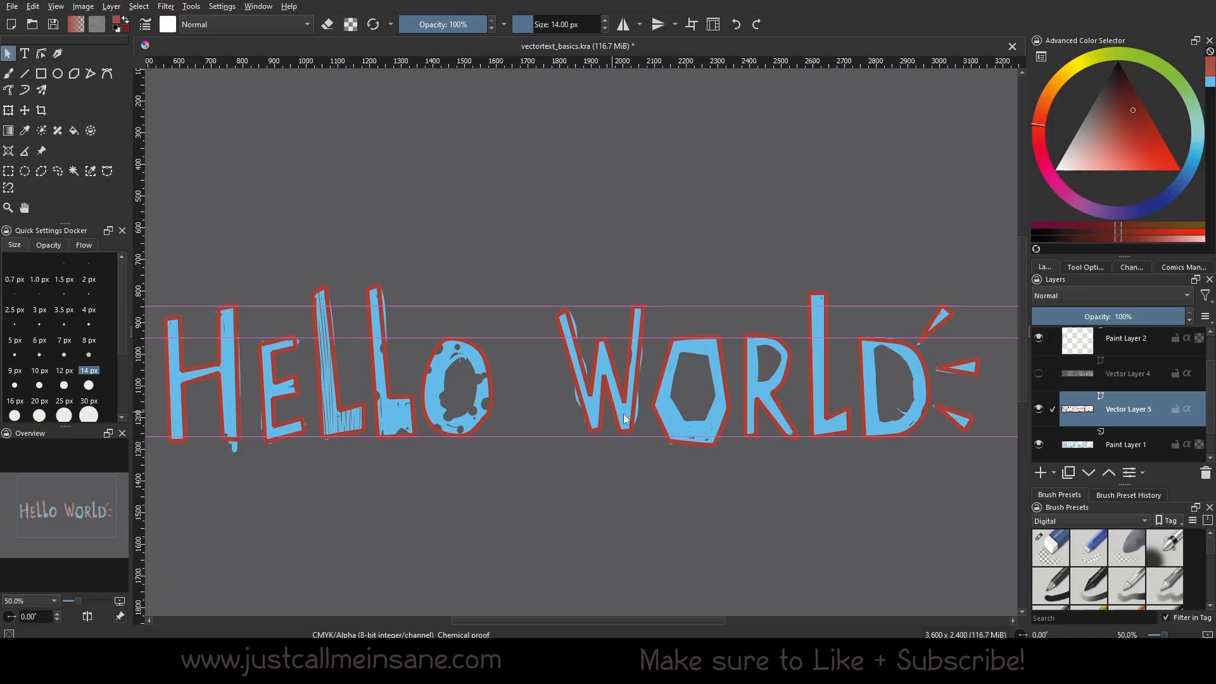
click(222, 6)
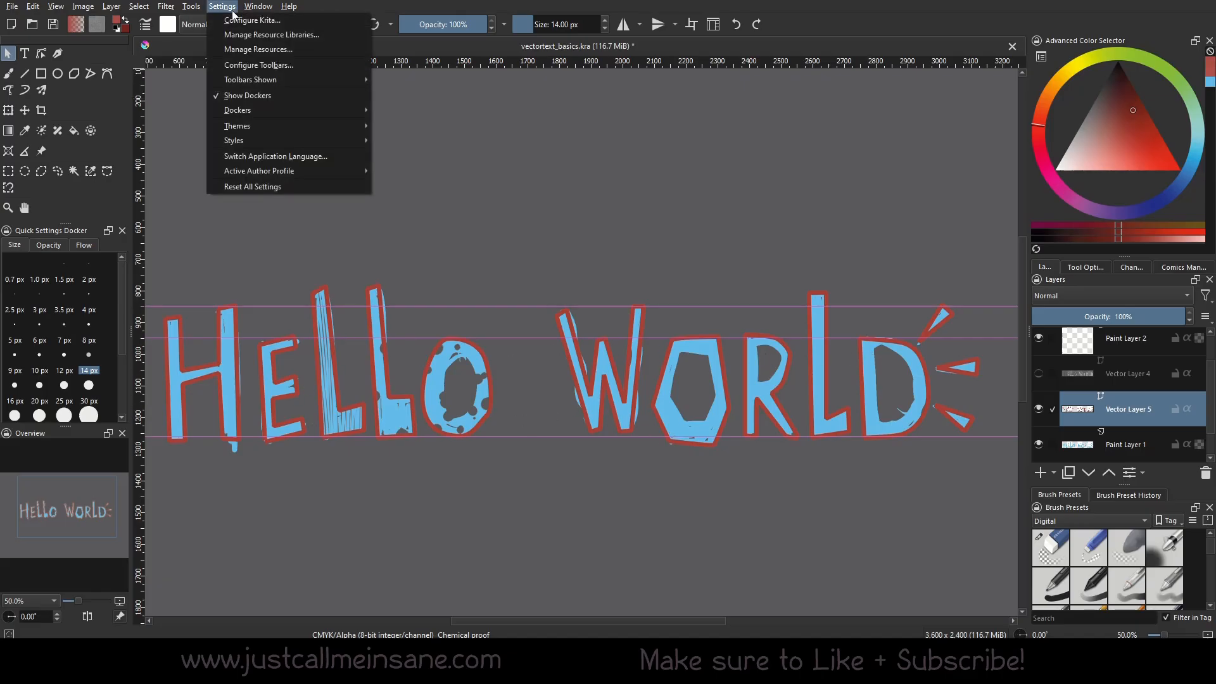
mouse_move(258, 108)
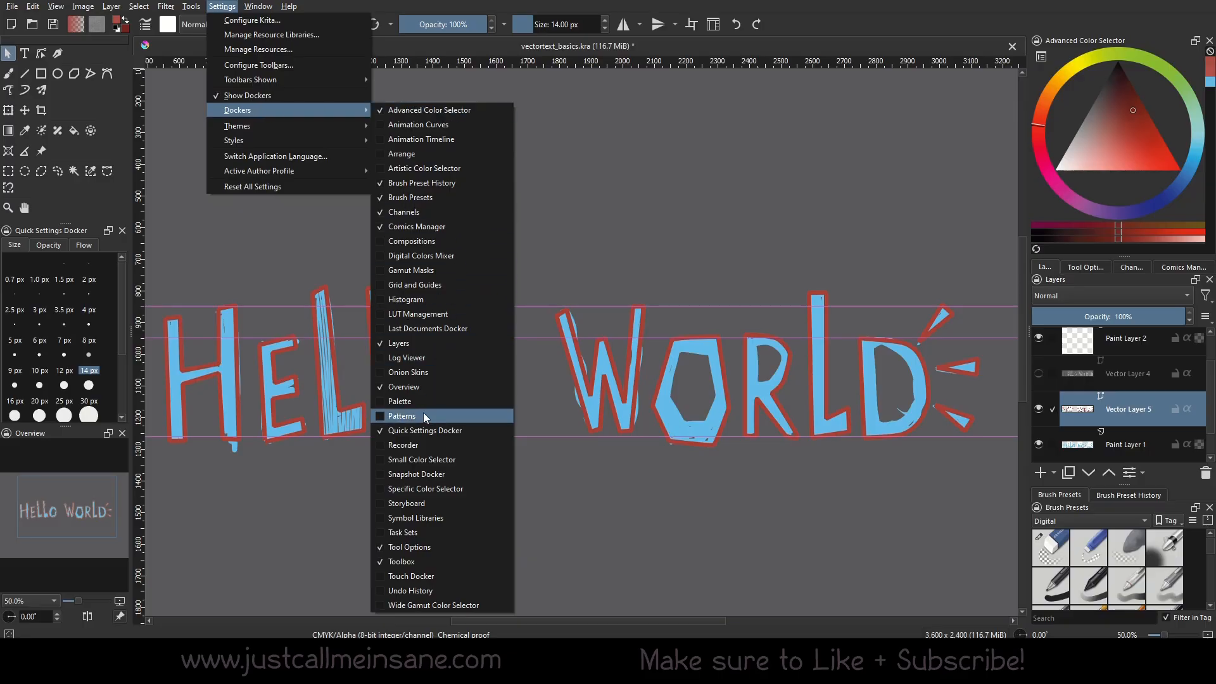
click(449, 284)
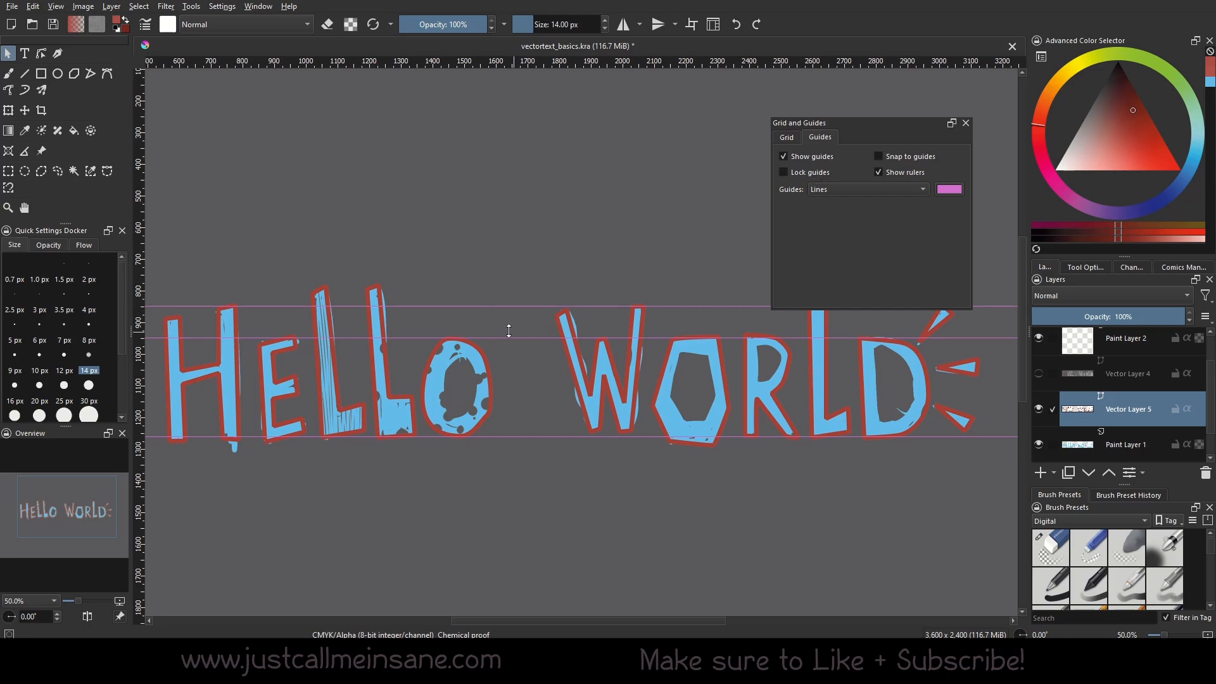
drag(509, 329, 516, 298)
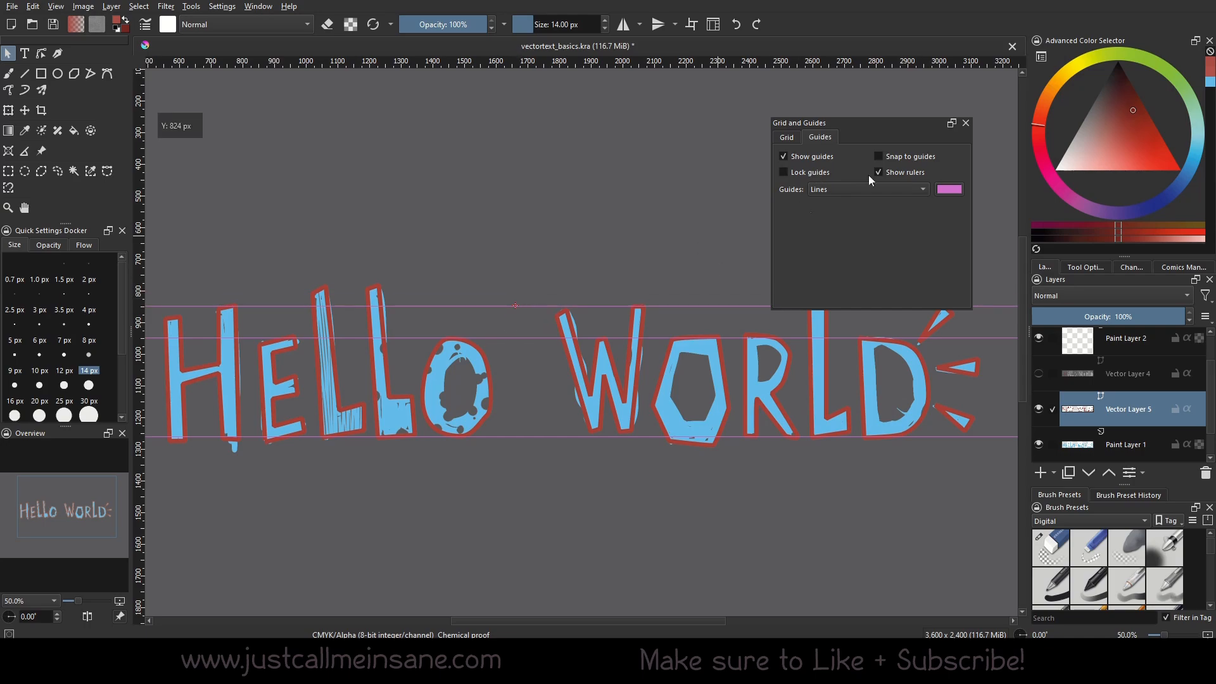
click(966, 123)
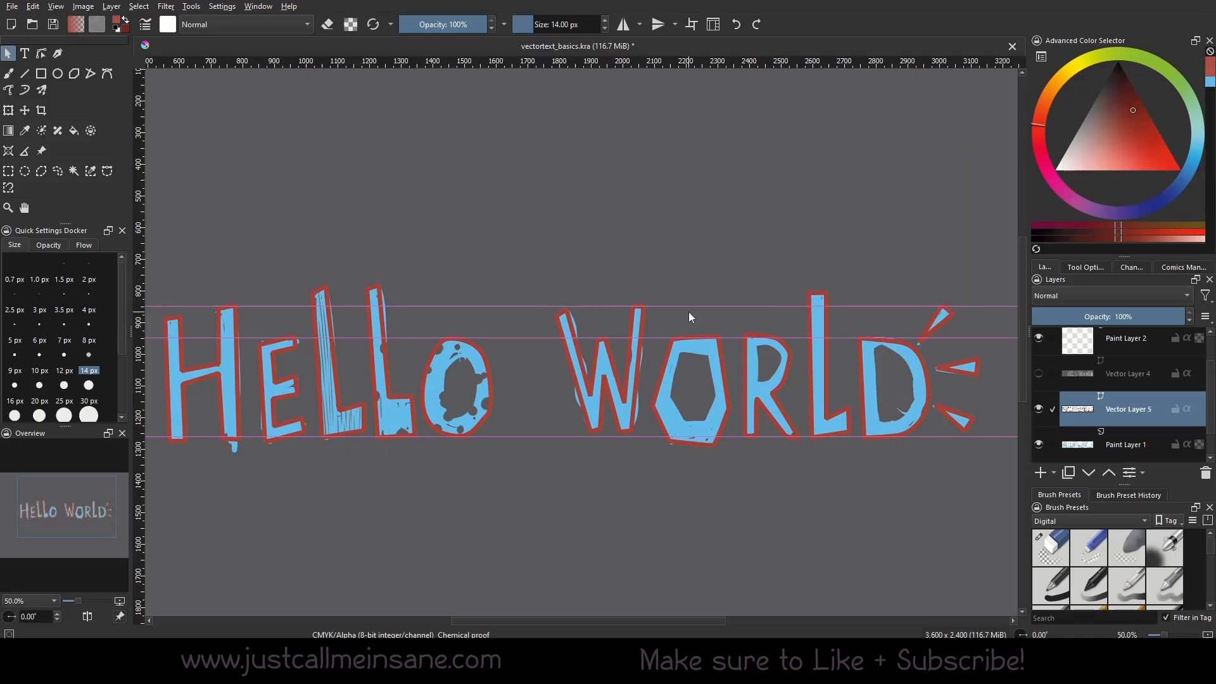
Select the traced letter outlines one at a time across Hello World to examine them as separate vector shapes.
click(257, 309)
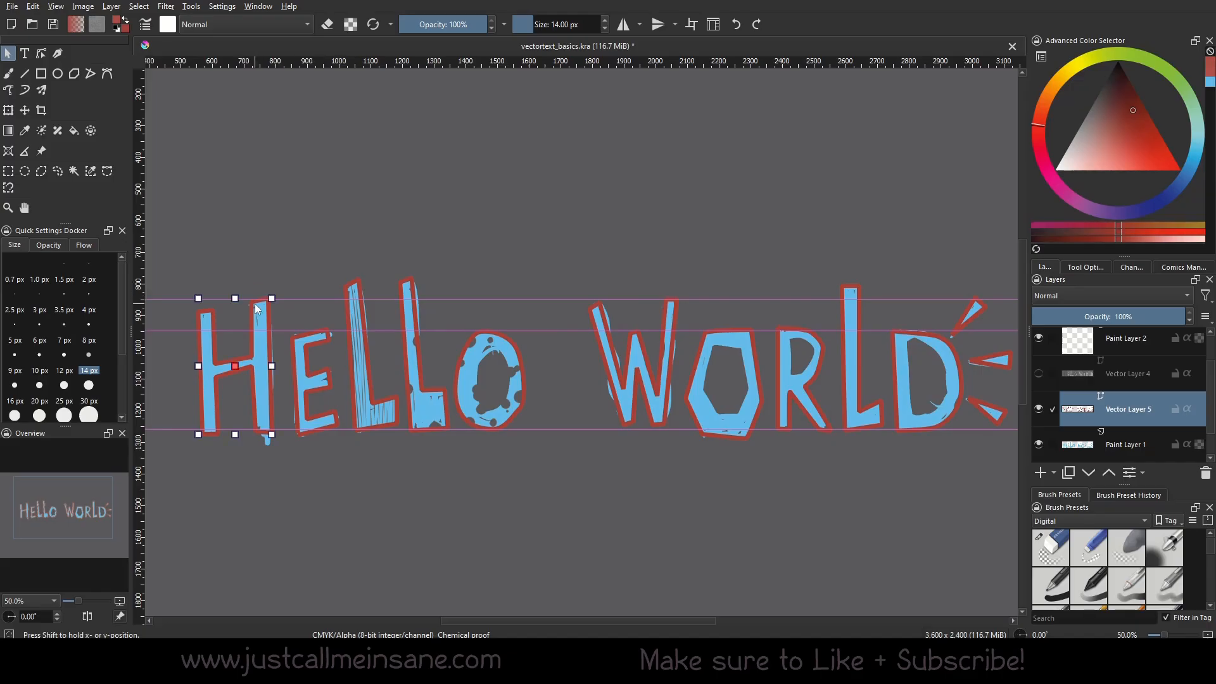
click(326, 339)
click(363, 353)
click(473, 369)
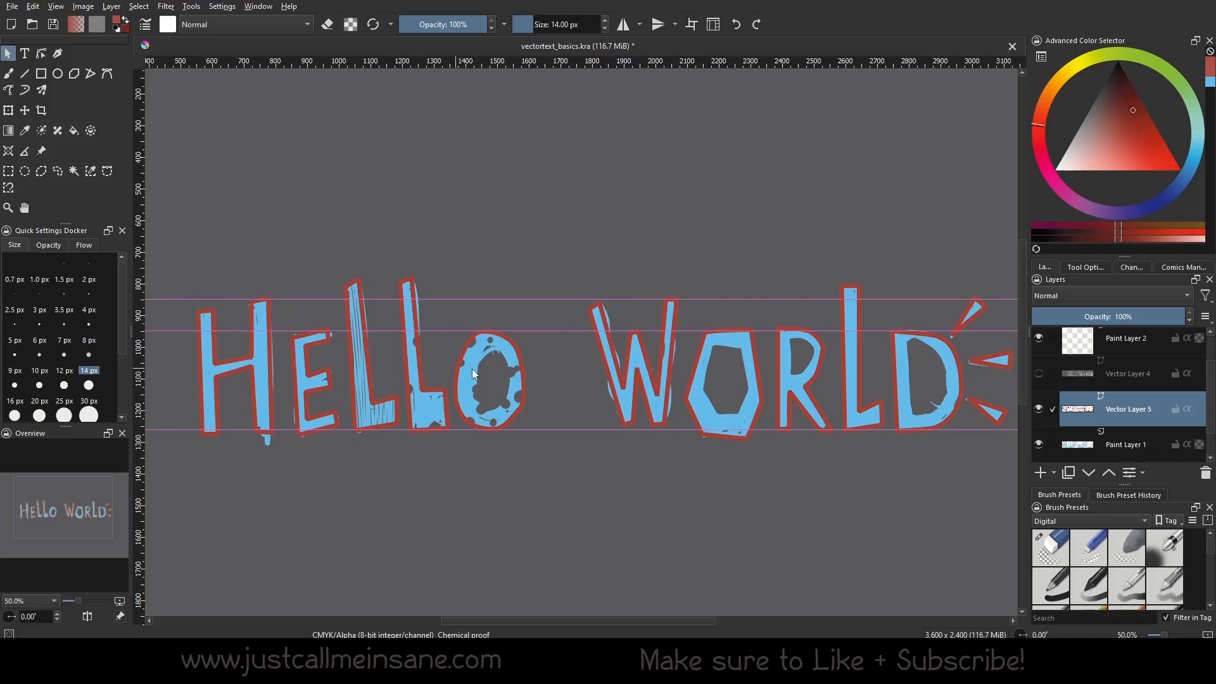
click(448, 383)
click(485, 381)
scroll(583, 384, down, 2)
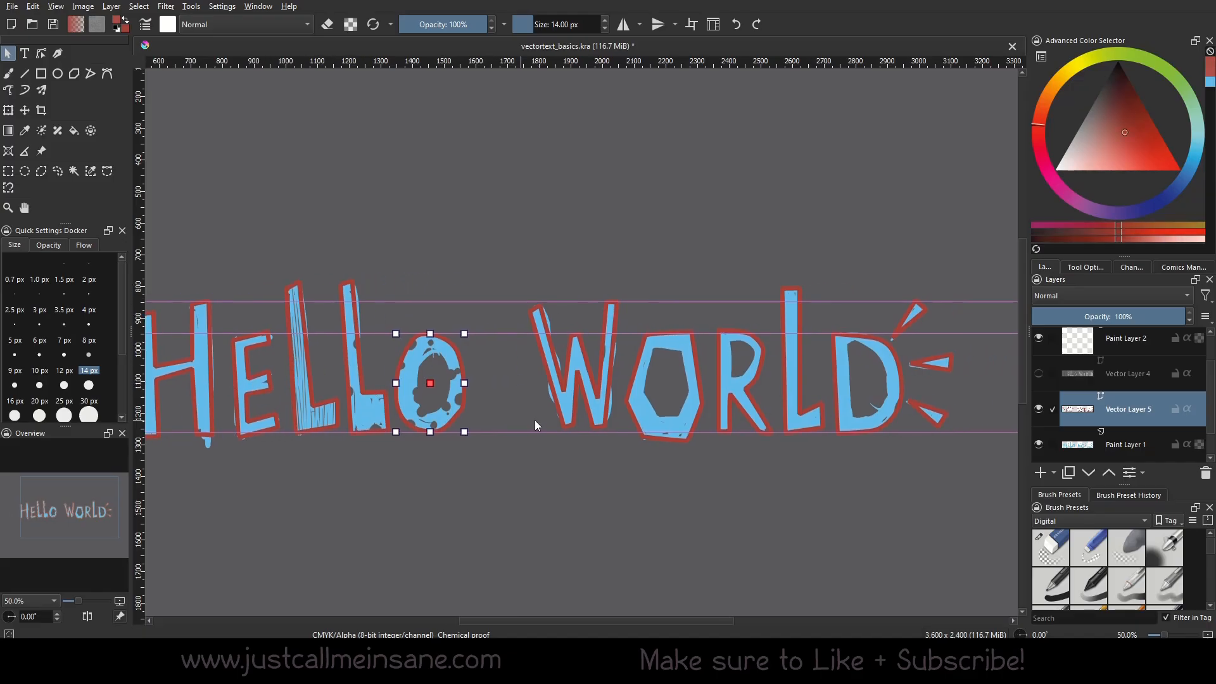
click(622, 420)
scroll(697, 418, up, 2)
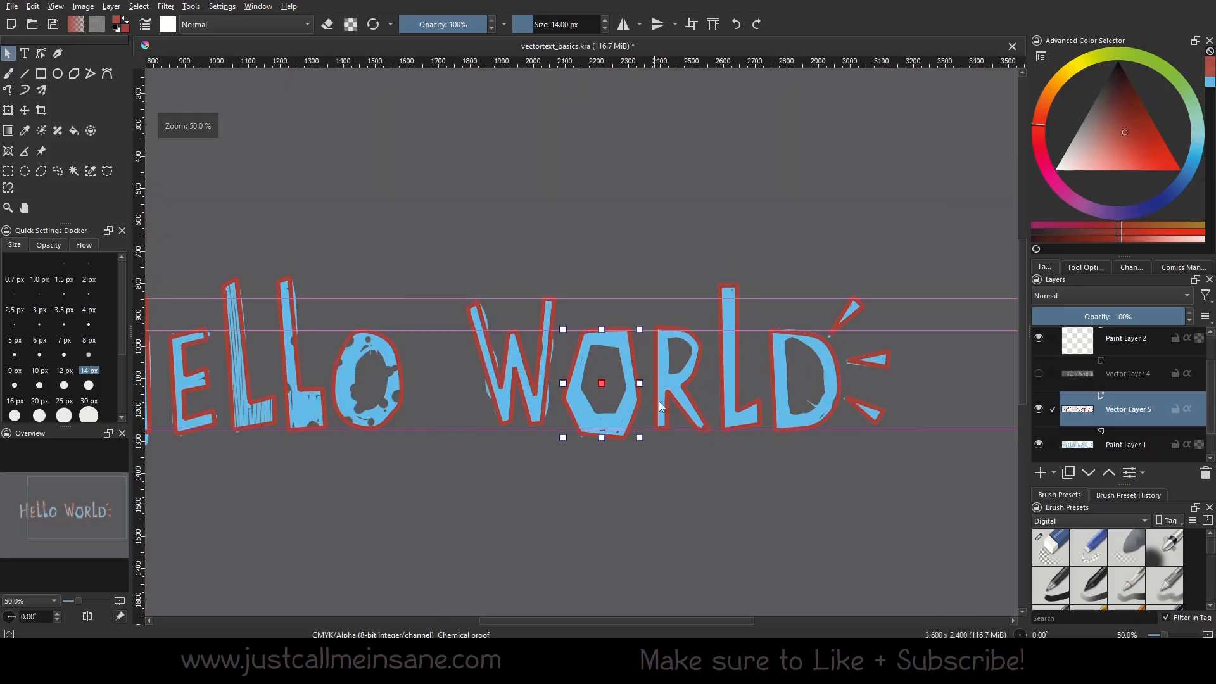
click(693, 390)
click(689, 389)
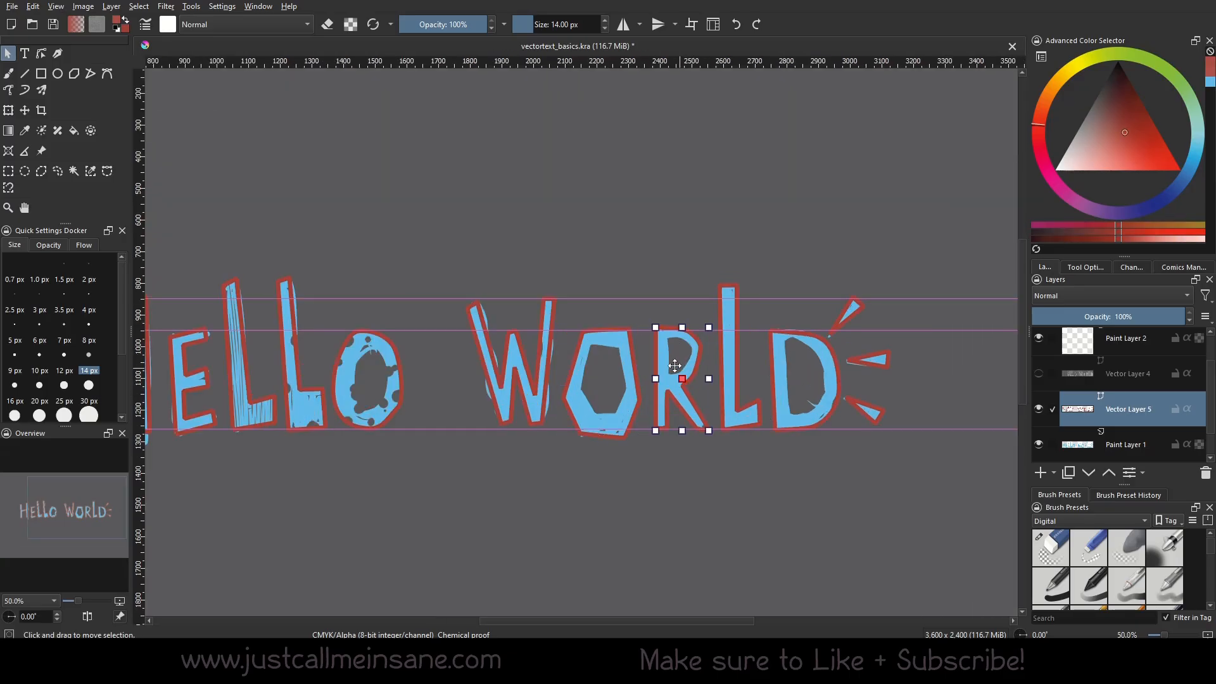
click(805, 379)
click(605, 396)
click(392, 405)
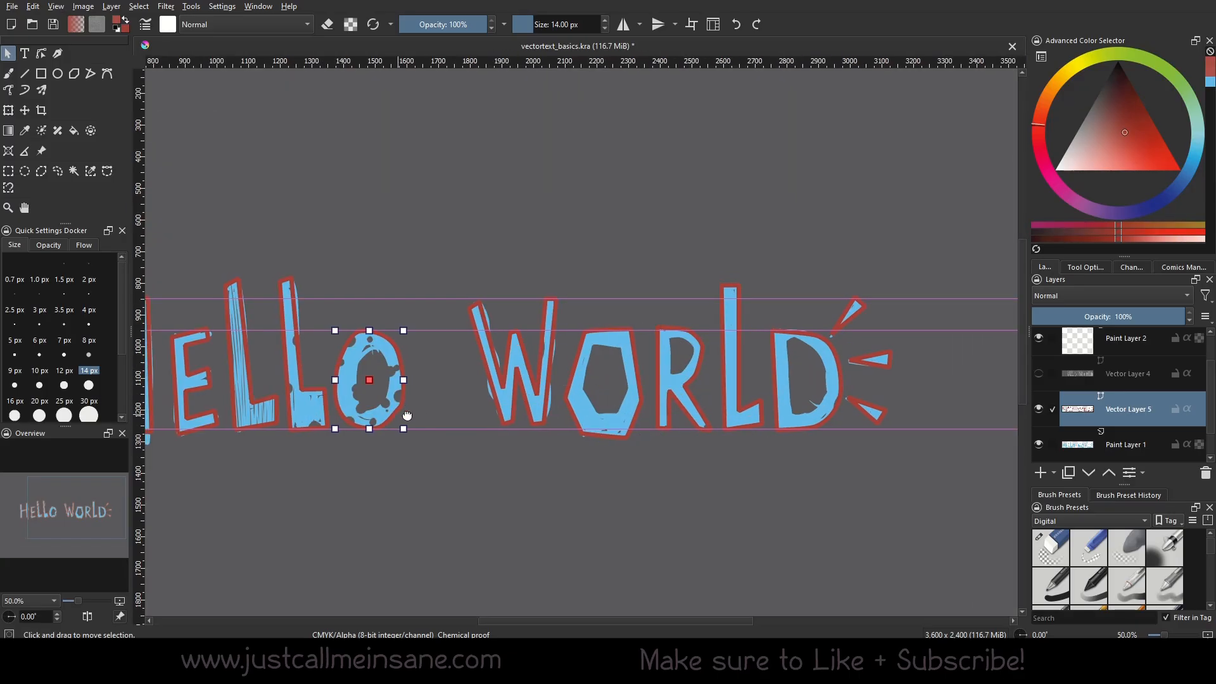
drag(394, 406, 501, 407)
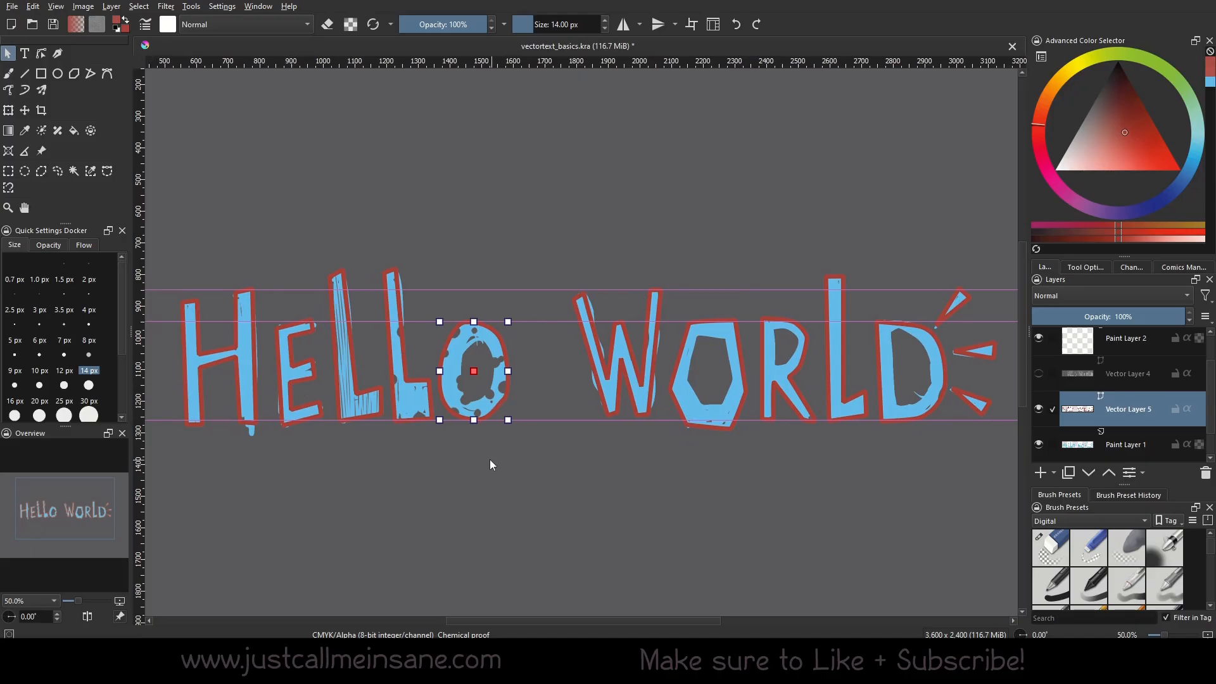
Select the traced H and set its stroke to None and its fill to a solid light grey.
click(249, 312)
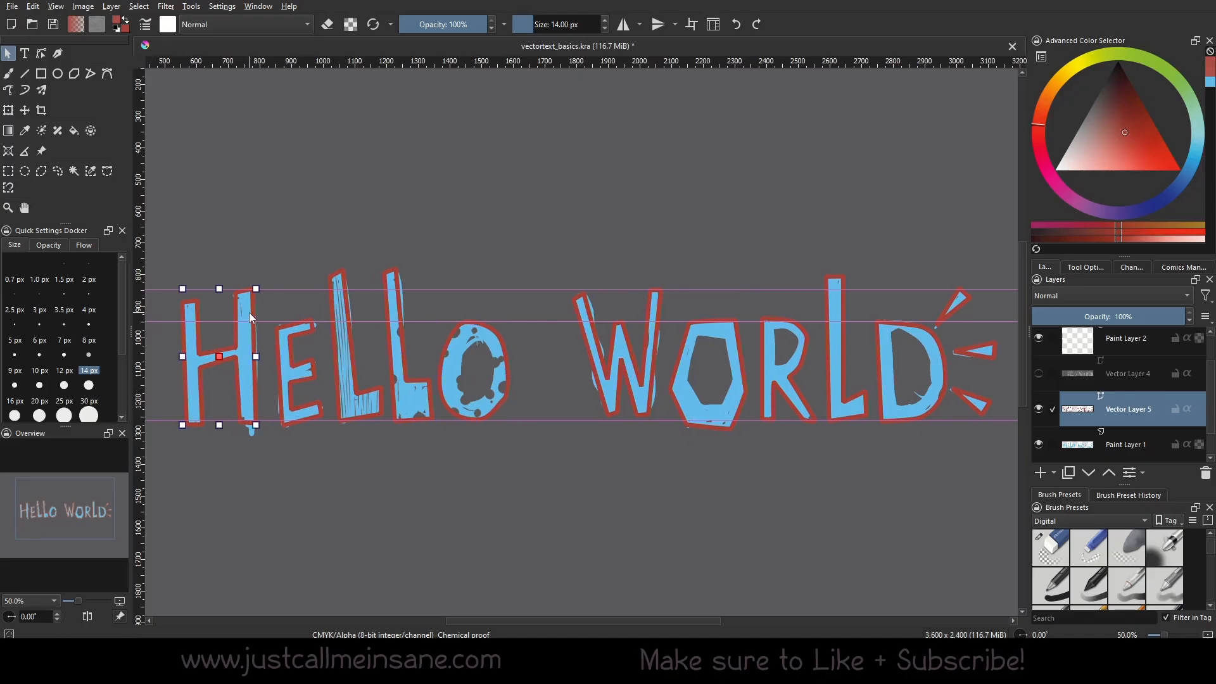
click(173, 219)
click(1092, 267)
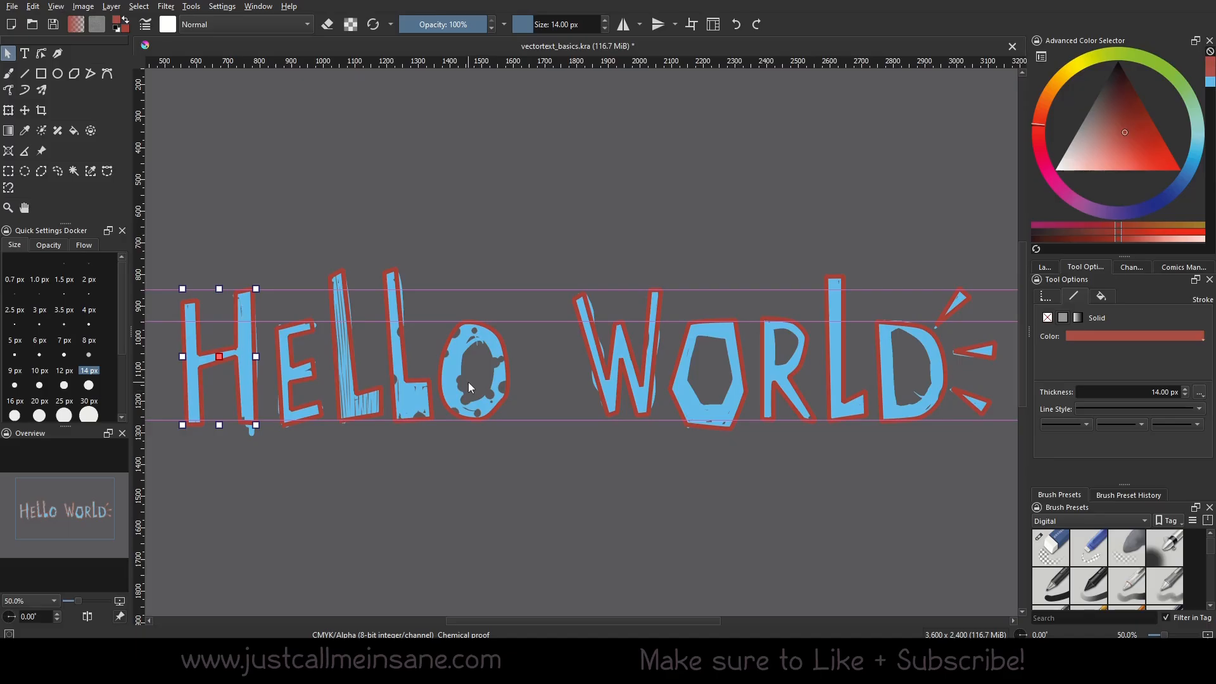
click(1053, 317)
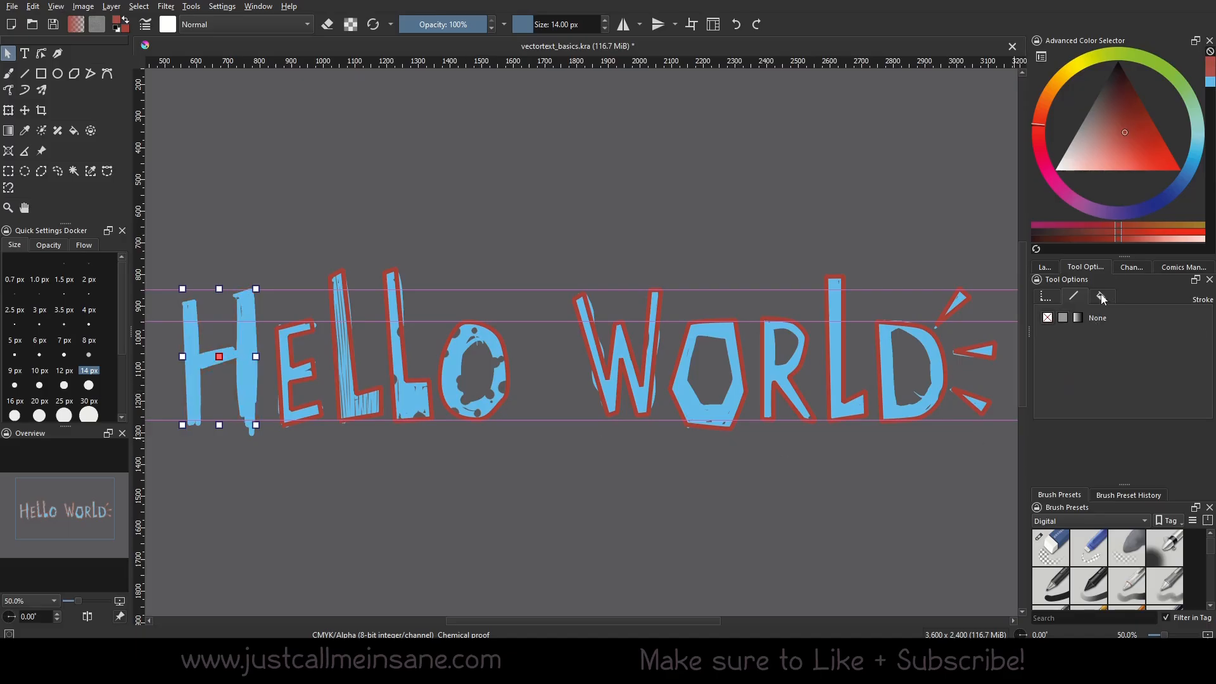
click(1100, 294)
click(1066, 323)
Give the E, the remaining letters and the accent marks a solid light grey fill and no stroke.
click(307, 364)
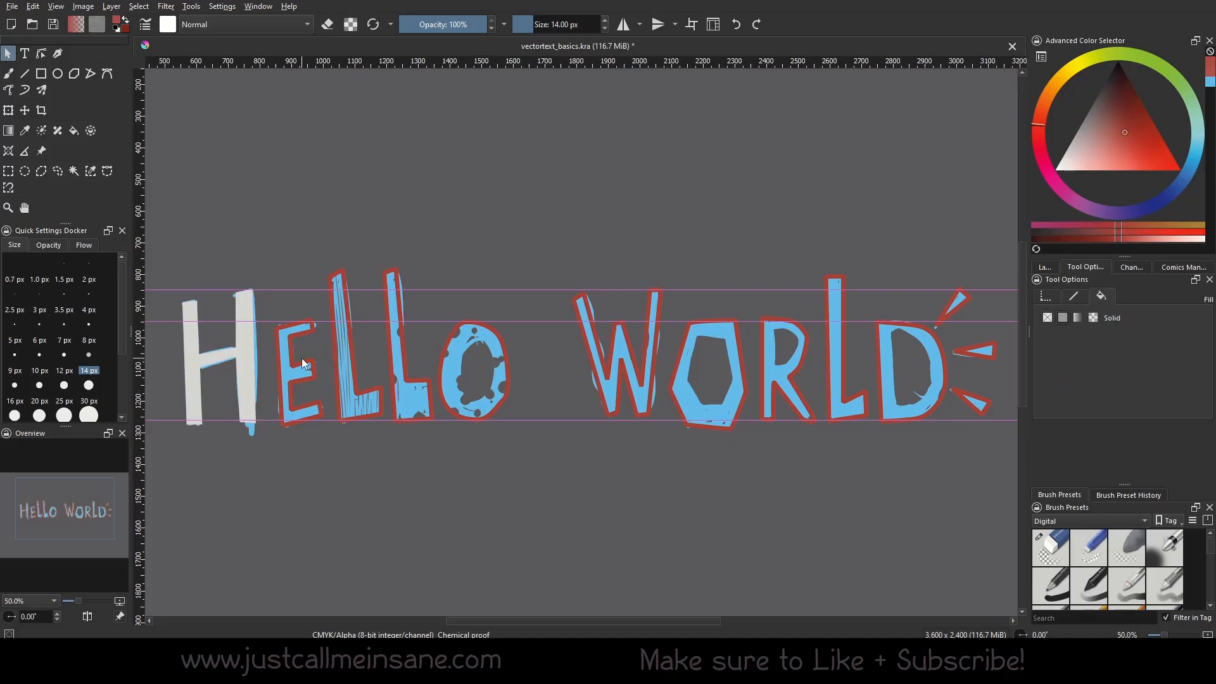
click(1062, 317)
click(1073, 296)
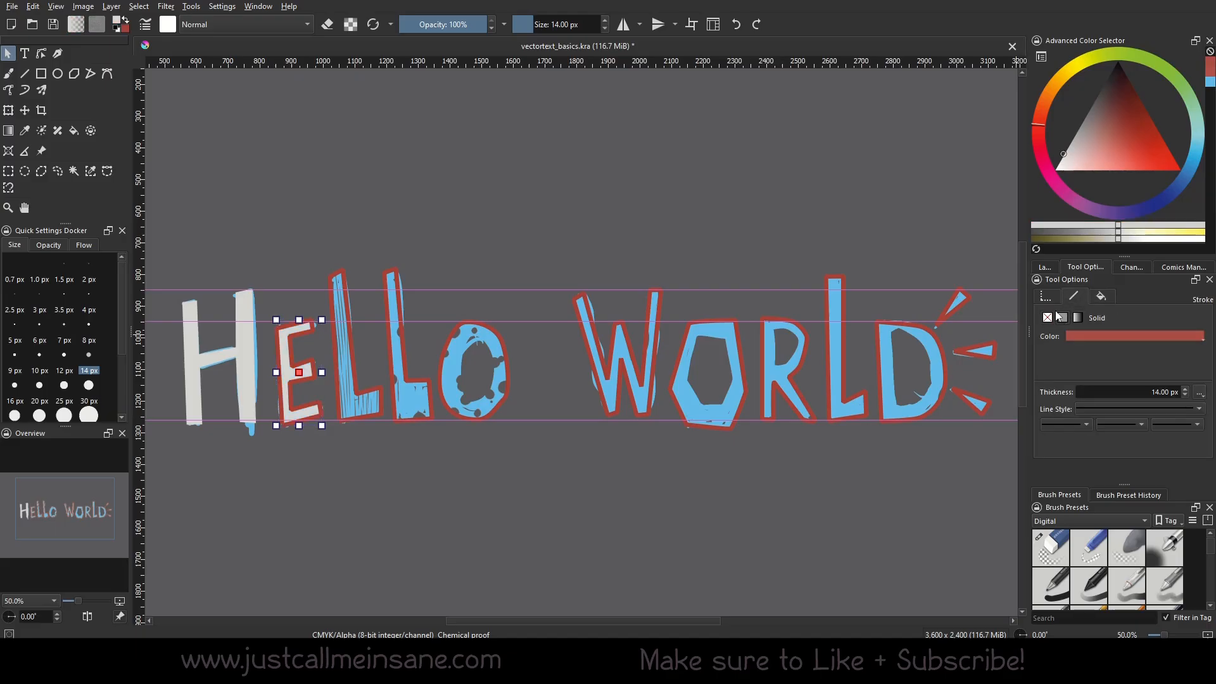
click(1047, 317)
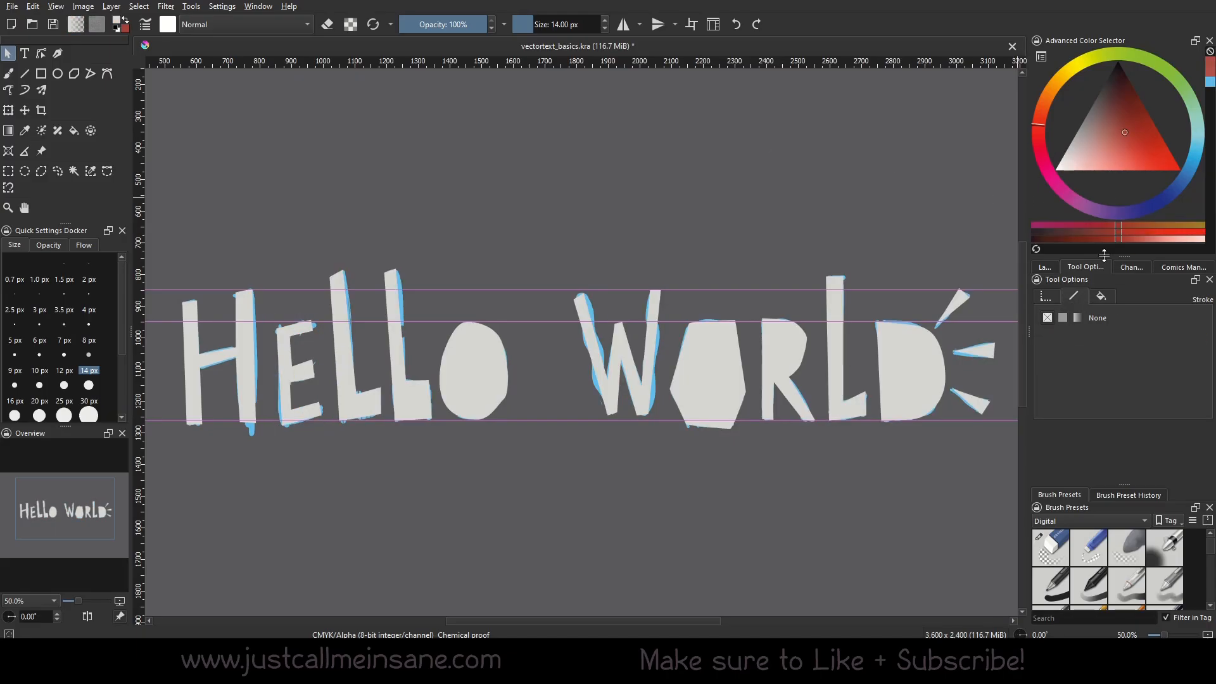
Lower the opacity of Vector Layer 5 to 69% and compare the filled letters with the drawing underneath.
click(1048, 267)
click(1147, 319)
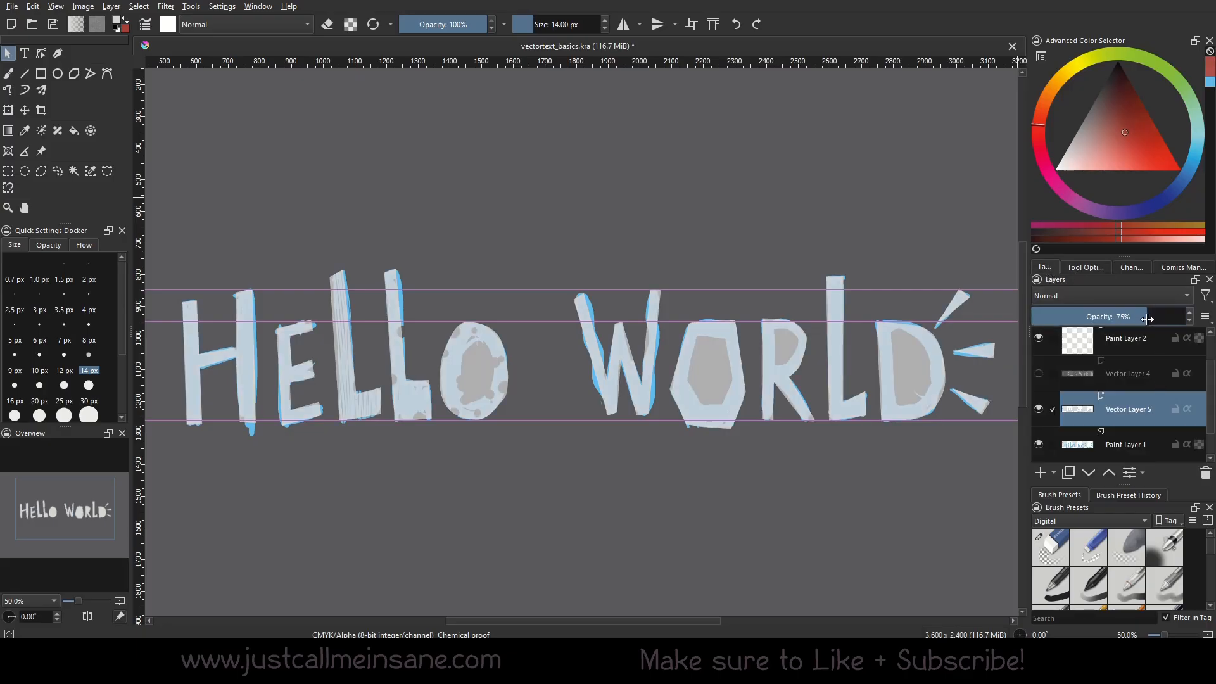
drag(1148, 319, 1137, 321)
scroll(481, 326, up, 1)
drag(797, 419, 593, 422)
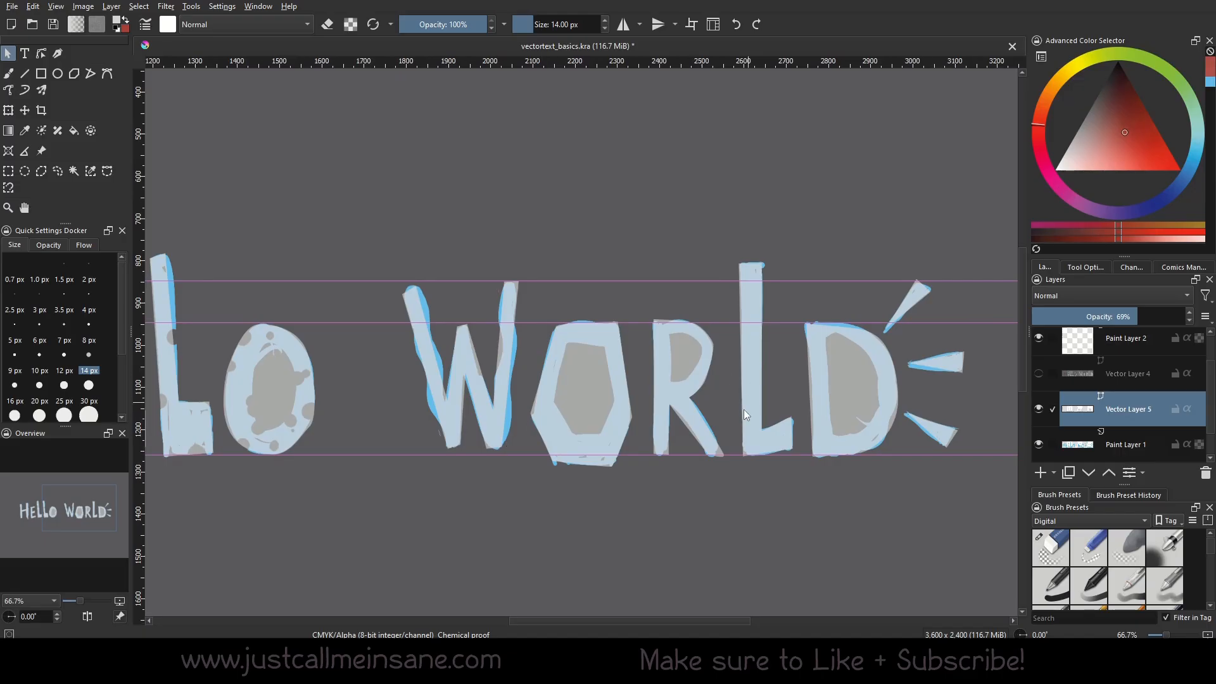
scroll(475, 412, up, 2)
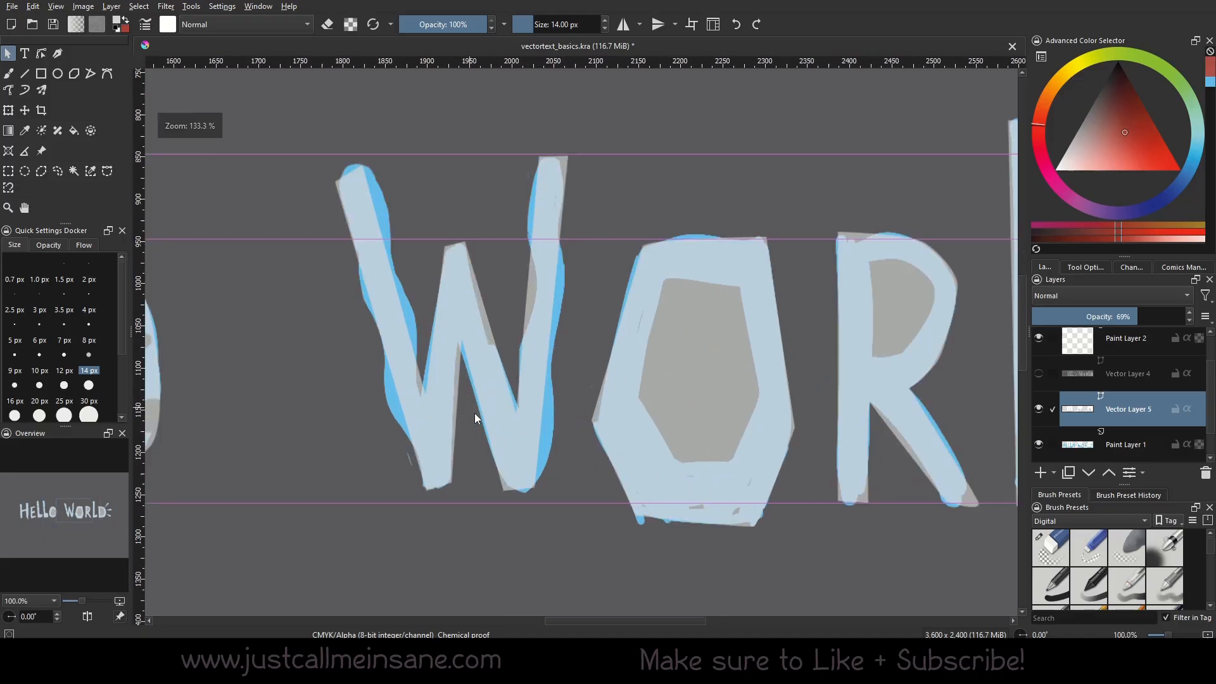
drag(731, 435, 998, 401)
drag(472, 358, 655, 378)
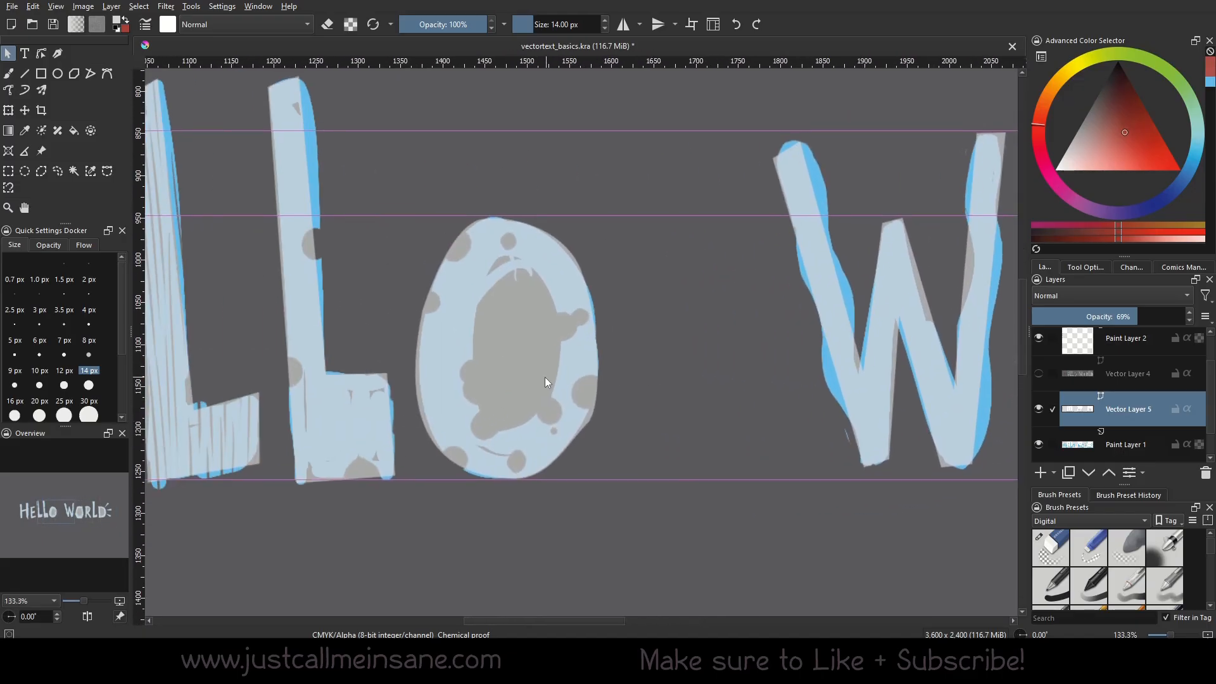
click(545, 380)
mouse_move(916, 432)
mouse_down()
mouse_move(485, 440)
mouse_move(890, 441)
mouse_up()
Set up the Bezier Curve tool with a light blue foreground colour, Foreground Color fill and No Outline.
click(107, 74)
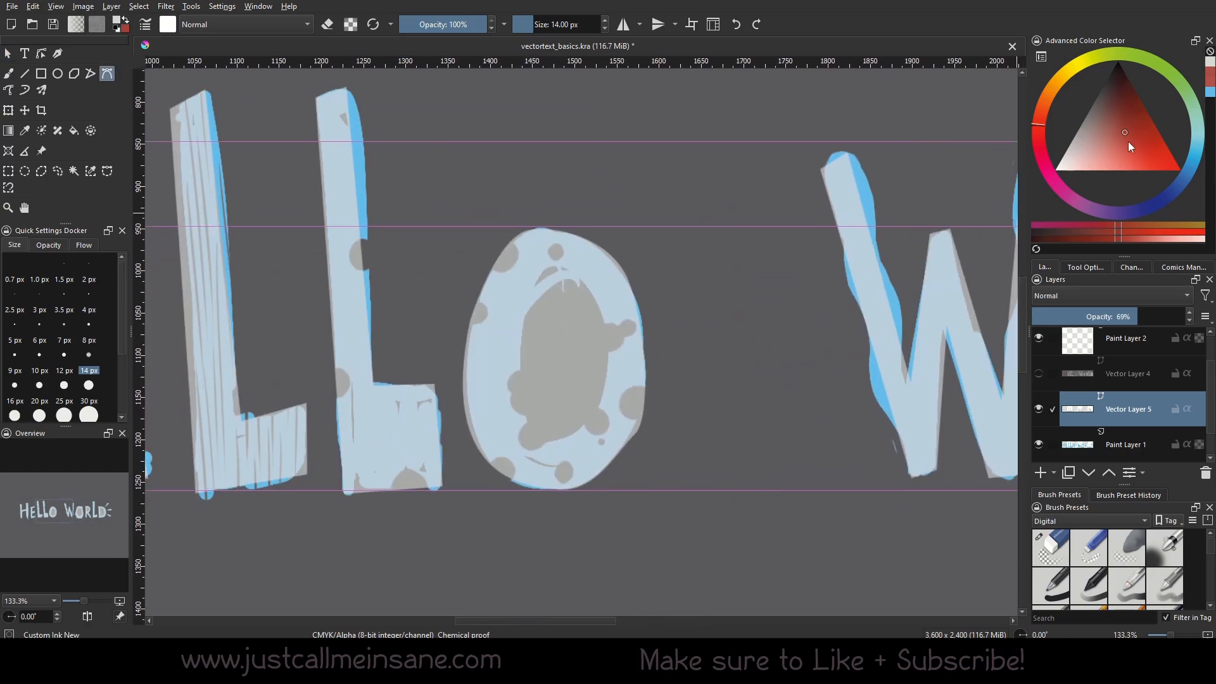
click(117, 24)
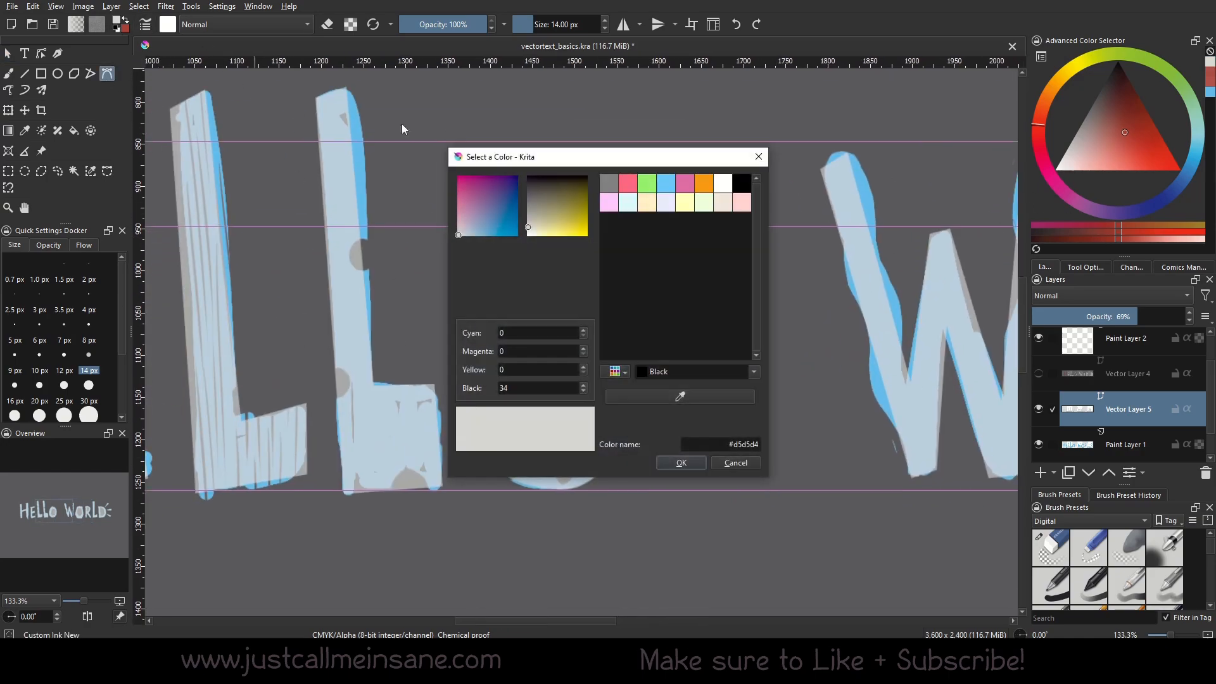
click(665, 183)
click(698, 462)
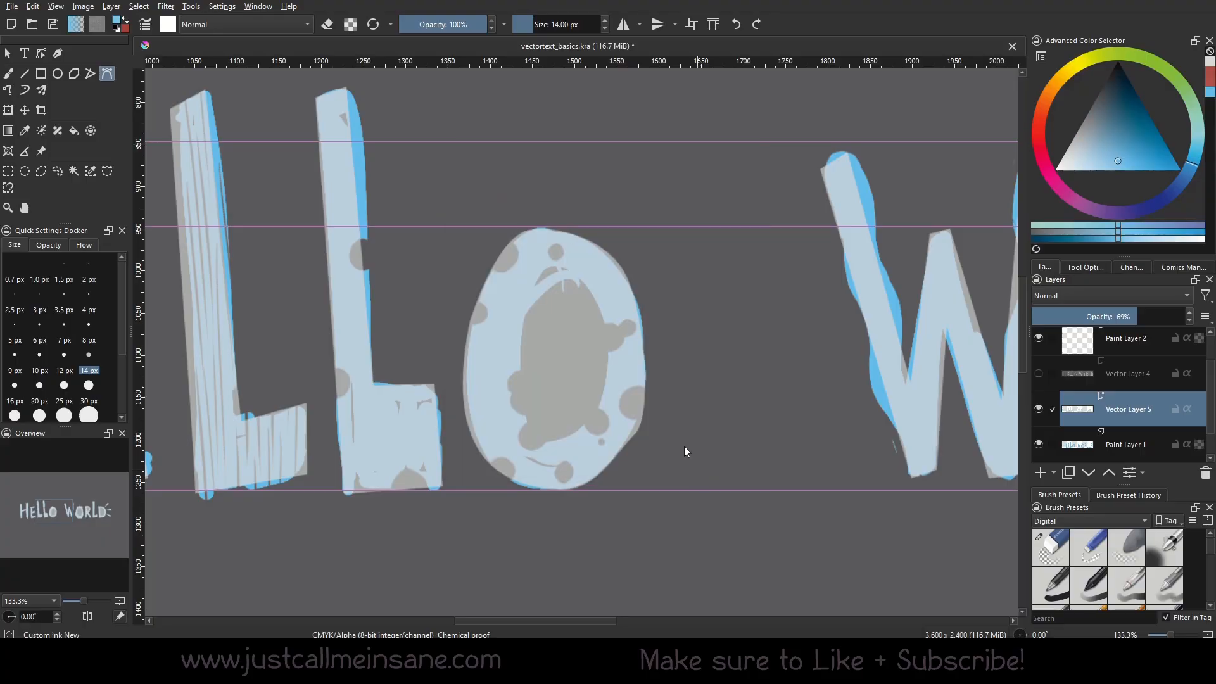
click(1103, 264)
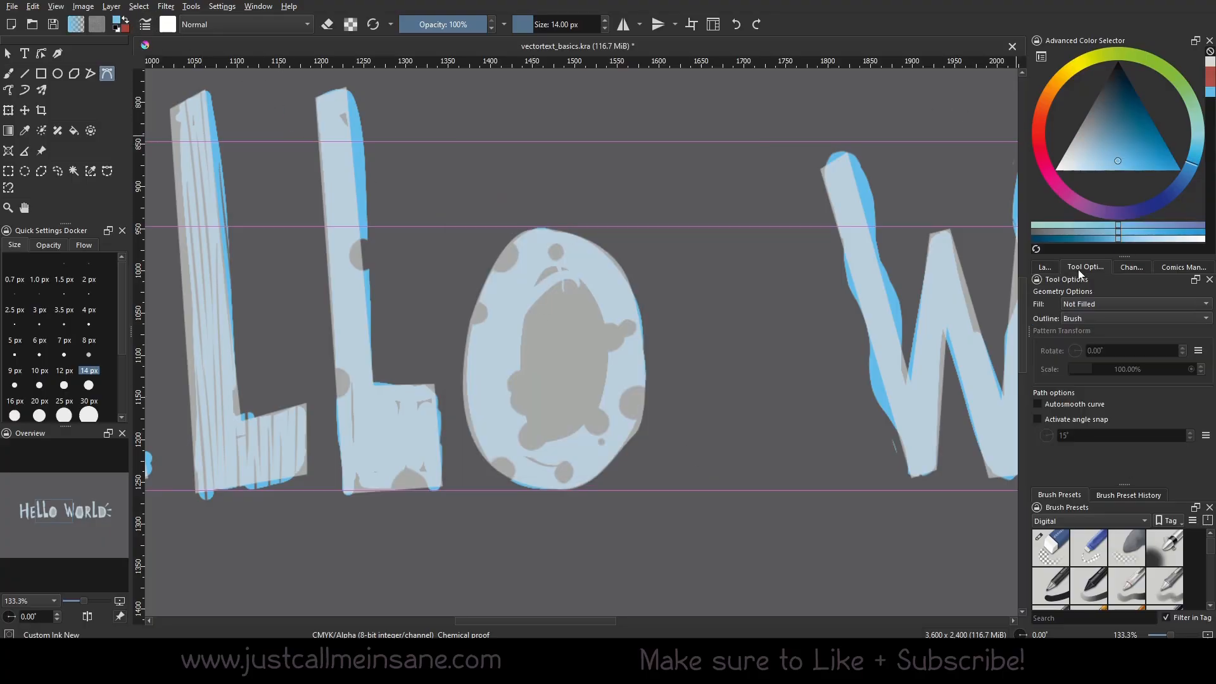
click(1091, 304)
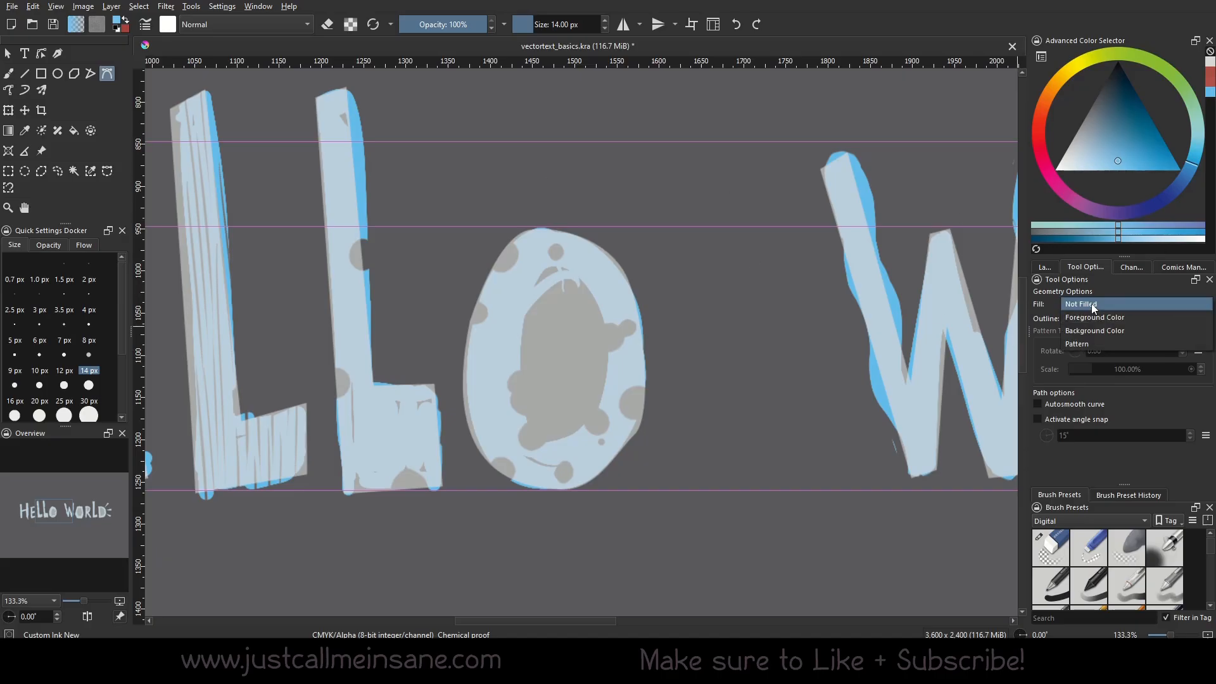
click(1110, 315)
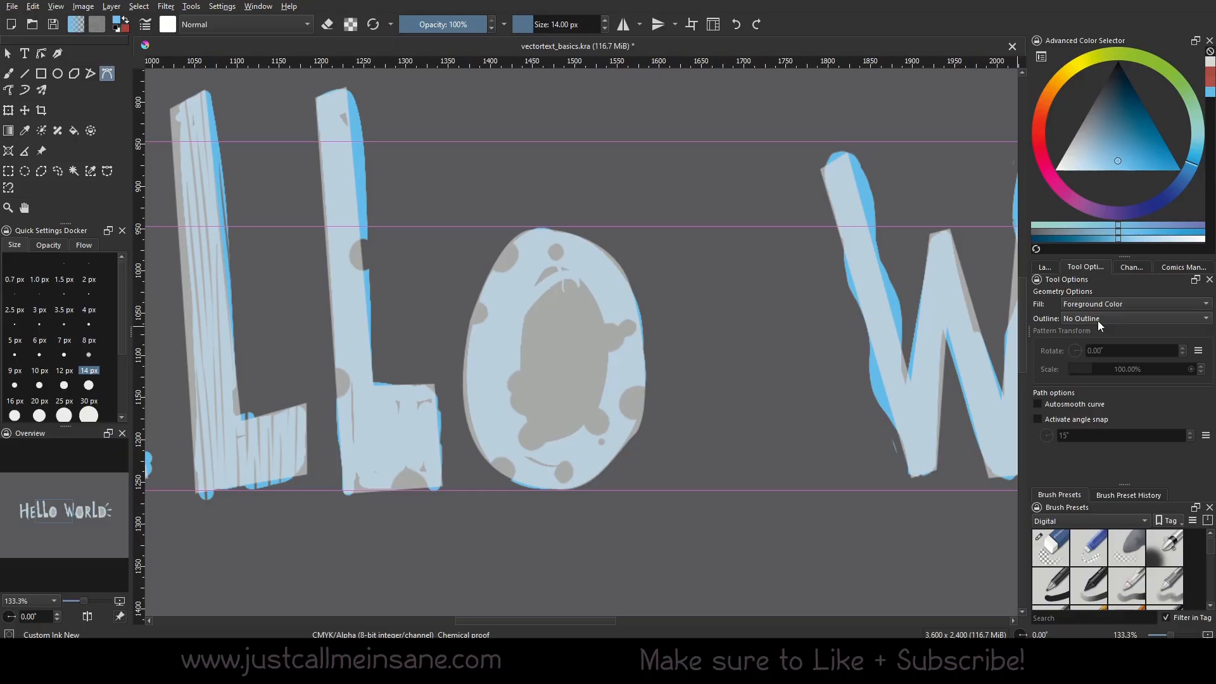
Trace the inner hole of Hello's O as a closed Bezier shape and restore the layer's opacity to 100%.
drag(520, 305, 520, 306)
drag(506, 383, 584, 443)
drag(546, 278, 557, 270)
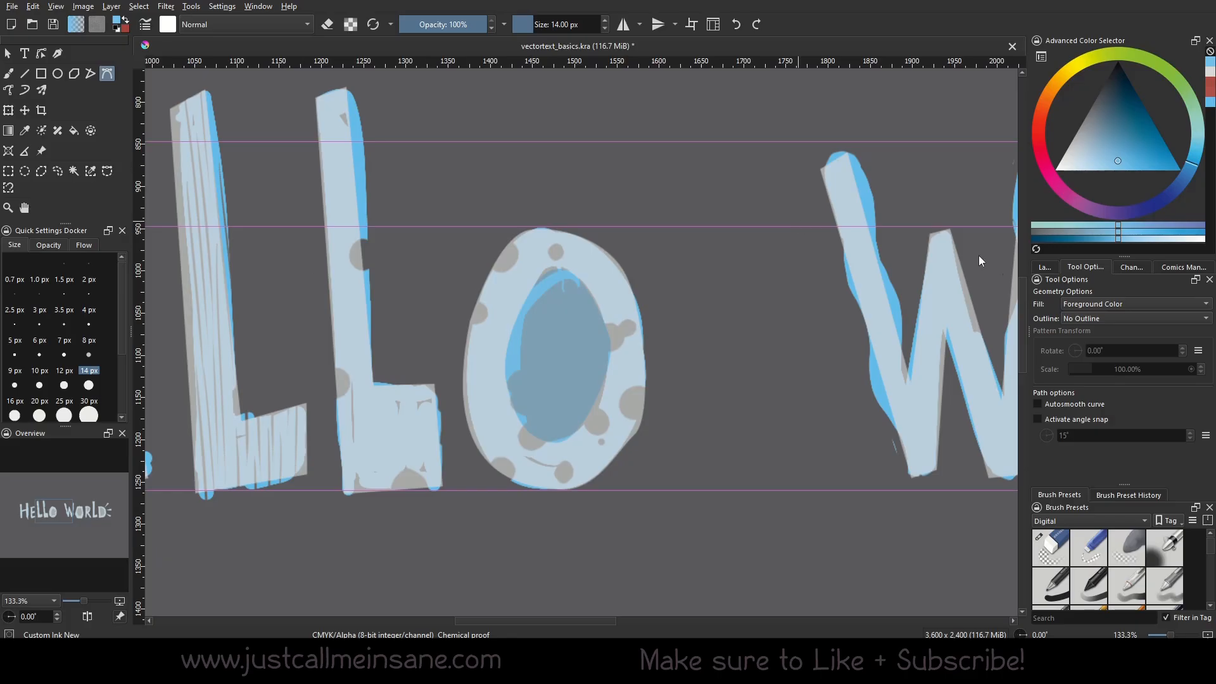
click(1045, 266)
drag(1151, 316, 1197, 316)
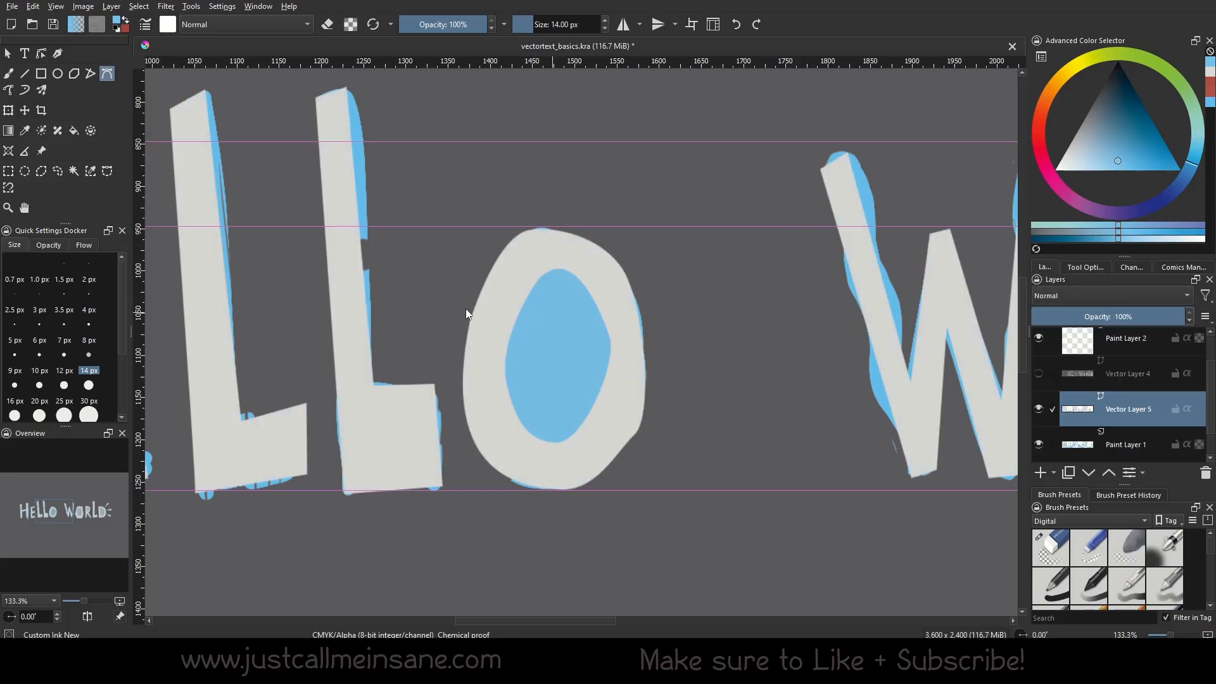
Move the blue oval out of the O to show it is a separate shape, then undo the move.
click(8, 53)
click(587, 374)
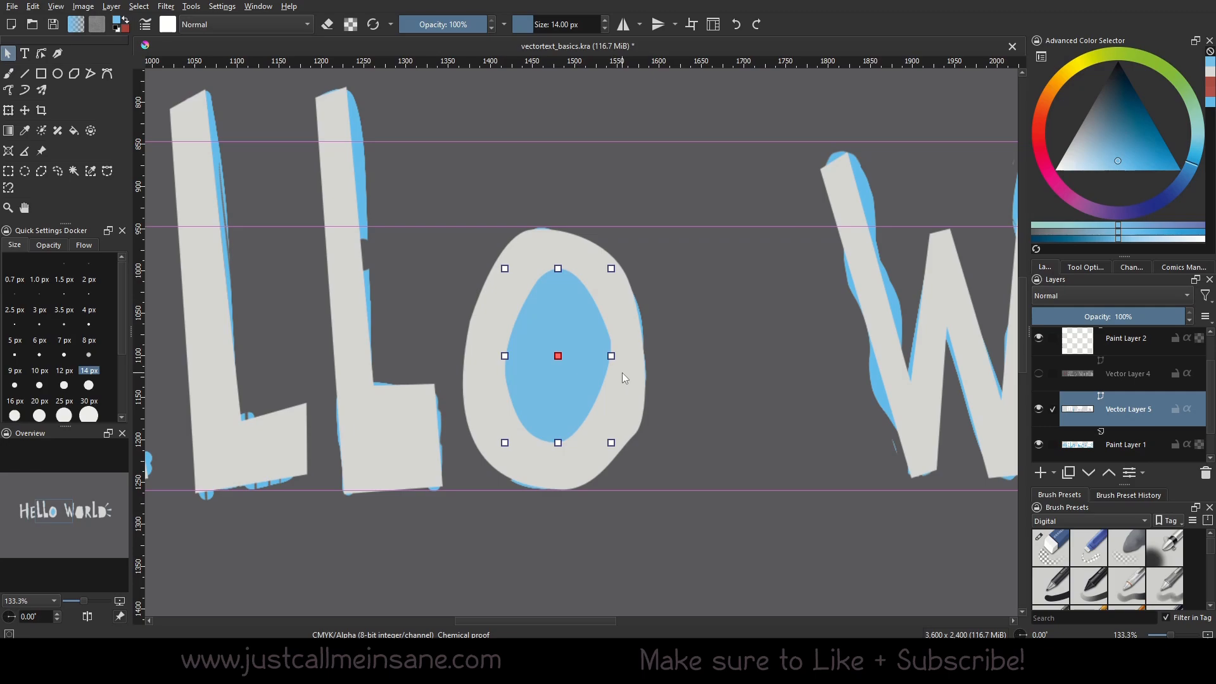
drag(573, 366, 699, 376)
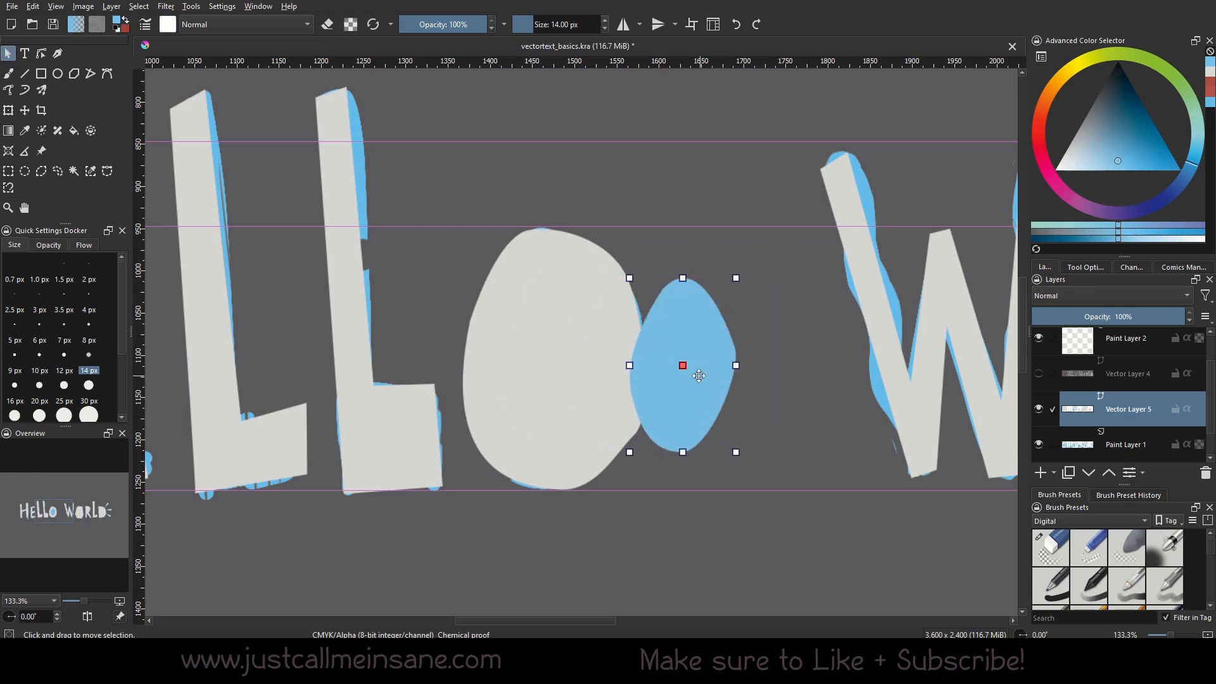
key(ctrl+z)
Cut the blue inner oval out of Hello's O with the Subtract logical operation.
click(545, 227)
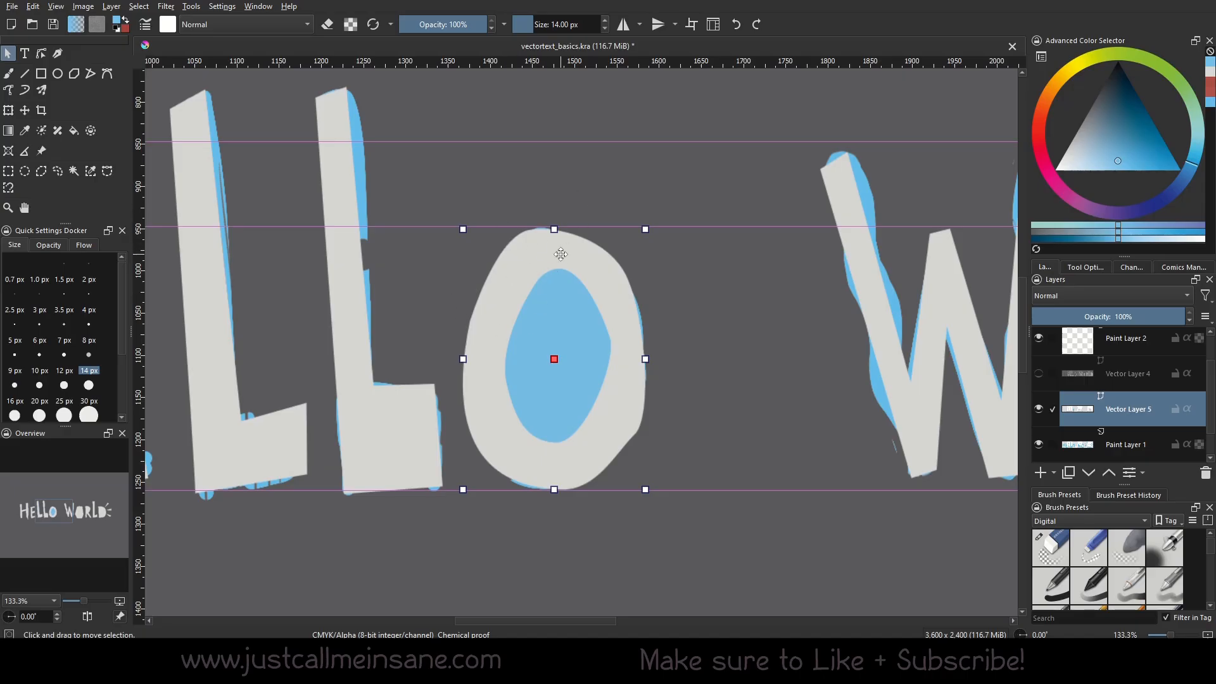
drag(560, 255, 583, 254)
key(ctrl+z)
right_click(591, 263)
mouse_move(671, 293)
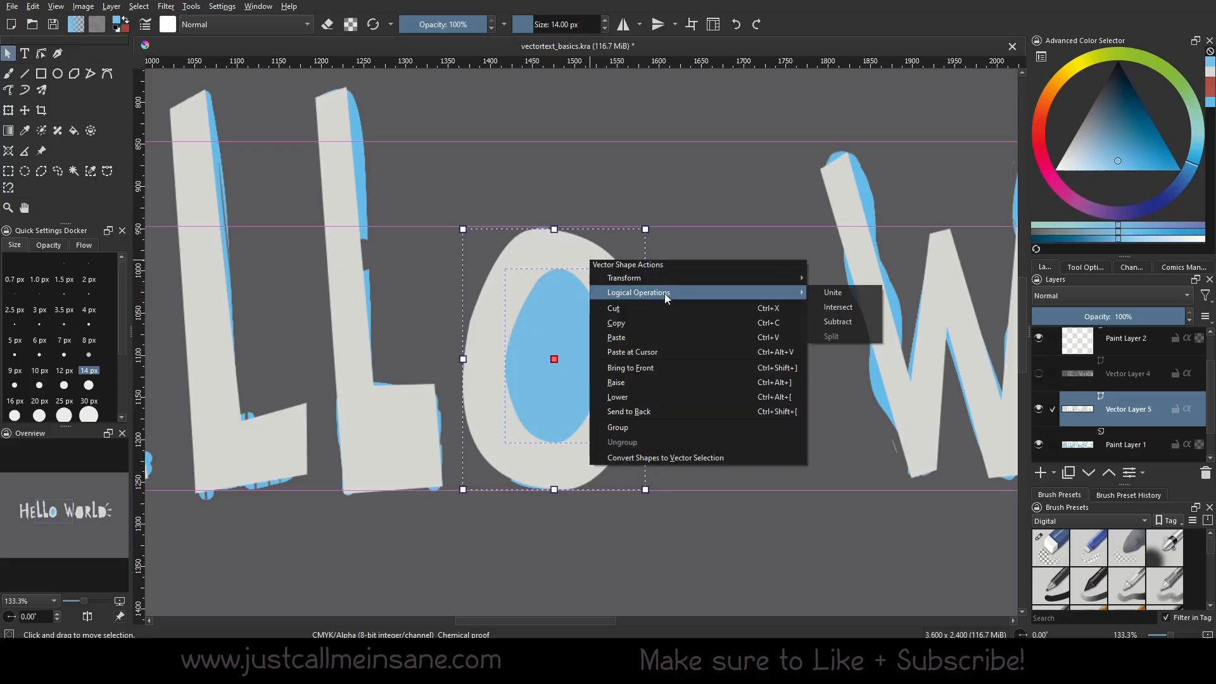
click(846, 319)
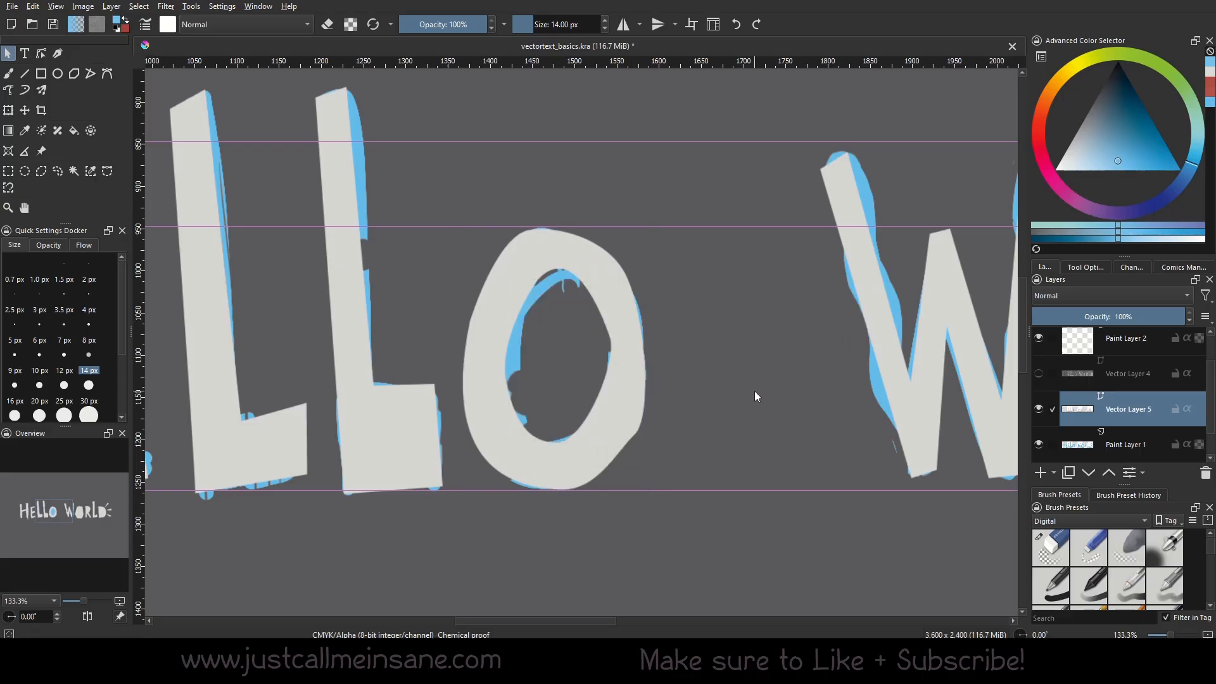
Open the nodes of Hello's O for editing, pull one node of the inner hole inward and undo the move.
double_click(618, 416)
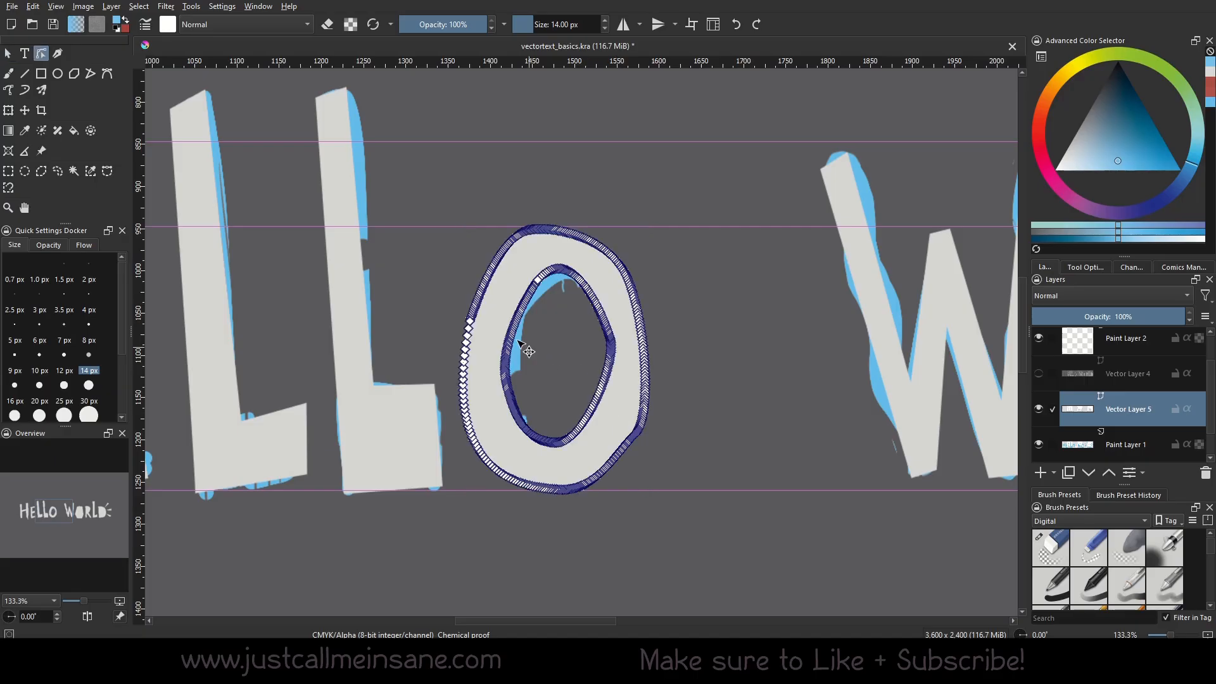
scroll(559, 372, up, 5)
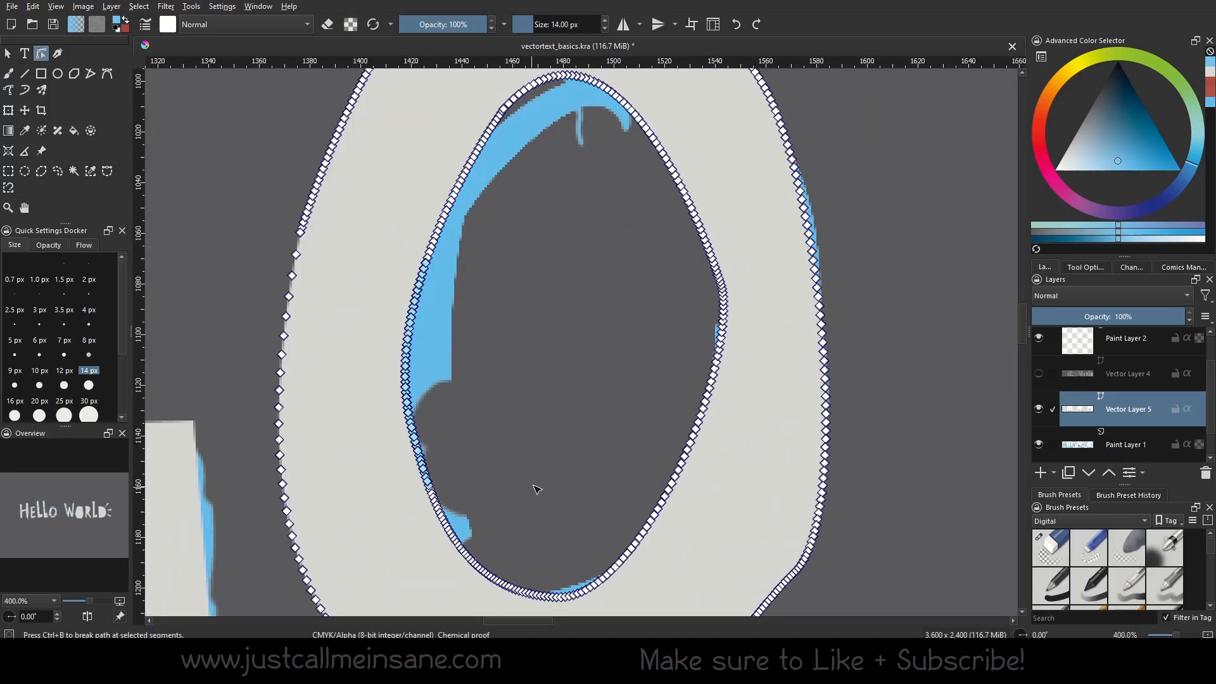
click(404, 368)
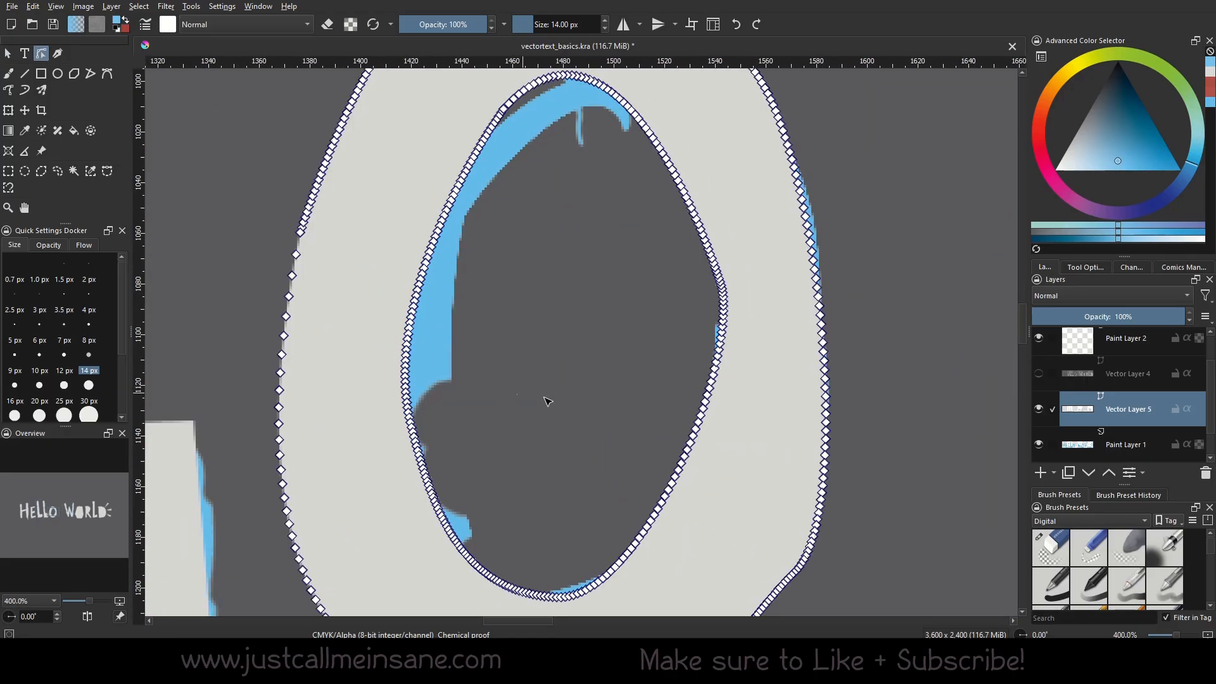
click(708, 402)
drag(708, 401, 554, 309)
key(ctrl+z)
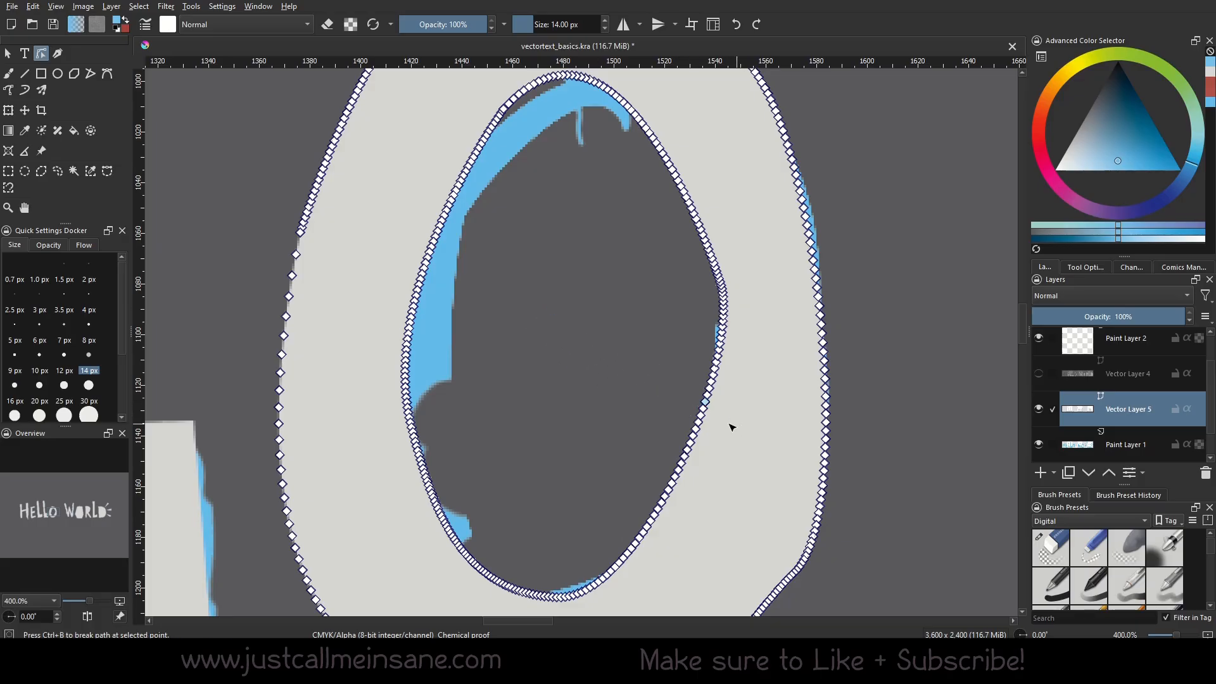
double_click(638, 370)
scroll(639, 370, down, 2)
scroll(639, 371, down, 3)
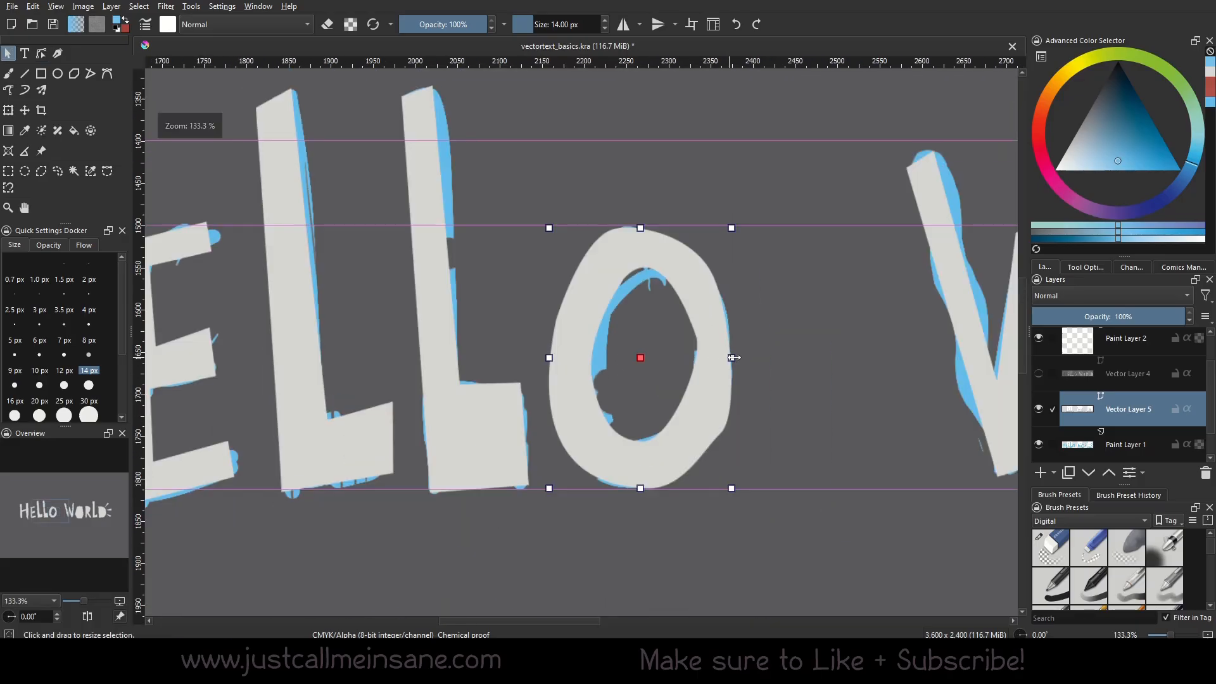
Split Hello's O back into separate shapes with the Split logical operation.
right_click(658, 396)
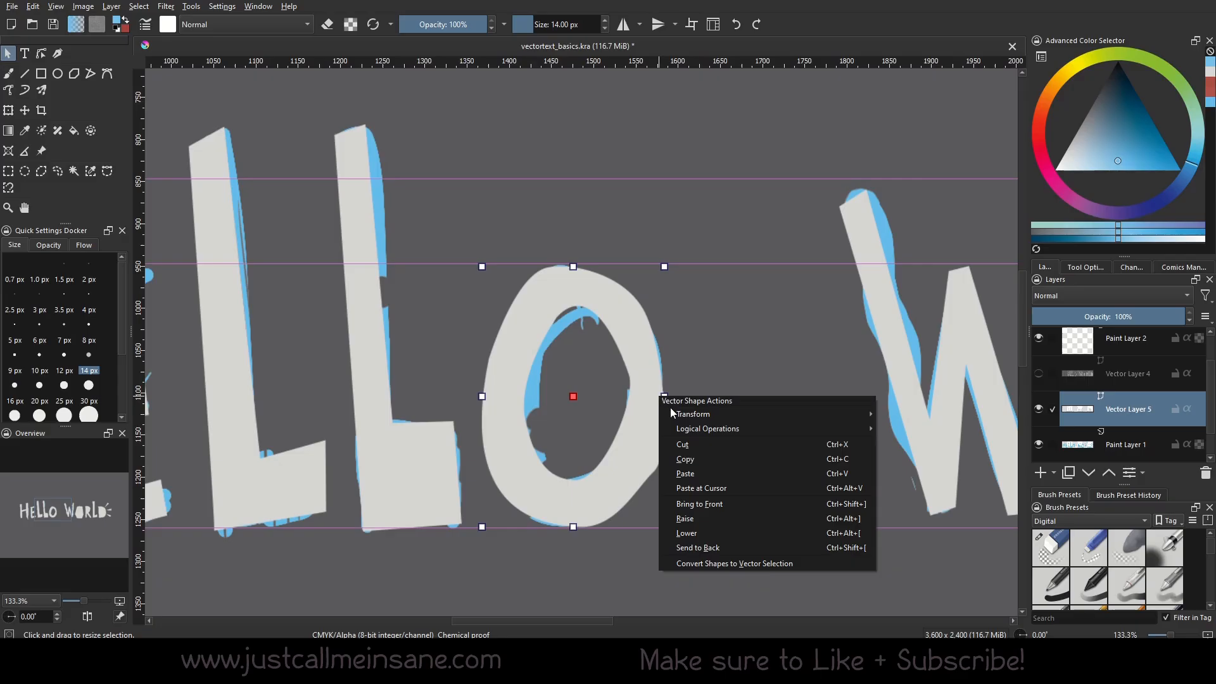
mouse_move(718, 416)
click(633, 320)
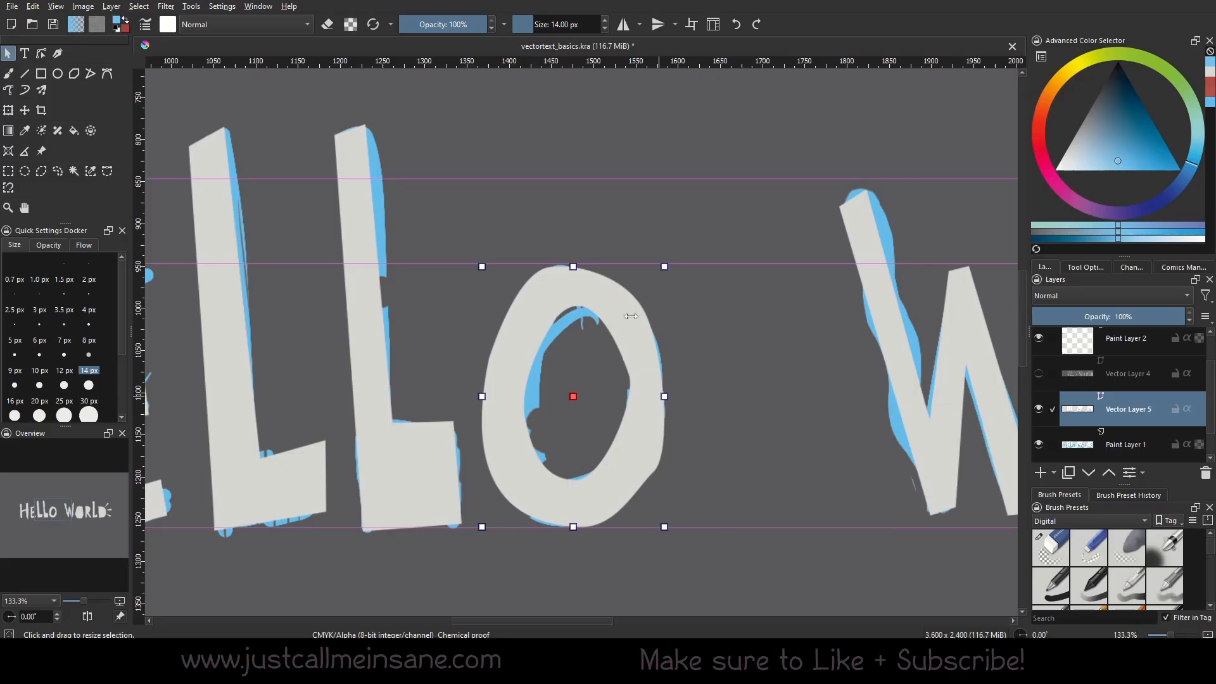
right_click(629, 333)
mouse_move(665, 370)
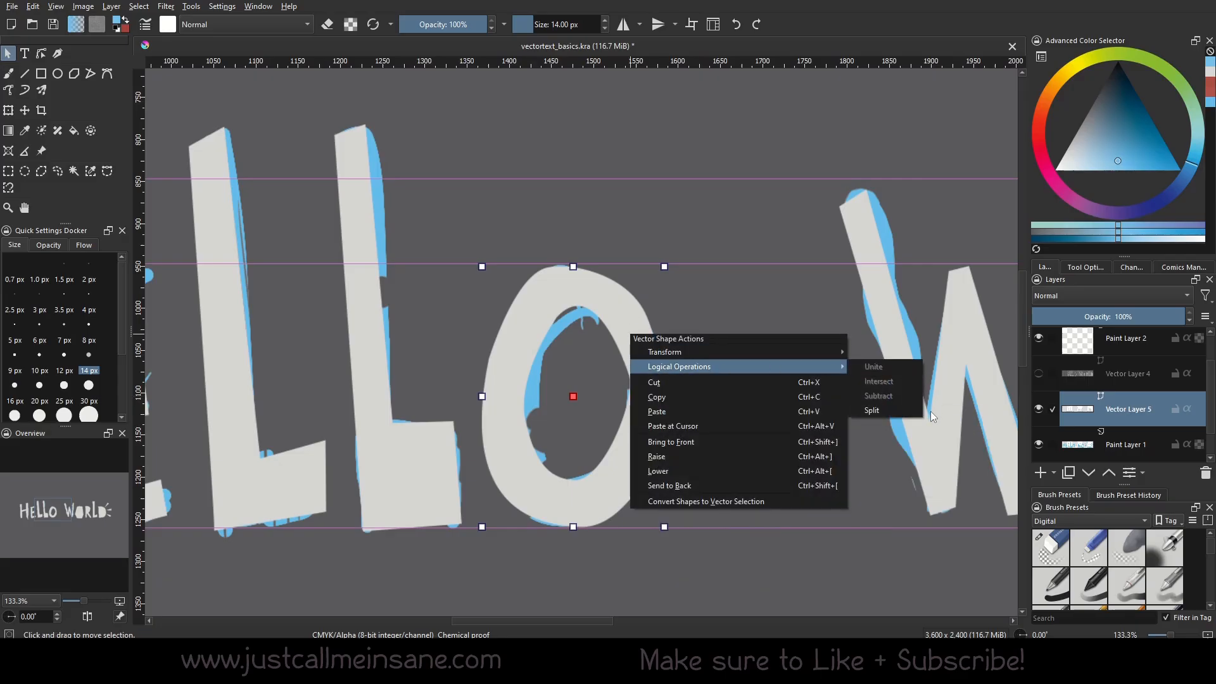
click(886, 410)
Move one of the split O shapes aside, then undo the move and the split.
click(594, 442)
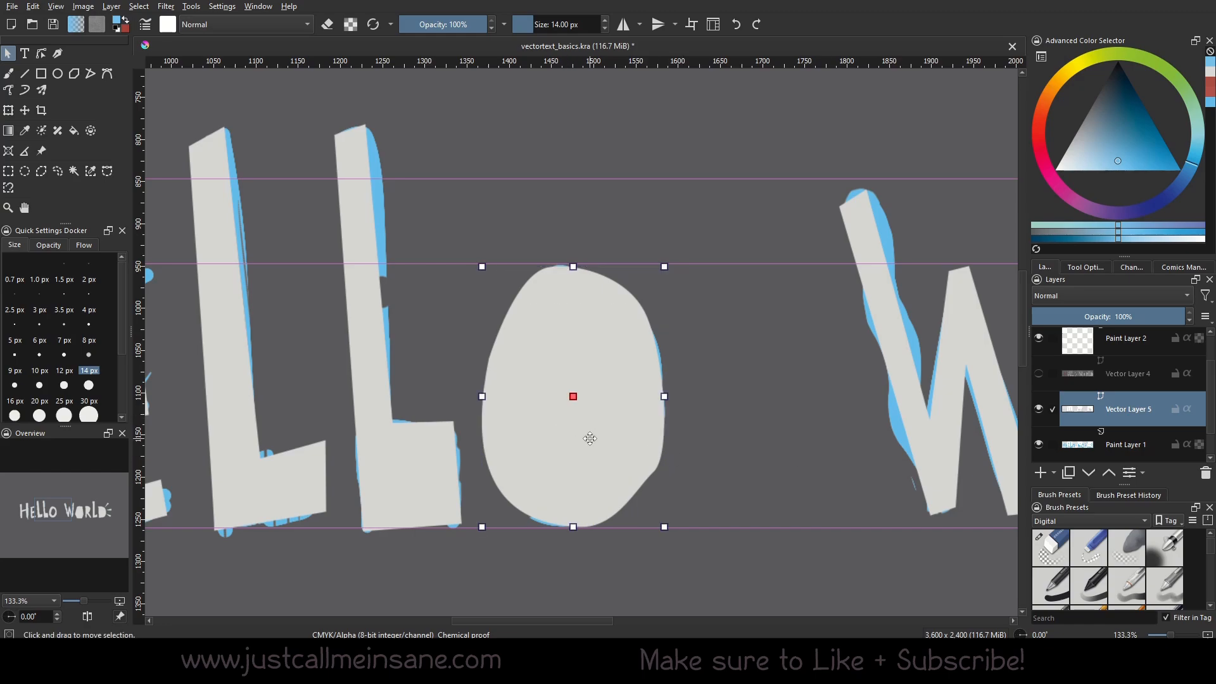
double_click(594, 442)
key(Escape)
click(622, 375)
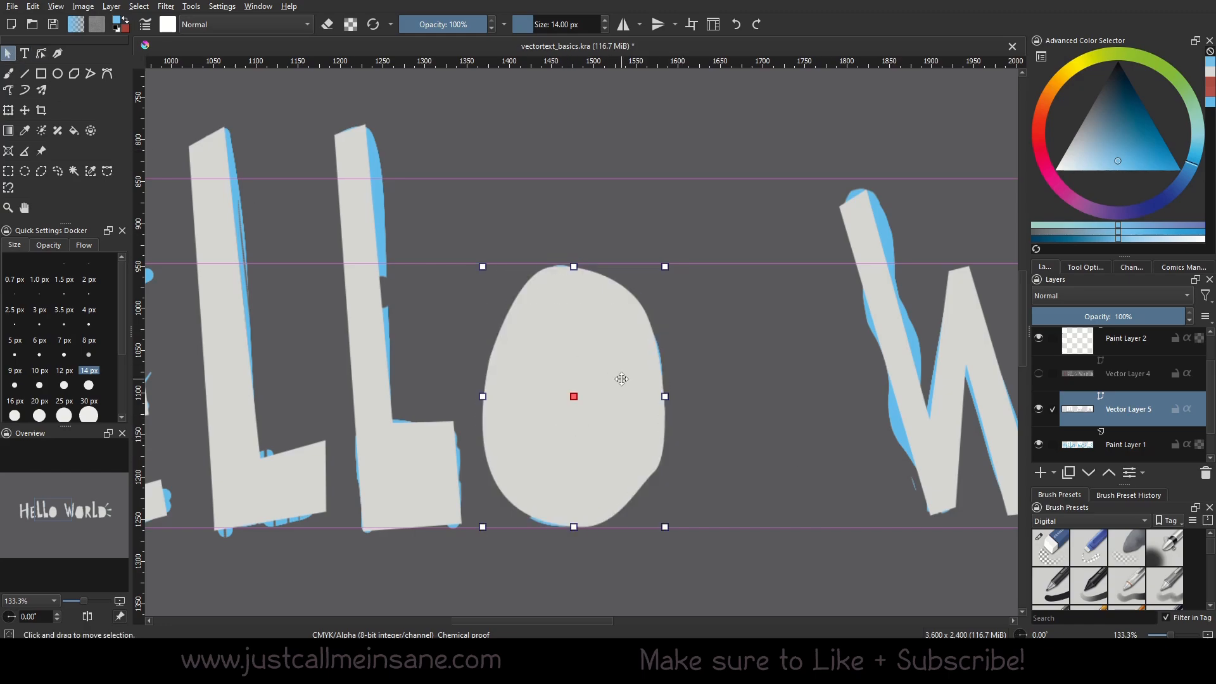
drag(621, 375, 708, 420)
click(595, 405)
key(ctrl+z)
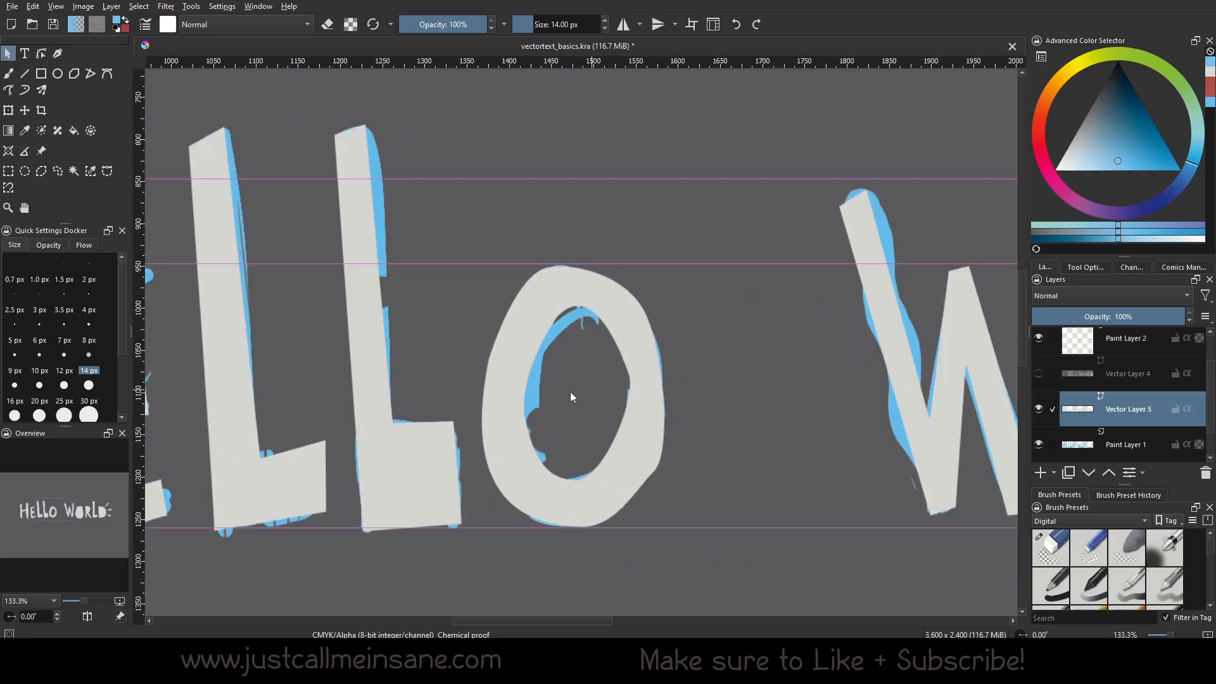
Split Hello's O again and move its outer shape aside, toward the W, to uncover the inner oval.
click(653, 431)
right_click(651, 431)
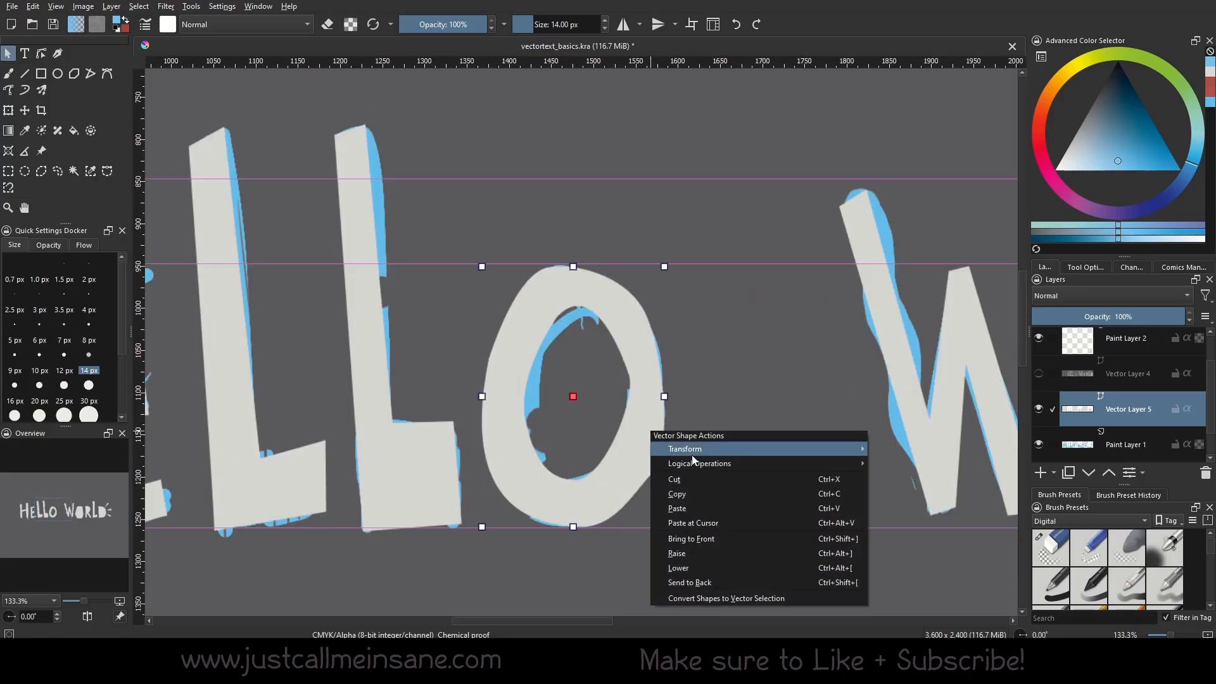
mouse_move(690, 466)
click(893, 506)
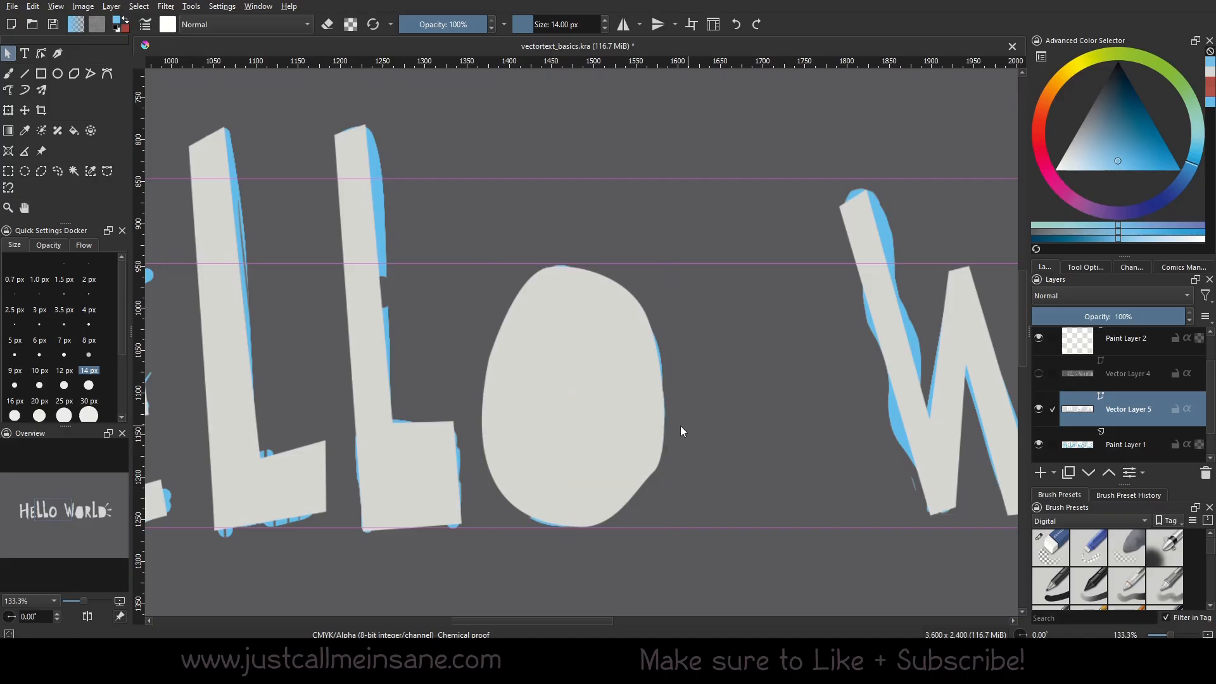
drag(627, 468, 801, 469)
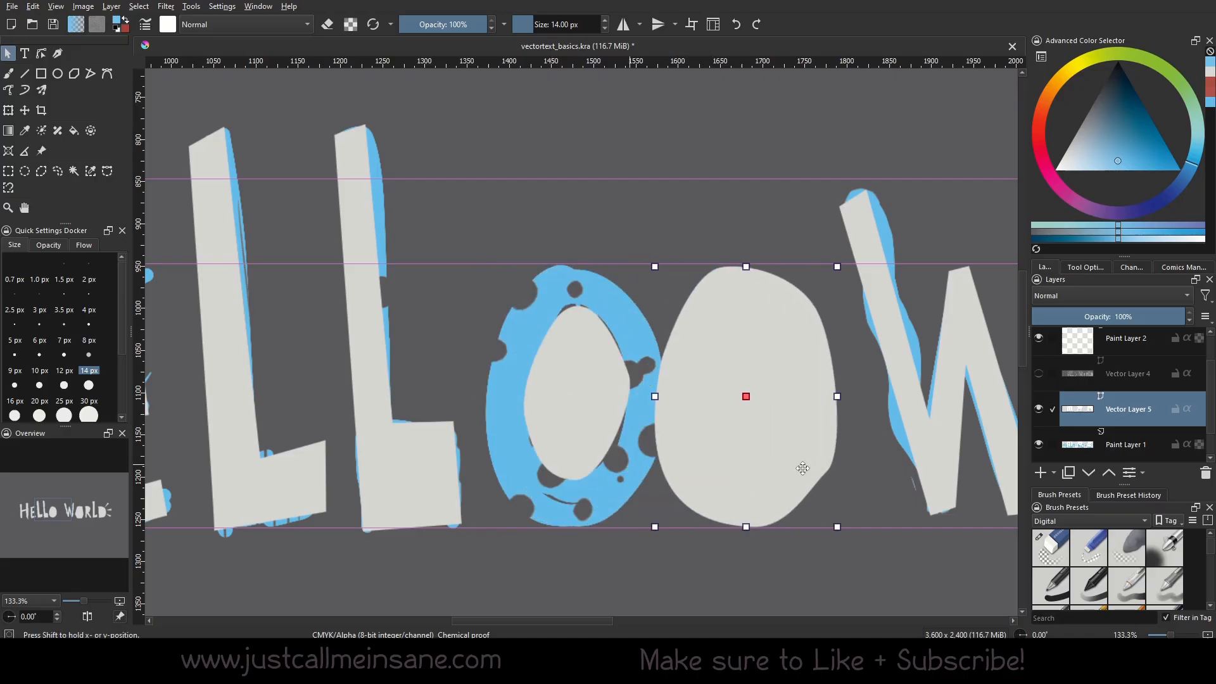
Nudge the inner oval and the outer shape separately, then undo the moves and the split.
click(586, 425)
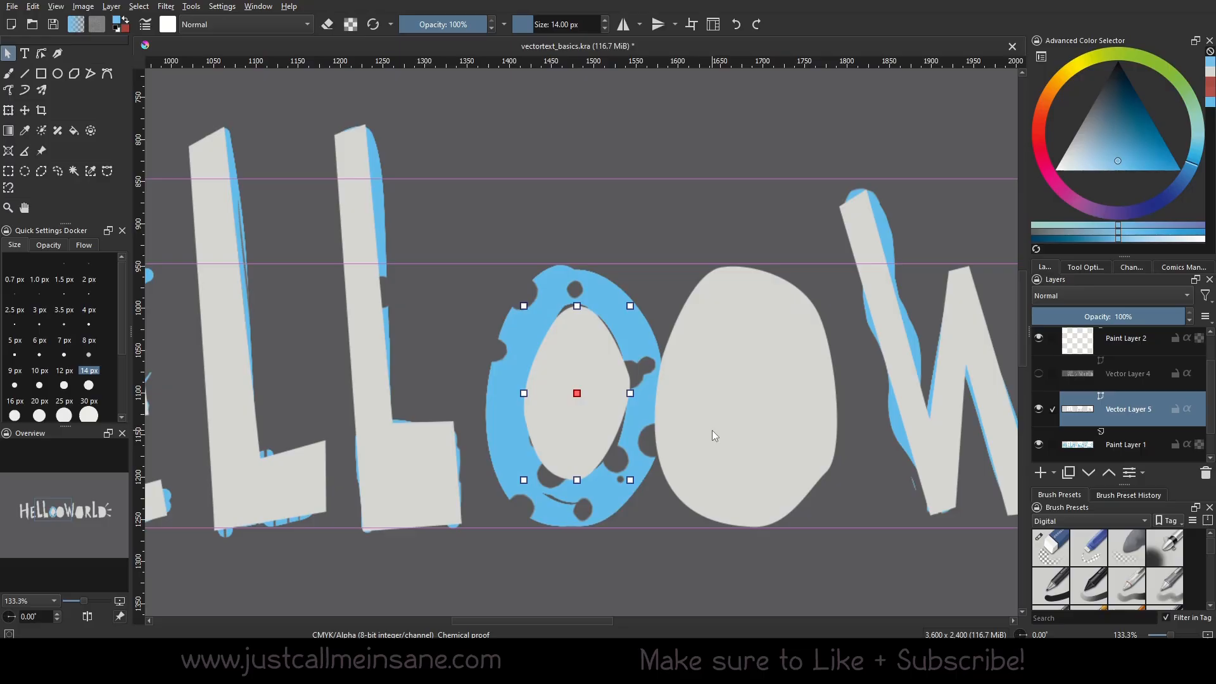
mouse_move(589, 382)
mouse_down()
mouse_move(519, 375)
mouse_move(568, 379)
mouse_up()
key(ctrl+z)
click(779, 401)
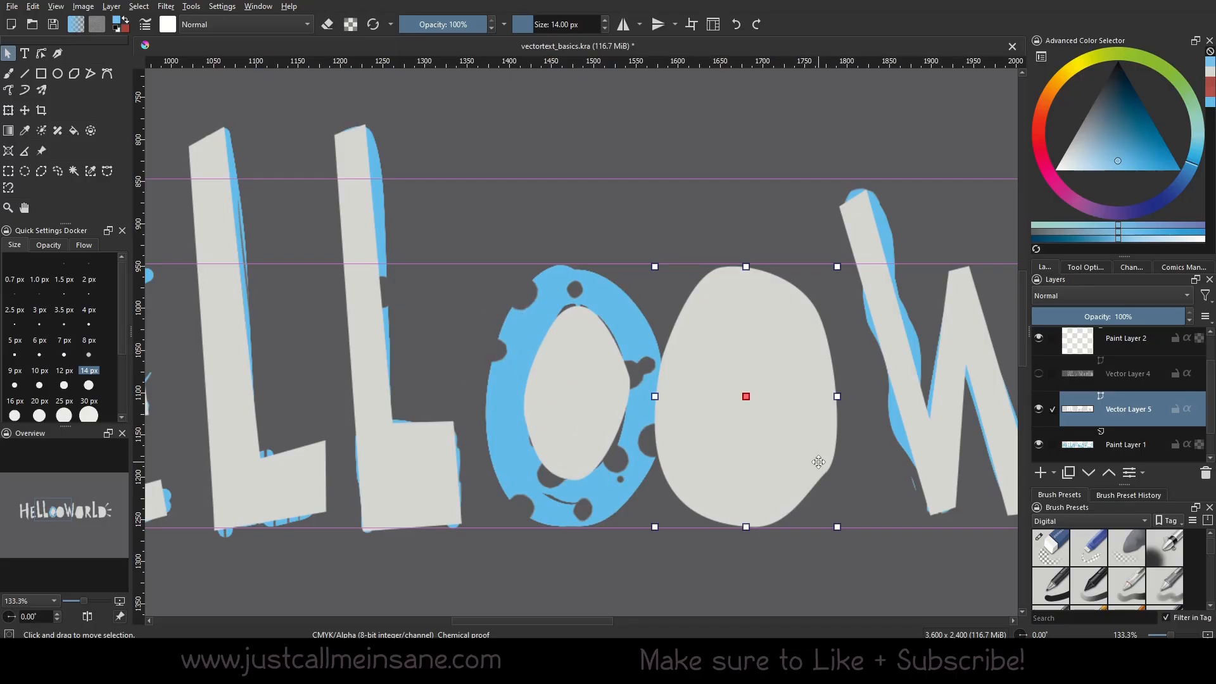
drag(815, 394, 826, 395)
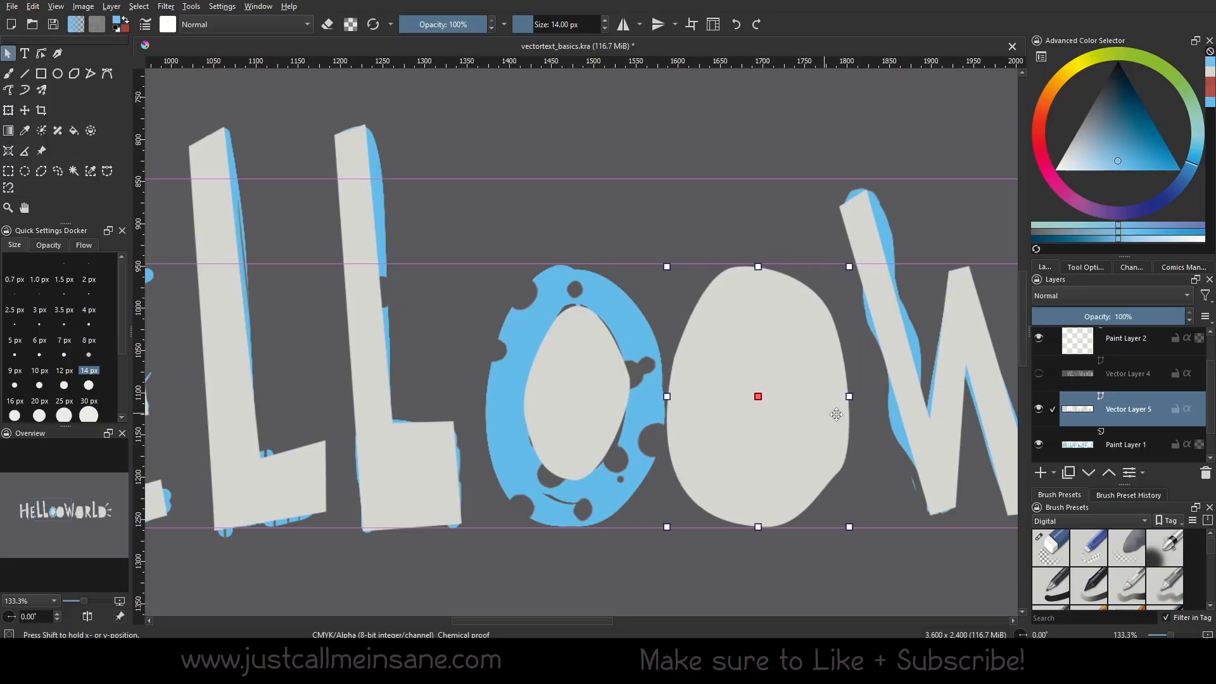
click(771, 218)
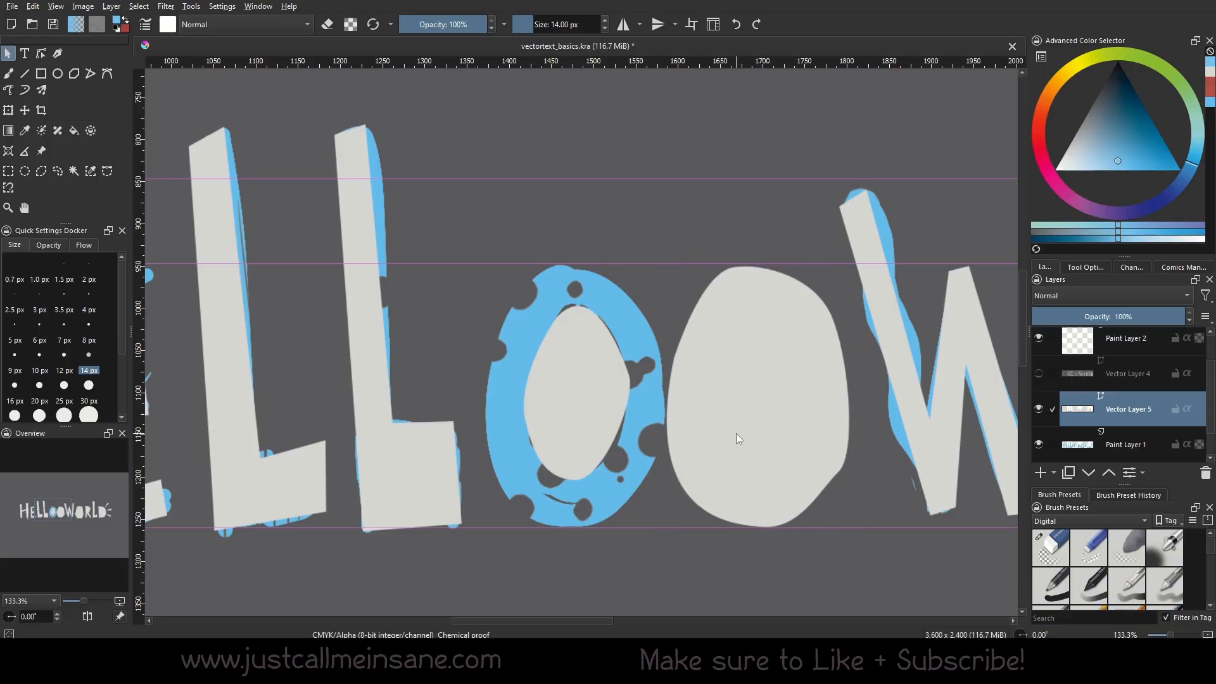
key(ctrl+z)
key(ctrl+z)
key(ctrl+z)
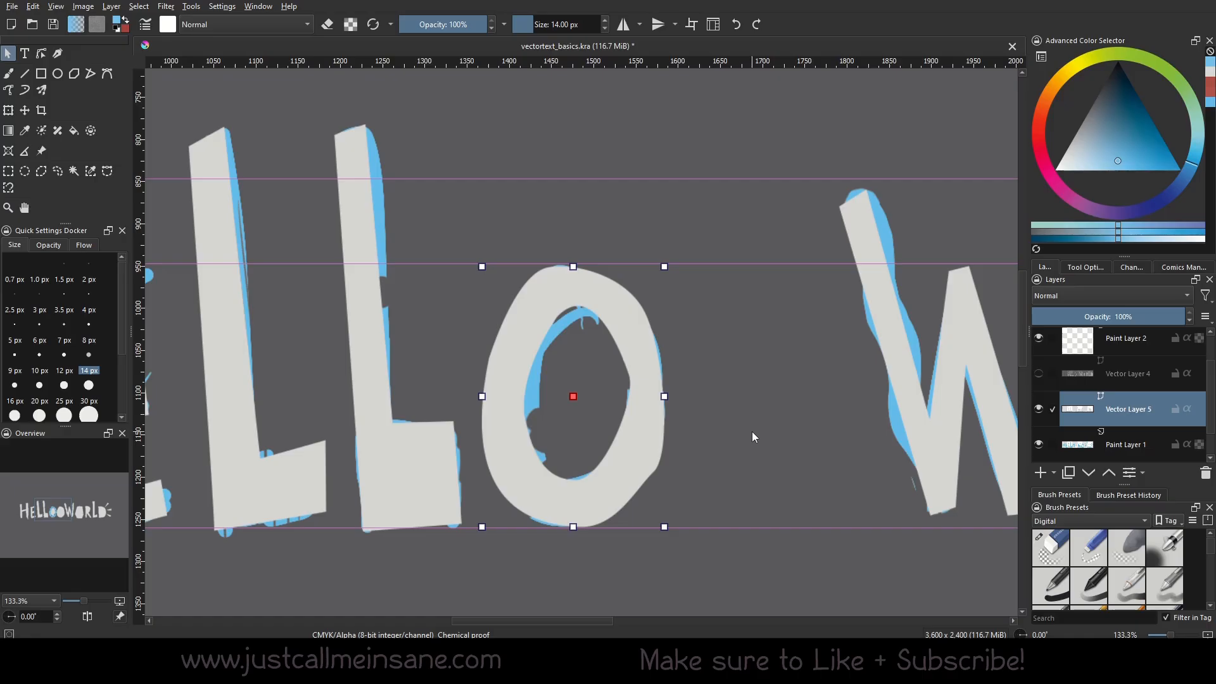
Reopen the nodes of Hello's O, pull a node of its outer contour outward and undo the move.
click(751, 431)
click(662, 404)
double_click(662, 403)
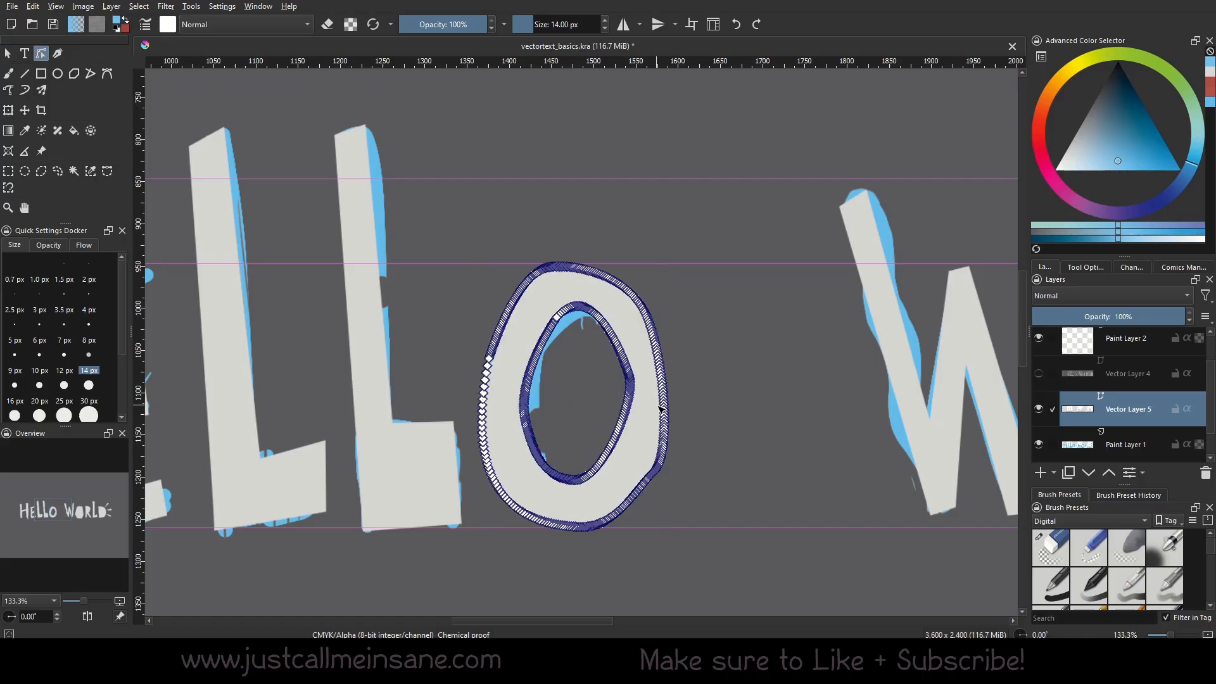
scroll(621, 364, up, 2)
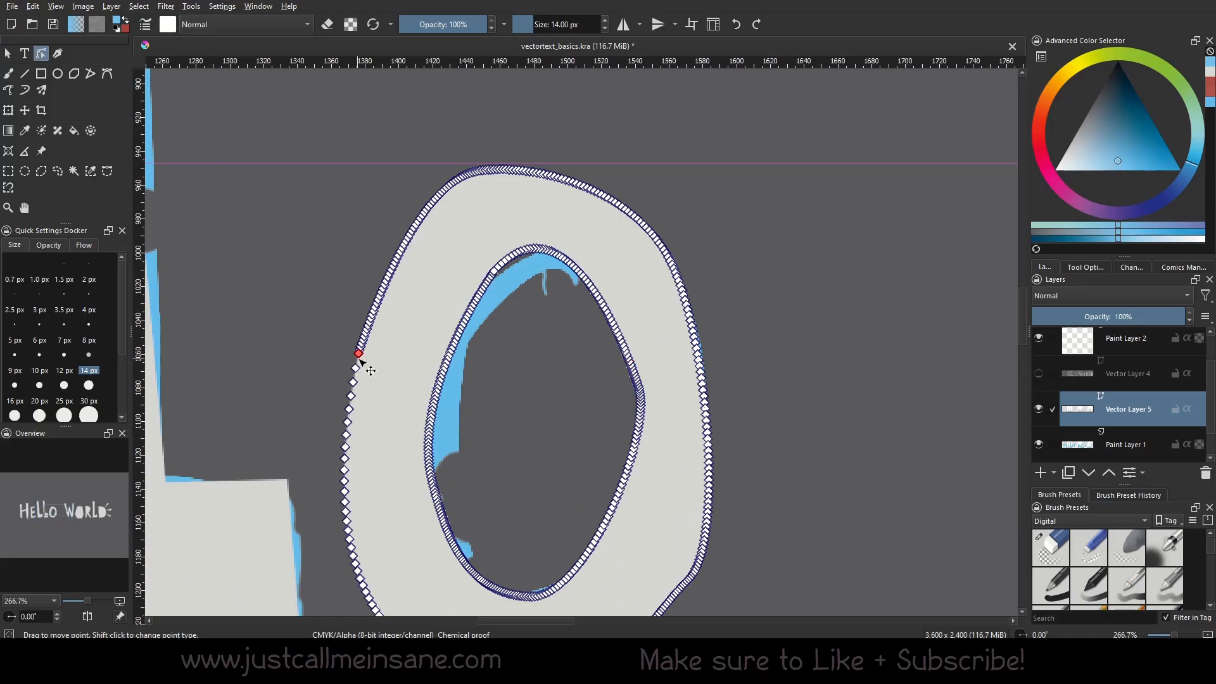
drag(363, 358, 305, 358)
key(ctrl+z)
Delete the nodes along the inner hole's upper-left edge, reposition a remaining node, make it a smooth point and adjust its handle.
scroll(369, 361, up, 2)
drag(593, 507, 419, 347)
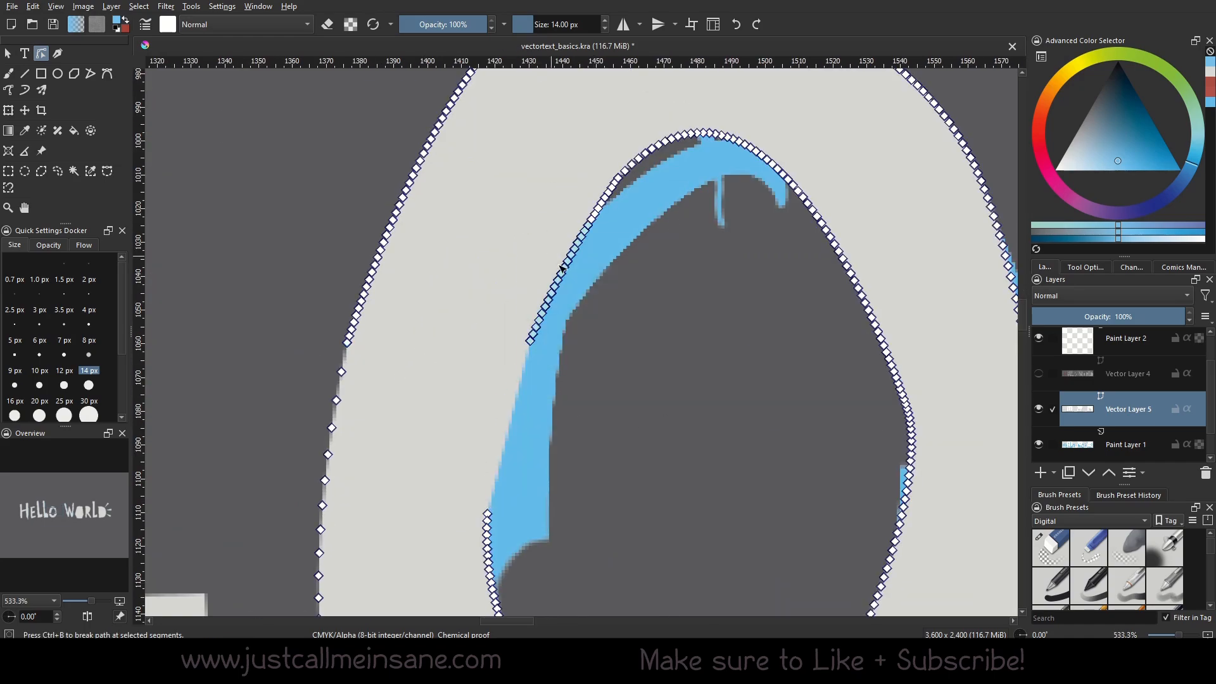
key(Delete)
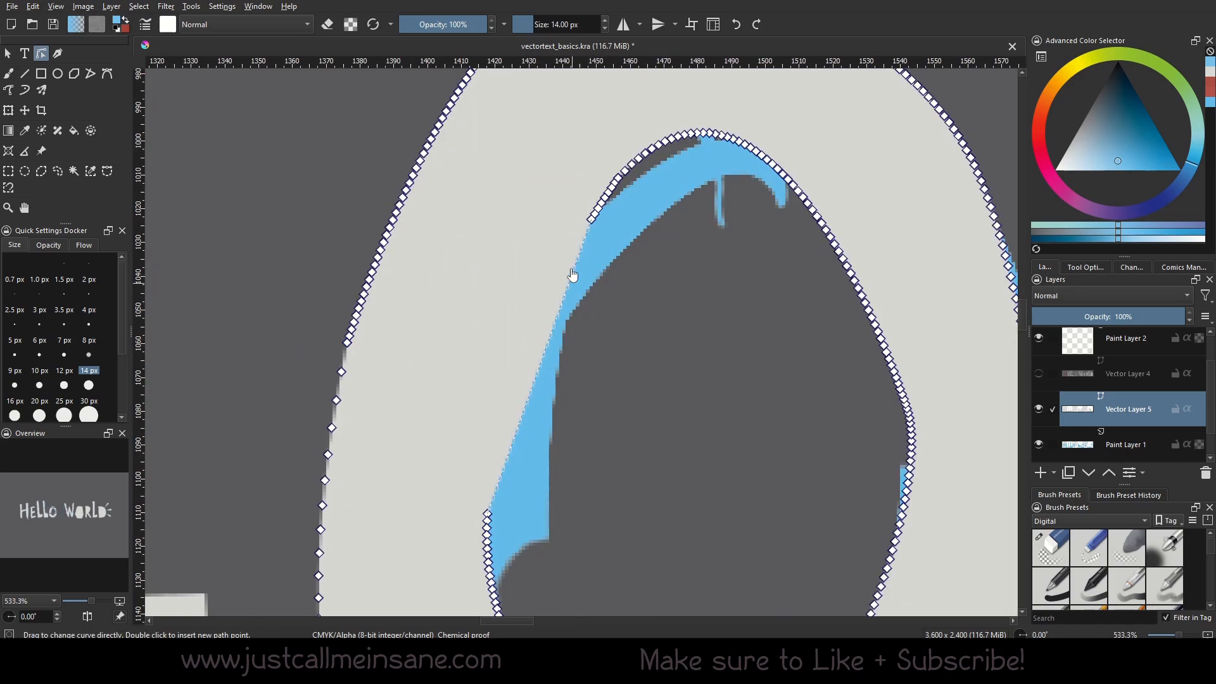
drag(592, 220, 525, 375)
click(1092, 267)
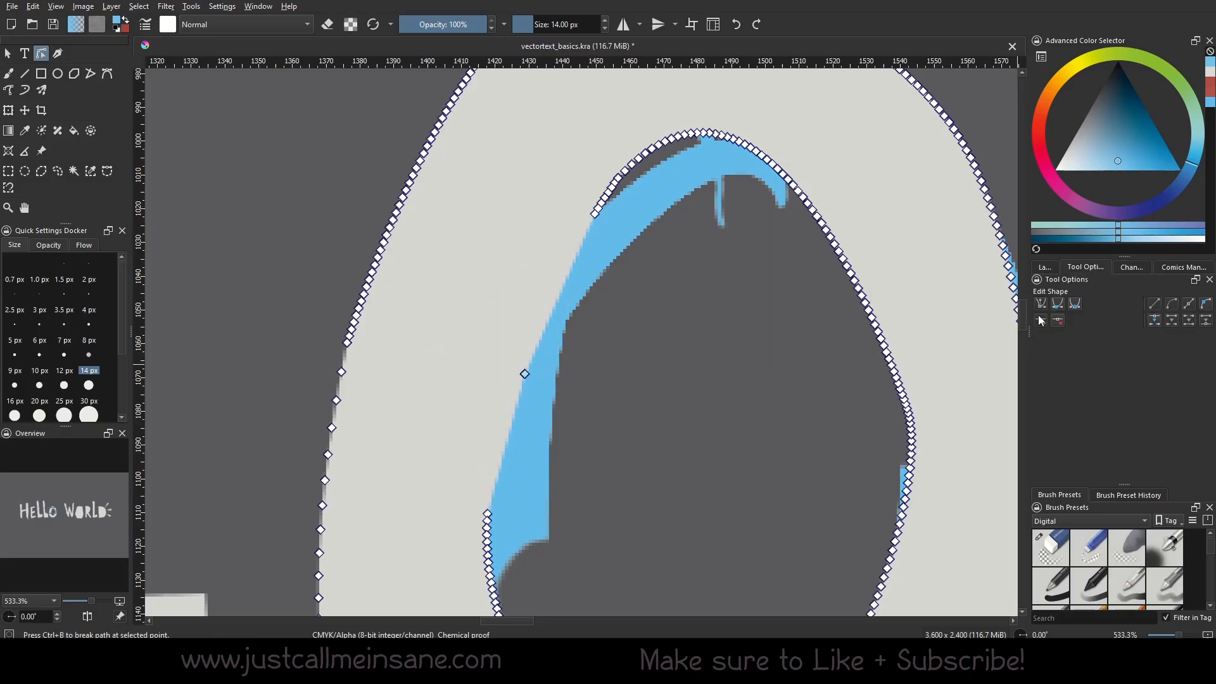
click(1058, 304)
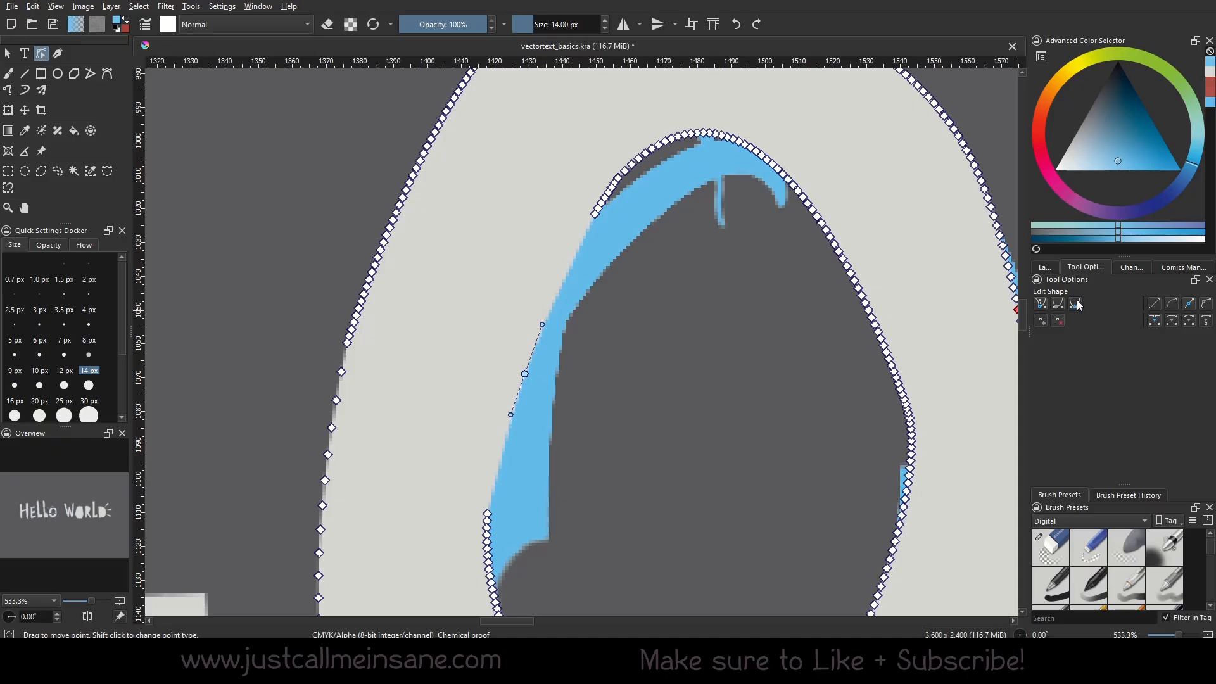
mouse_move(541, 324)
mouse_down()
mouse_move(538, 285)
mouse_move(556, 288)
mouse_move(536, 328)
mouse_up()
Undo the node edits and deletions on the inner hole of Hello's O.
scroll(681, 393, down, 2)
drag(681, 392, 628, 349)
key(ctrl+z)
key(ctrl+z)
key(ctrl+z)
key(ctrl+z)
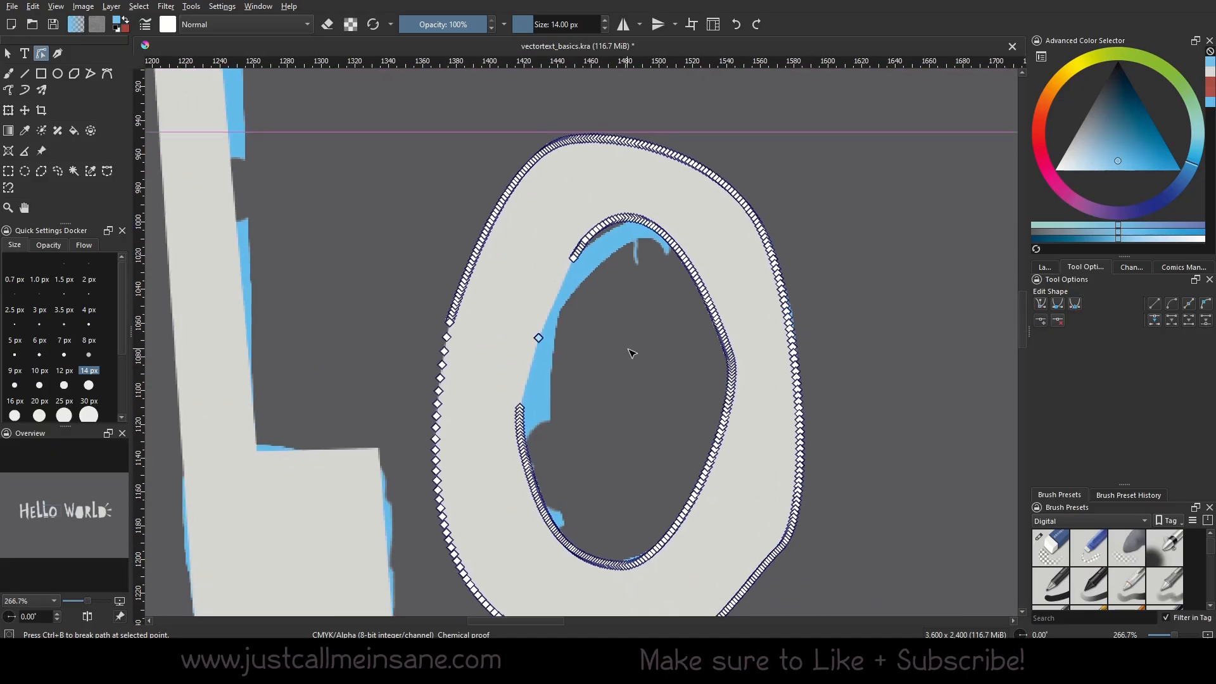
key(ctrl+z)
Apply Segment to Curve to the selected nodes on the left edge of the O's inner hole.
drag(671, 433, 635, 362)
scroll(635, 362, down, 2)
scroll(665, 401, up, 1)
right_click(739, 359)
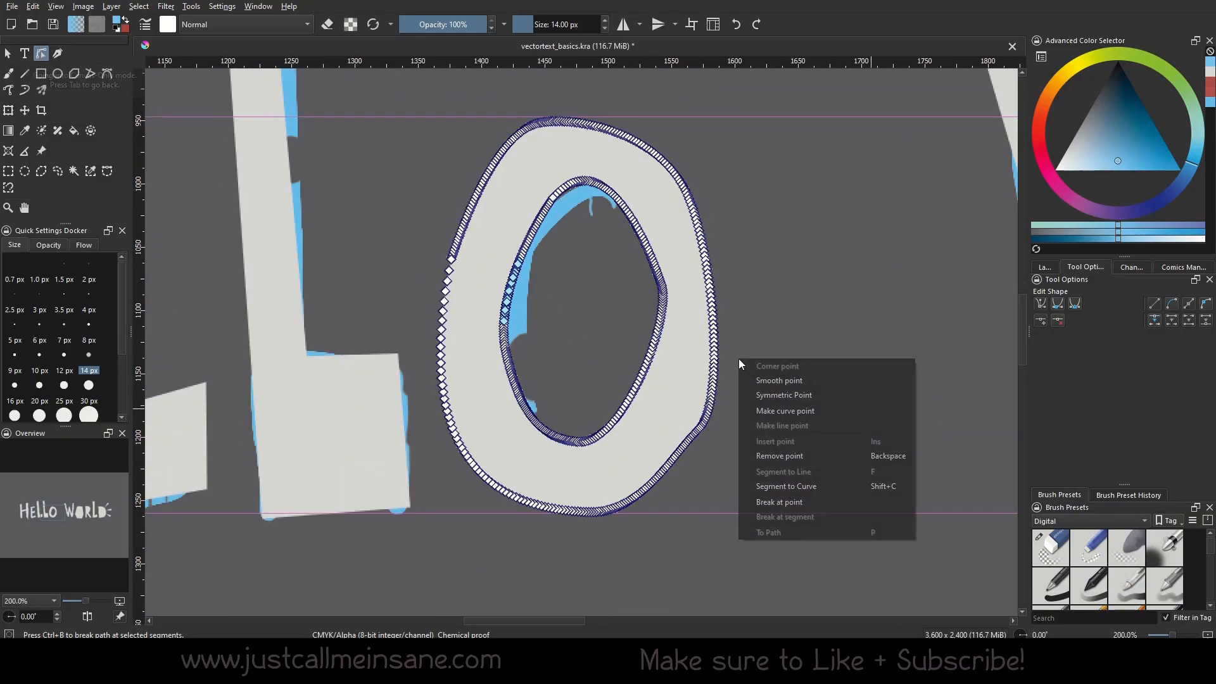
click(771, 490)
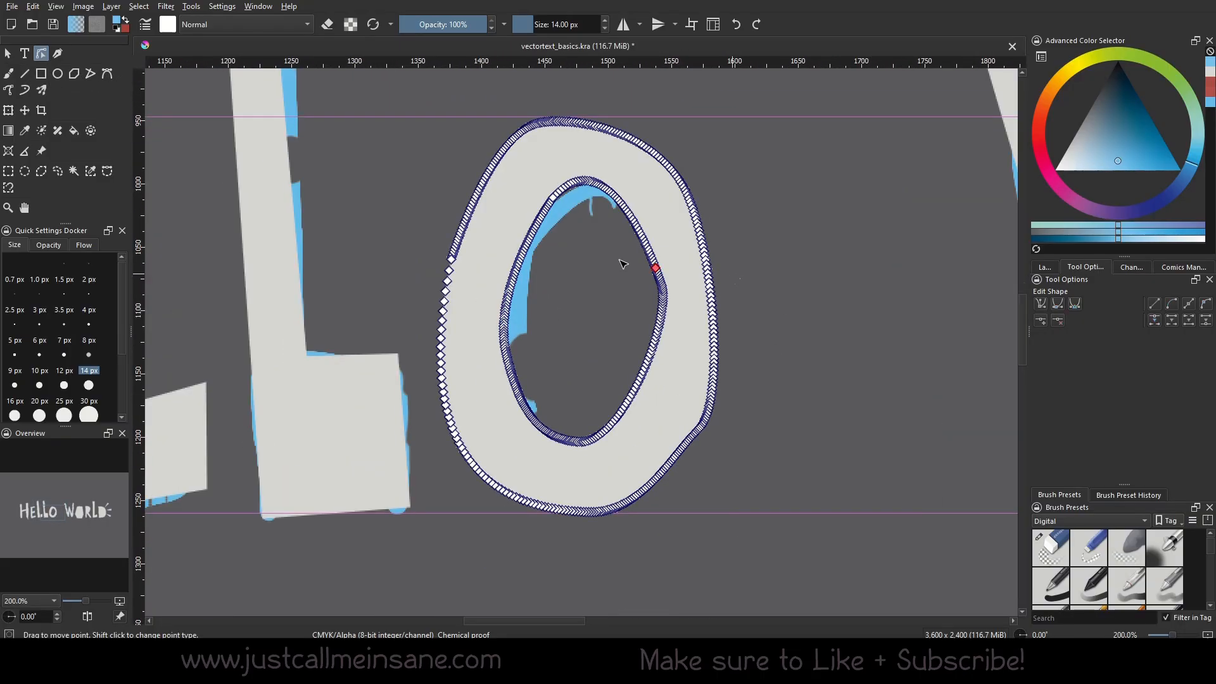
Select the O of World with the shape selection tool and lower Vector Layer 5's opacity to 53%.
click(9, 55)
scroll(804, 298, down, 2)
drag(879, 384, 621, 445)
drag(934, 435, 560, 451)
click(535, 412)
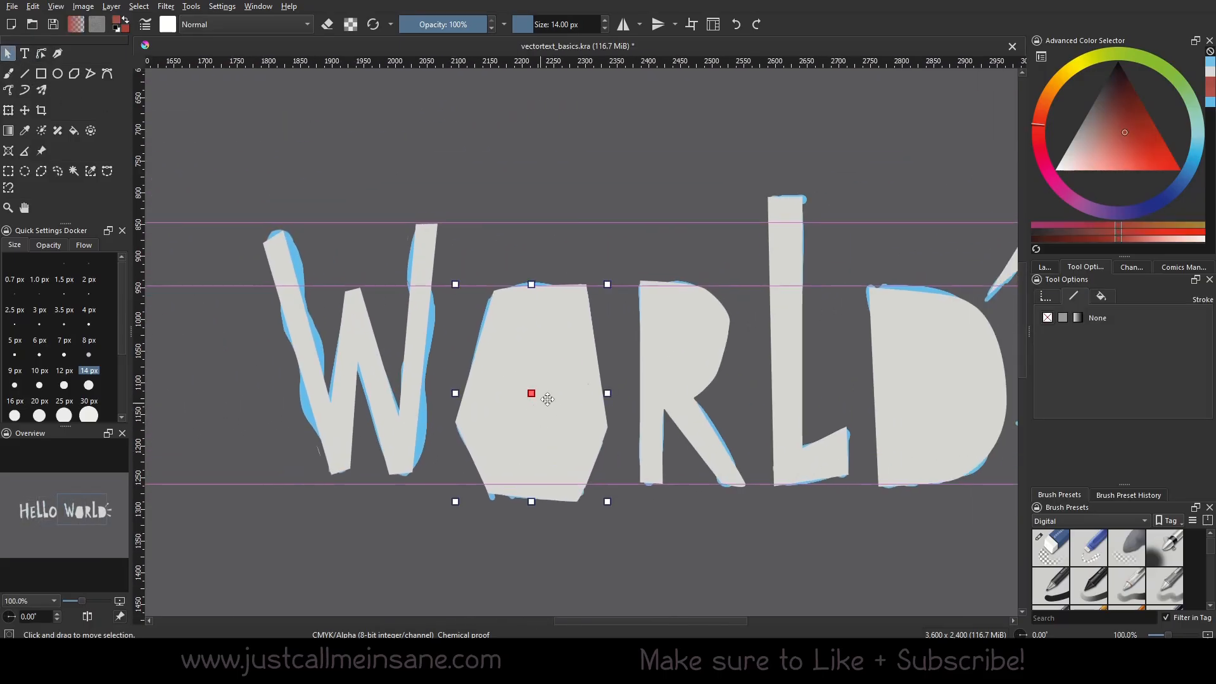
click(1045, 266)
click(1115, 316)
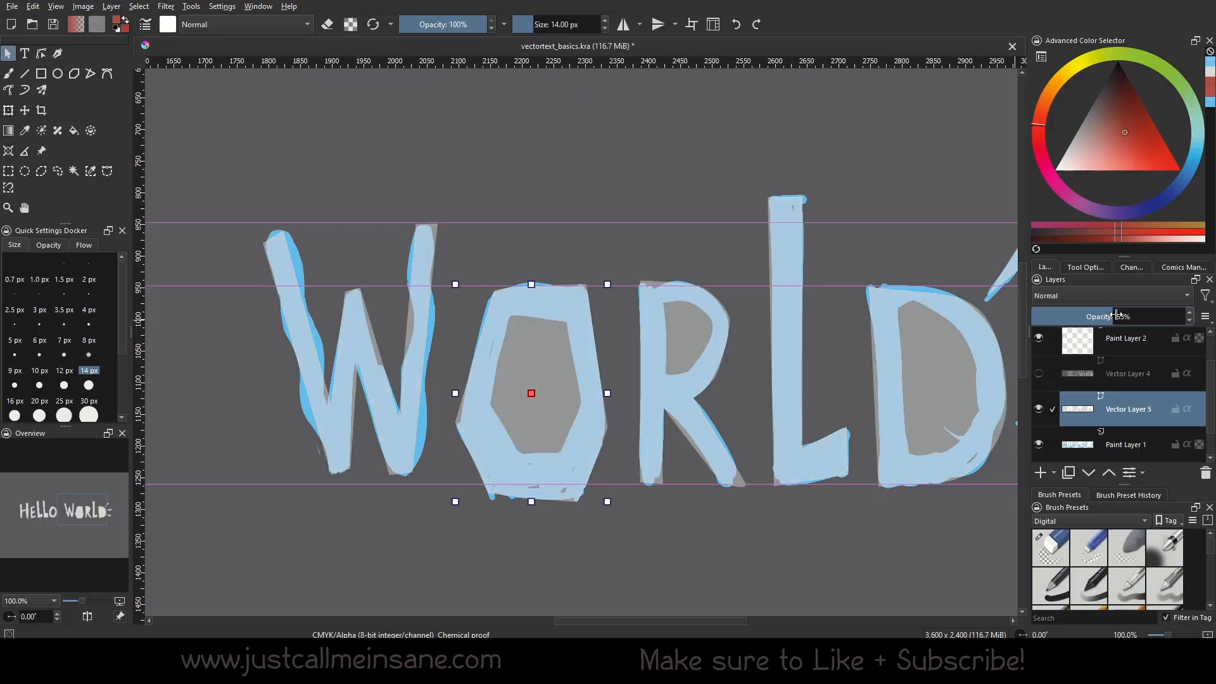
Trace the inner hole of World's O as a closed angular shape with the Bezier curve tool.
click(107, 73)
scroll(576, 323, up, 1)
click(486, 316)
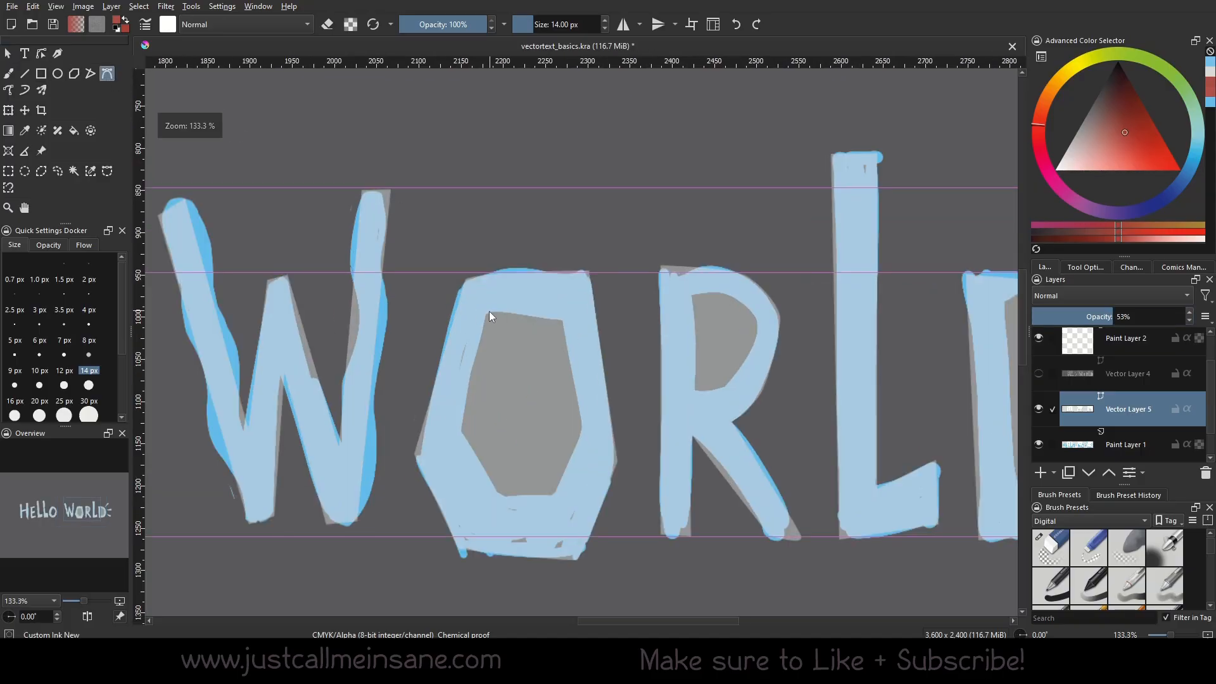
click(563, 321)
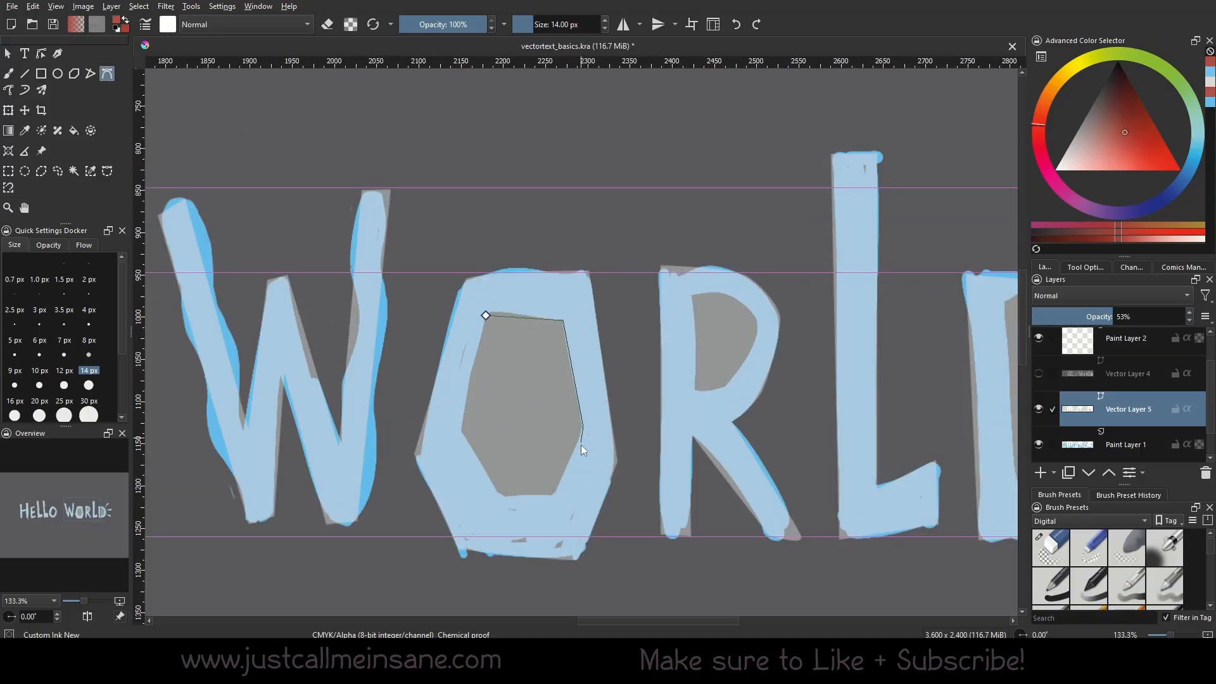
click(496, 495)
click(460, 431)
click(486, 315)
Trace the inner hole of the R as a closed shape with a curved right side.
scroll(758, 366, down, 1)
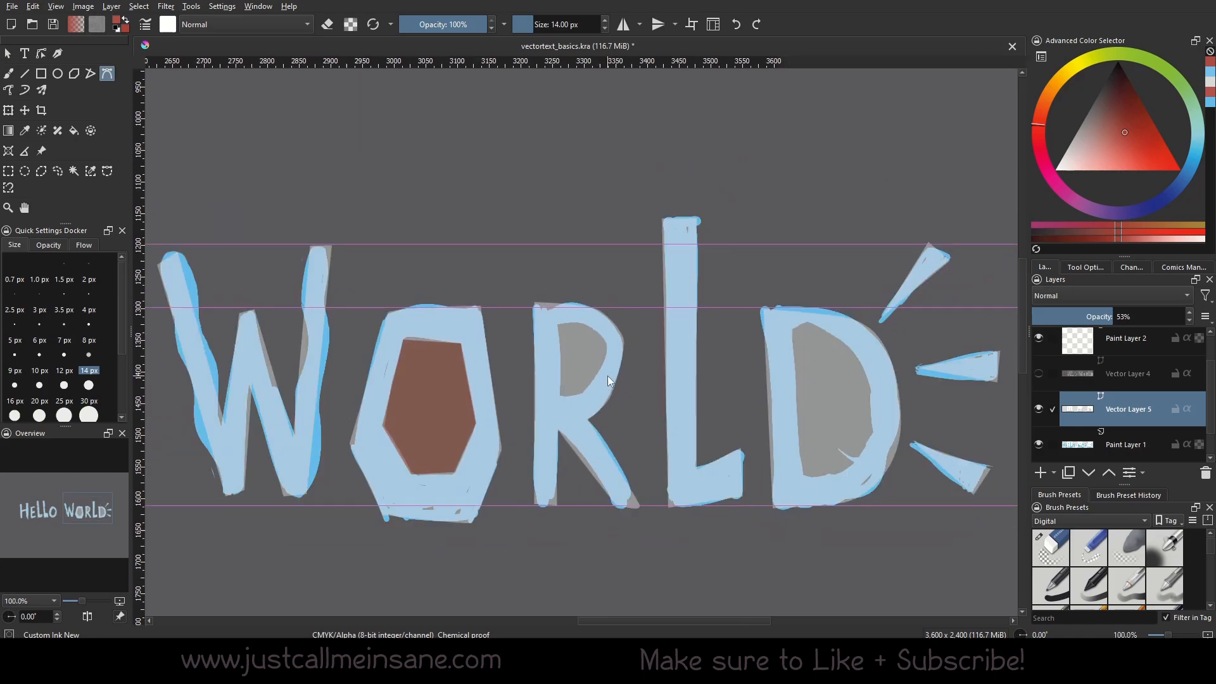
scroll(607, 374, up, 2)
click(516, 283)
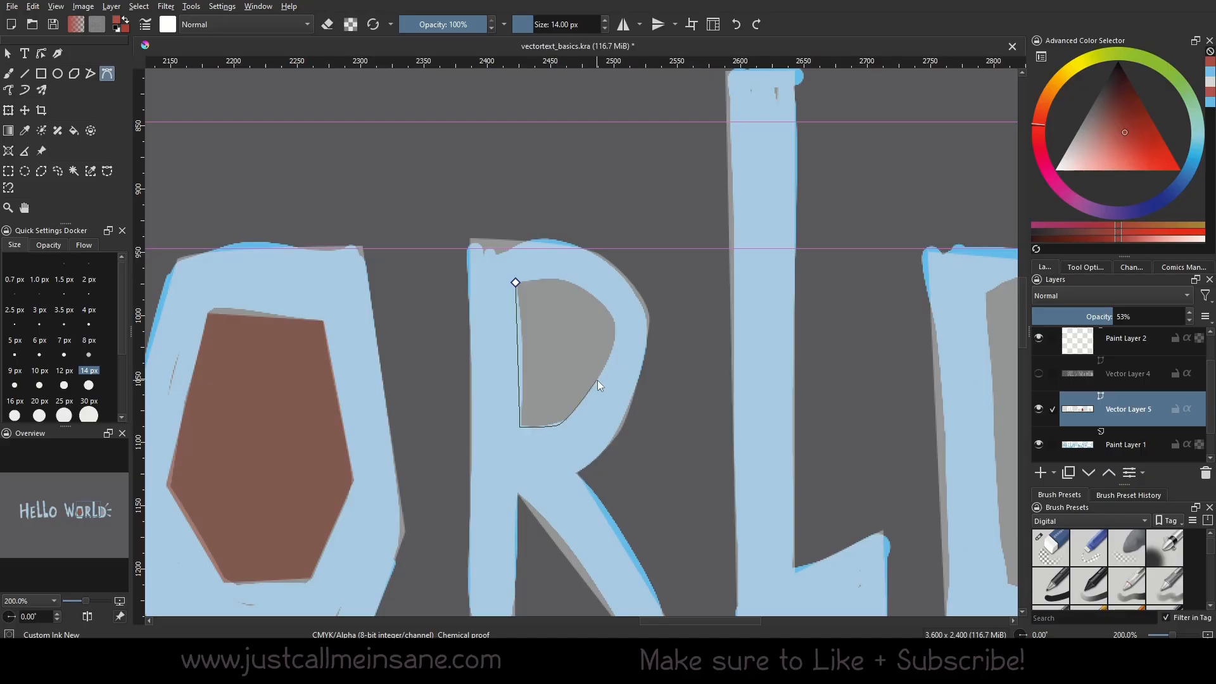
drag(590, 390, 606, 370)
drag(614, 321, 606, 309)
click(516, 282)
Trace the inner hole of the D as a closed shape with a straight left edge and a curved right side.
drag(921, 374, 516, 388)
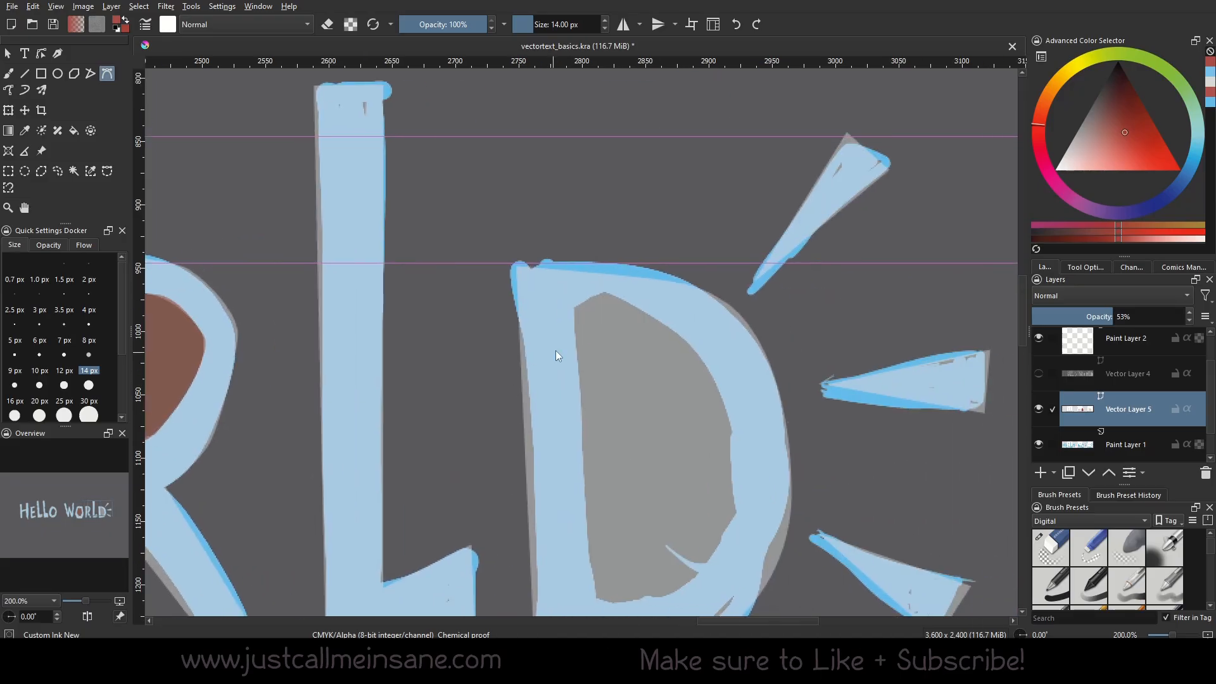
click(574, 313)
drag(616, 505, 553, 448)
click(530, 541)
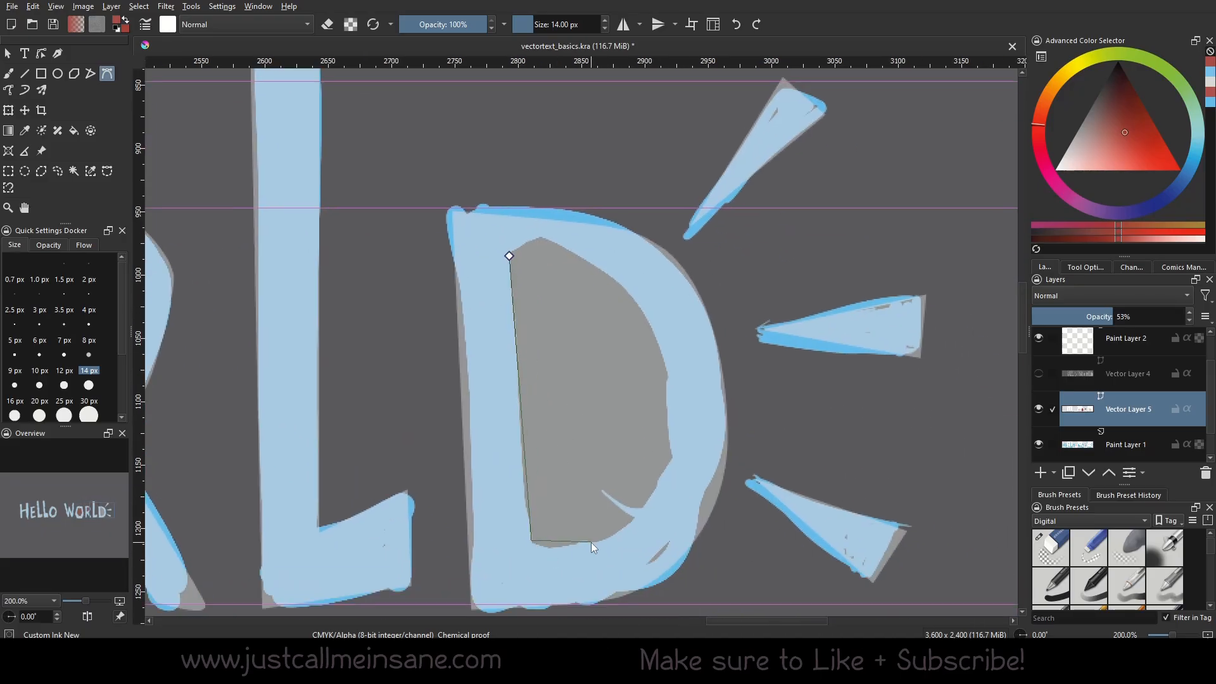
drag(590, 542, 616, 535)
drag(662, 480, 674, 453)
click(594, 261)
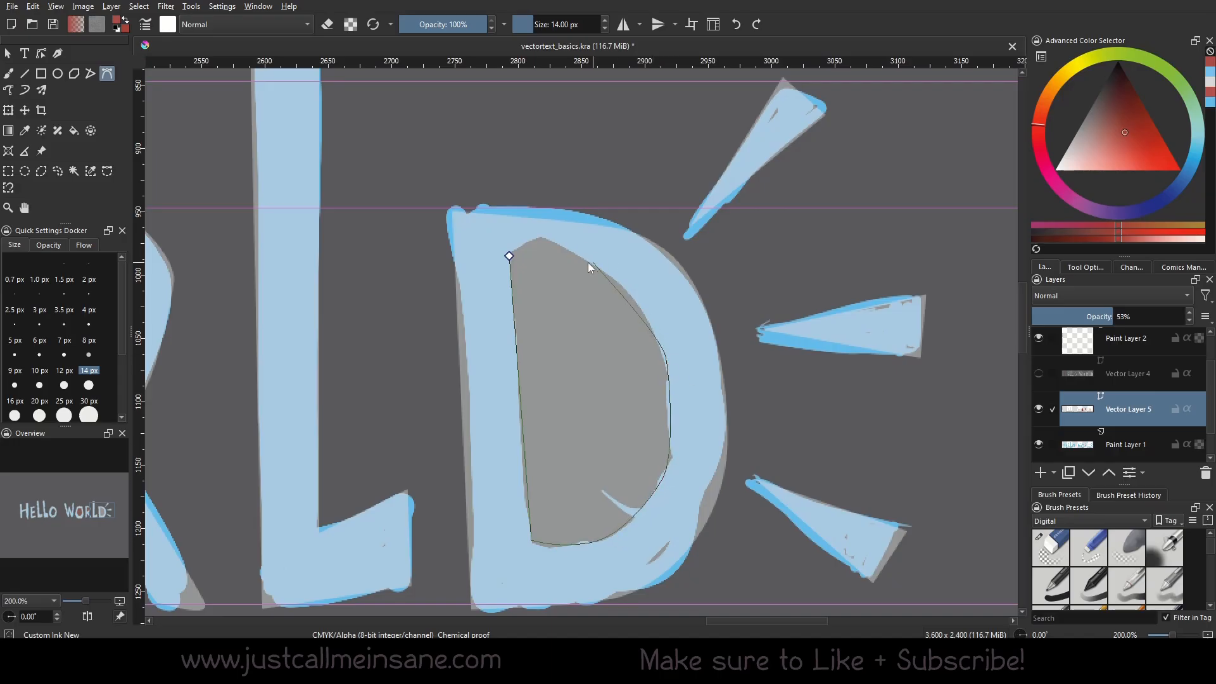
click(510, 256)
Switch to the shape selection tool and restore Vector Layer 5's opacity to 100%.
drag(513, 427, 741, 406)
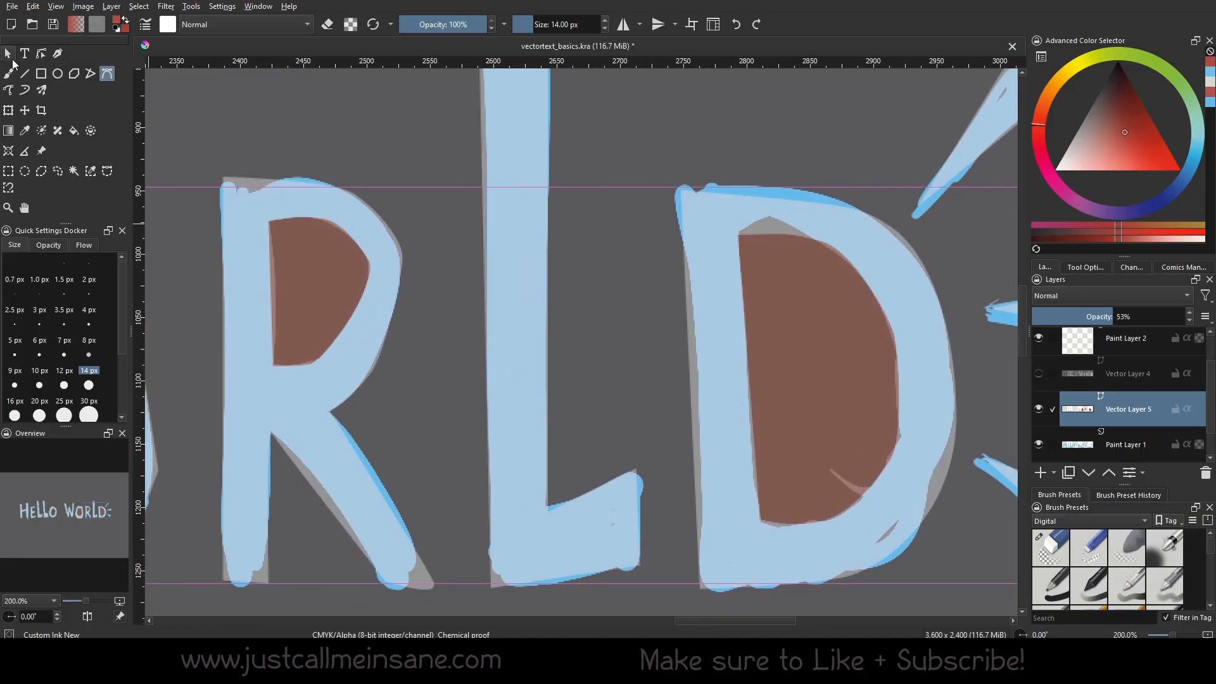
click(9, 54)
drag(1112, 312, 1190, 316)
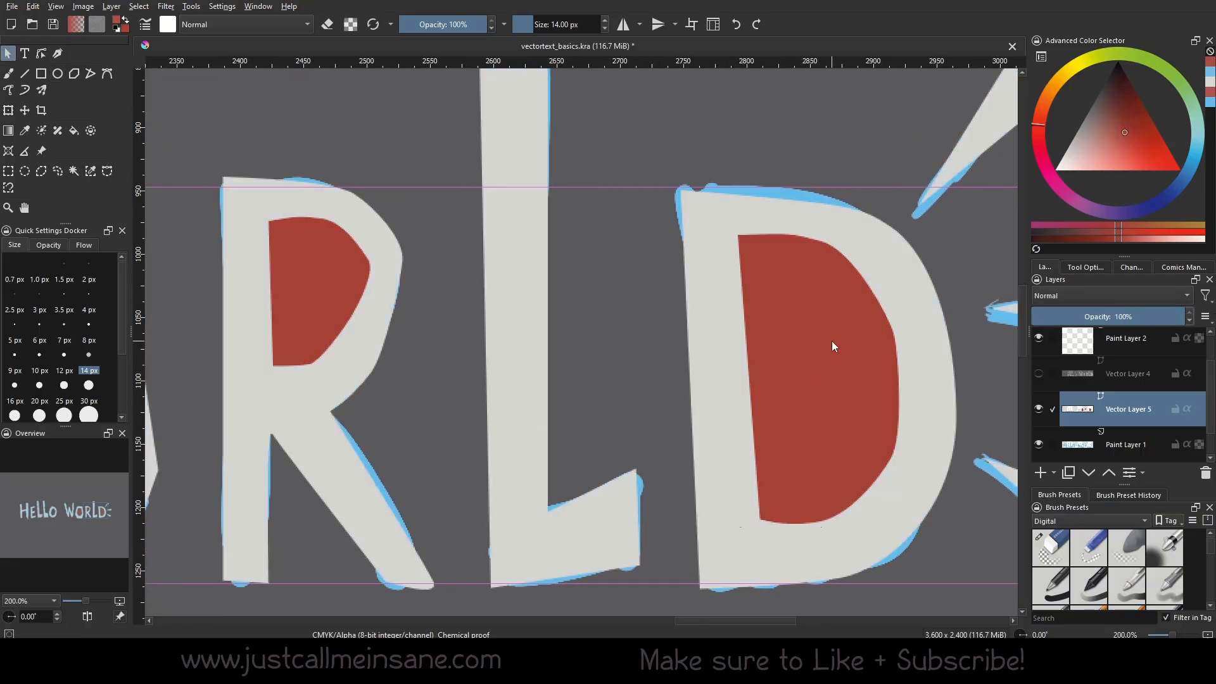
Select the D together with its red inner shape and cut the hole with the Subtract logical operation.
click(833, 346)
click(709, 173)
drag(709, 173, 545, 179)
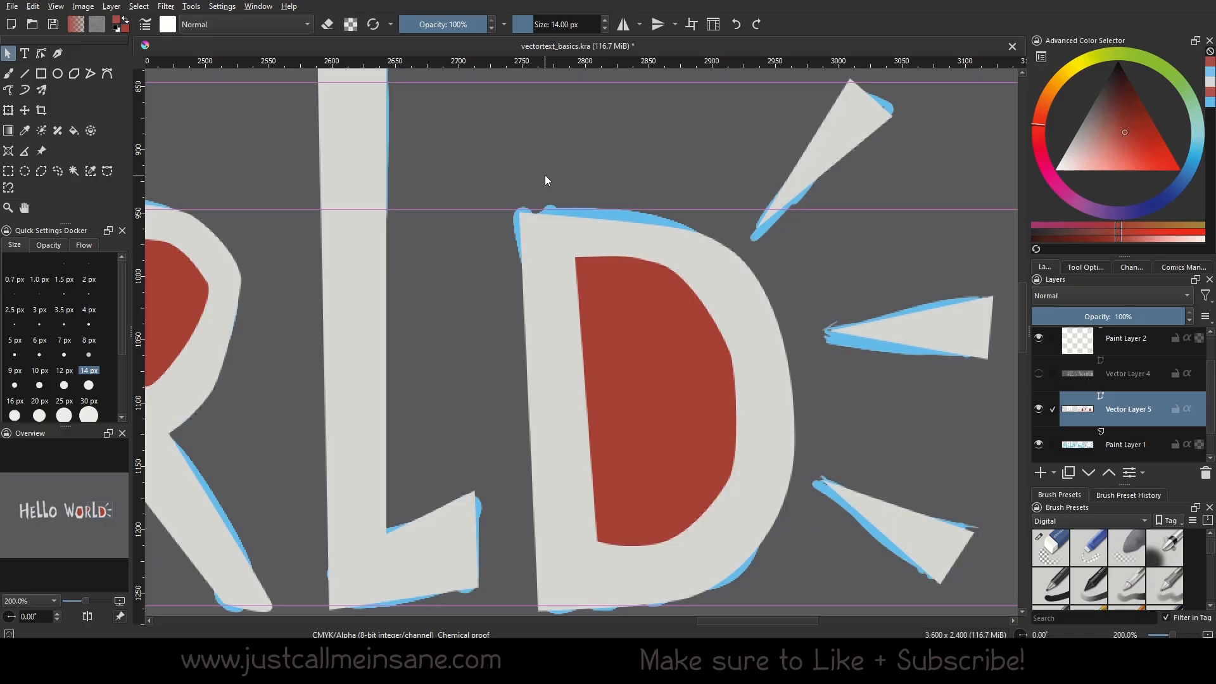
click(551, 229)
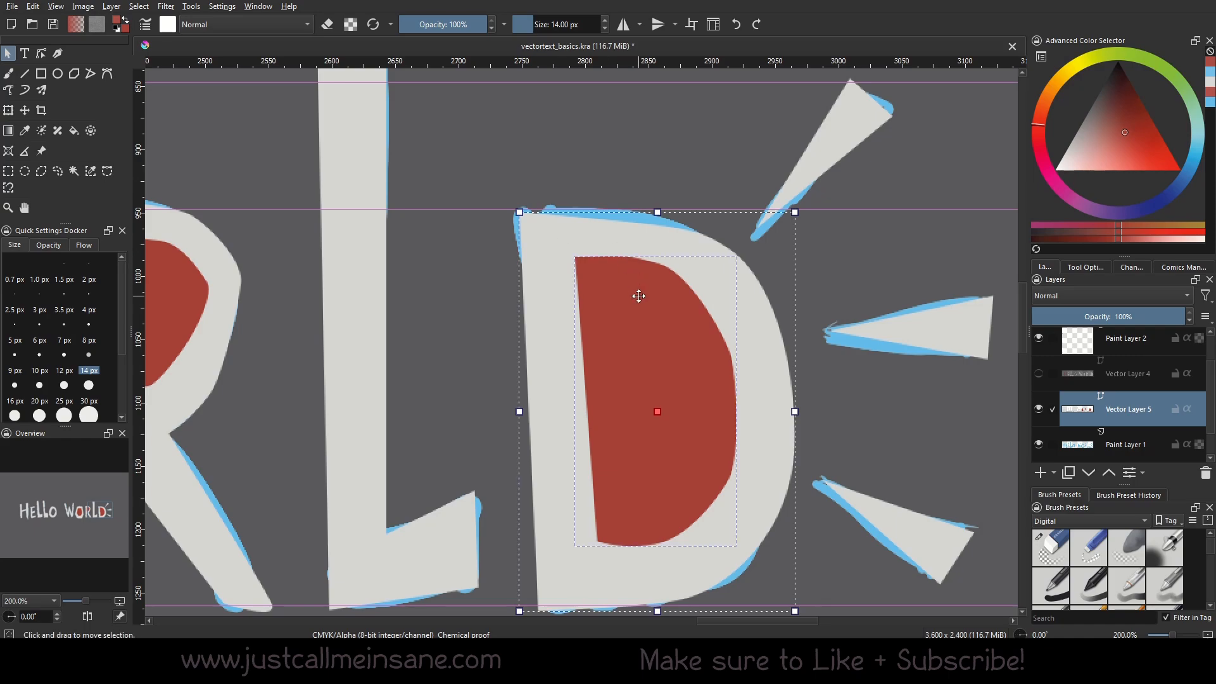
right_click(639, 329)
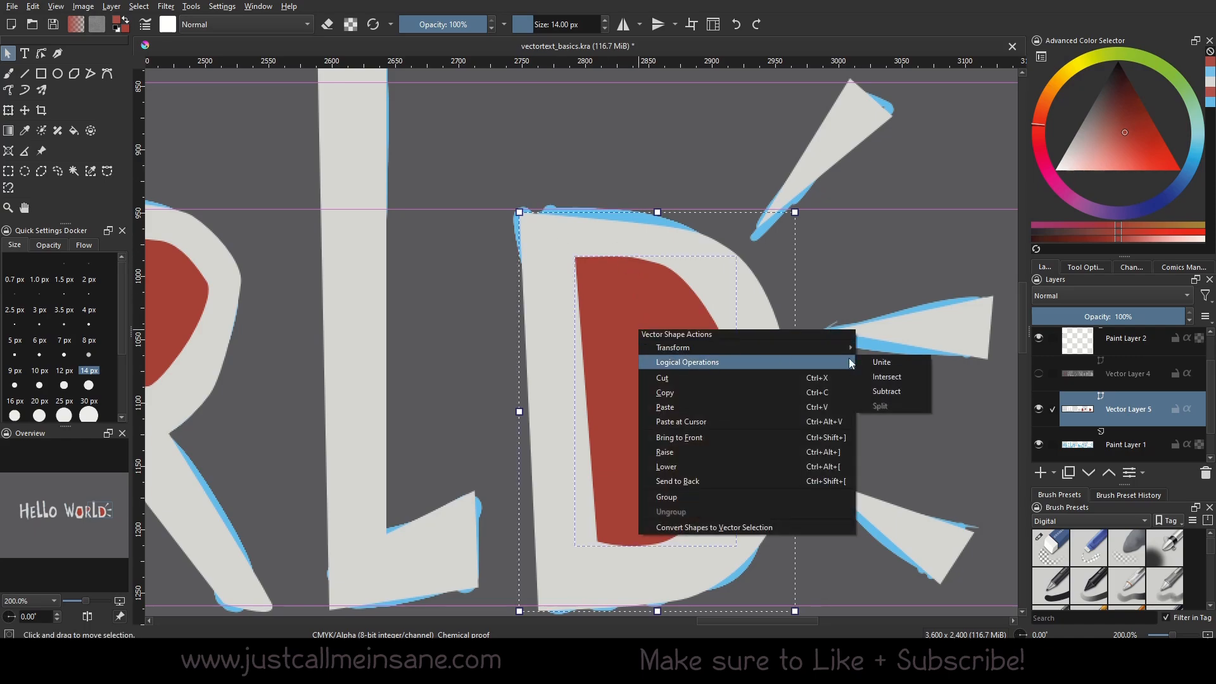
click(886, 391)
Subtract the red inner shapes from the R and O of World.
scroll(666, 290, left, 5)
click(639, 224)
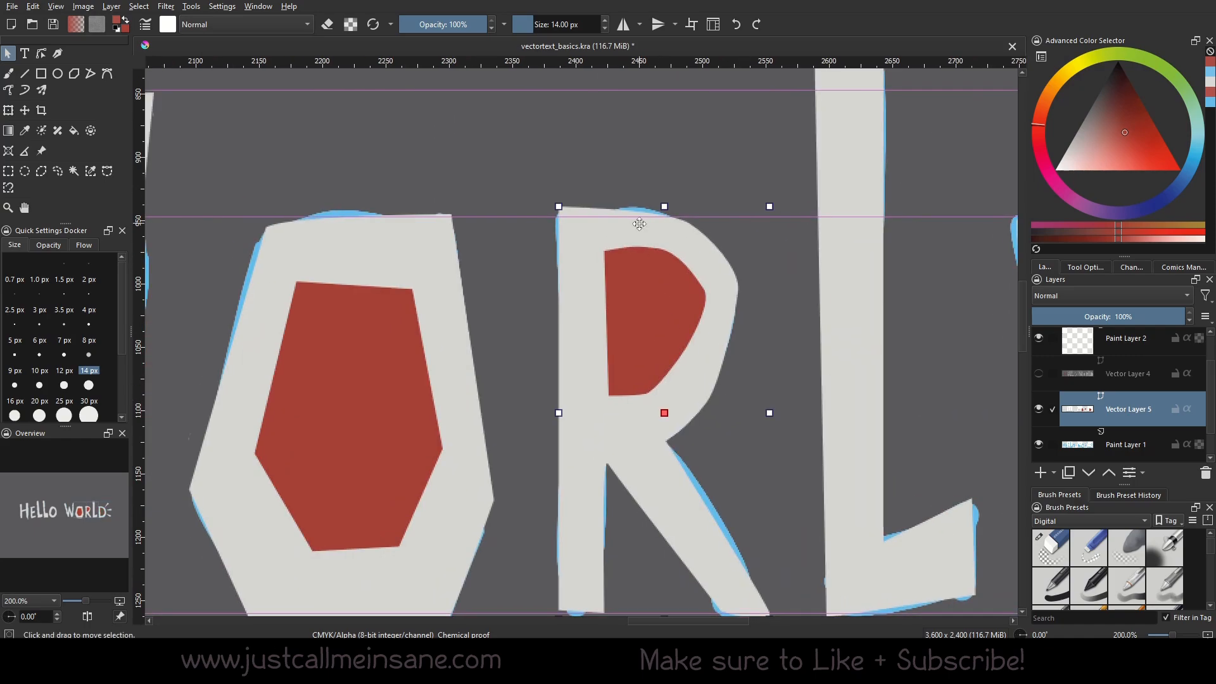
right_click(643, 275)
mouse_move(705, 314)
click(886, 337)
scroll(642, 295, down, 4)
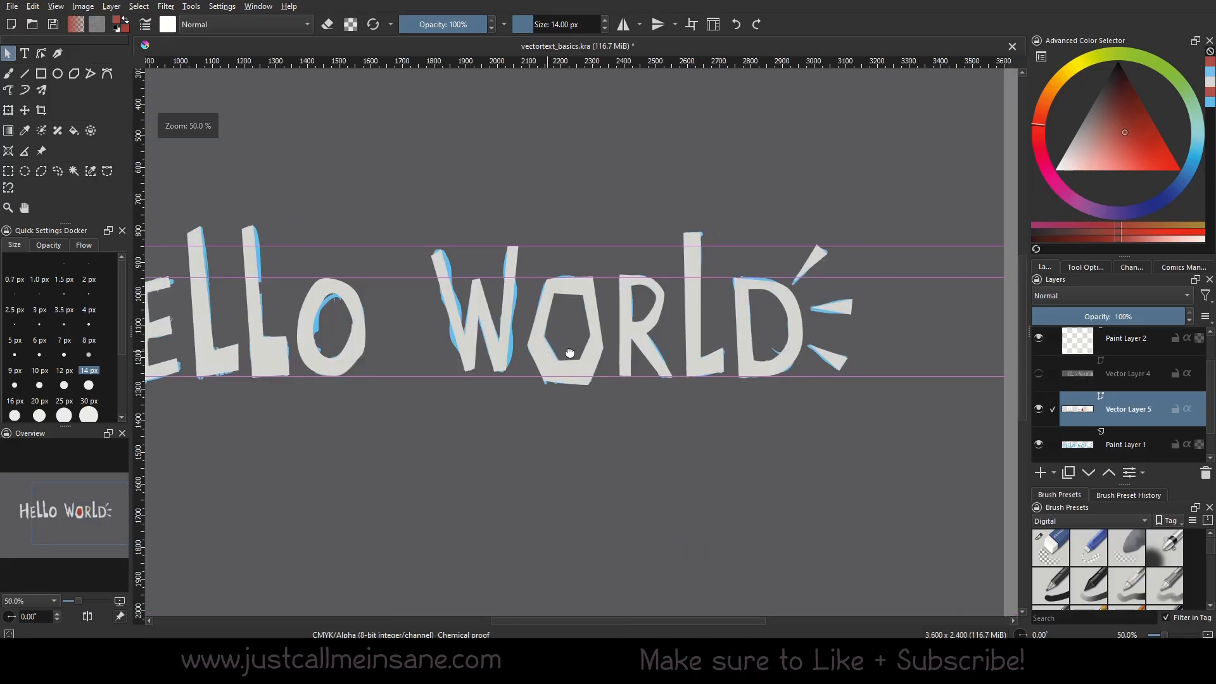
Open World's O for node editing and examine the nodes along its outer and inner edges.
drag(570, 353, 655, 355)
scroll(679, 365, up, 2)
double_click(678, 370)
scroll(648, 302, up, 5)
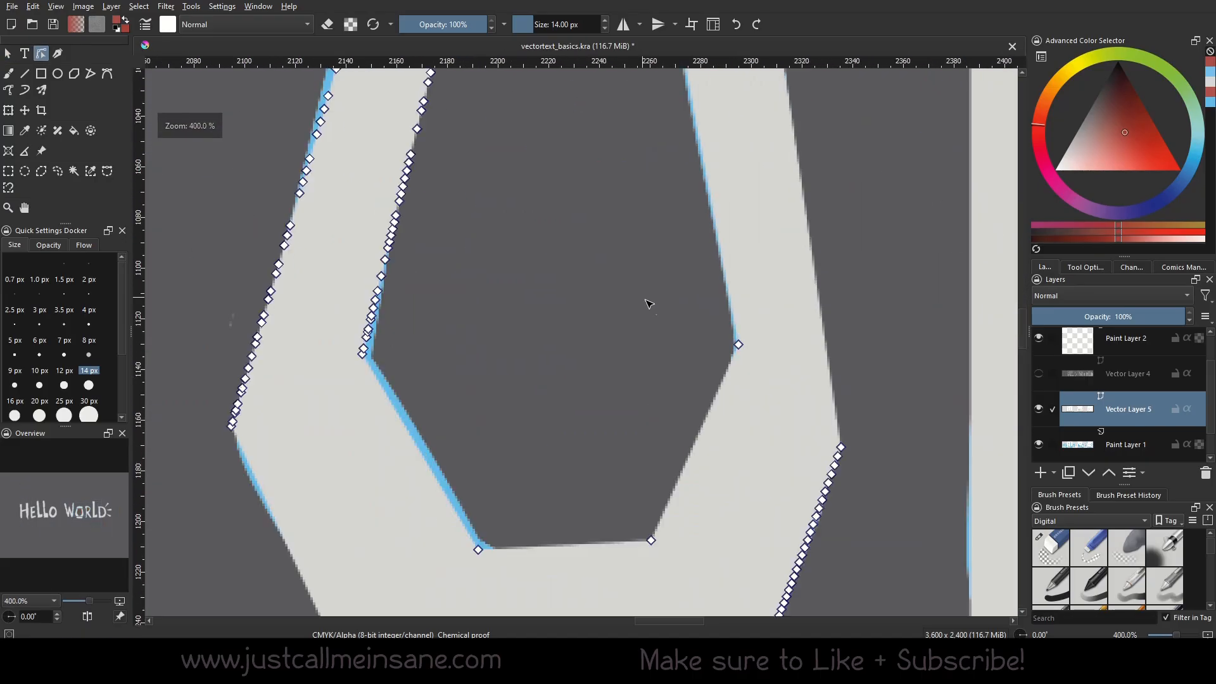
scroll(710, 372, down, 2)
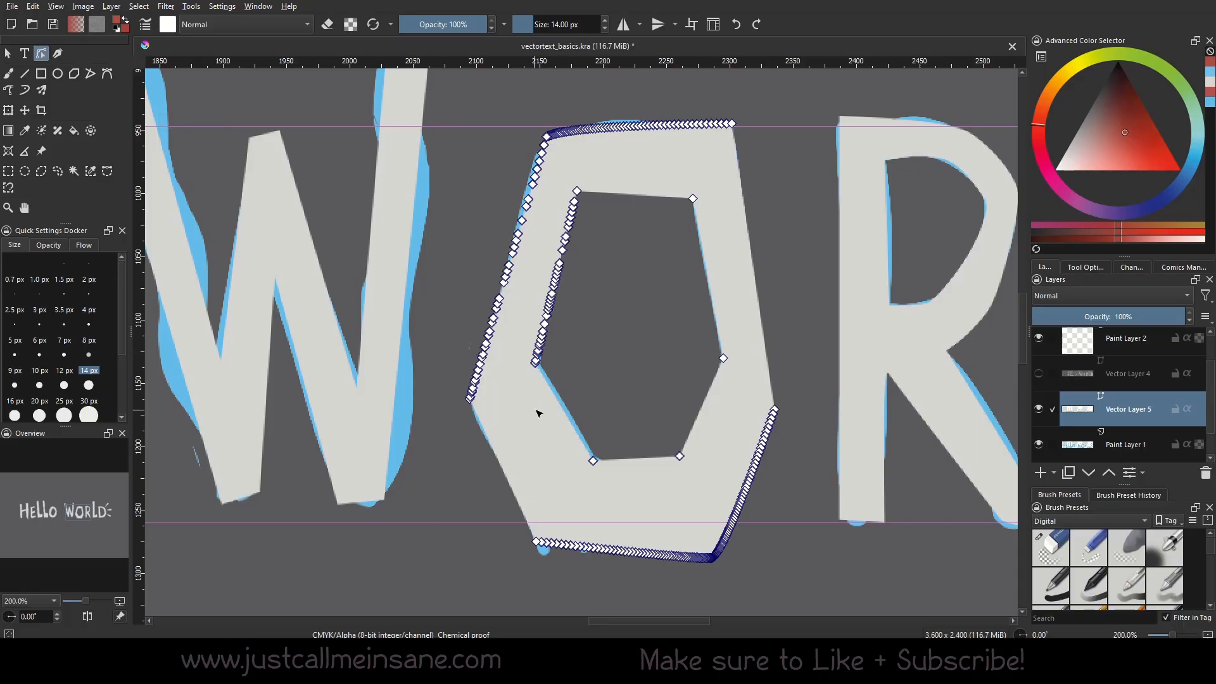
drag(575, 260, 514, 334)
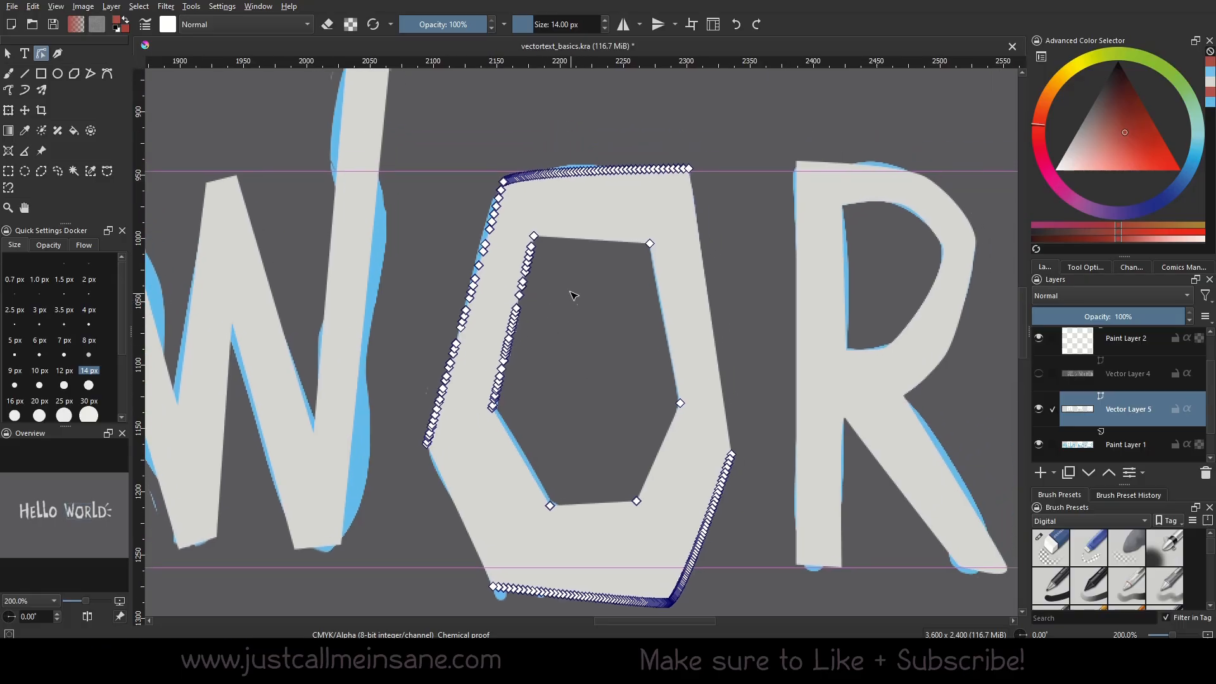
Try adding, moving and deleting nodes on the top edge of the O's inner hole, and undo the edits while keeping the subtraction.
double_click(550, 237)
drag(549, 238, 616, 204)
key(Delete)
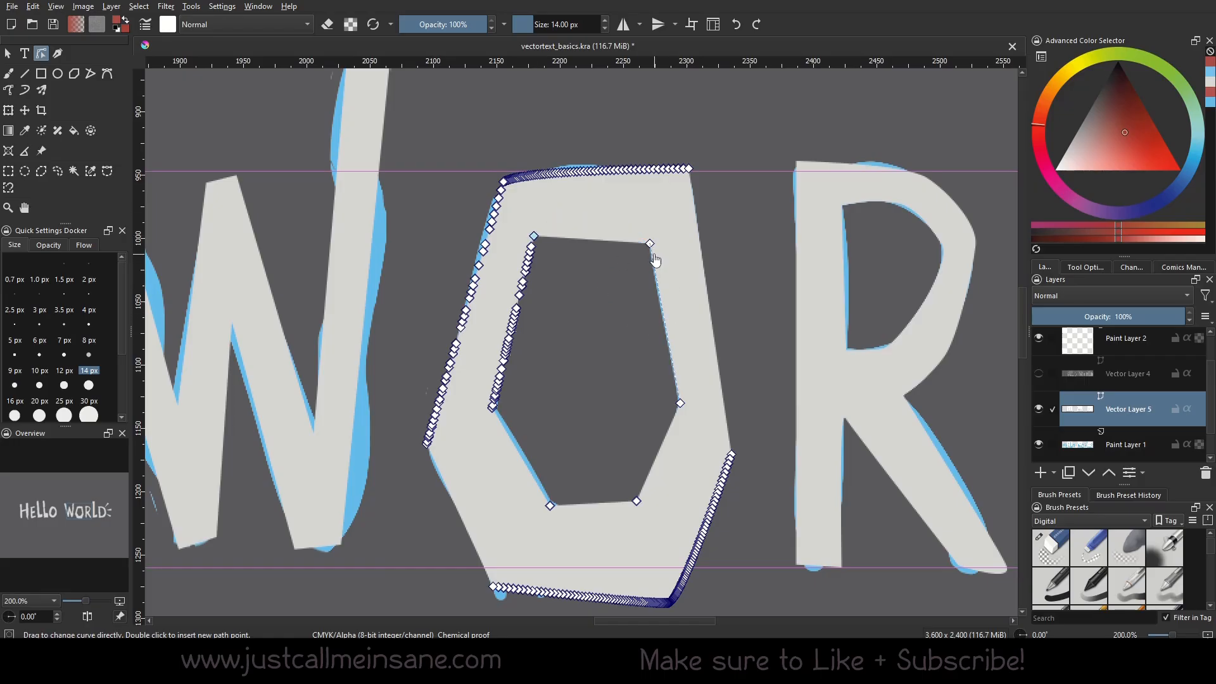
double_click(585, 238)
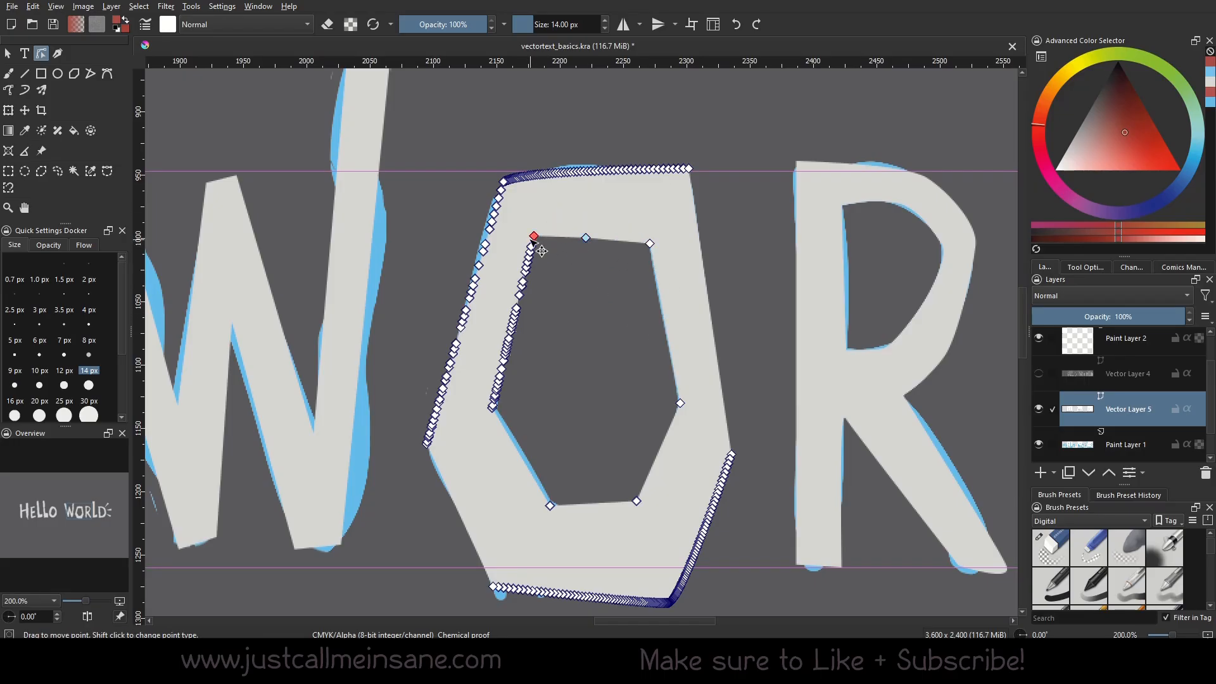
drag(554, 238, 537, 233)
key(ctrl+z)
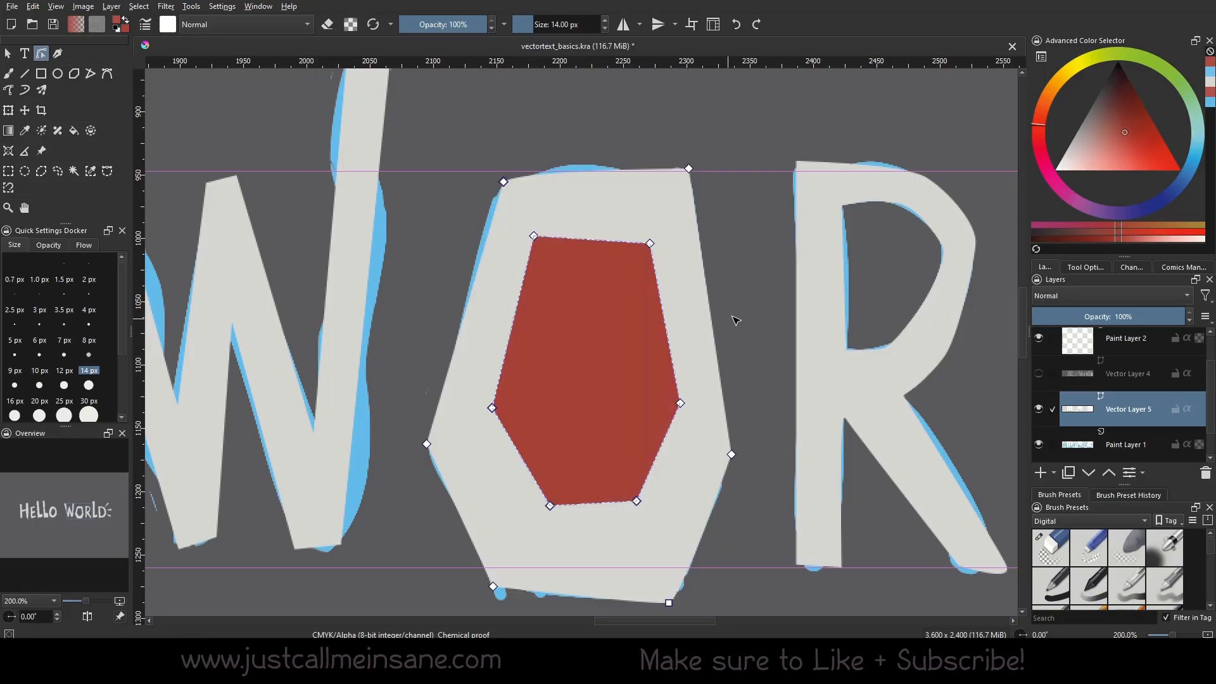
click(760, 27)
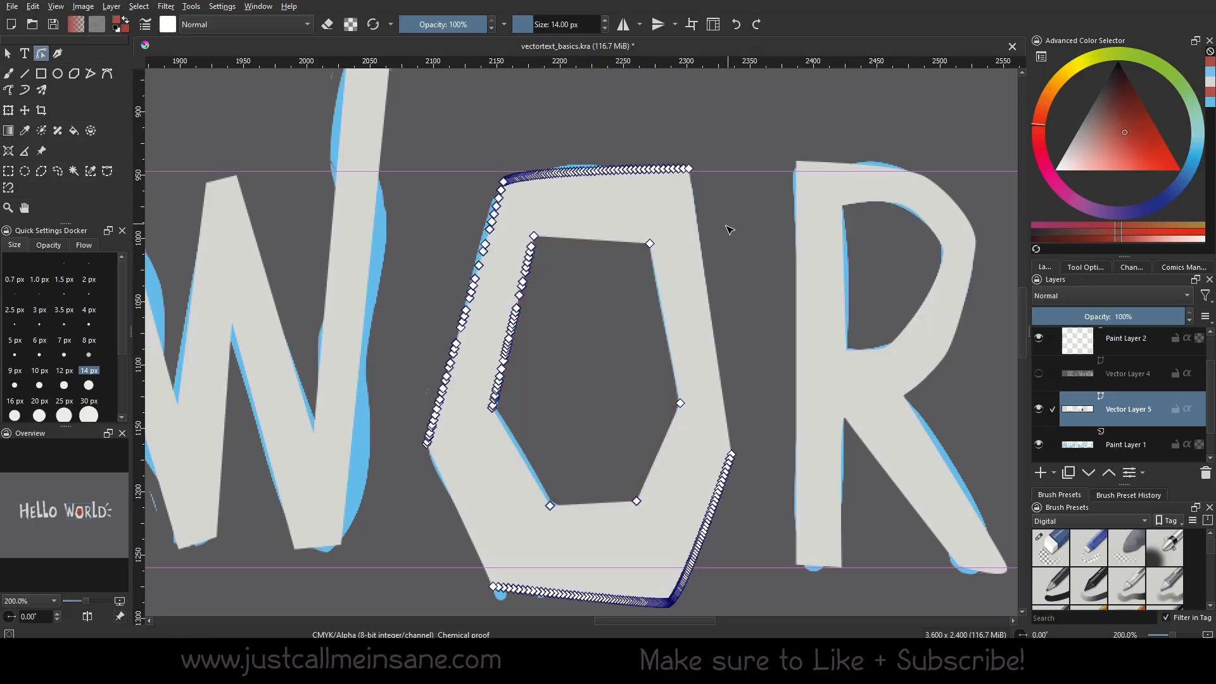
Open the R and the D of World for node editing and examine the nodes on their curves.
drag(716, 229, 526, 231)
click(626, 227)
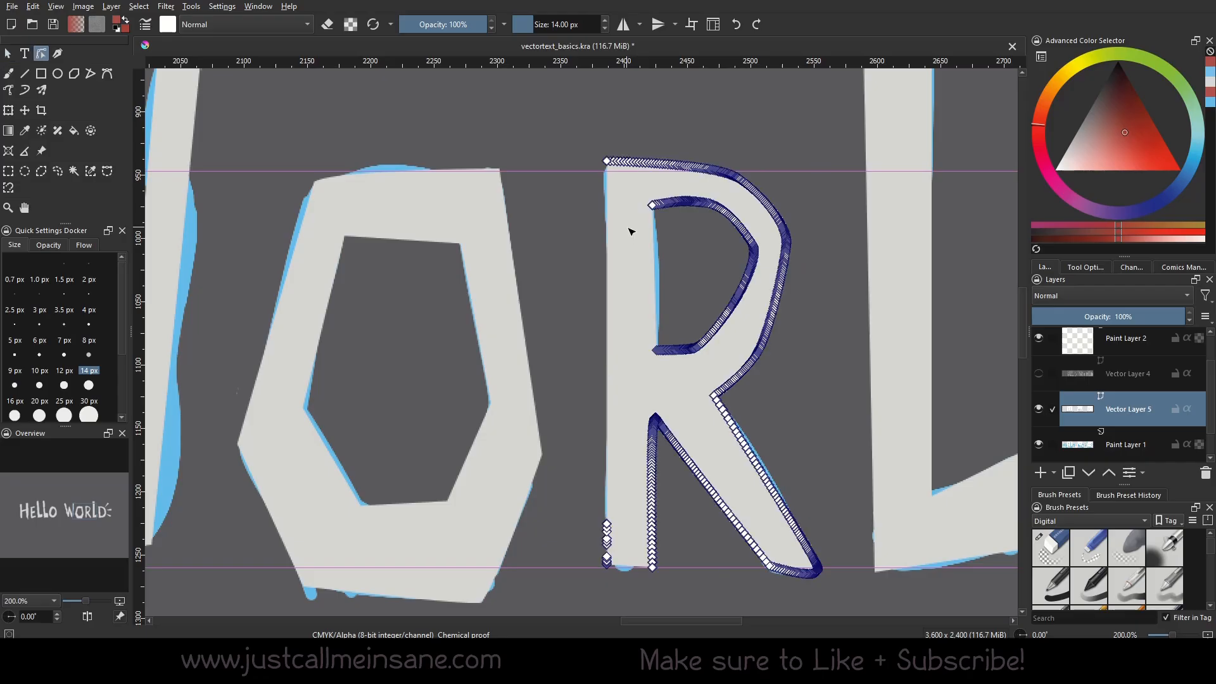
scroll(633, 254, right, 7)
click(643, 280)
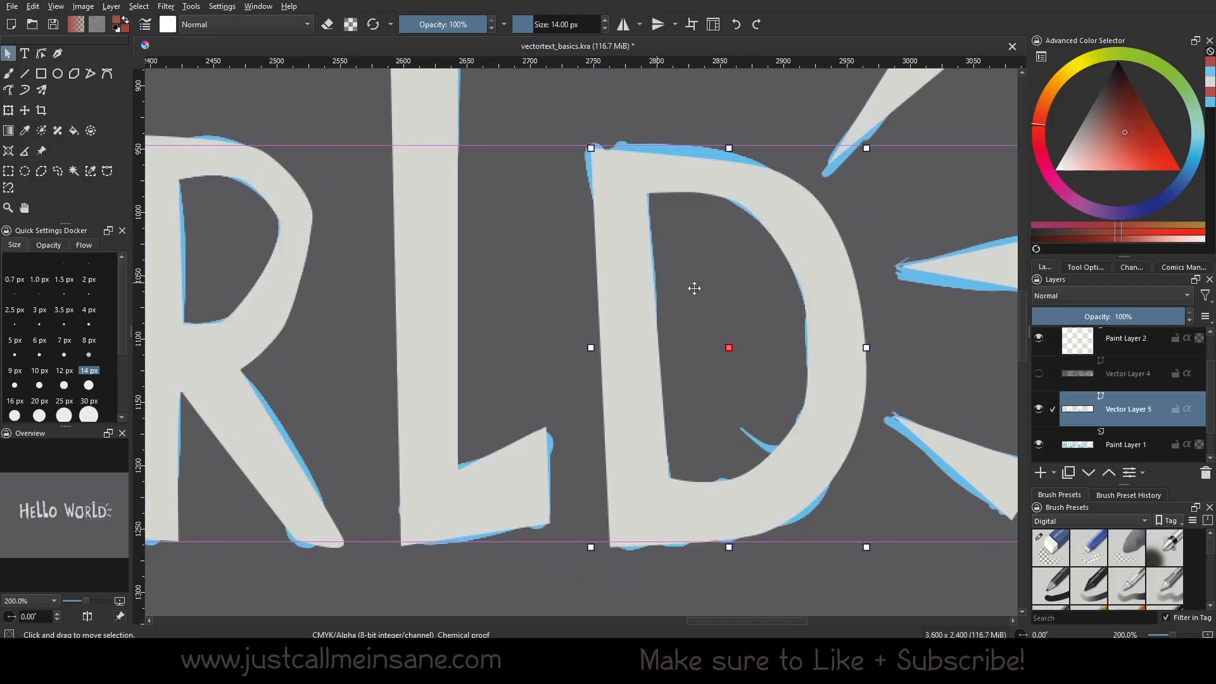
scroll(633, 285, right, 3)
double_click(628, 270)
scroll(561, 312, down, 3)
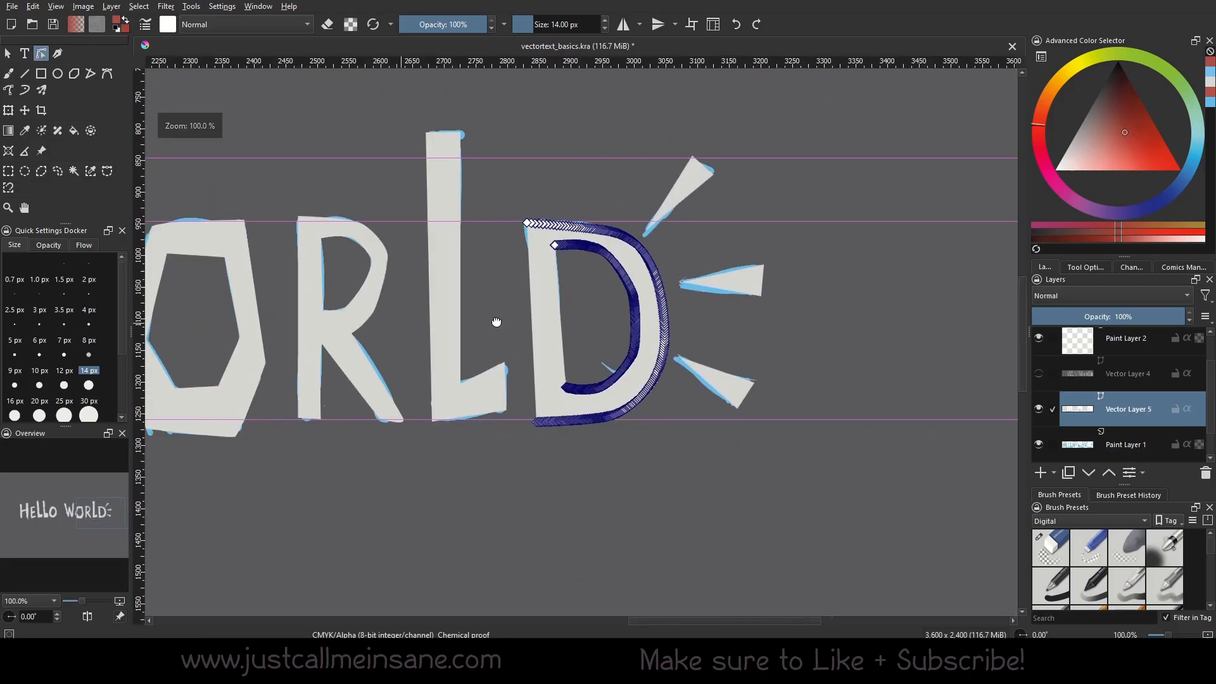
Deselect the D, hide Vector Layer 5 to examine the cut-out details in the painted Hello lettering, and show the layer again.
scroll(413, 320, left, 10)
drag(710, 331, 624, 359)
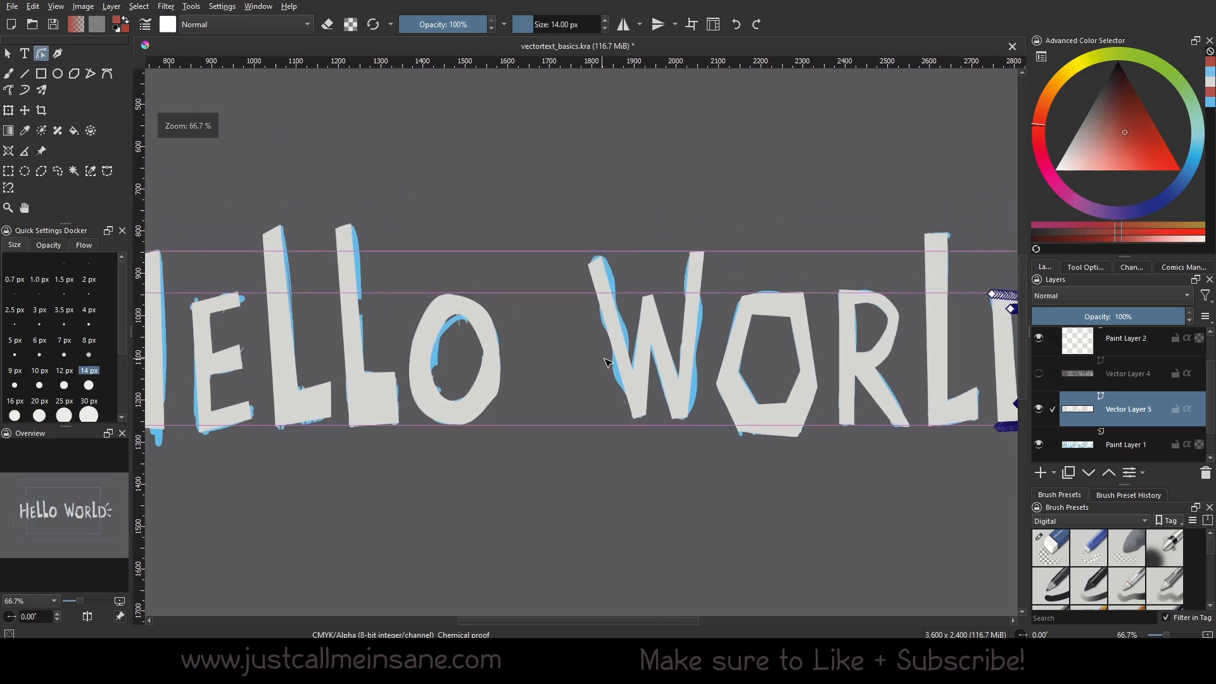
scroll(615, 356, down, 1)
click(7, 53)
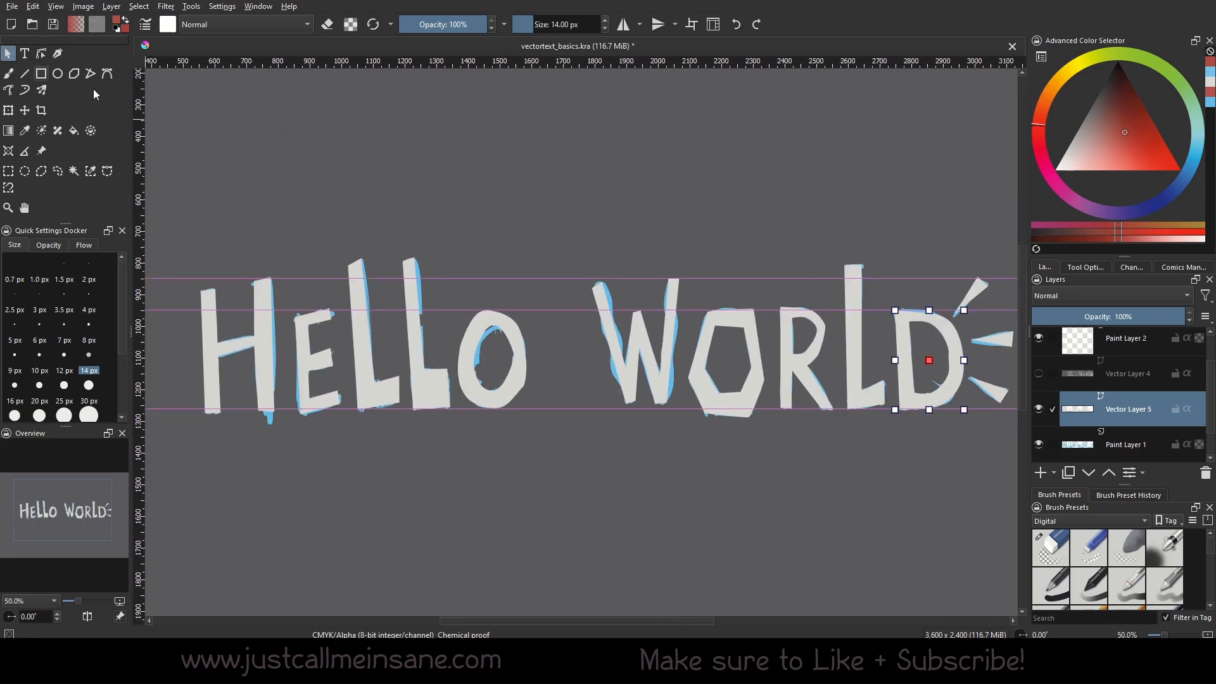
click(695, 404)
scroll(570, 383, up, 1)
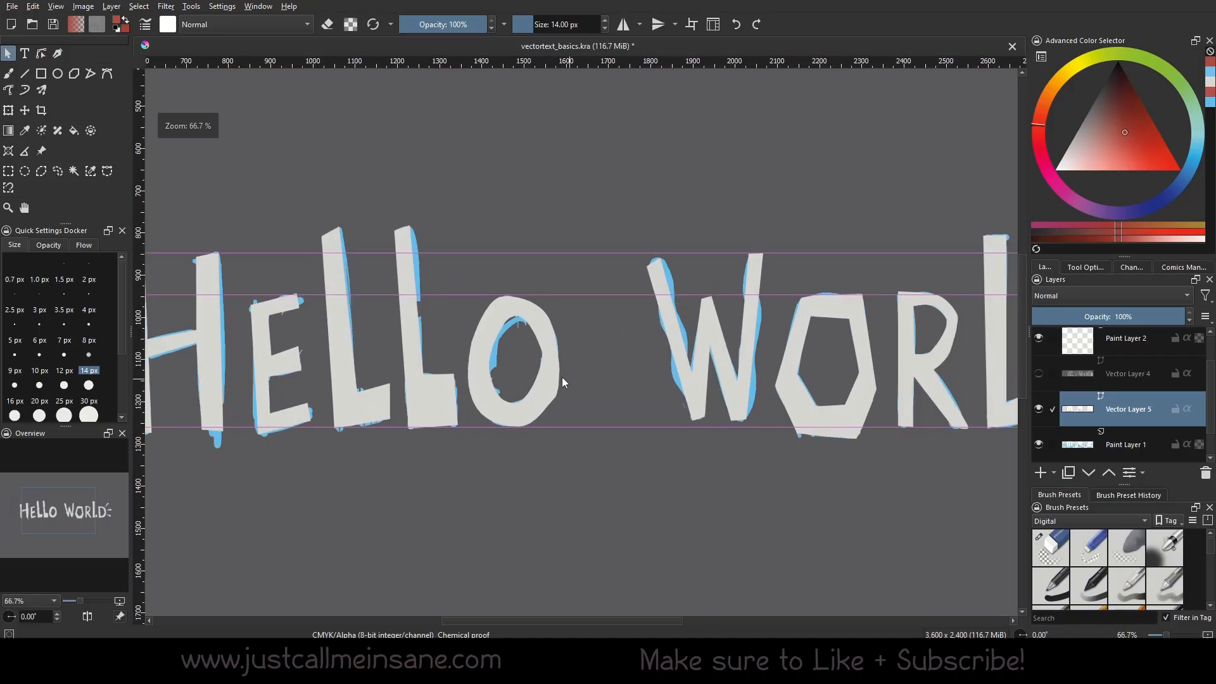
scroll(560, 377, up, 1)
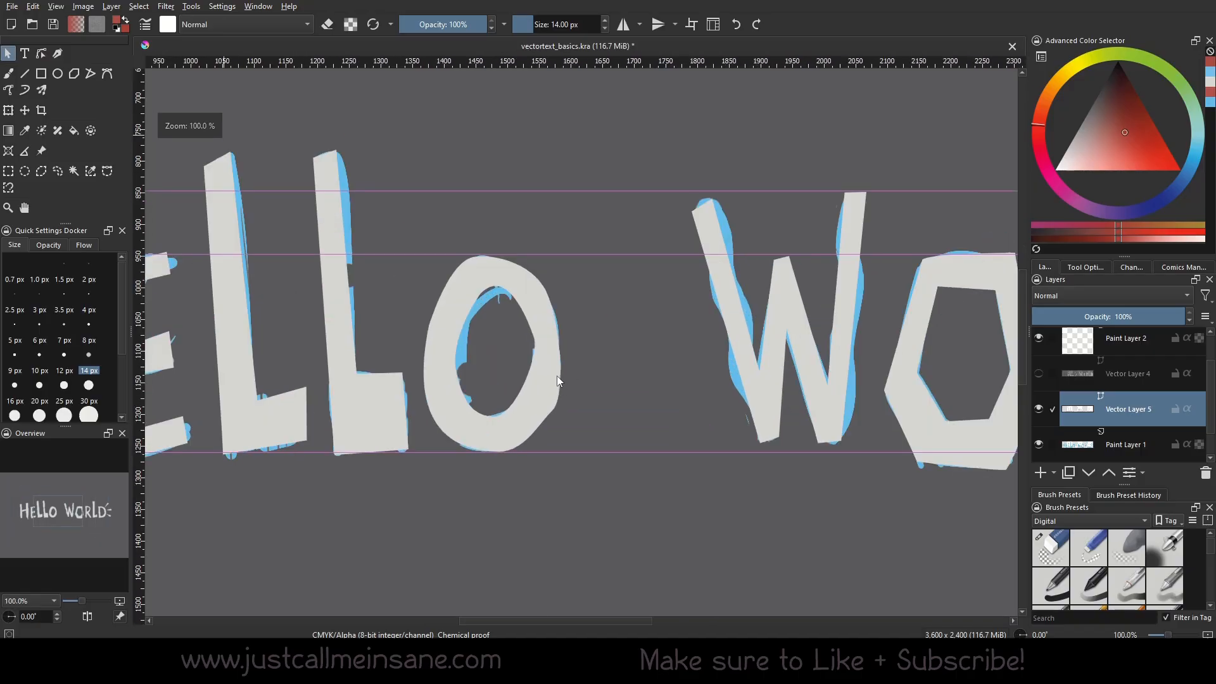
click(1039, 408)
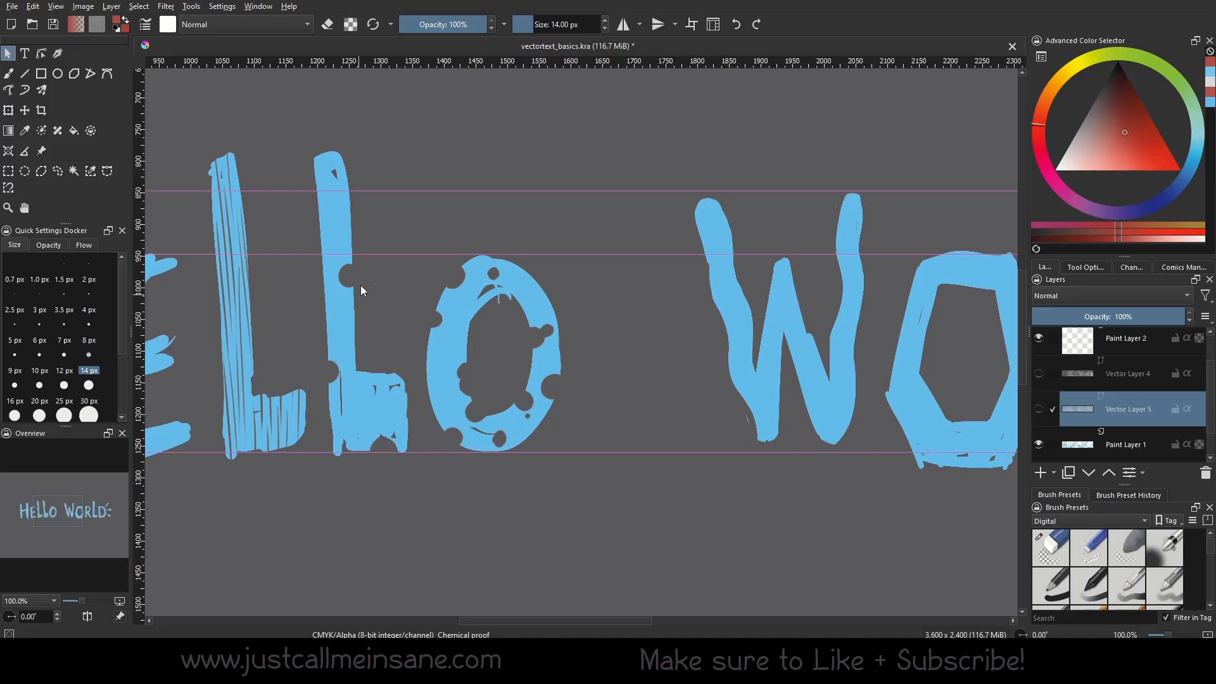
drag(619, 314, 810, 322)
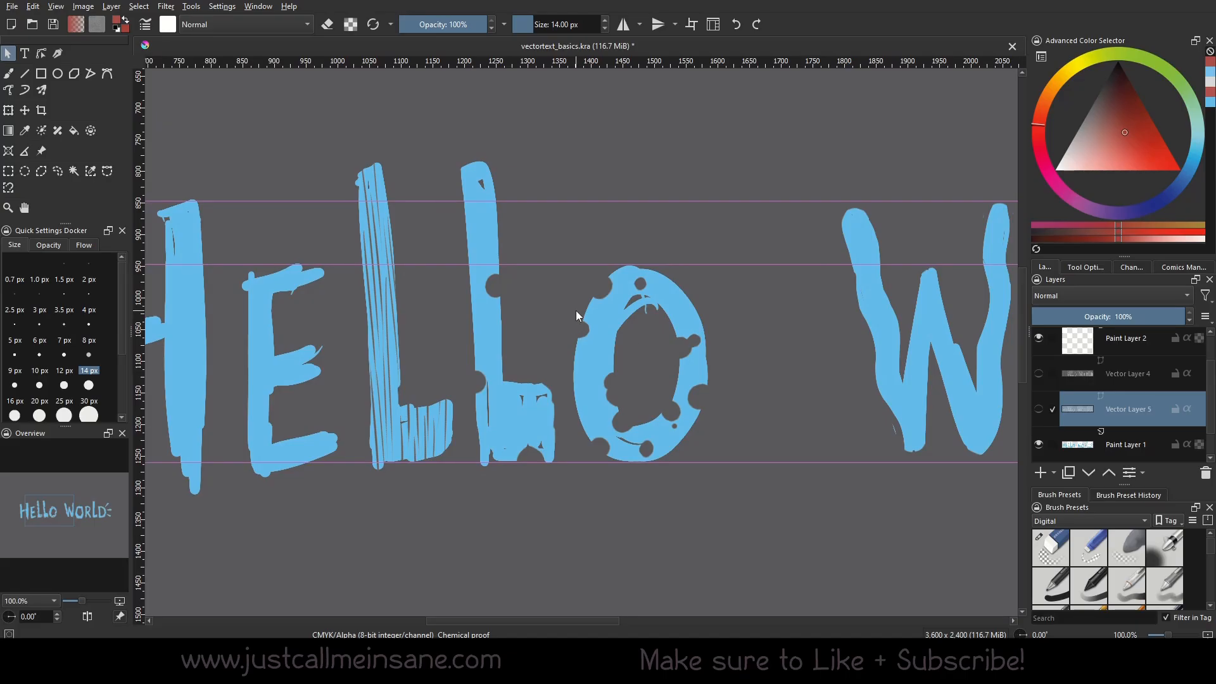
click(1041, 408)
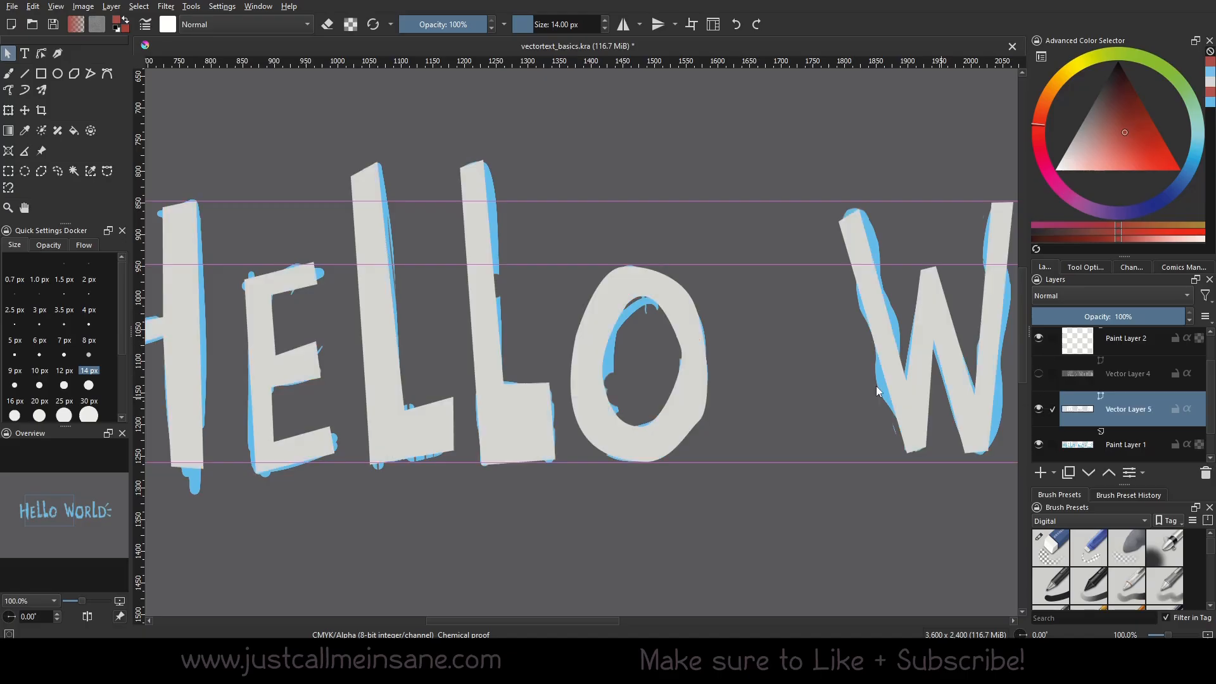
Draw a small circle above the gap between Hello's second L and O and set its stroke to None.
click(58, 74)
drag(555, 124, 614, 178)
click(8, 54)
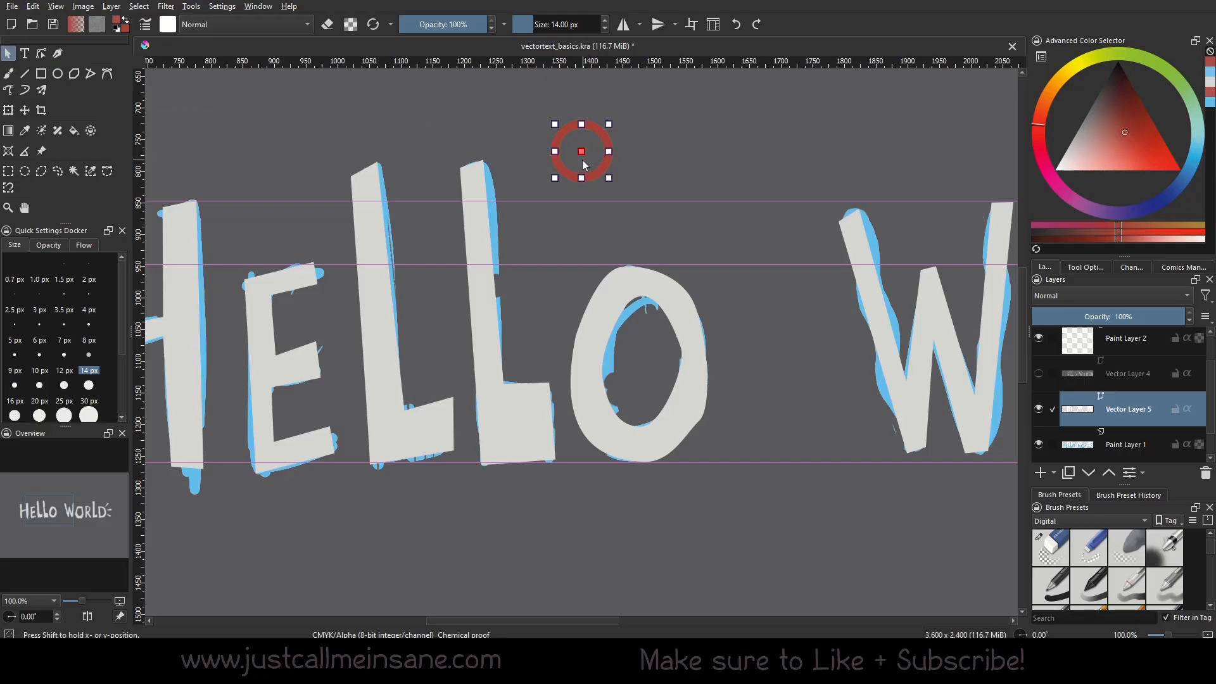
click(1085, 269)
click(1076, 317)
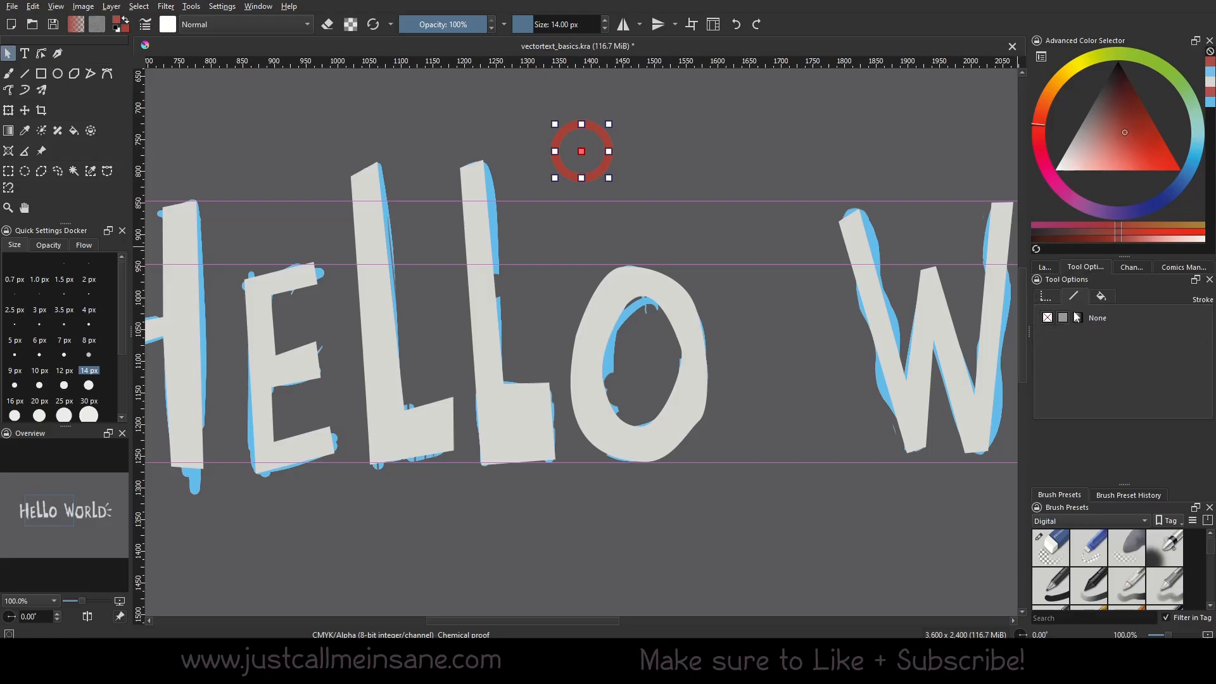
Give the small circle above the gap between Hello's second L and O a solid pale green fill.
click(1062, 317)
click(610, 162)
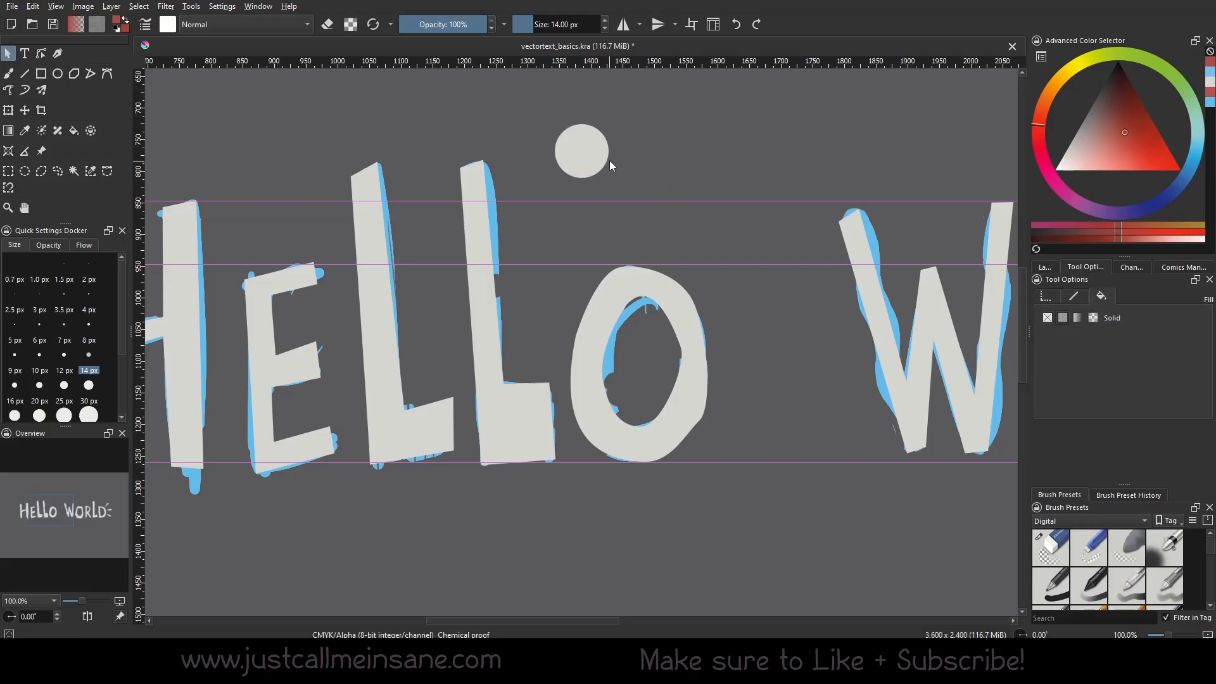
click(602, 158)
click(1123, 128)
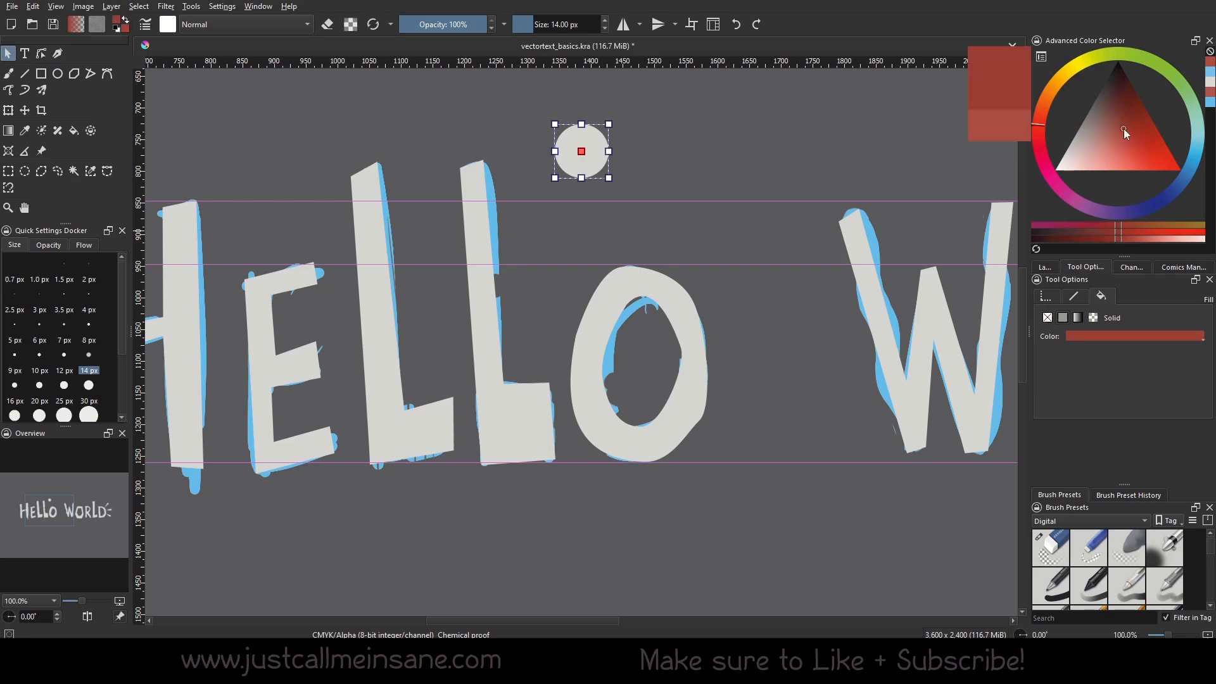
click(1183, 134)
click(1184, 97)
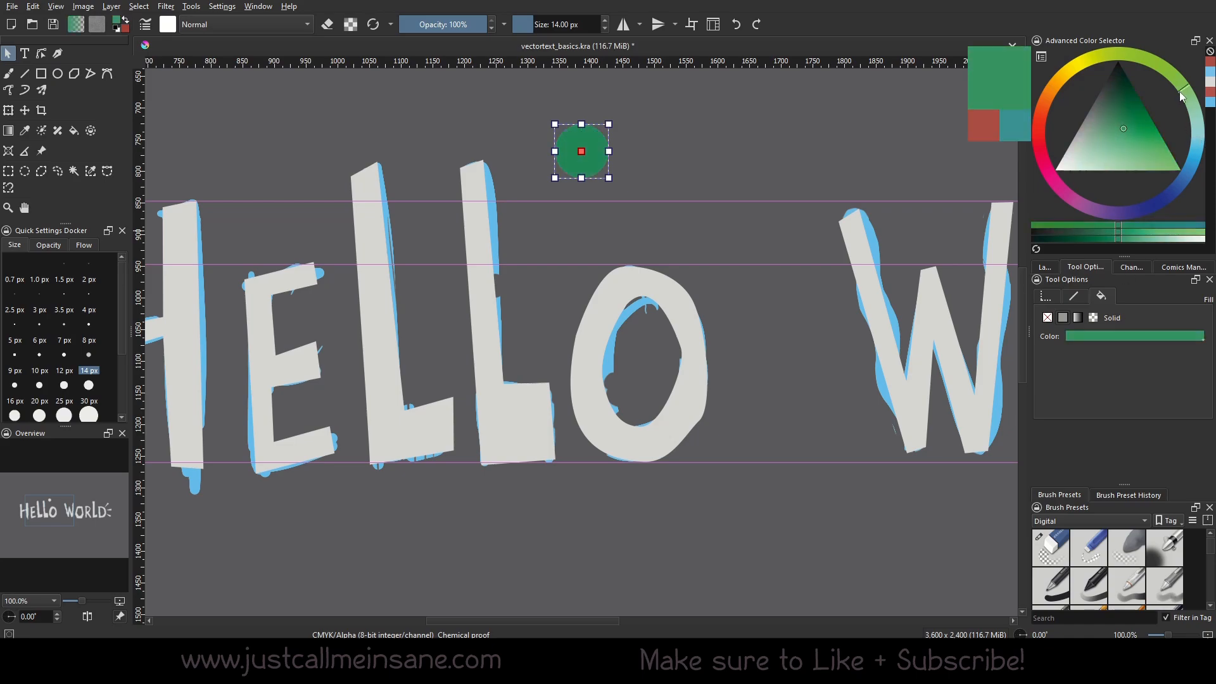
click(1116, 143)
click(1131, 170)
Move the green circle onto Hello's second L and paste resized copies, placing six circles along its stem and foot.
drag(597, 148, 572, 381)
scroll(524, 292, up, 1)
key(ctrl+c)
key(ctrl+v)
scroll(455, 442, up, 2)
key(ctrl+c)
key(ctrl+v)
key(ctrl+c)
key(ctrl+v)
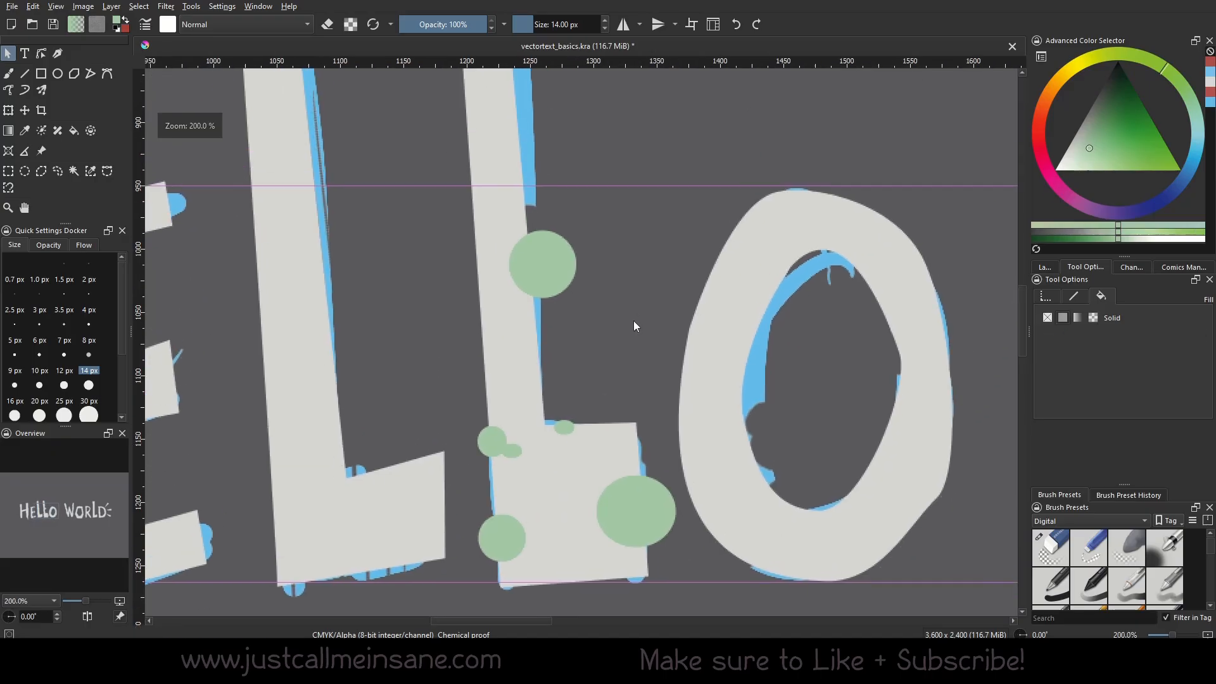
Subtract the green circle on the right side of the second L's stem from the letter.
click(553, 260)
scroll(613, 286, down, 1)
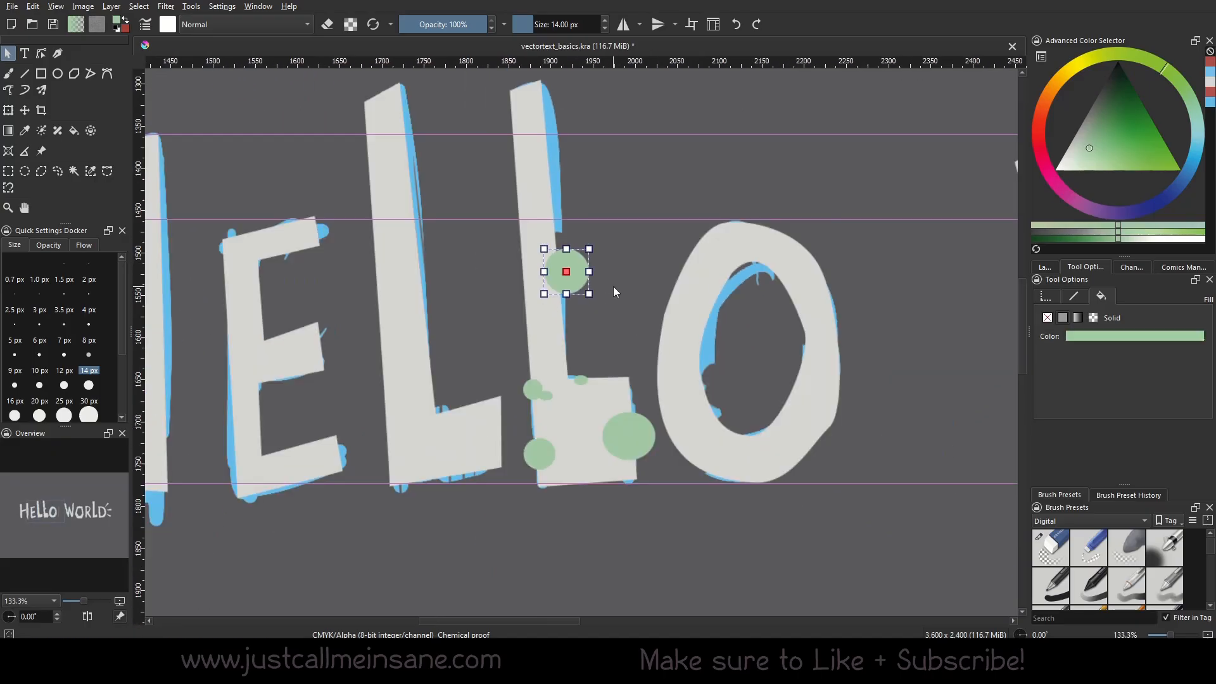
drag(613, 287, 578, 318)
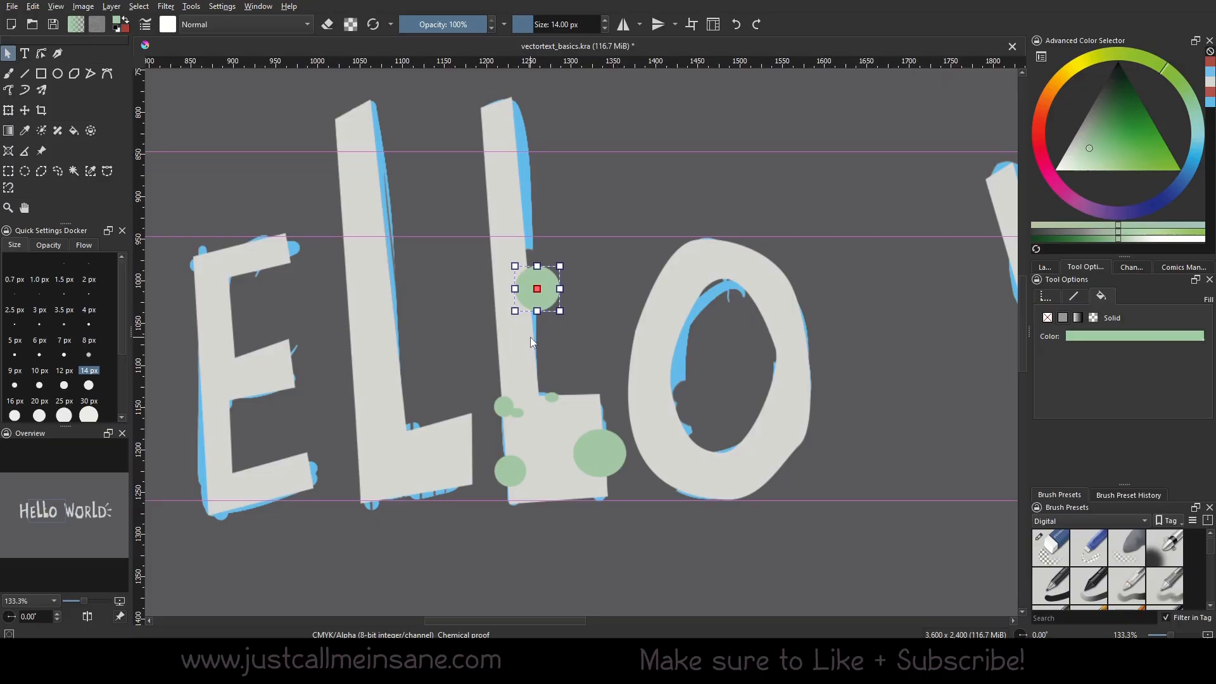
click(539, 156)
click(500, 193)
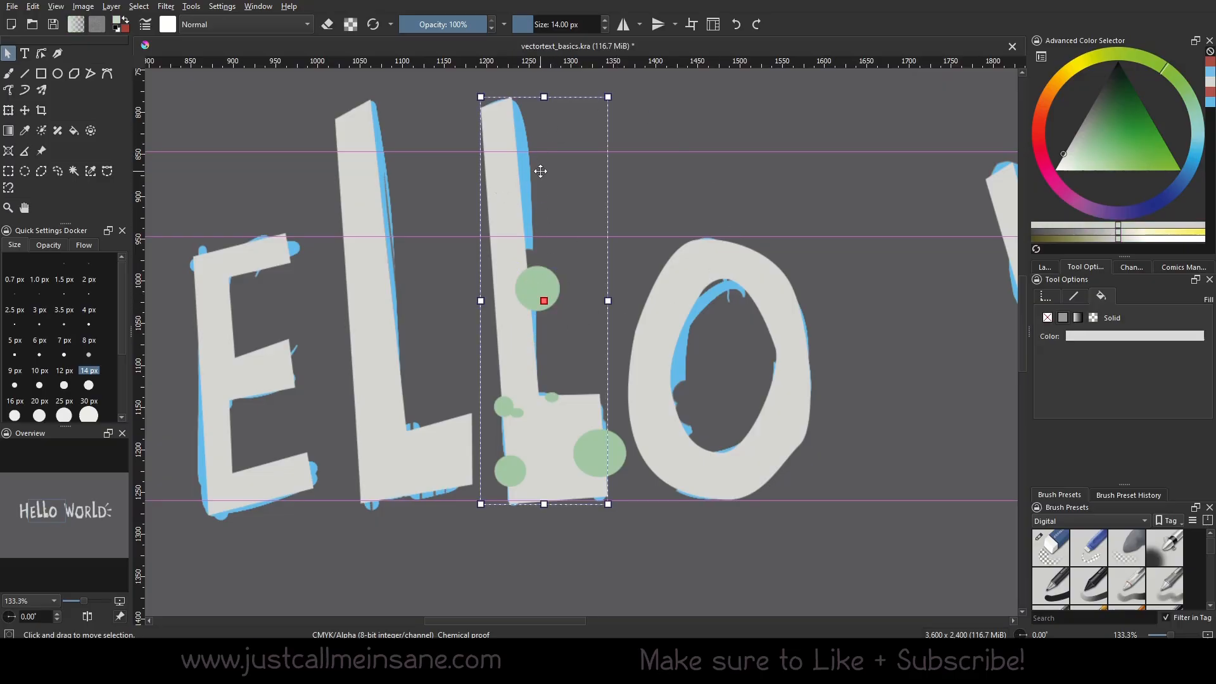
shift+click(548, 278)
right_click(544, 281)
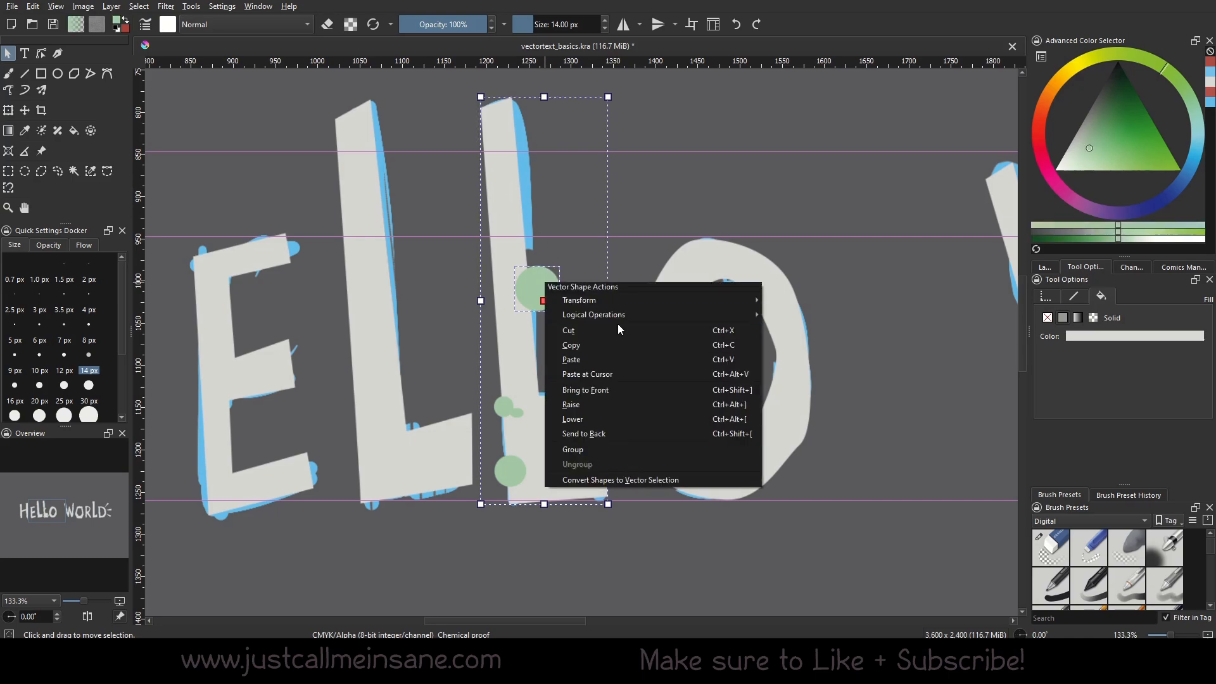
mouse_move(619, 308)
click(820, 344)
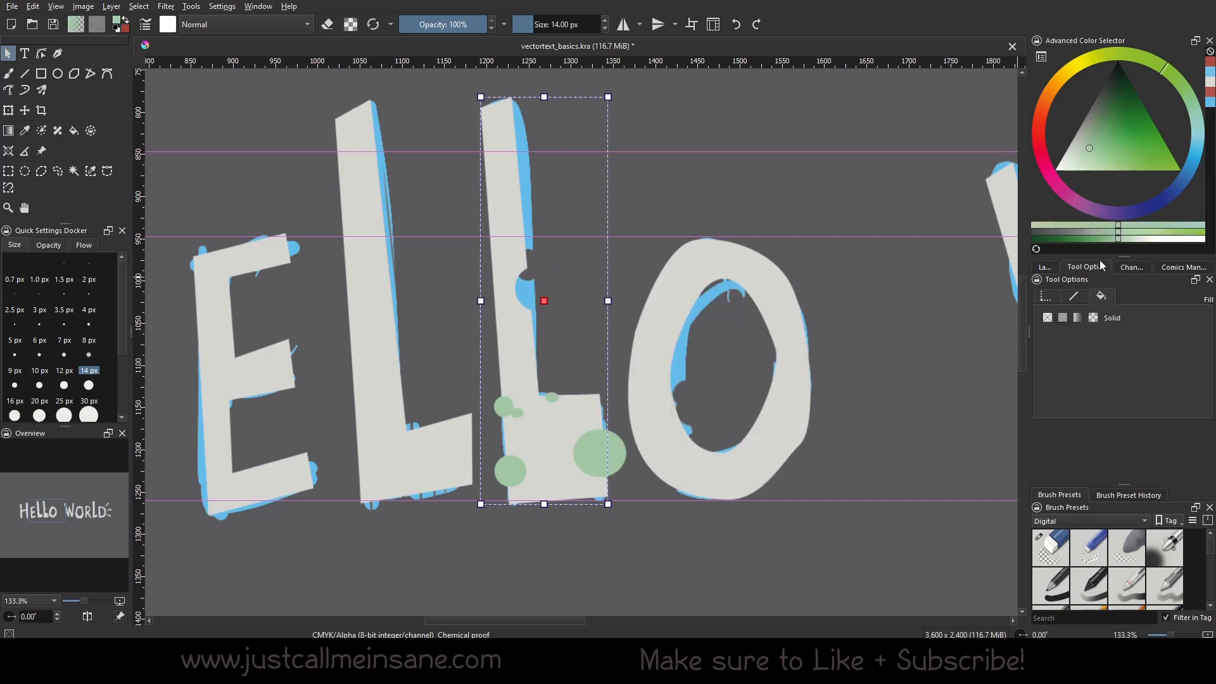
Subtract the large green circle on the right edge of the second L's foot from the letter.
scroll(568, 310, up, 2)
scroll(564, 302, down, 2)
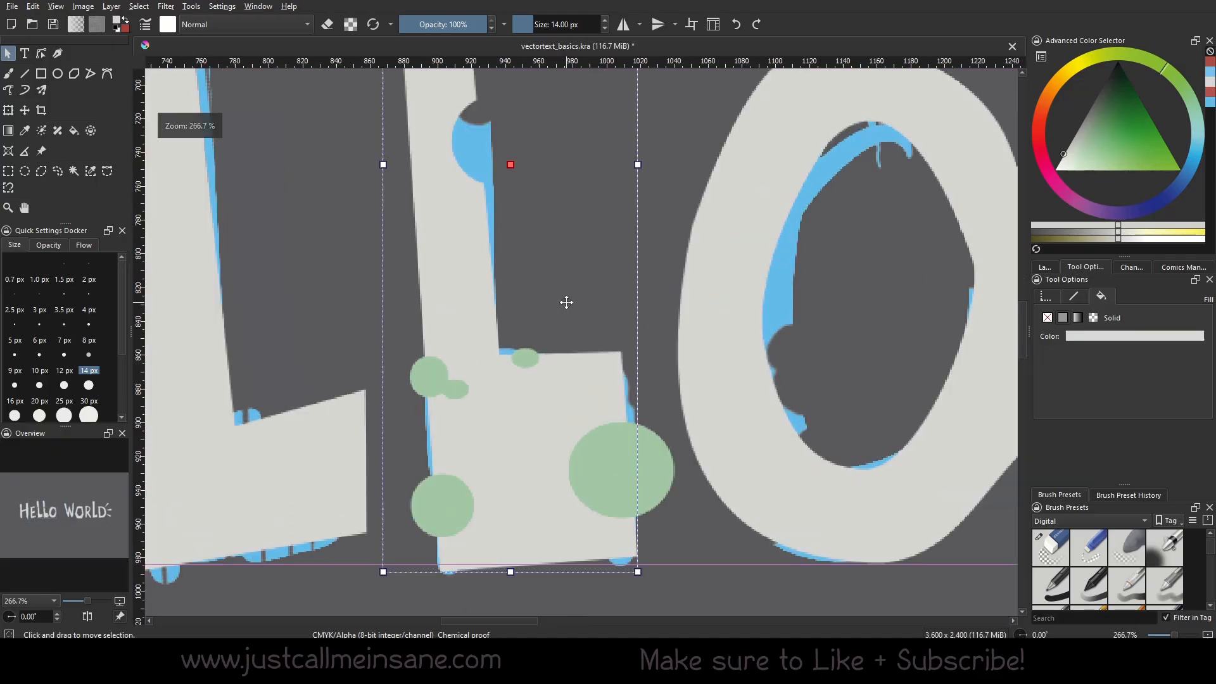
scroll(566, 301, up, 2)
click(653, 454)
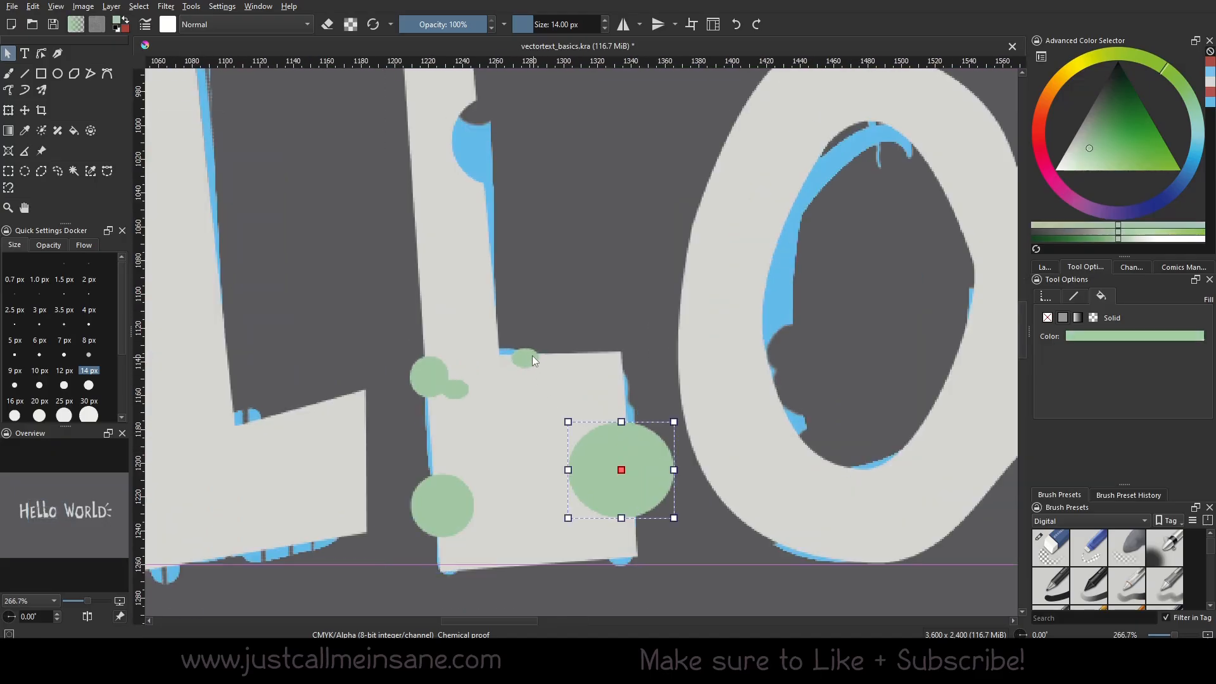
shift+click(602, 380)
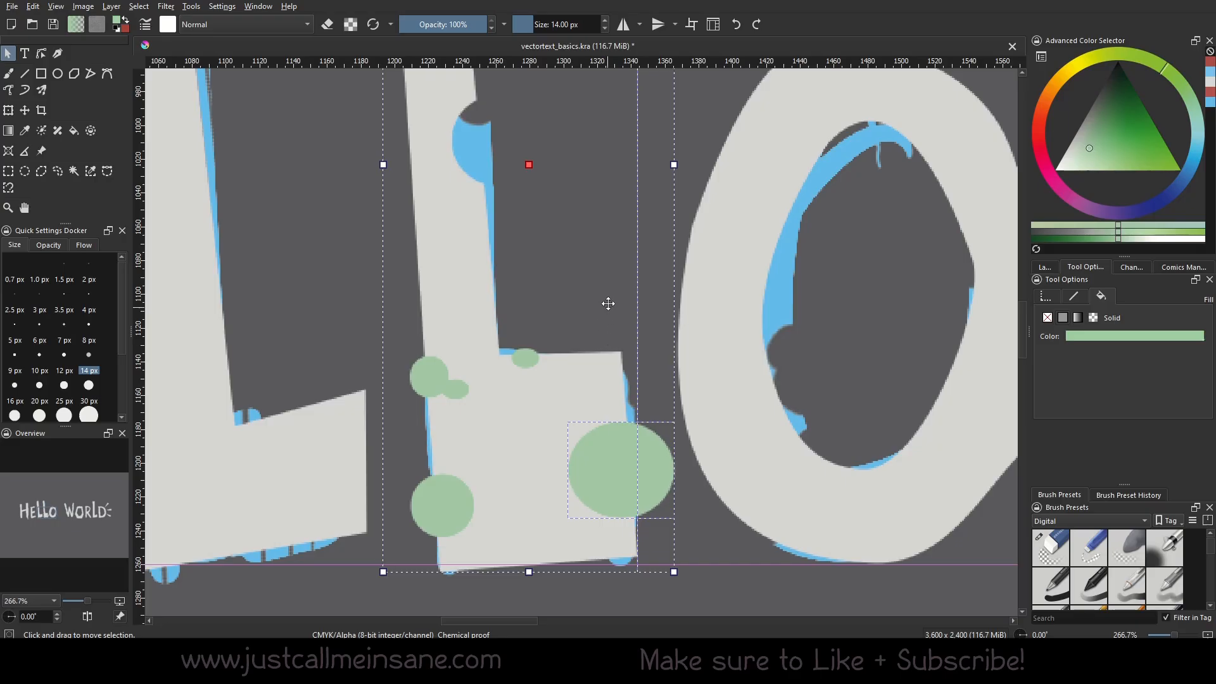
click(557, 380)
shift+click(624, 438)
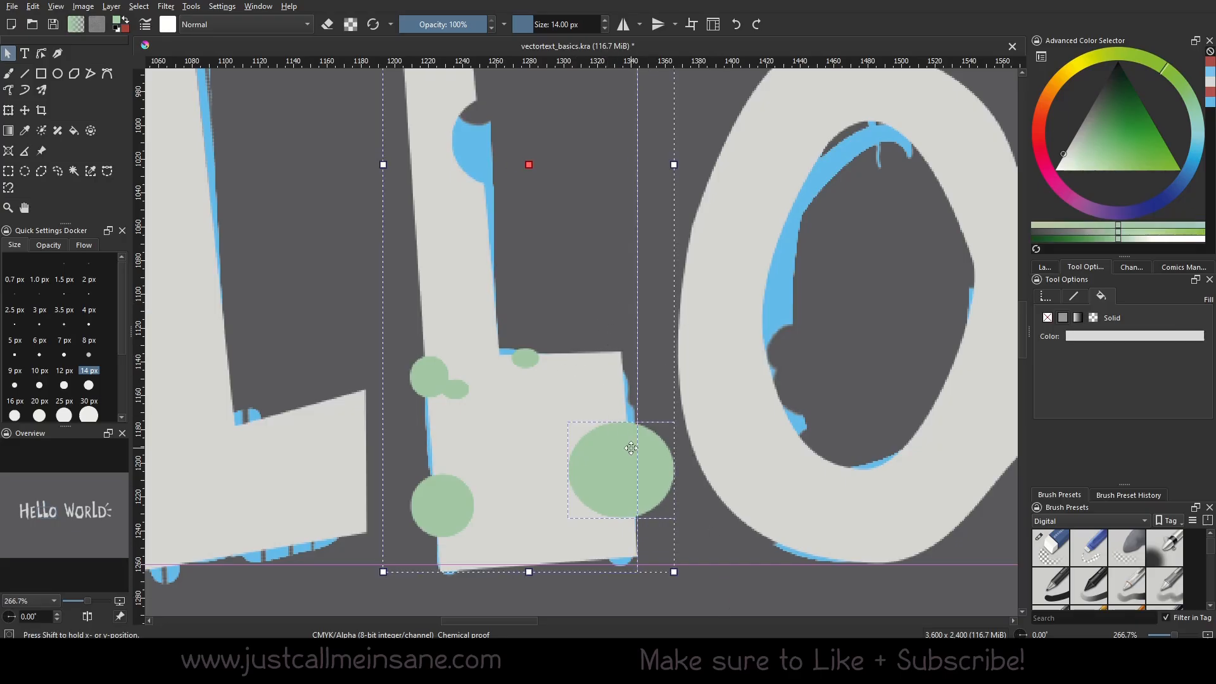
right_click(630, 447)
mouse_move(763, 484)
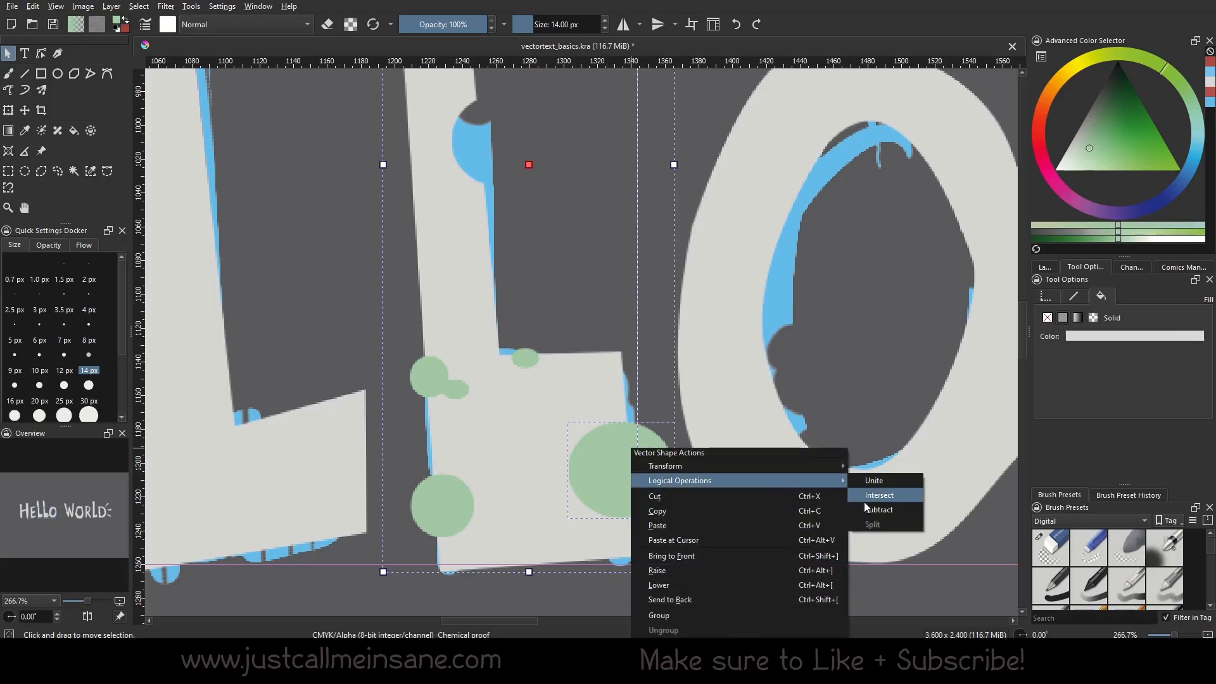
click(871, 509)
click(652, 317)
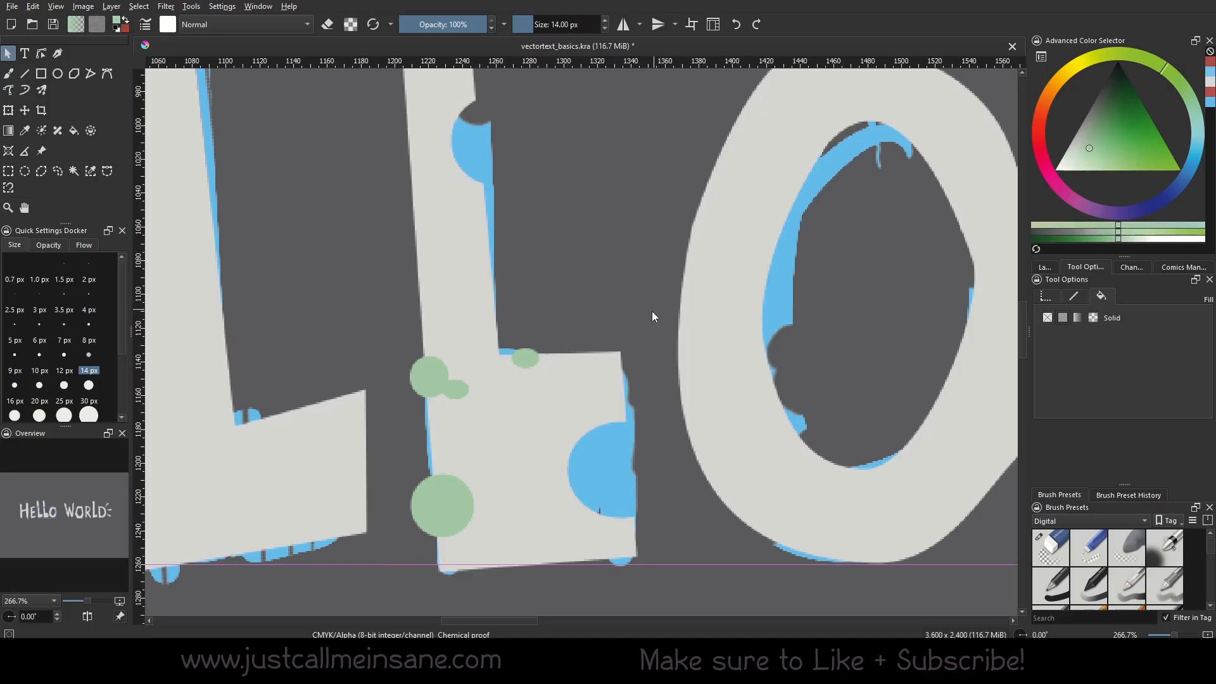
Subtract the small green ellipse on the top edge of the second L's foot from the letter.
click(584, 361)
shift+click(530, 361)
right_click(531, 366)
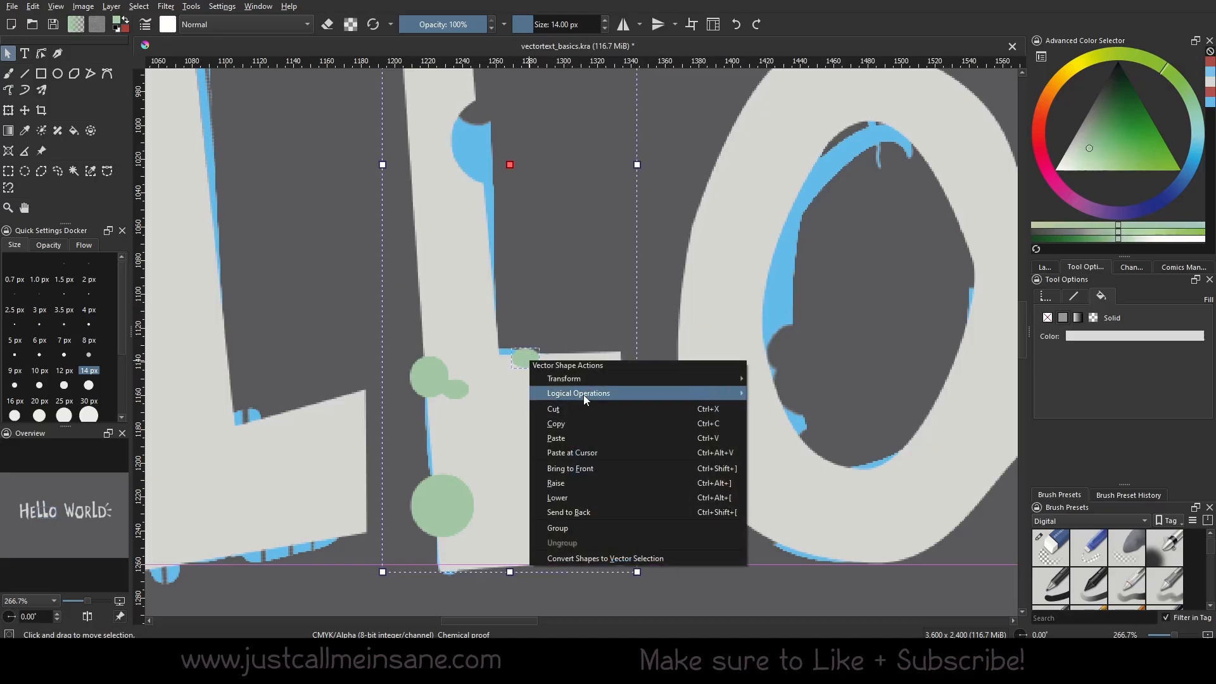
mouse_move(578, 393)
click(791, 415)
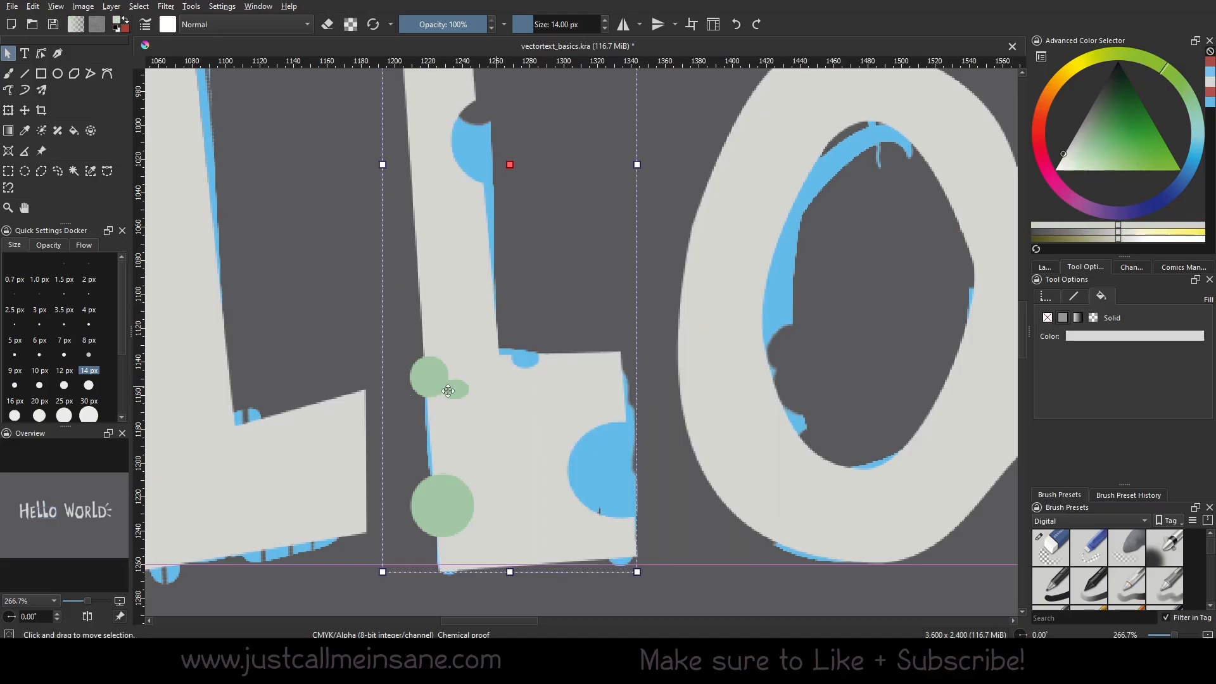
Subtract the three remaining green circles along the left edge of the second L and deselect the letter.
shift+click(424, 374)
right_click(425, 364)
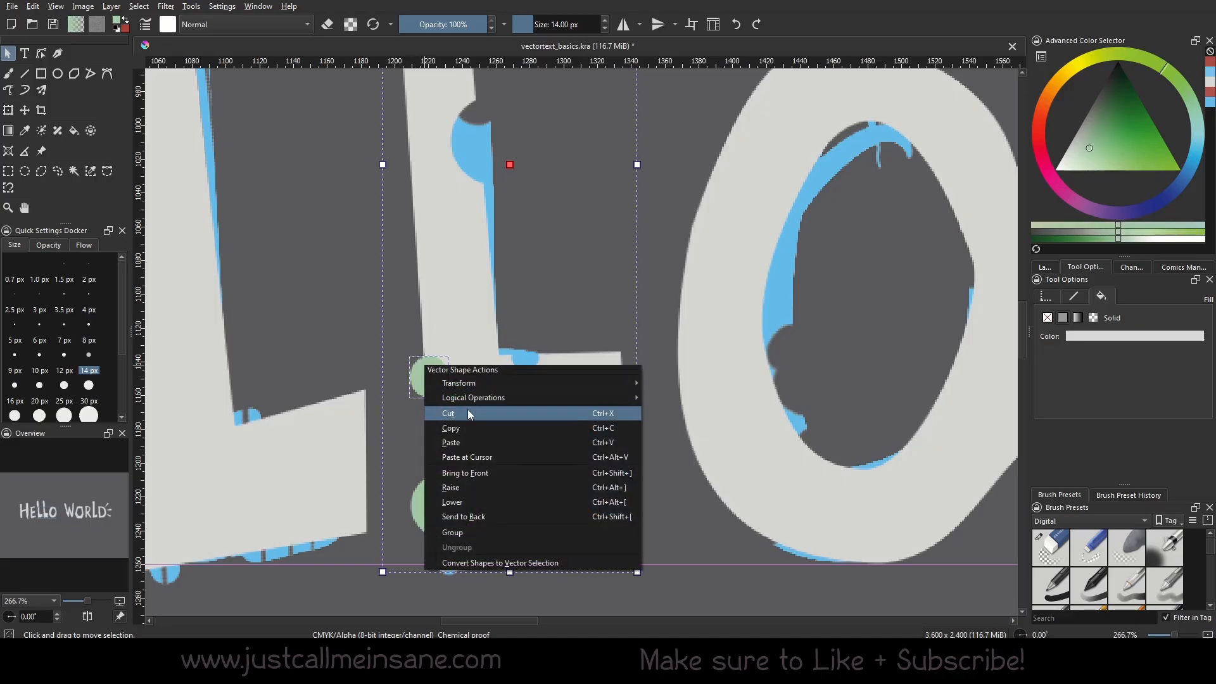
mouse_move(494, 395)
click(697, 425)
shift+click(454, 389)
shift+click(442, 505)
right_click(440, 508)
mouse_move(570, 334)
click(695, 364)
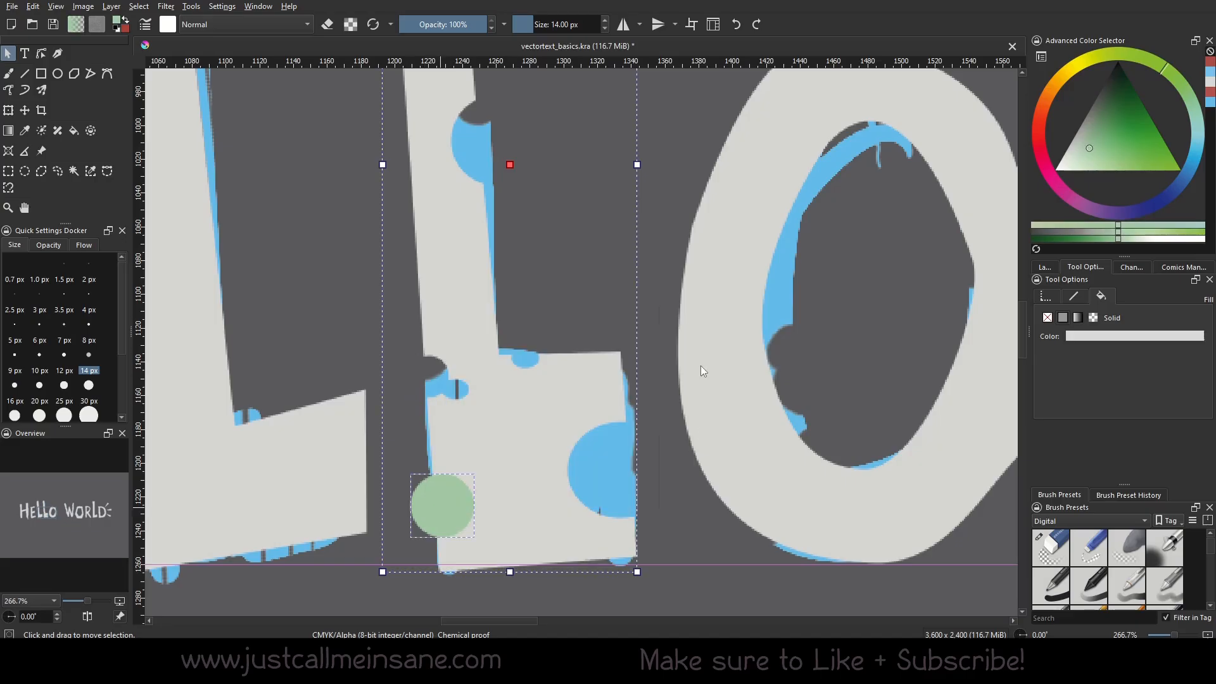
click(659, 361)
scroll(578, 349, down, 1)
Hide Paint Layer 1 to show the vector lettering with its cut-outs on its own.
click(1045, 266)
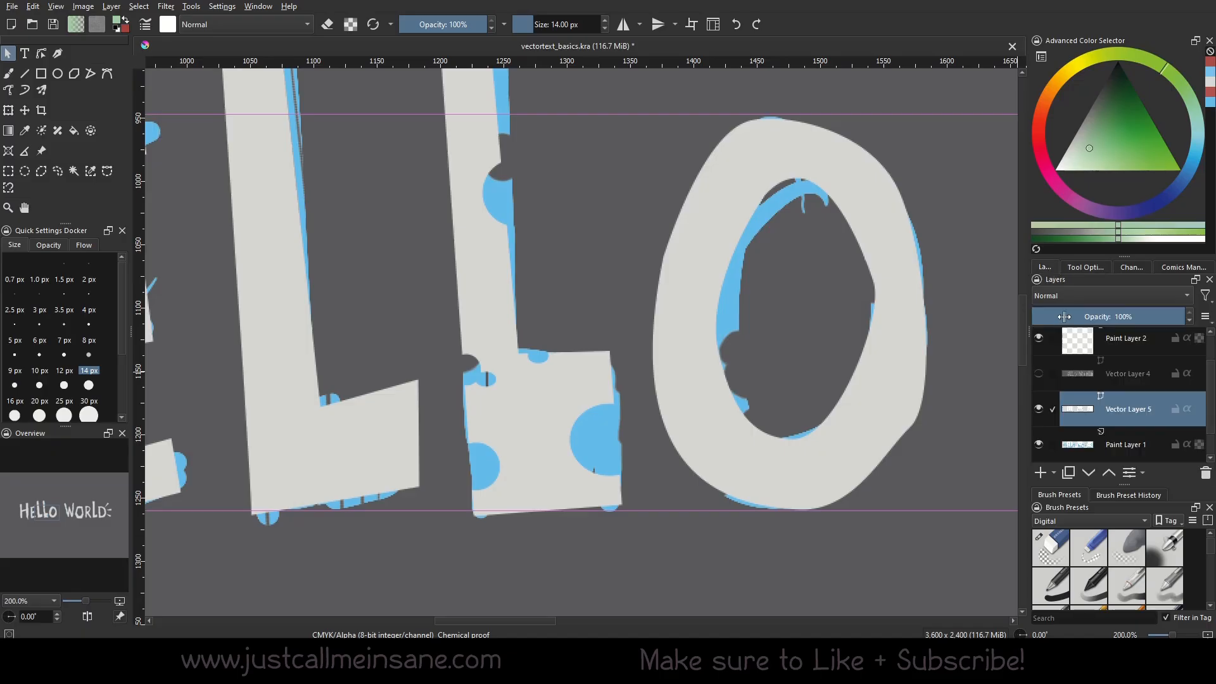
click(1038, 443)
scroll(564, 302, down, 2)
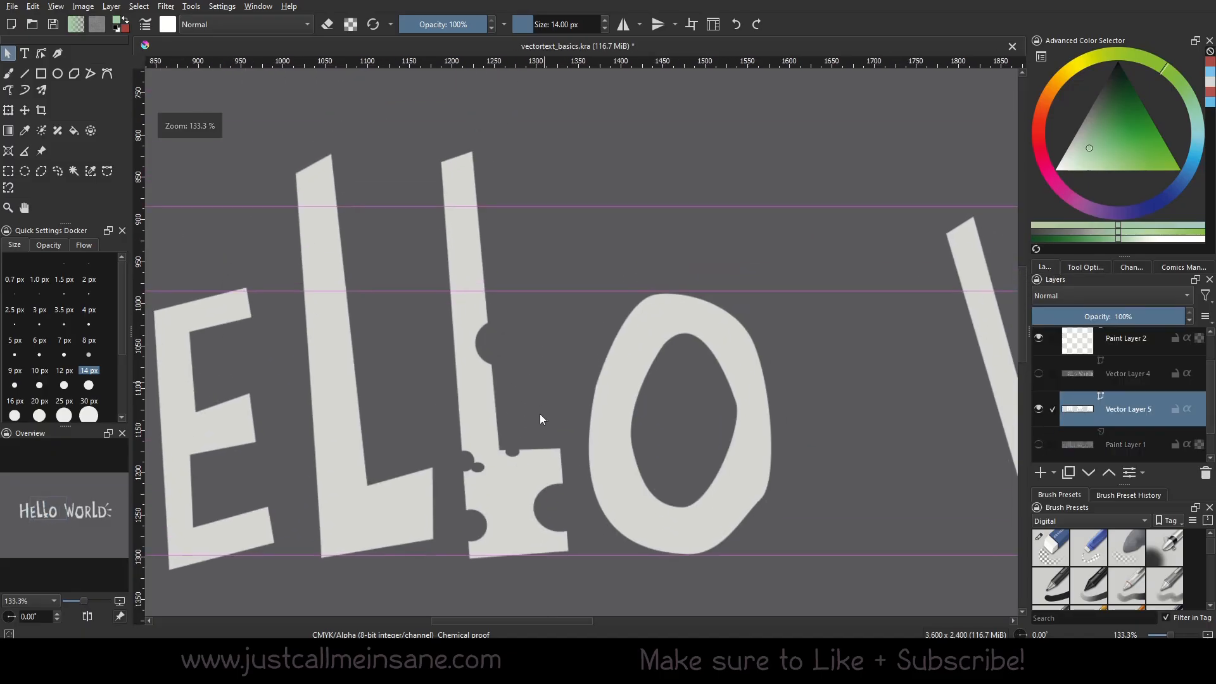
scroll(519, 452, up, 1)
Open the second L for node editing and shift the upper-left arc nodes of its large right cut-out up and outward.
double_click(521, 453)
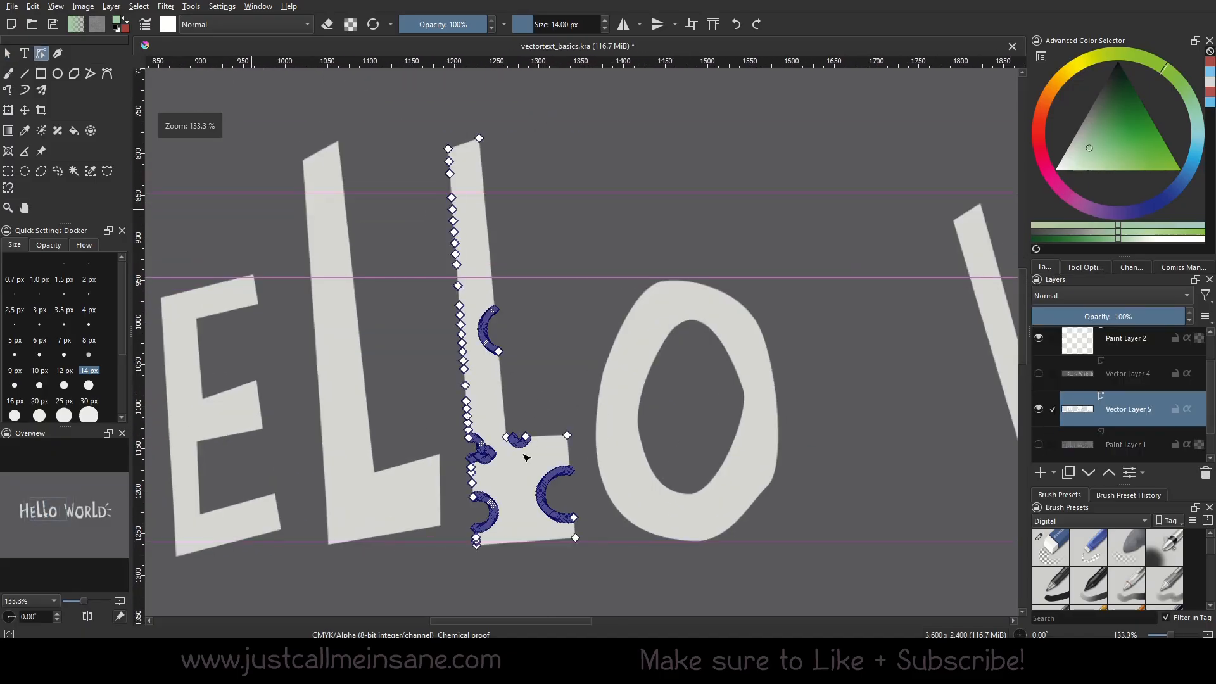
scroll(535, 475, up, 1)
scroll(535, 478, up, 3)
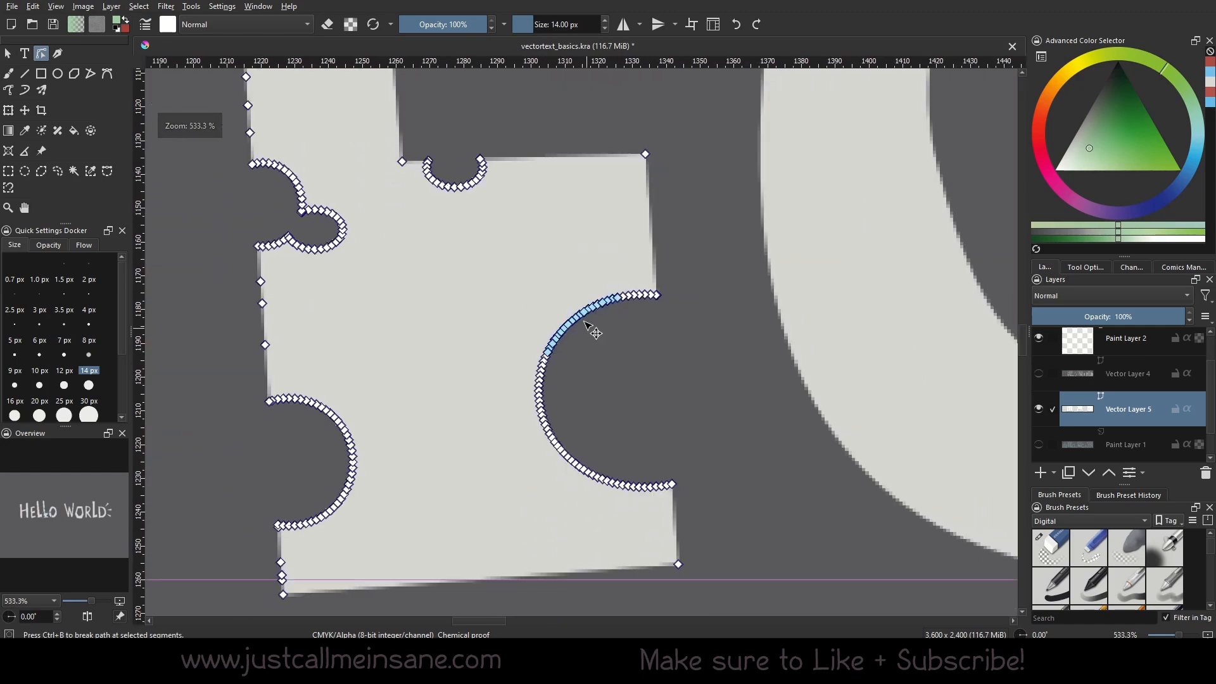
click(1074, 269)
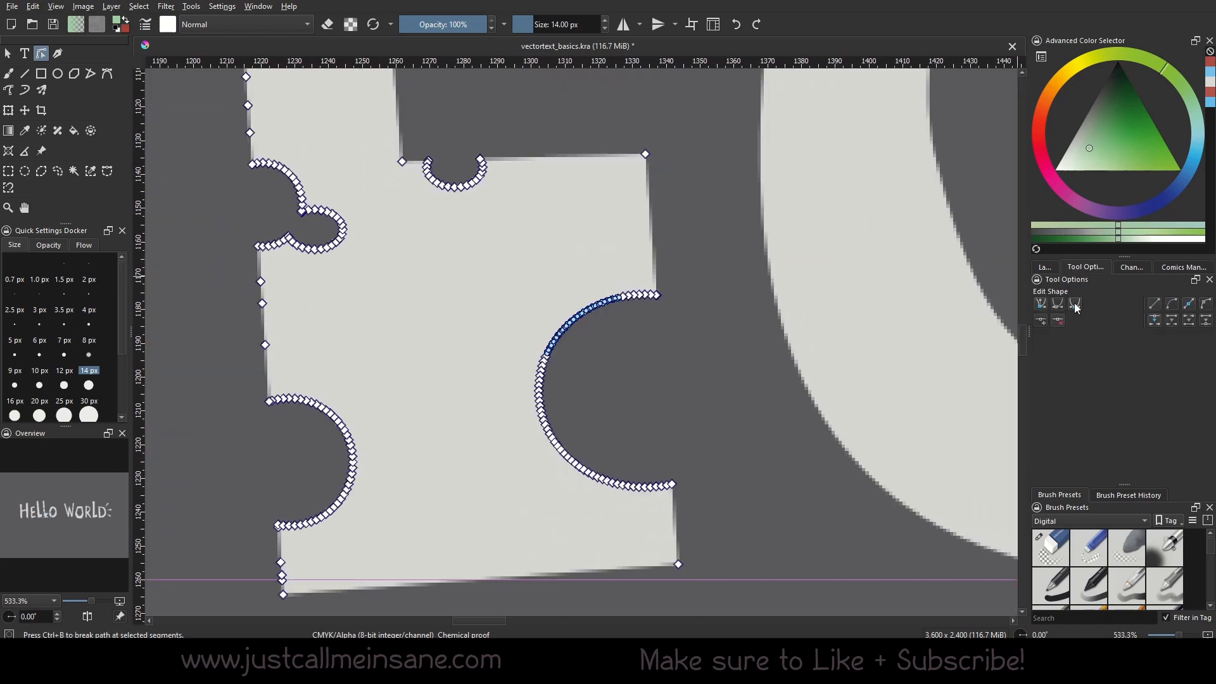
mouse_move(580, 317)
mouse_down()
mouse_move(570, 295)
mouse_move(577, 303)
mouse_up()
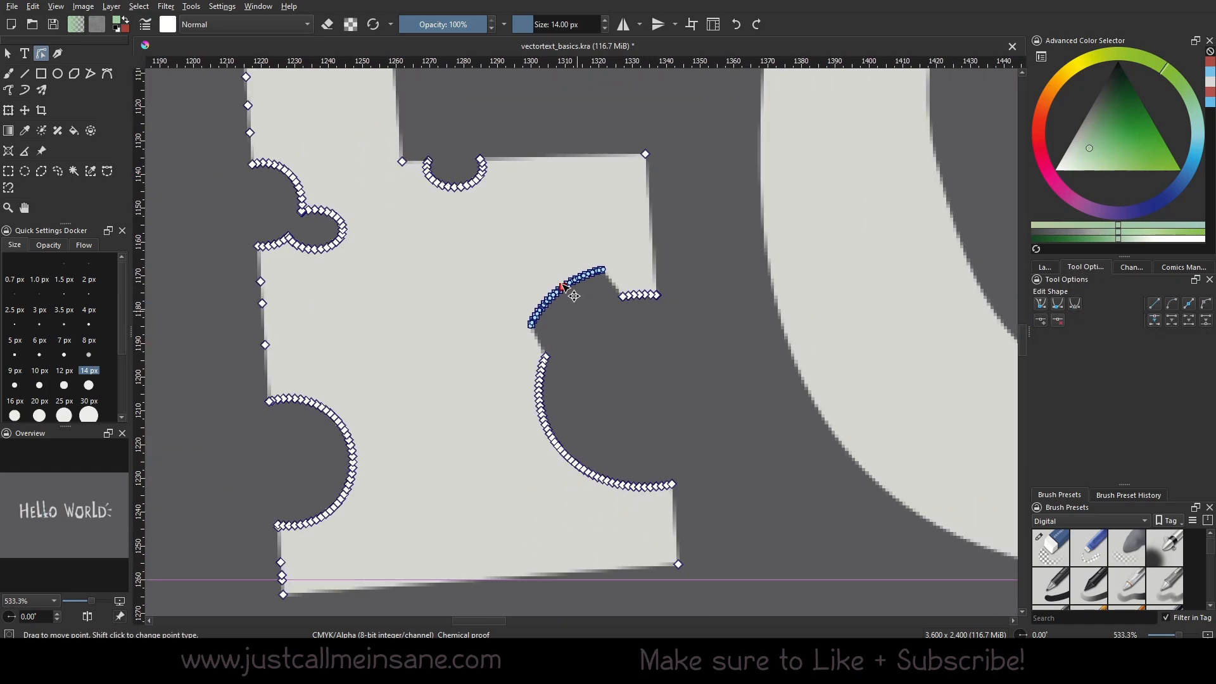
Delete most of the shifted arc nodes in the large cut-out, keeping only a few.
scroll(580, 306, up, 2)
drag(548, 380, 458, 318)
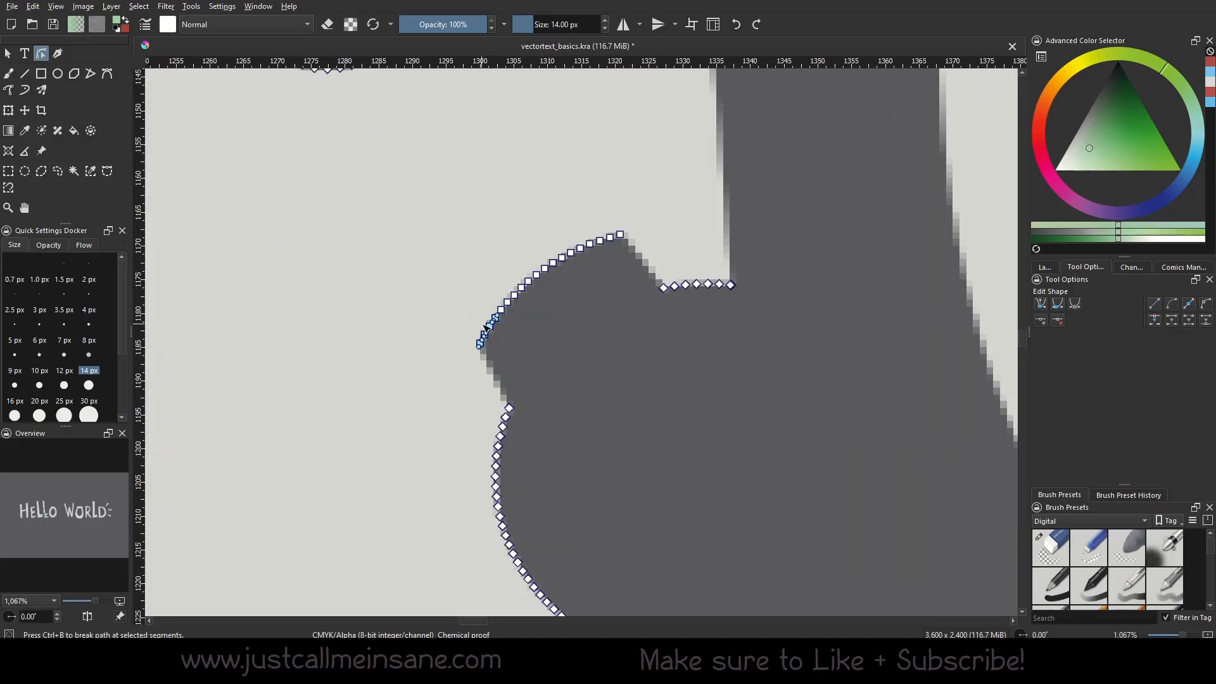
key(Delete)
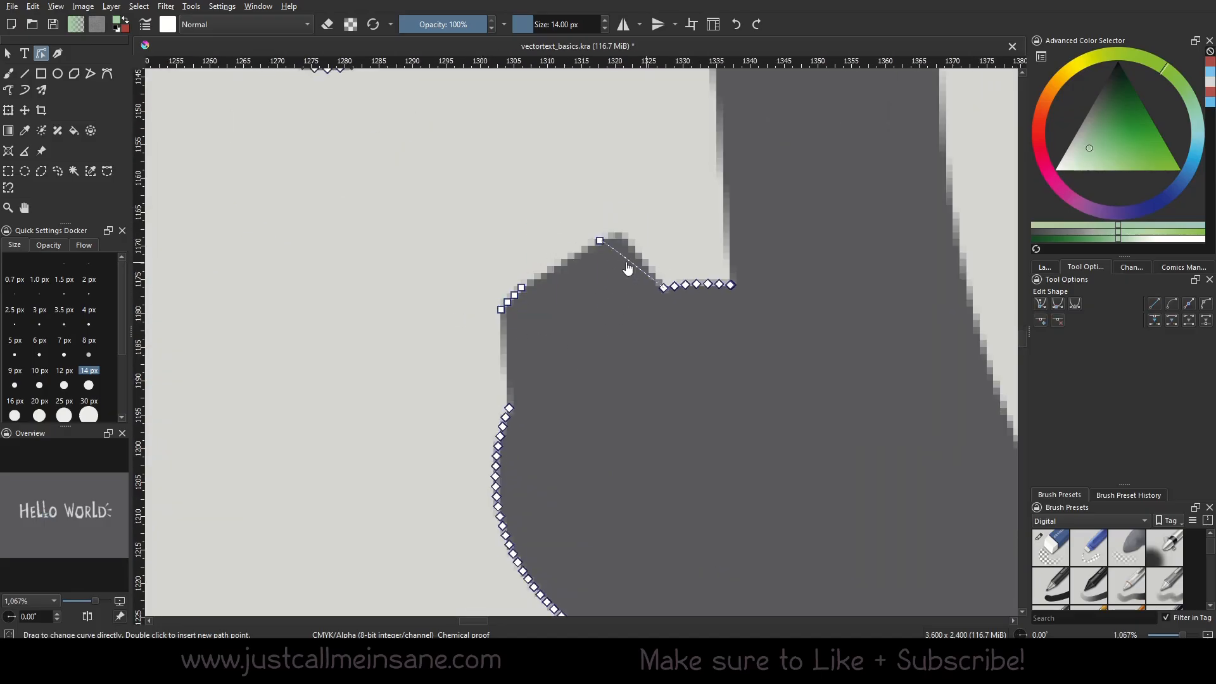
key(Delete)
Reposition the remaining nodes of the large cut-out and bend their curves to form an irregular, pointed notch.
drag(498, 299, 480, 372)
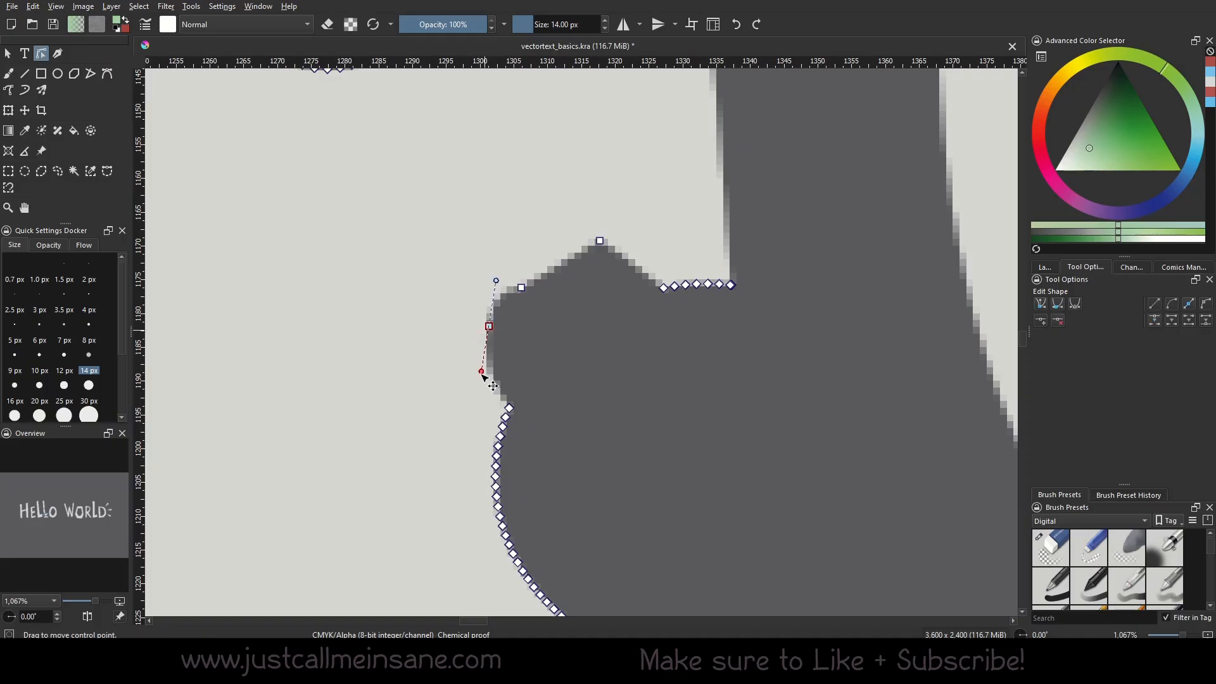
drag(489, 326, 495, 340)
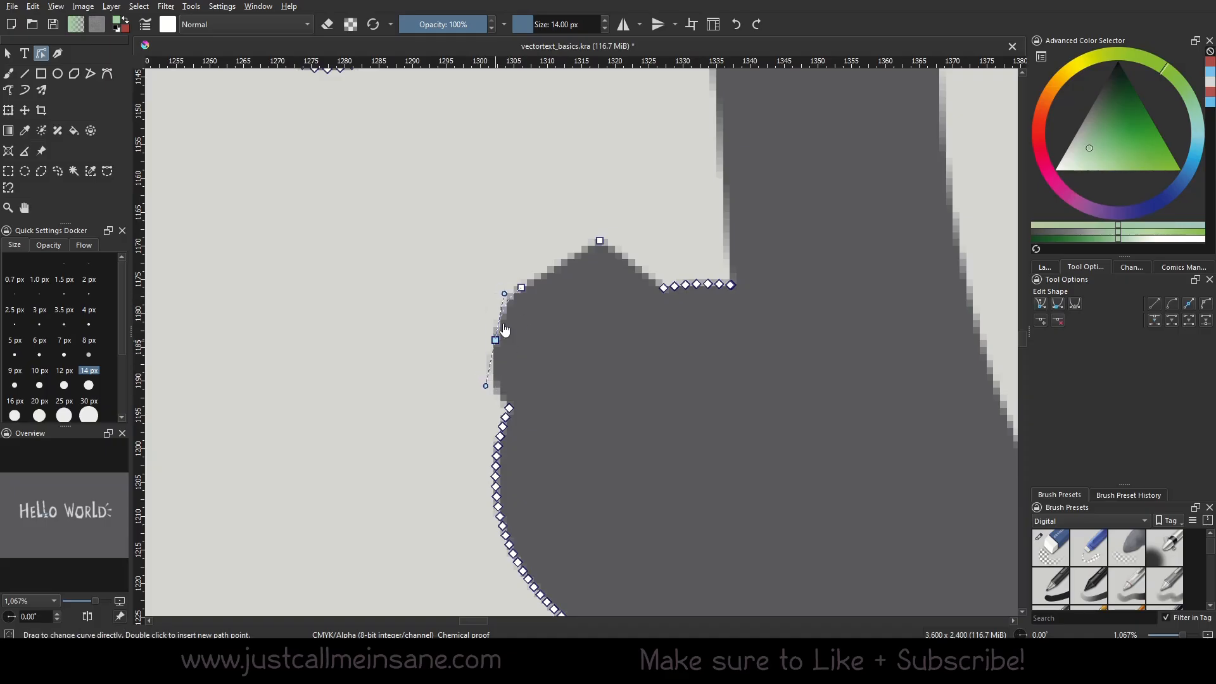
click(521, 288)
drag(521, 289, 508, 243)
click(599, 241)
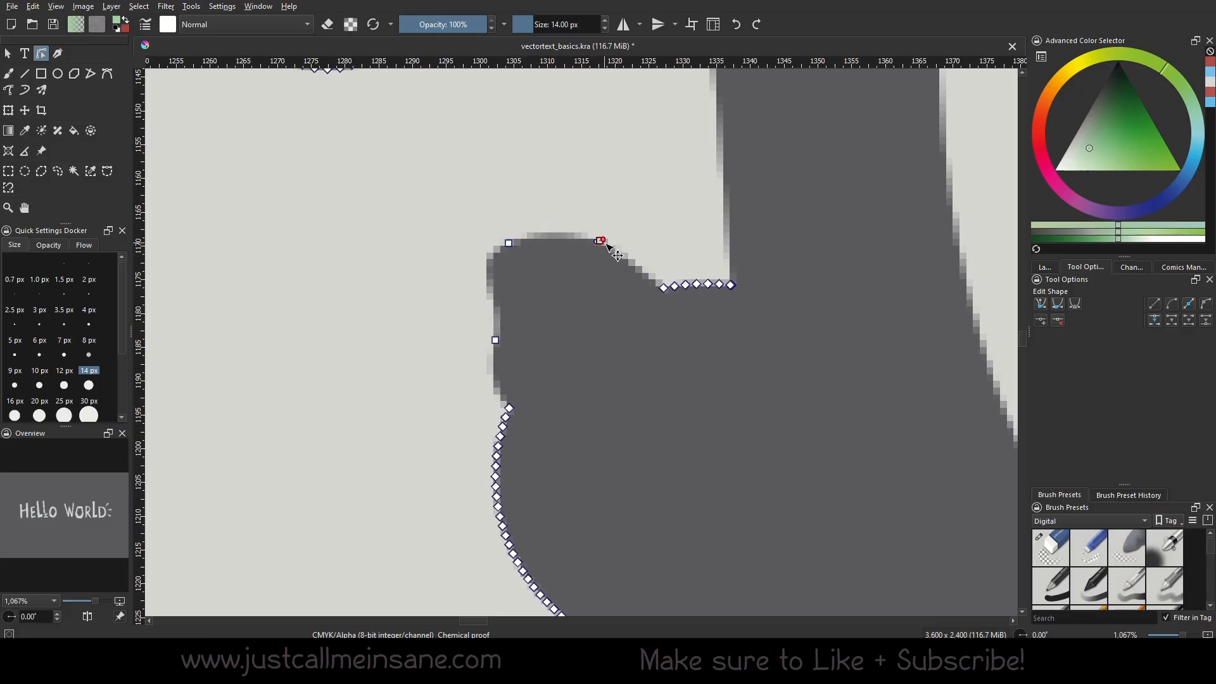
drag(602, 242, 605, 181)
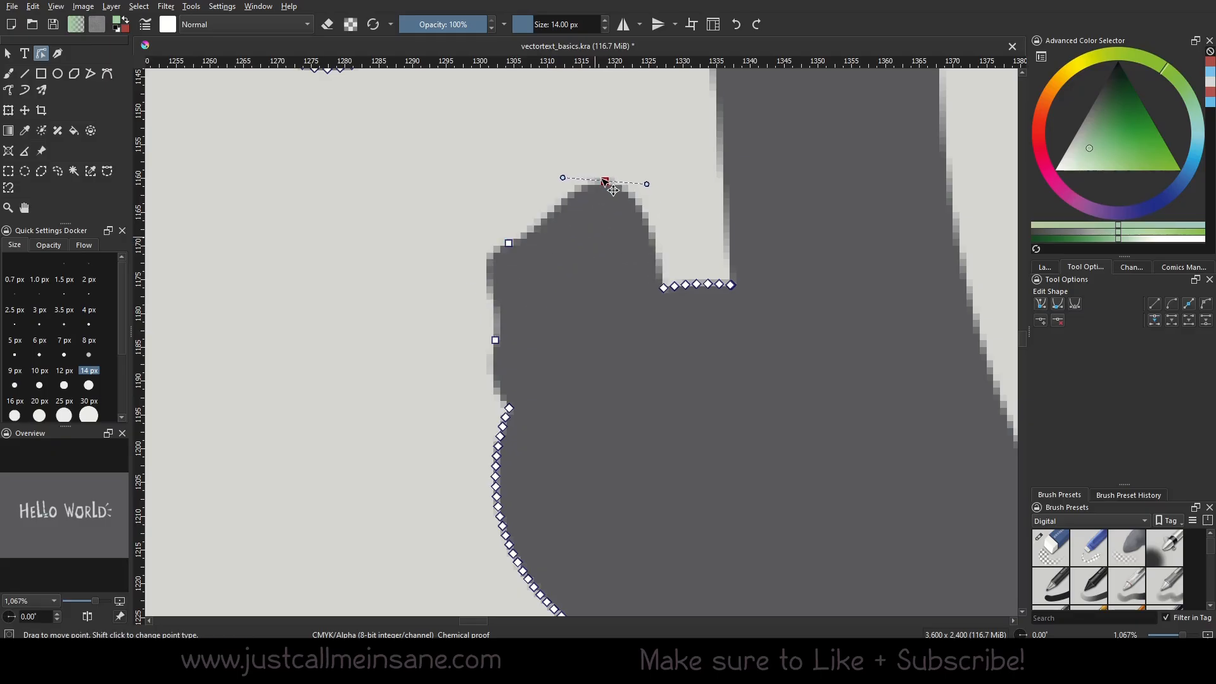
click(610, 355)
Leave node editing, deselect the second L and examine its cut-outs beside the neighbouring letters.
scroll(609, 356, down, 5)
double_click(682, 509)
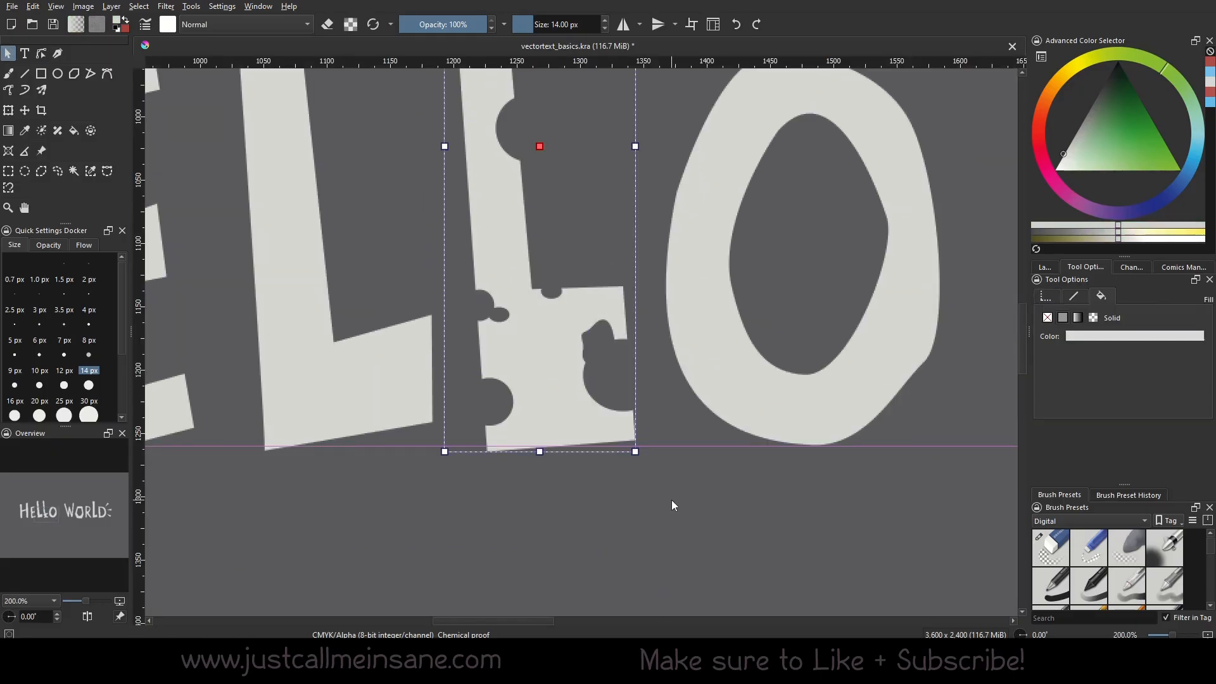
key(Tab)
key(Tab)
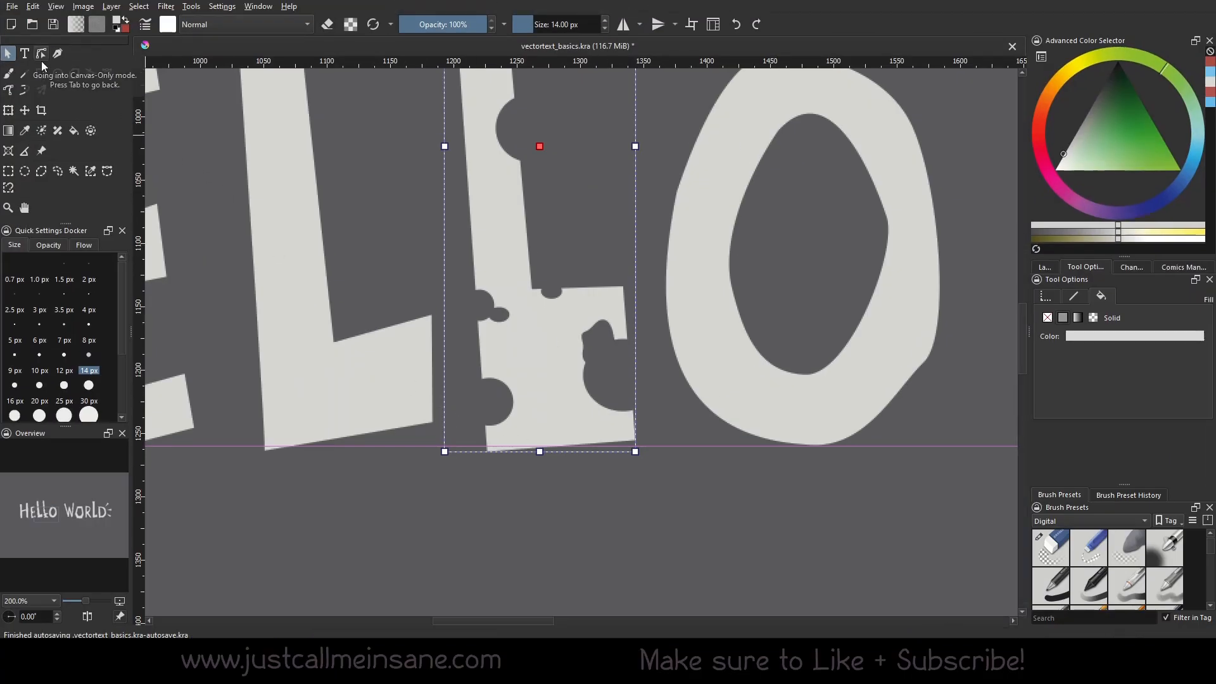
click(642, 537)
drag(631, 347, 611, 403)
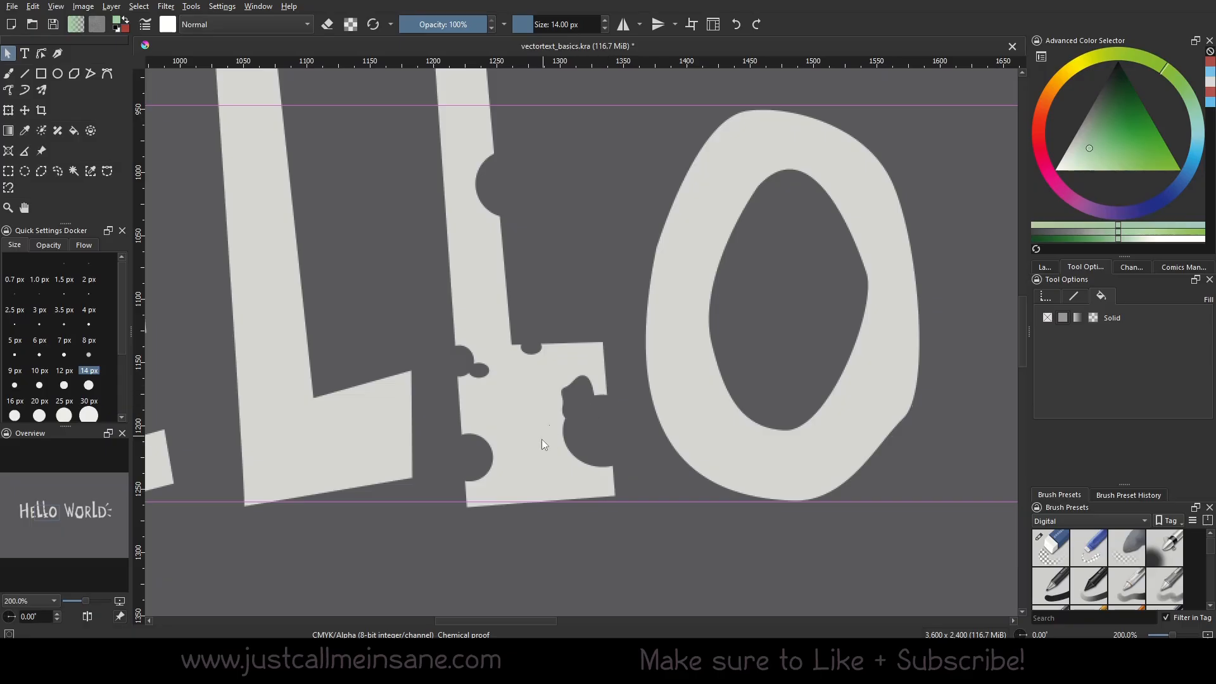
drag(541, 440, 560, 530)
scroll(594, 535, down, 2)
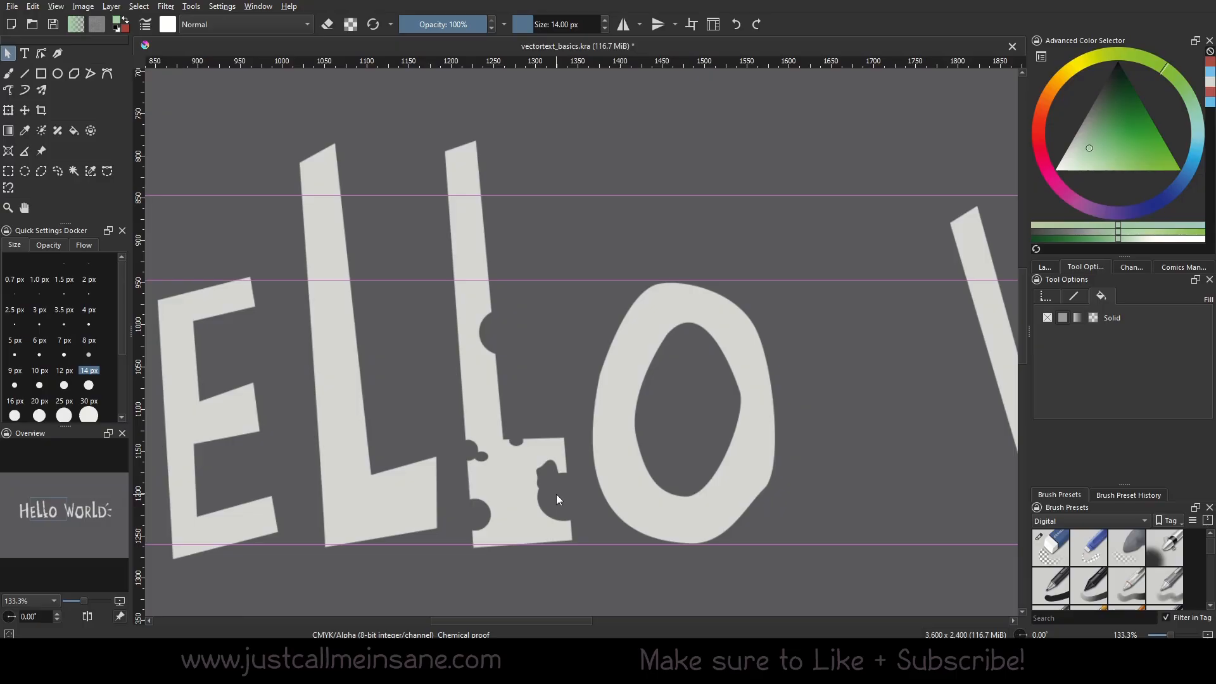
Draw a green hook-shaped stem, about 145 px wide, with the Bezier Curve tool from the top edge of the first L, and deselect it.
drag(375, 387, 787, 336)
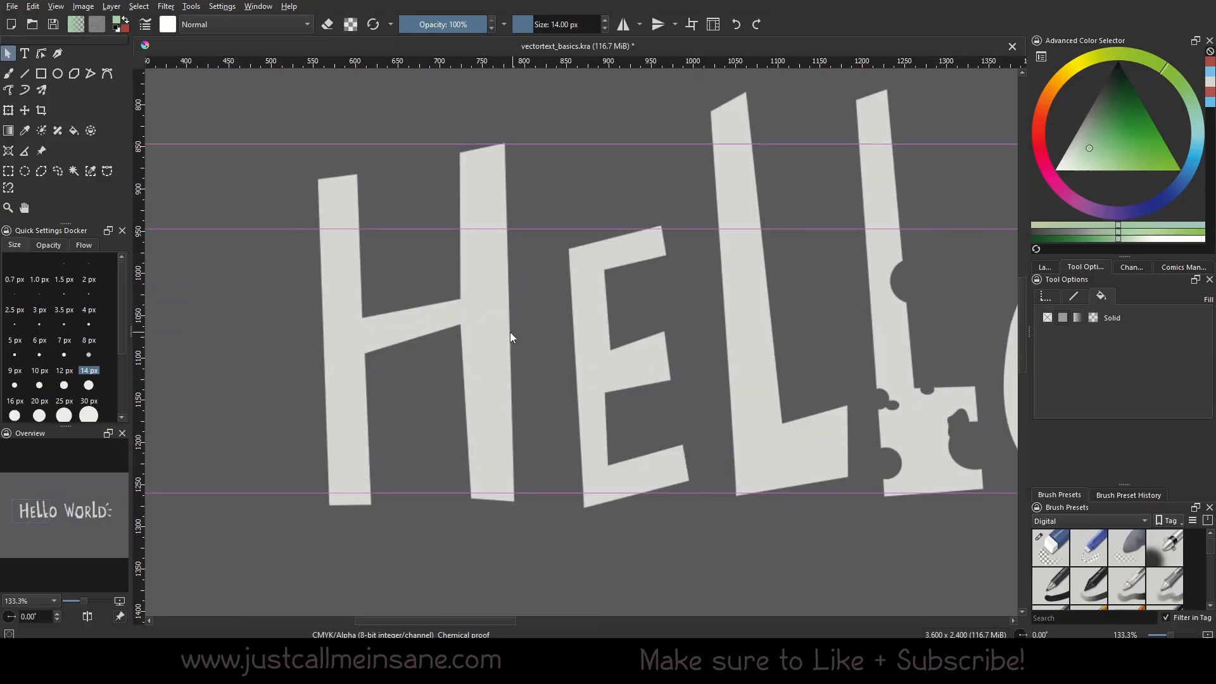
drag(539, 311, 456, 388)
drag(581, 193, 547, 326)
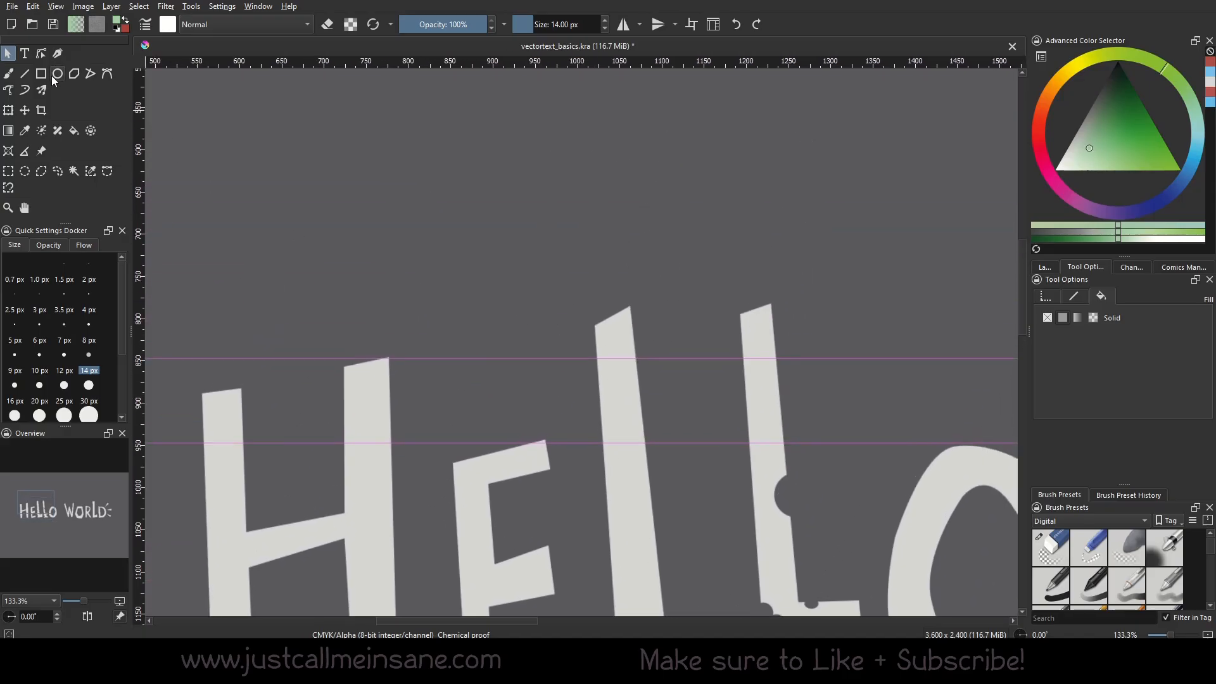
click(107, 73)
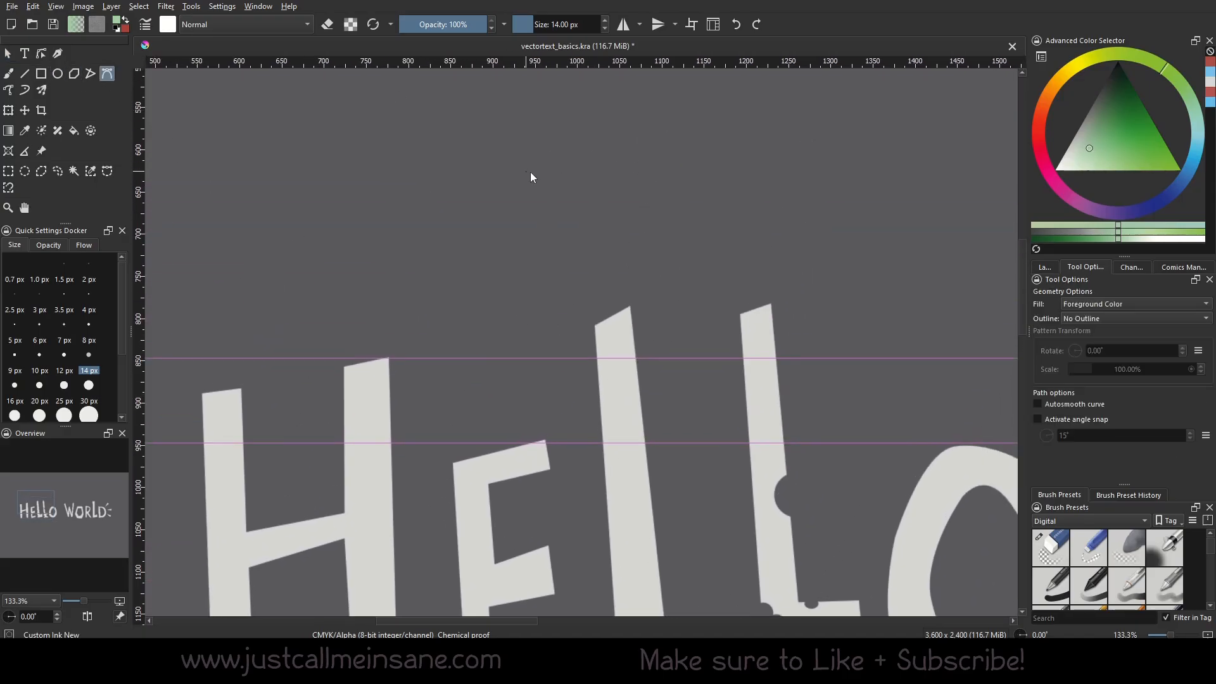
mouse_move(509, 204)
mouse_down()
mouse_move(487, 253)
mouse_move(565, 251)
mouse_up()
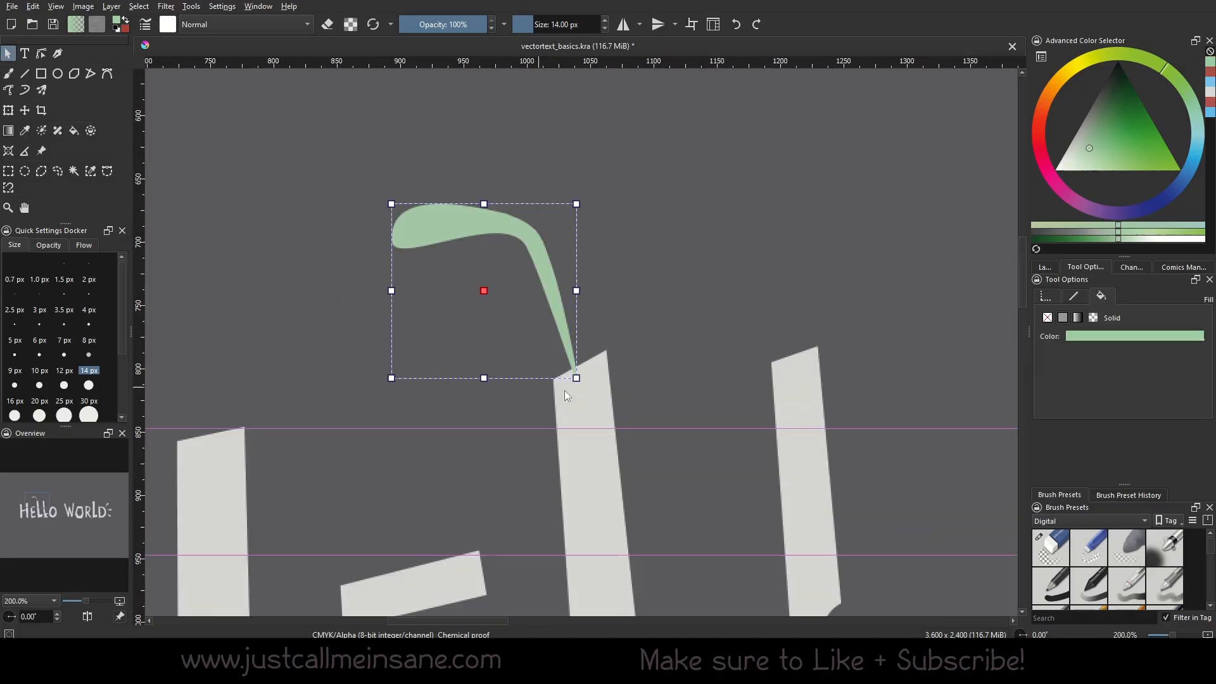
click(637, 307)
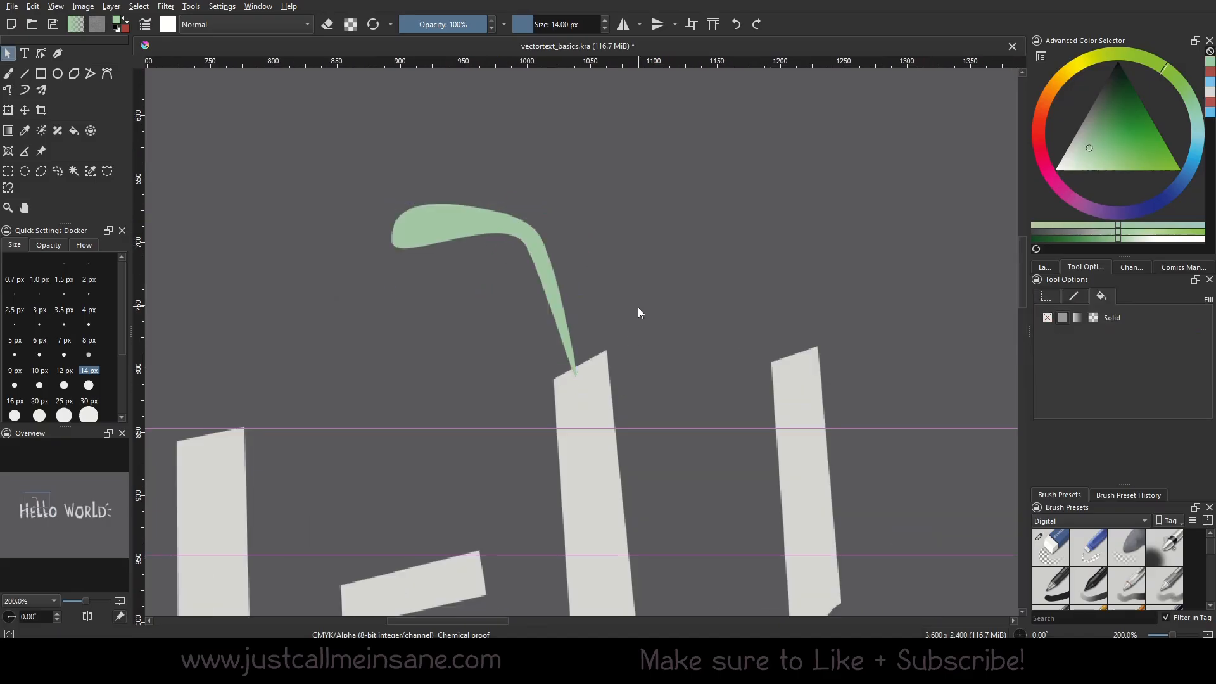
Inspect the green hook and how its thin end meets the top of the first L.
scroll(676, 382, down, 3)
drag(676, 418, 607, 355)
scroll(607, 355, up, 1)
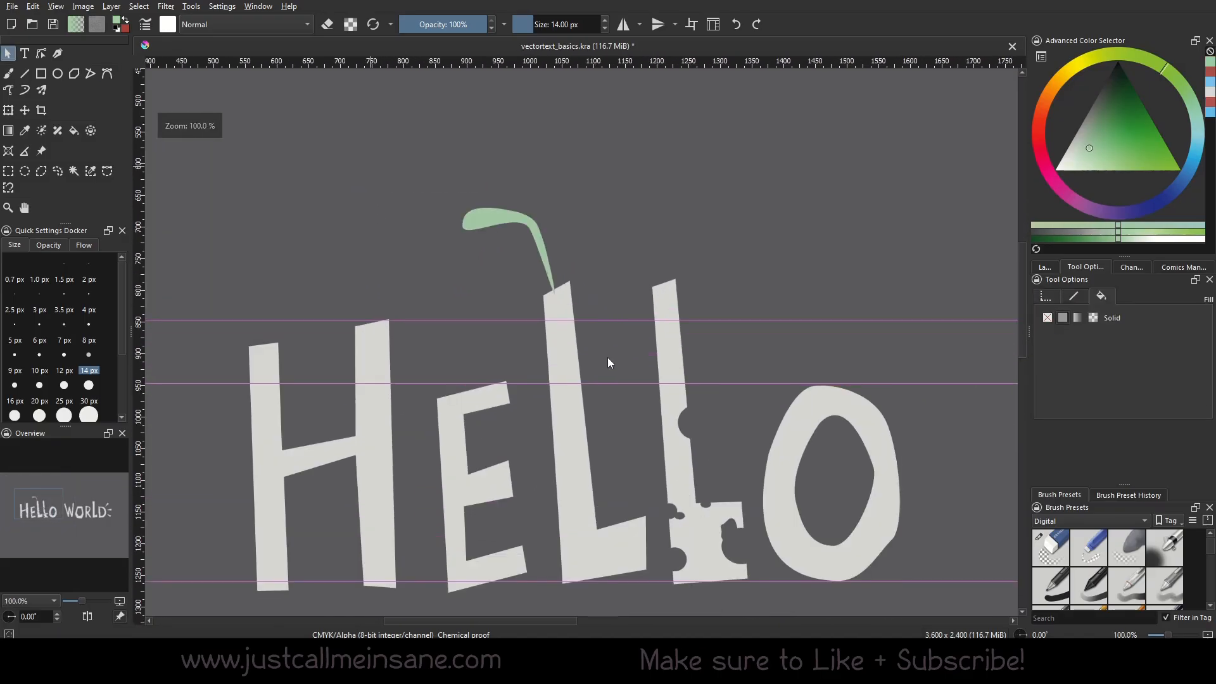
click(517, 206)
scroll(618, 246, up, 1)
click(625, 267)
click(519, 265)
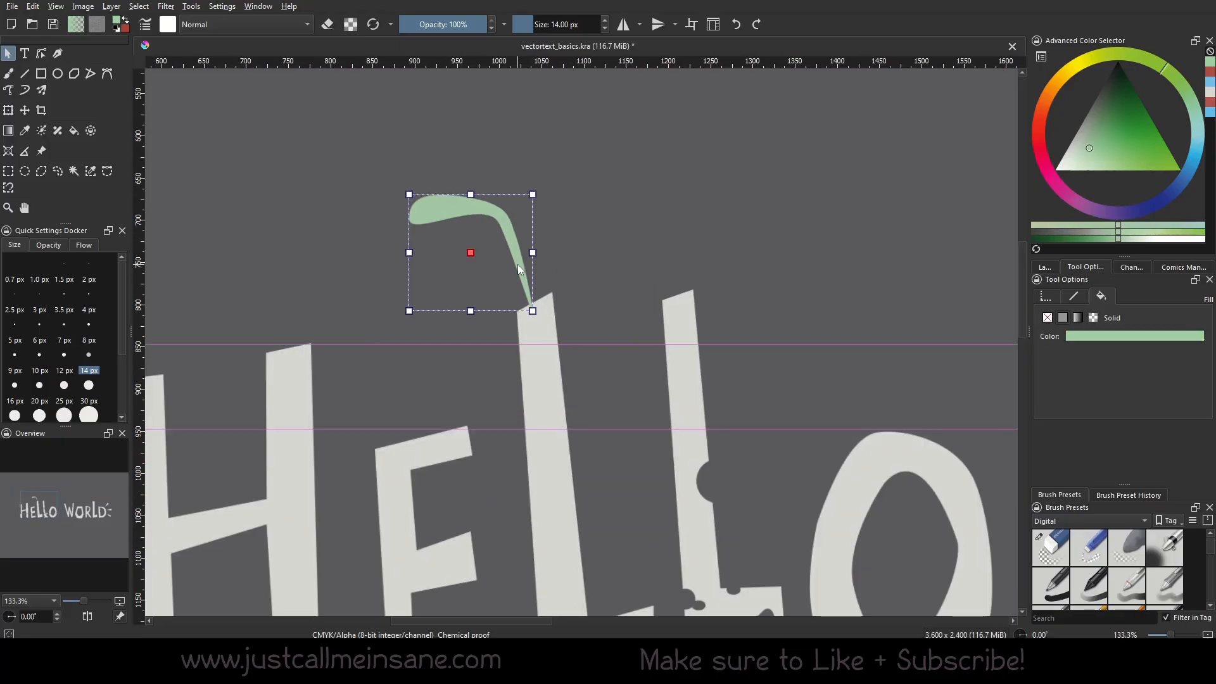
scroll(518, 264, up, 1)
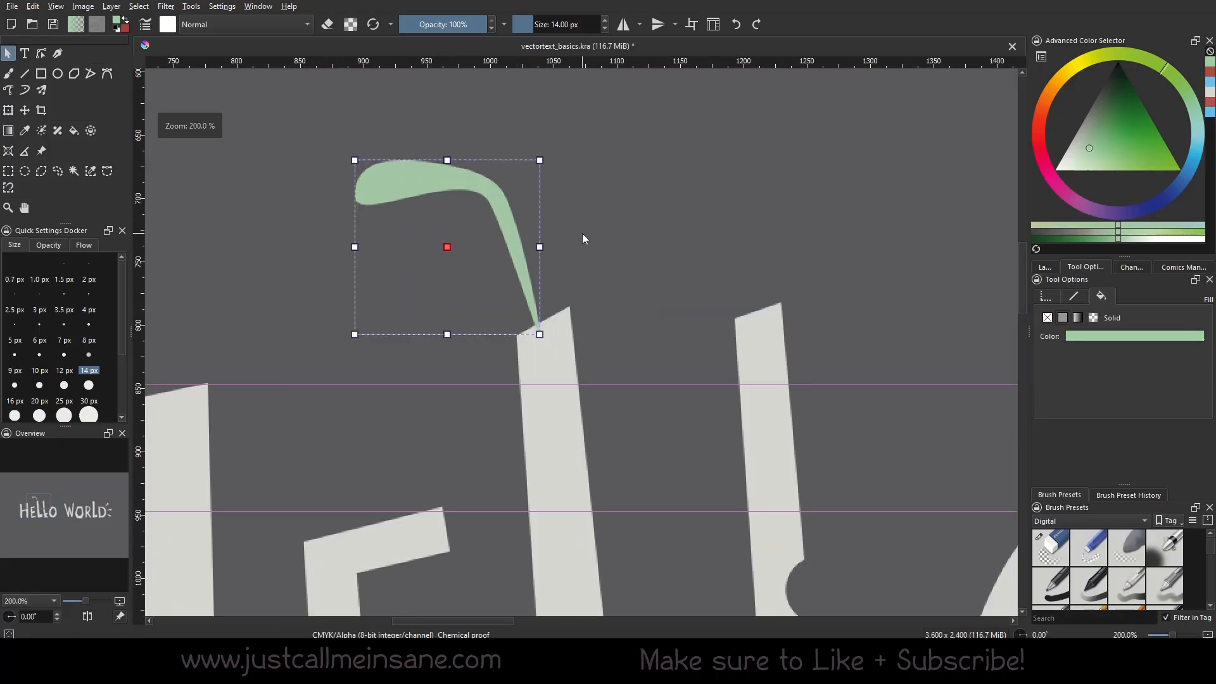
scroll(582, 233, down, 1)
drag(684, 248, 648, 241)
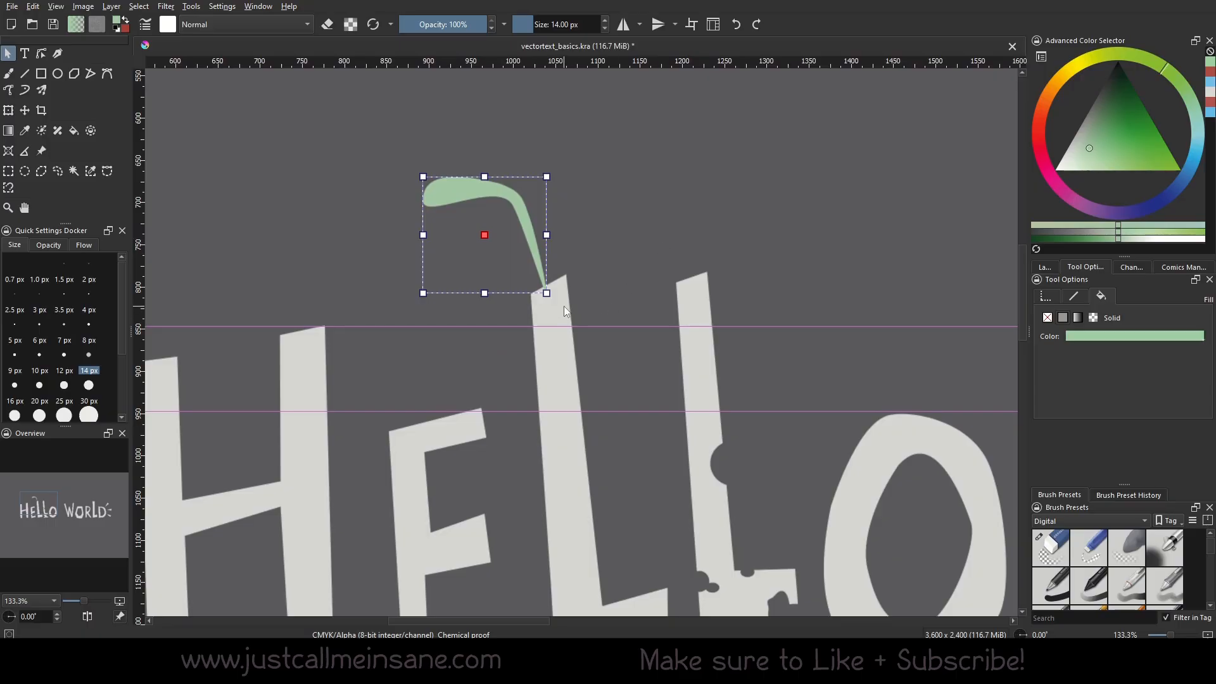
click(613, 238)
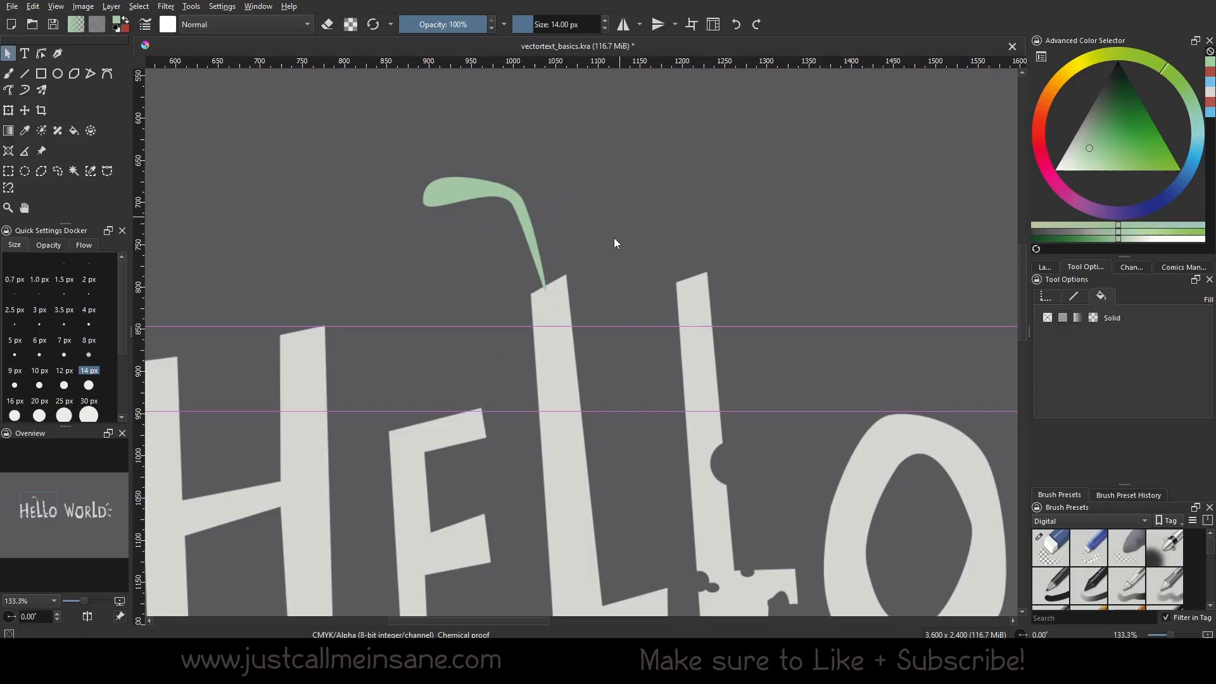
Select the first L together with the green hook and merge them with the Unite logical operation.
click(577, 437)
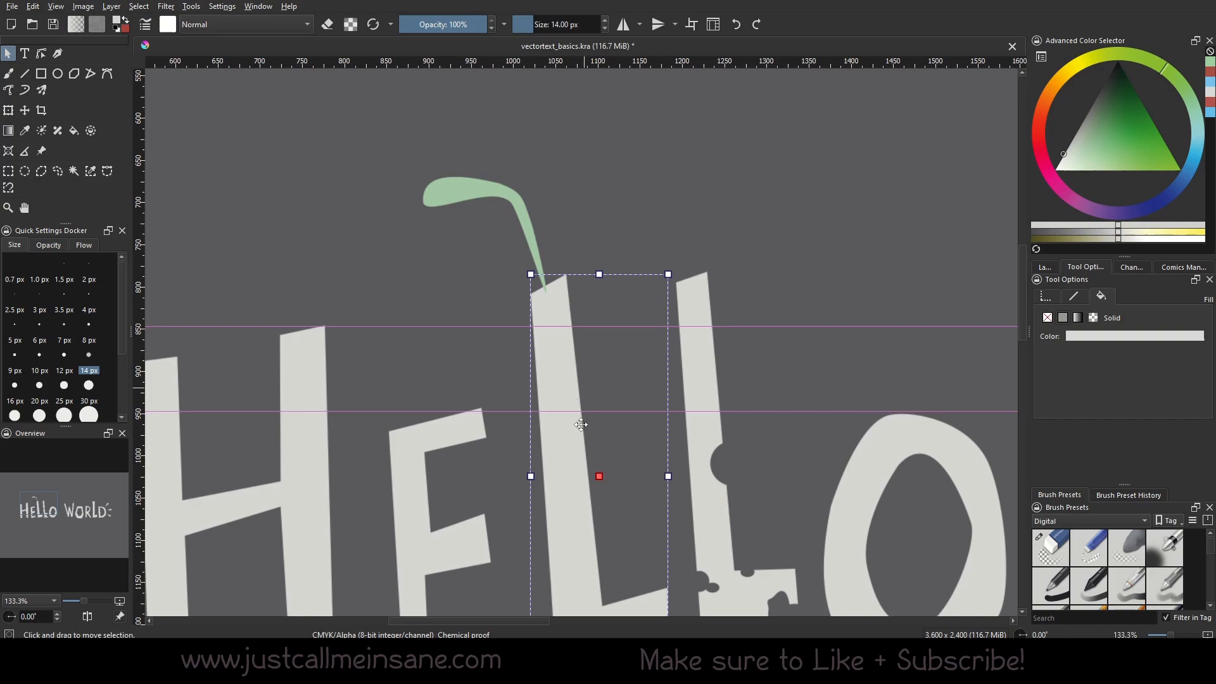
shift+click(495, 195)
right_click(495, 188)
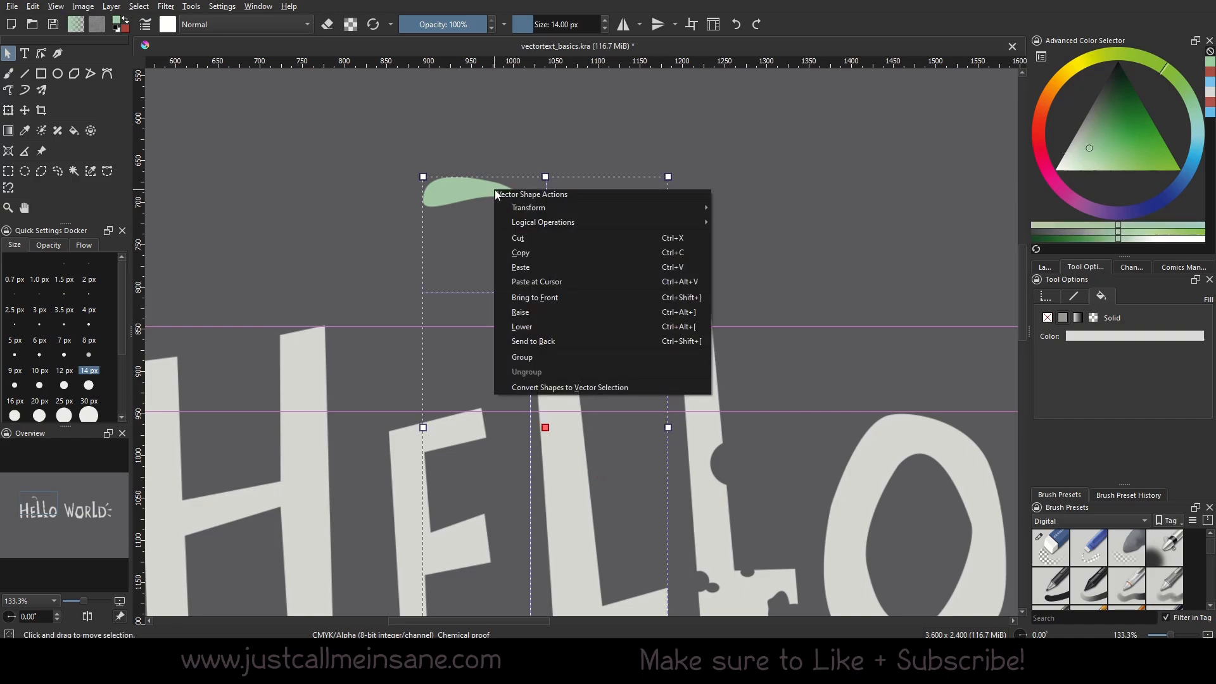
mouse_move(624, 221)
click(765, 217)
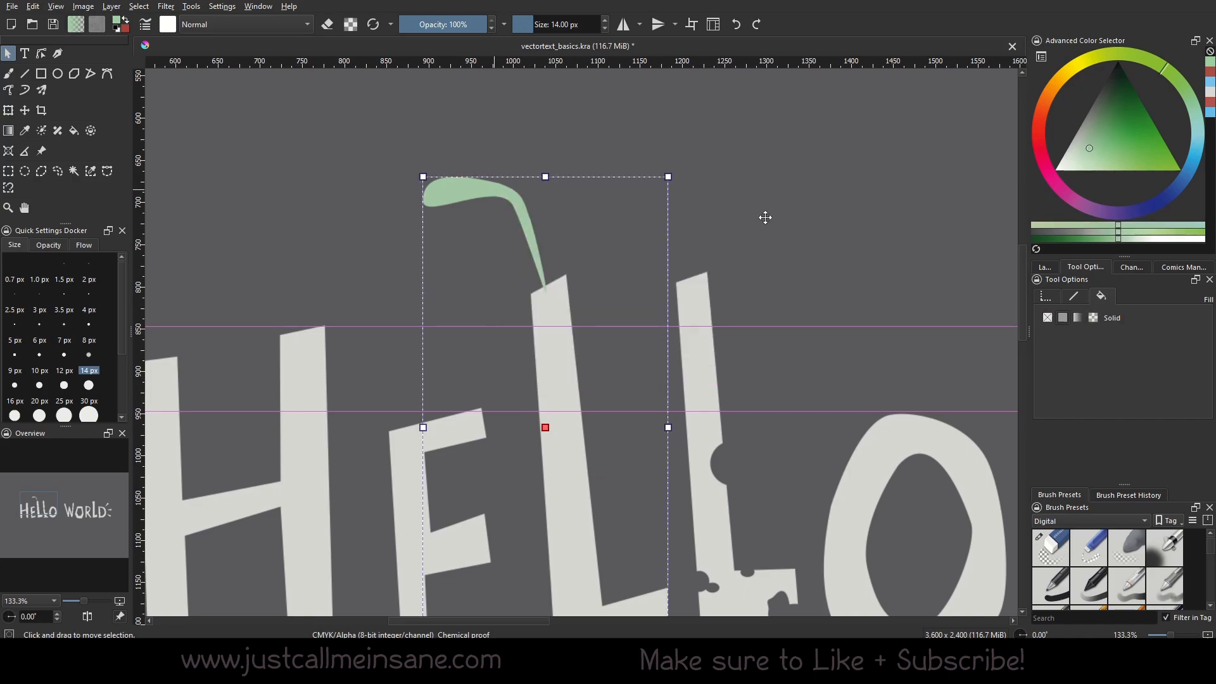
Open the merged L for node editing and shift the node beside the hook's joint down along the L's slanted top edge.
double_click(565, 295)
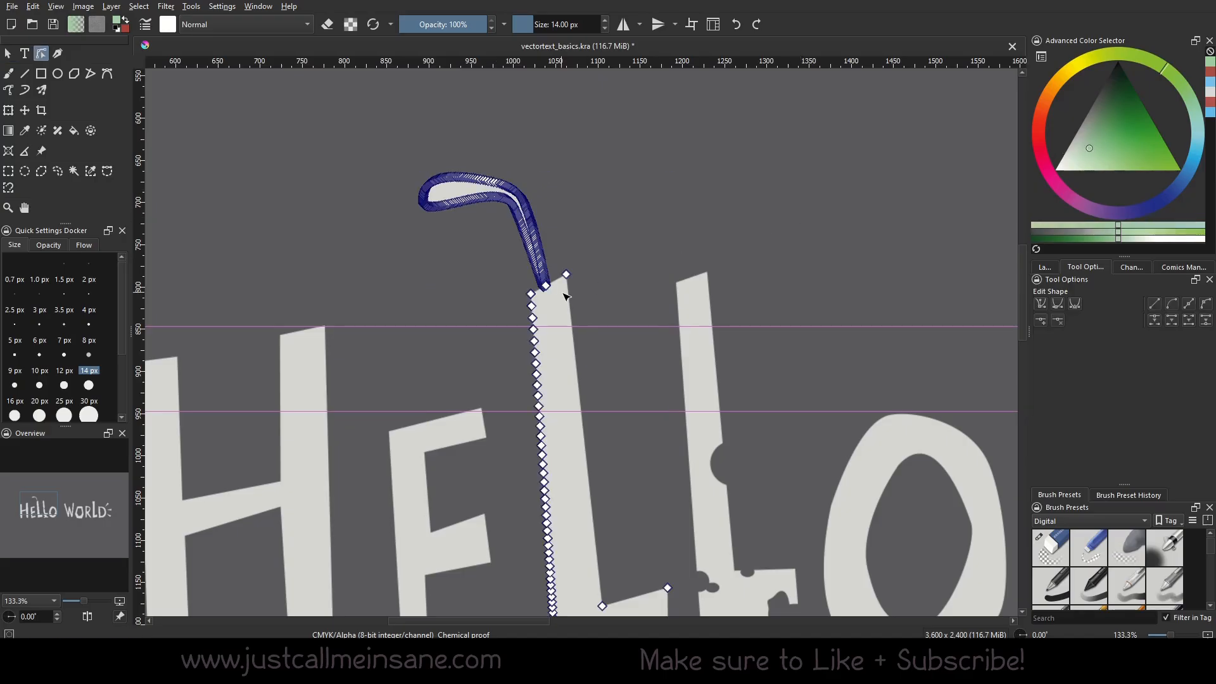
scroll(565, 295, up, 4)
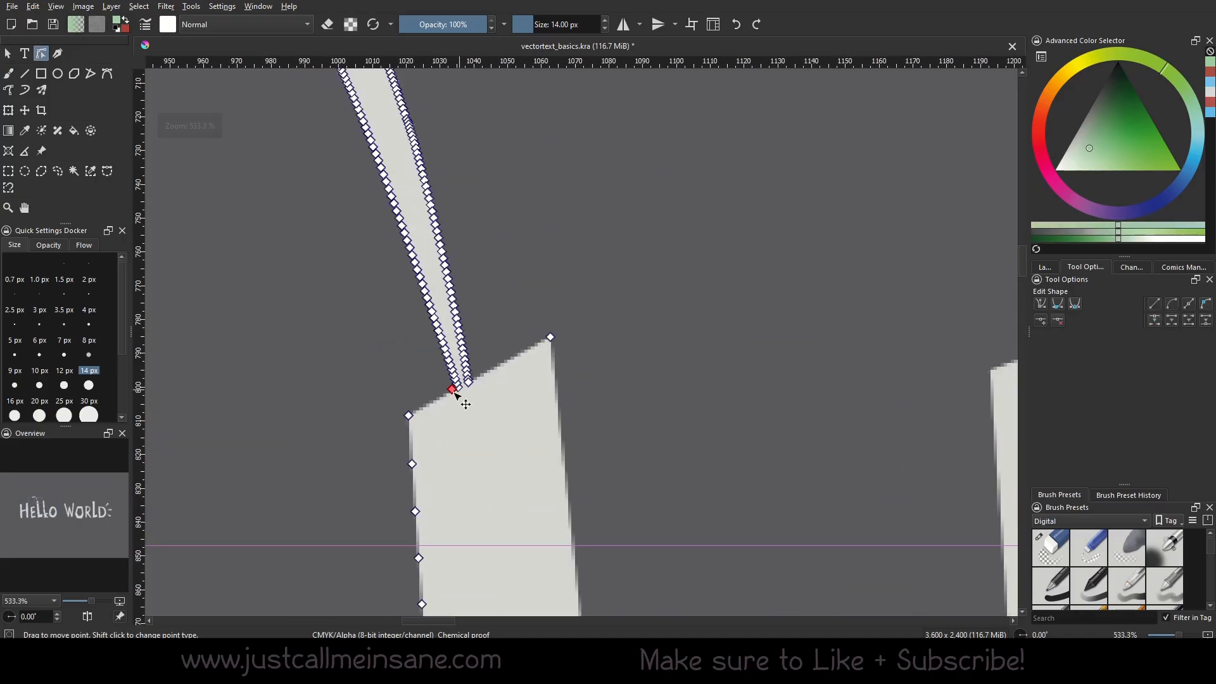
click(444, 406)
drag(435, 335, 438, 343)
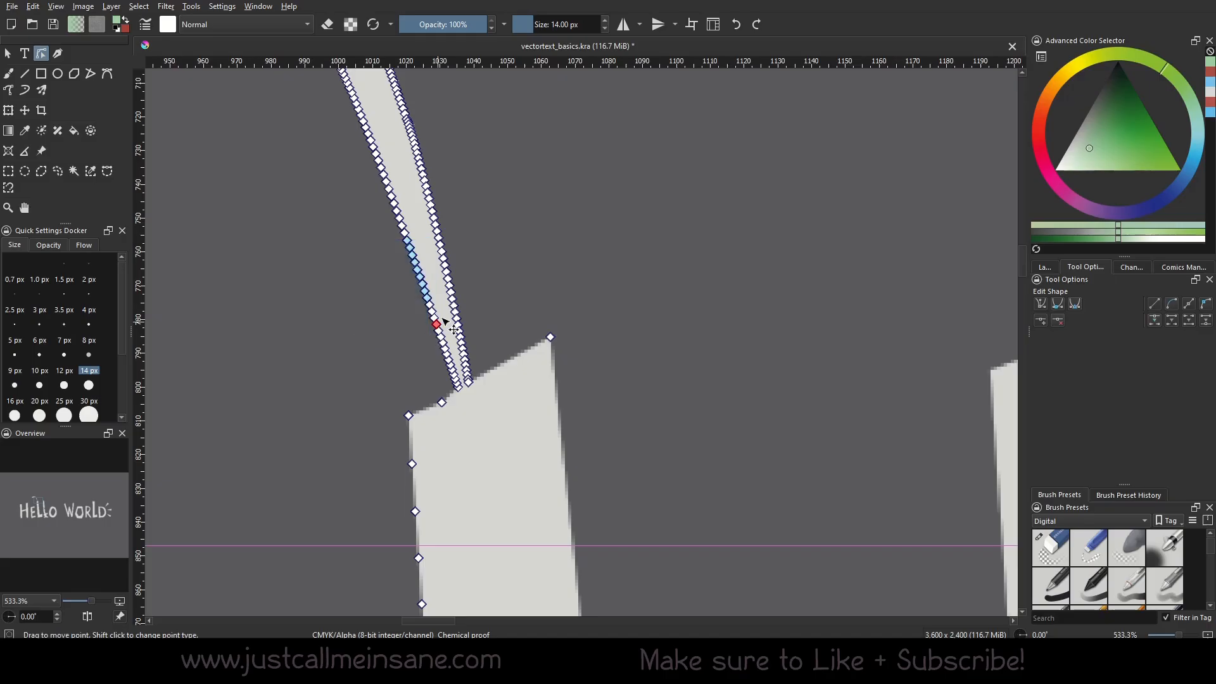
scroll(487, 279, down, 2)
click(521, 234)
drag(611, 314, 637, 342)
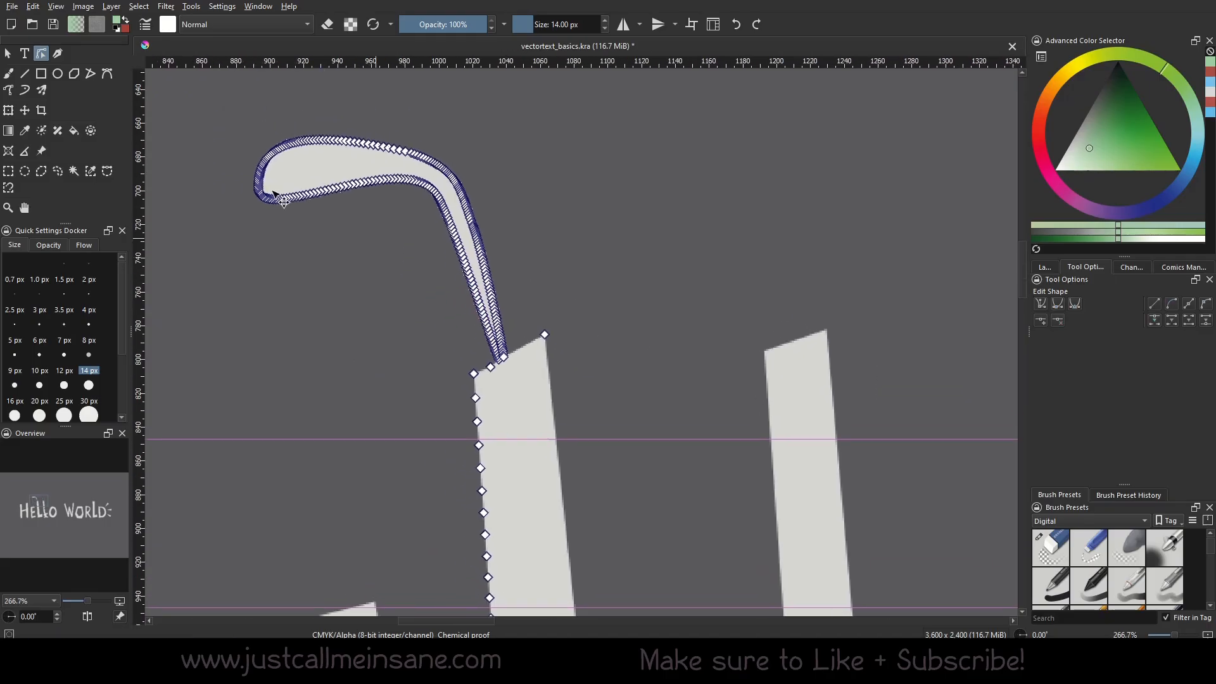
Examine the merged L's nodes along the hook and stem, and compare the shape with the neighbouring letters.
click(8, 53)
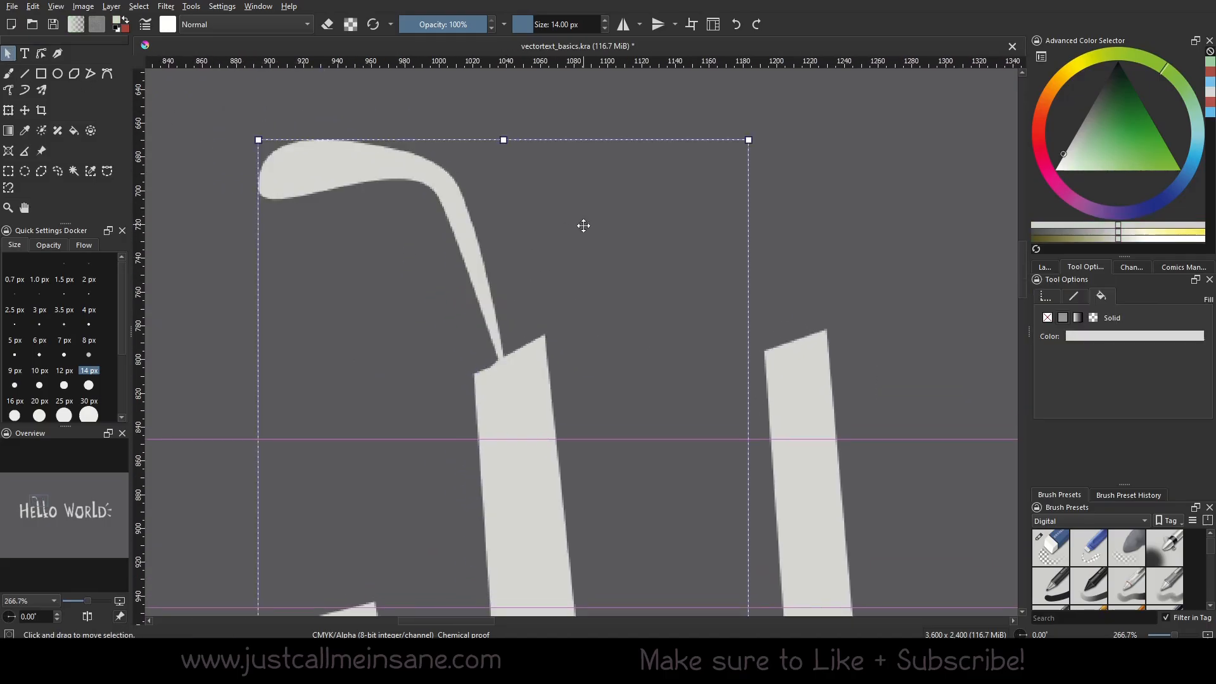
double_click(464, 245)
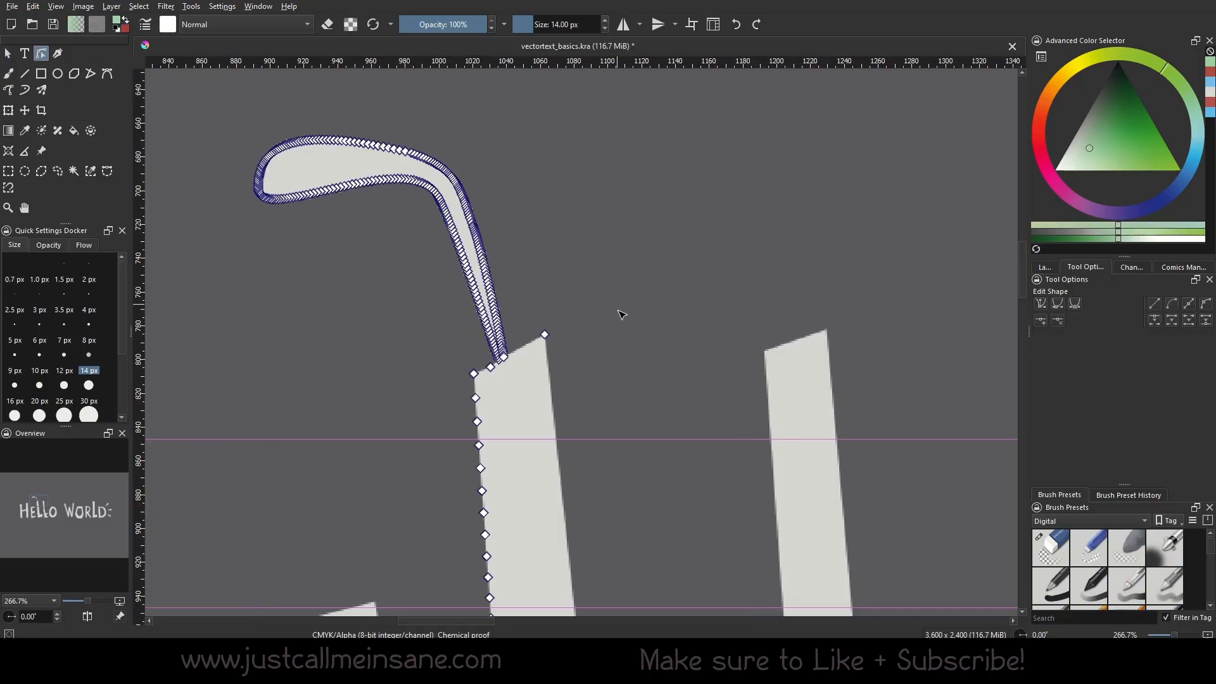
scroll(551, 271, down, 3)
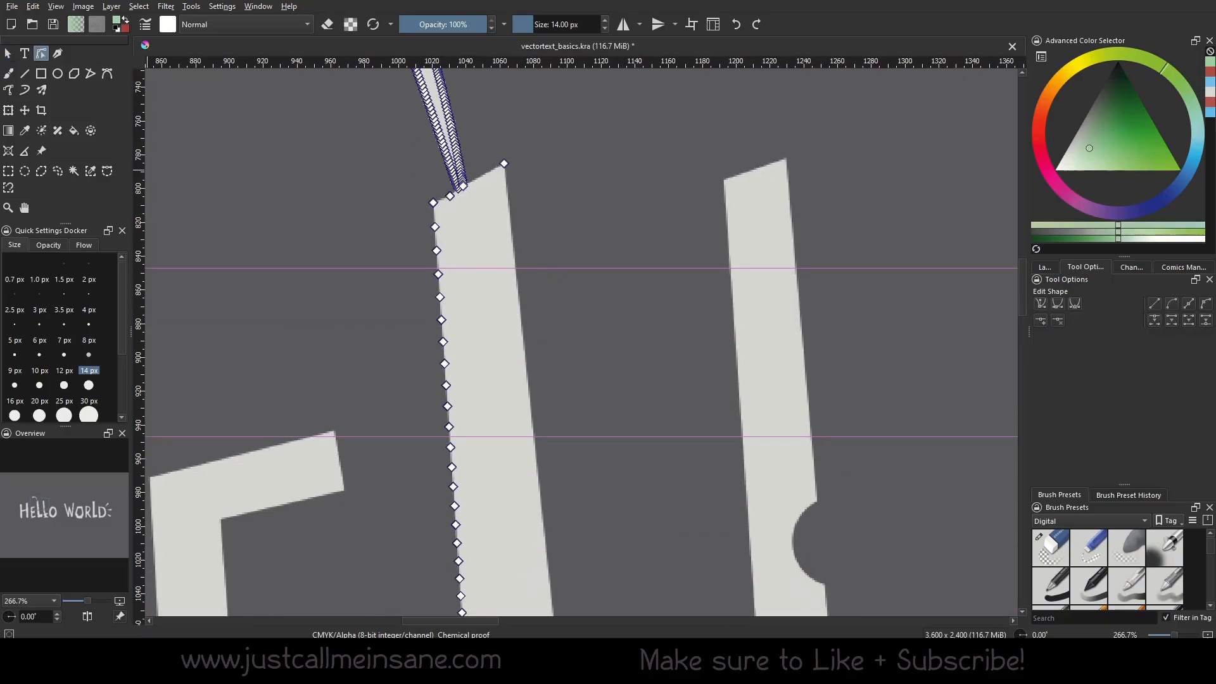
click(8, 53)
click(806, 143)
scroll(641, 254, down, 2)
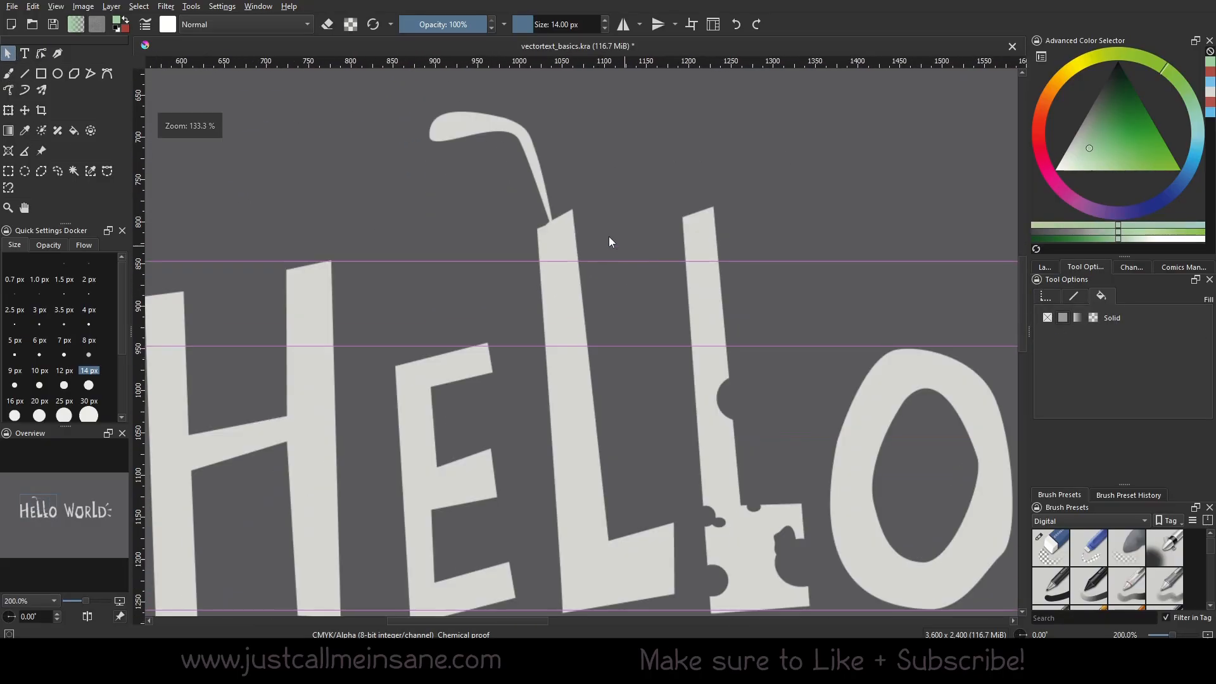
click(567, 245)
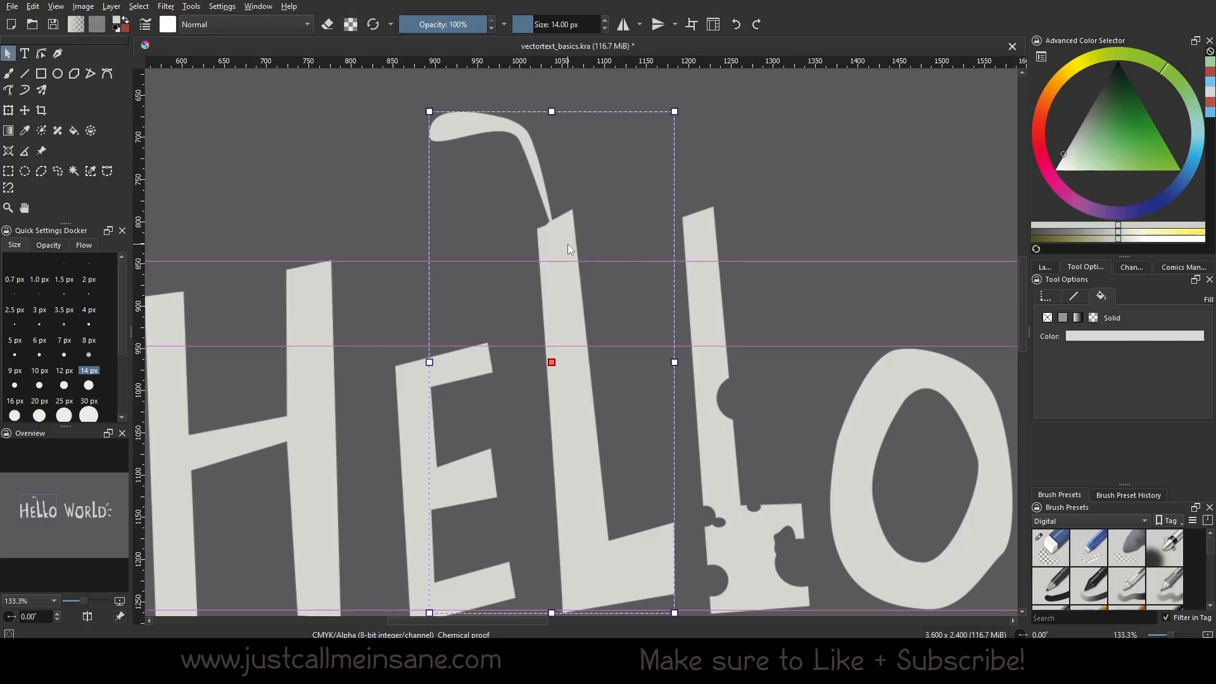
scroll(566, 245, down, 2)
click(777, 179)
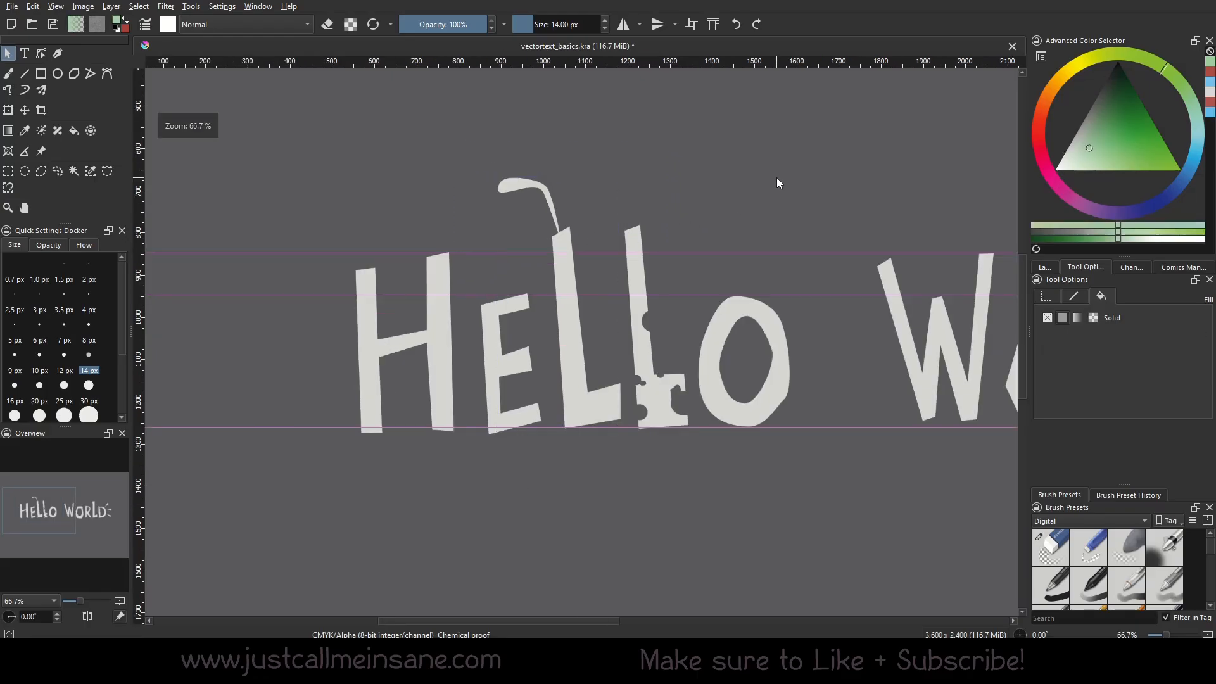
drag(615, 357, 619, 399)
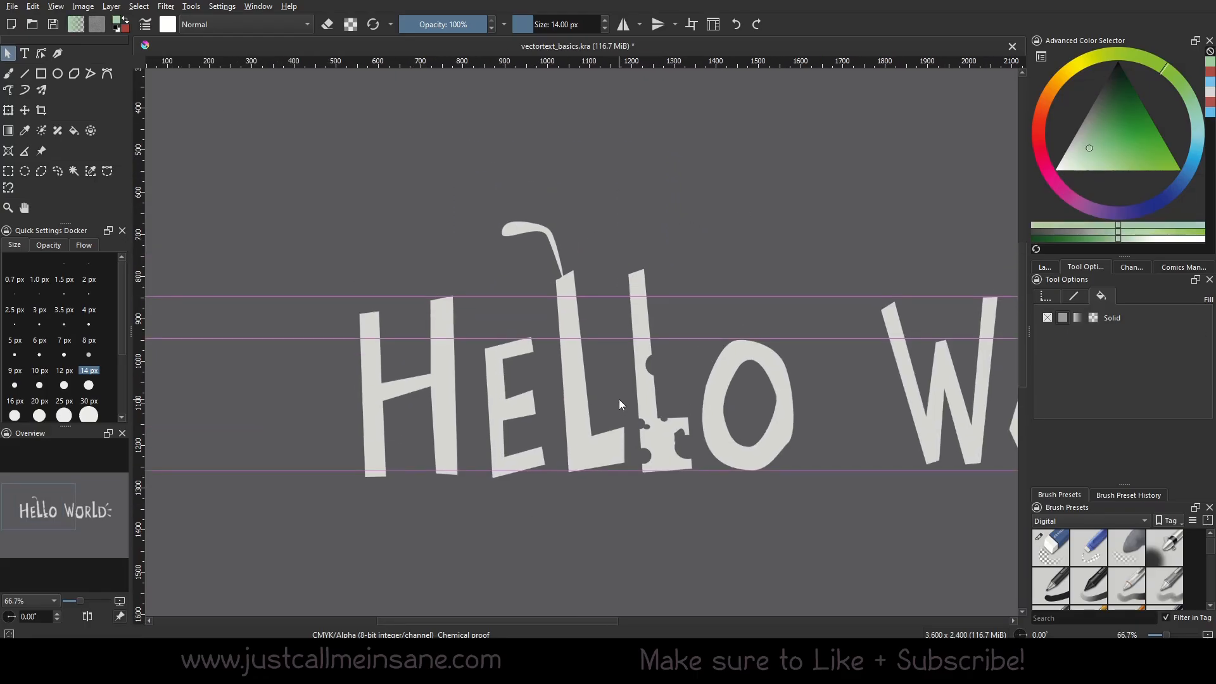
scroll(613, 374, up, 3)
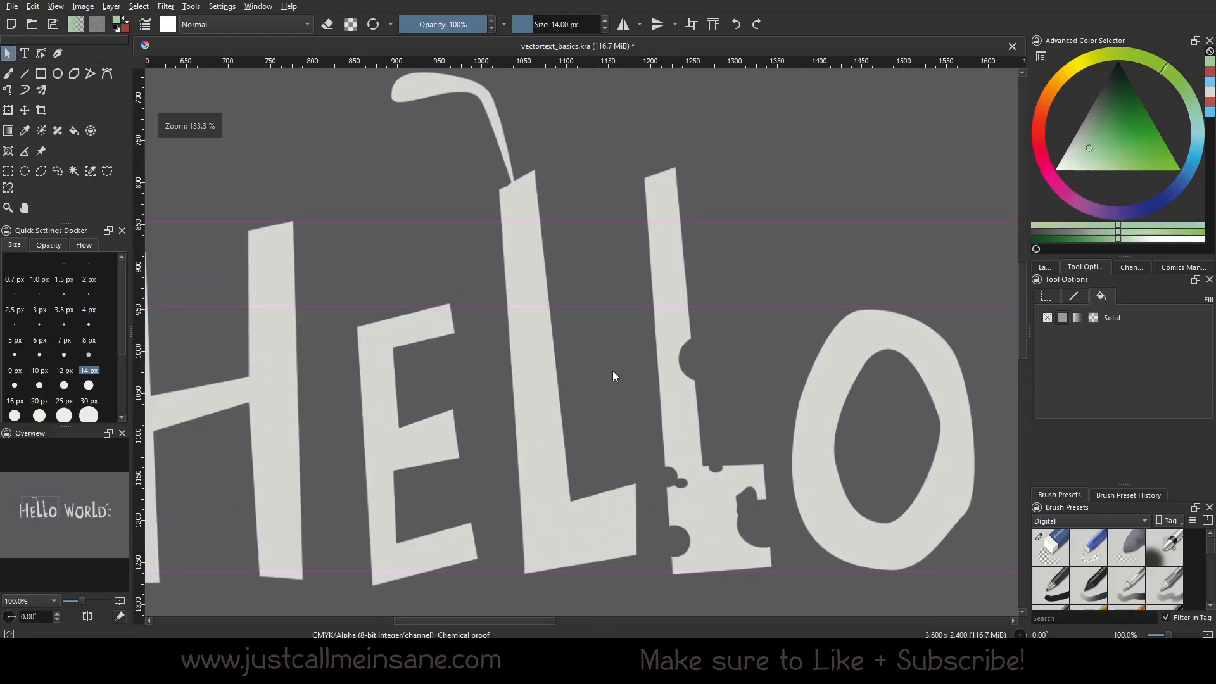
Inspect the hook's dense nodes in node editing again, then leave it and view the whole word deselected.
click(509, 176)
double_click(509, 176)
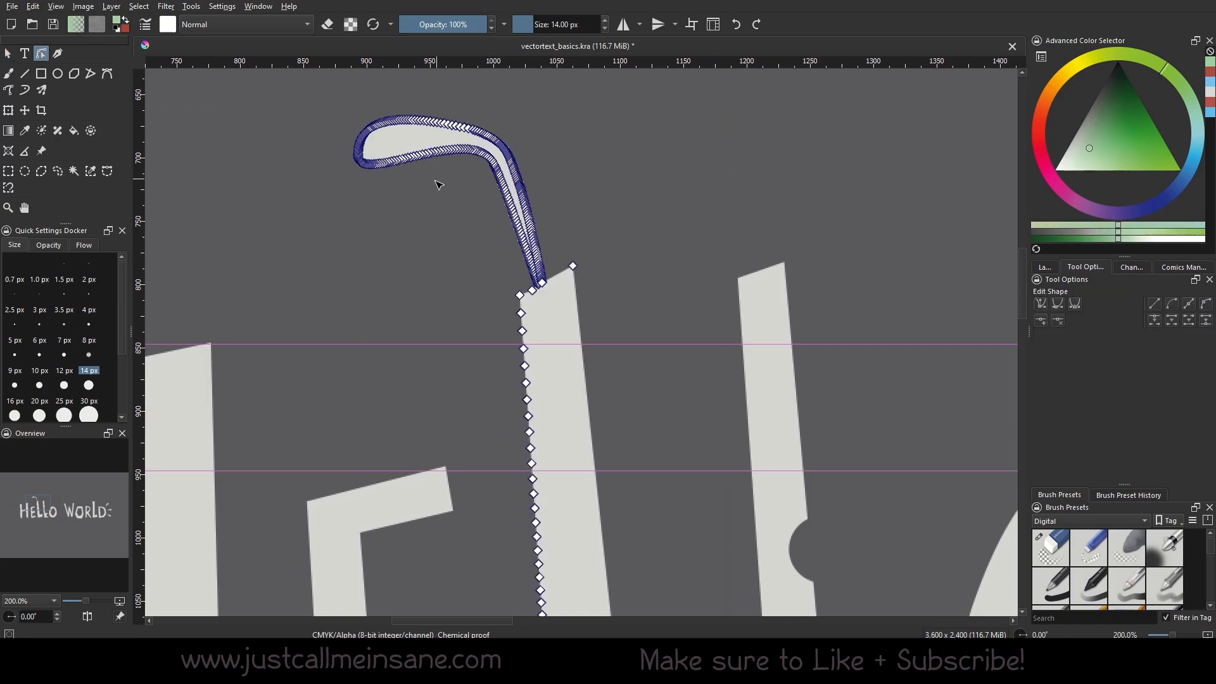
drag(424, 197, 455, 252)
scroll(634, 250, down, 1)
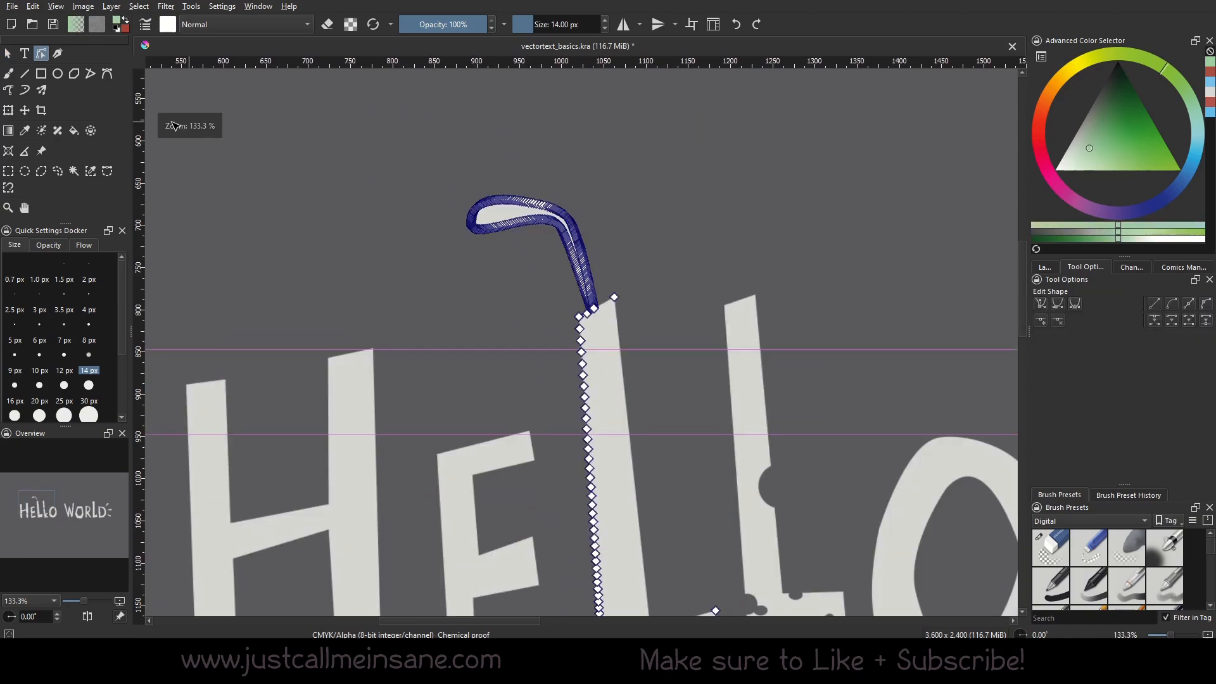
click(8, 53)
click(722, 224)
scroll(685, 223, down, 1)
drag(642, 258, 577, 190)
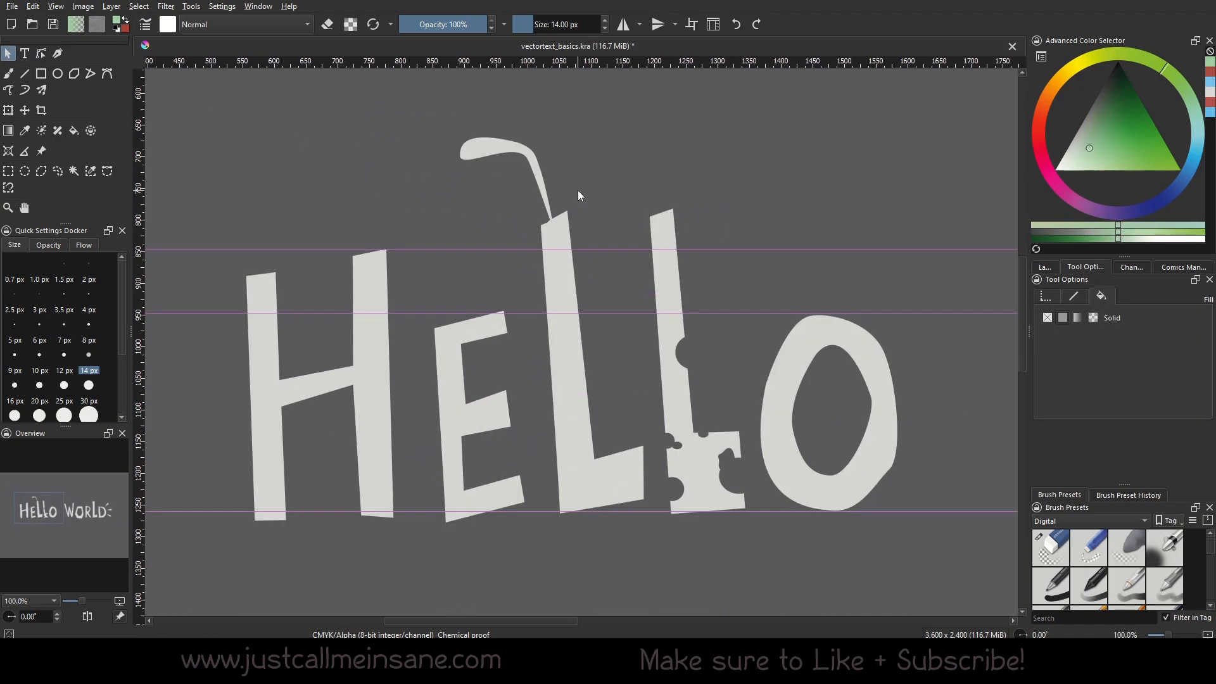
Review the vector shape actions and transform options for the merged L without applying any, then deselect it.
click(559, 238)
right_click(561, 232)
mouse_move(588, 254)
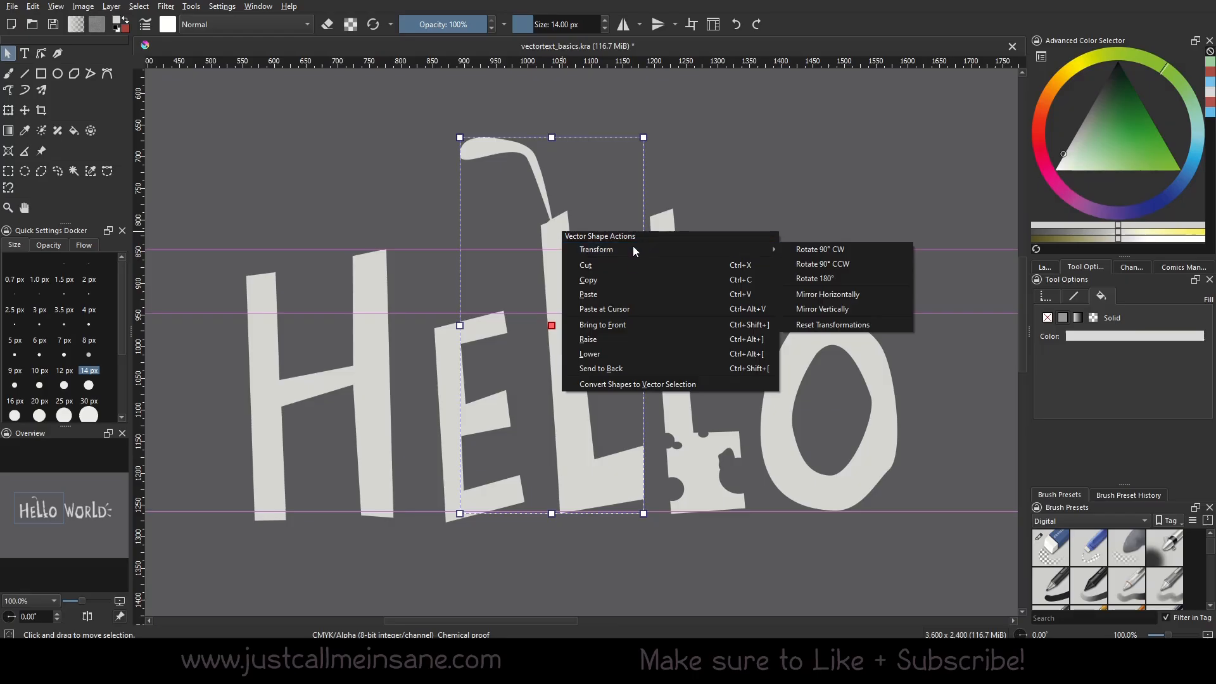
click(769, 147)
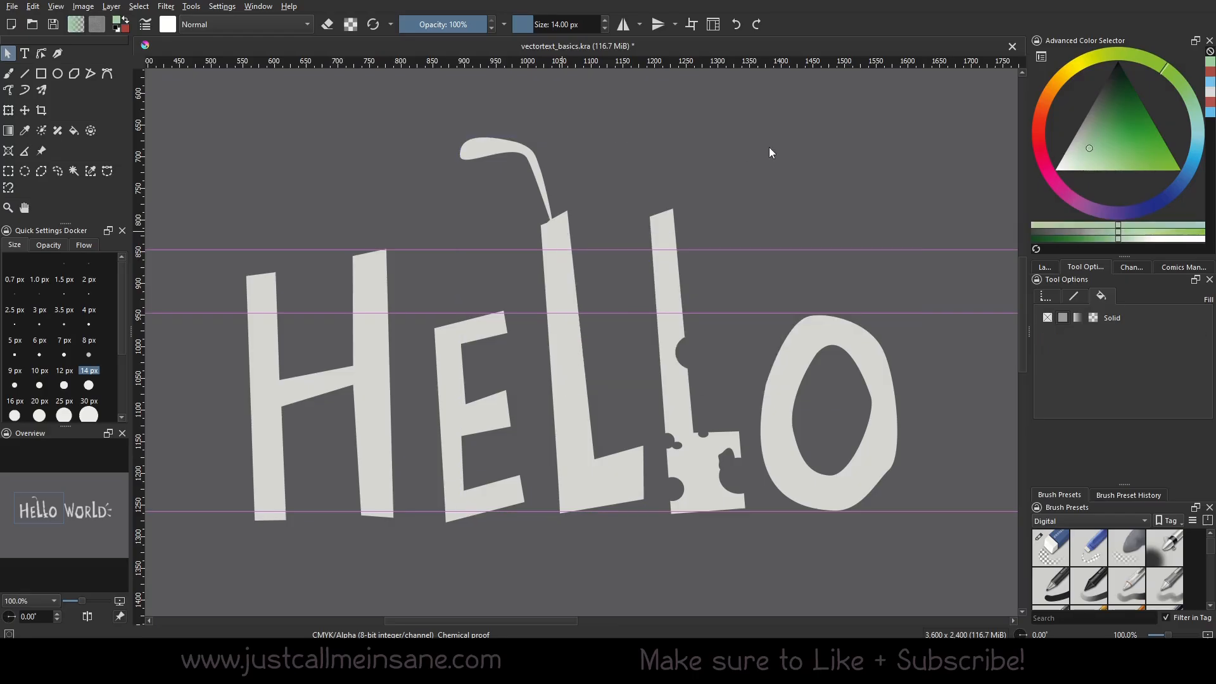
Delete the surplus nodes on both sides of the hook's joint with the merged L and nudge the right joint node outward.
scroll(534, 229, up, 3)
click(551, 207)
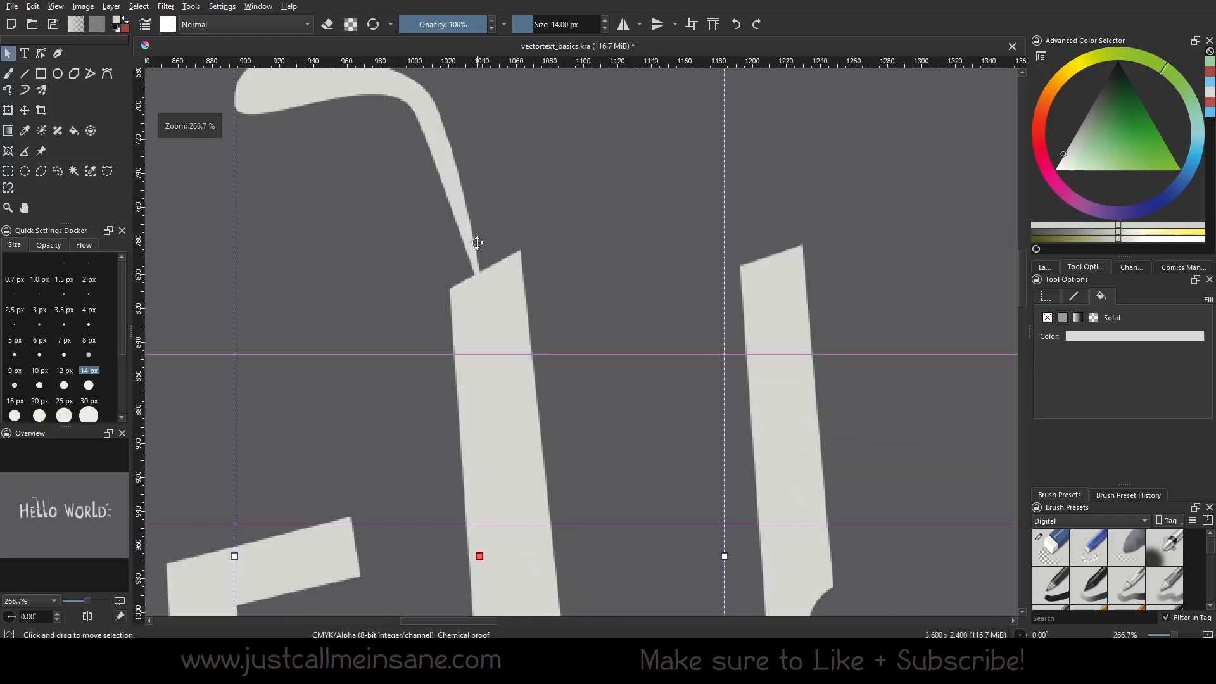
double_click(478, 242)
scroll(493, 325, up, 3)
scroll(487, 333, up, 2)
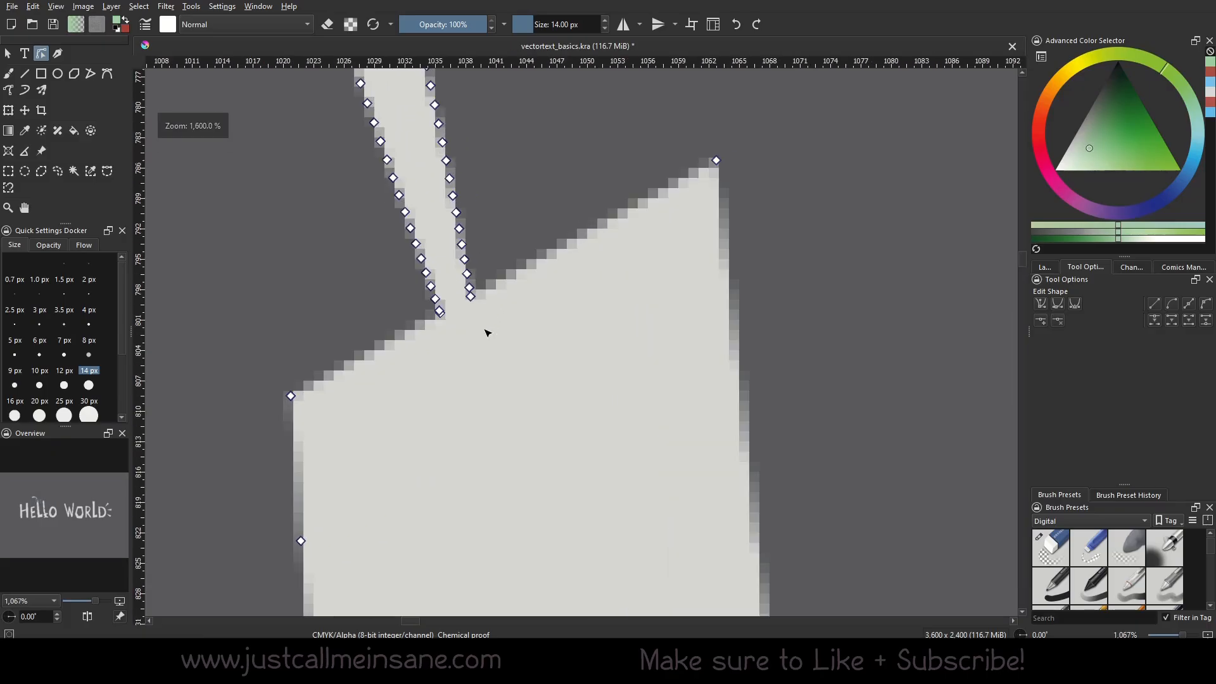
click(440, 311)
key(Delete)
click(442, 314)
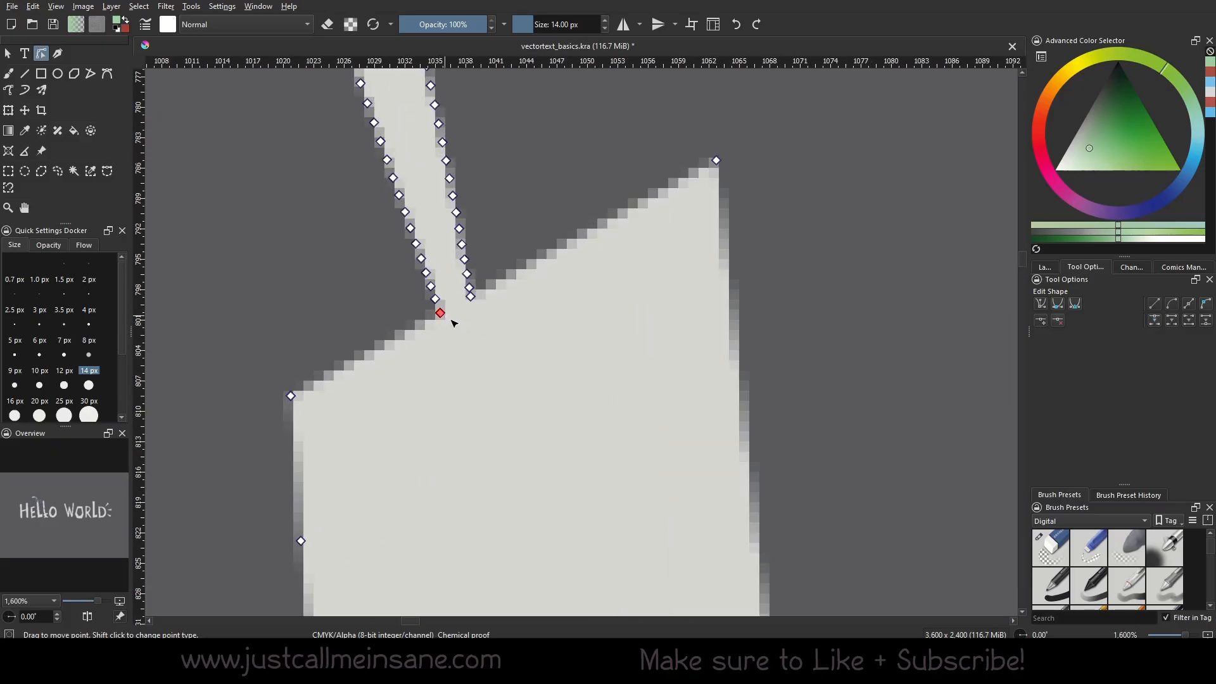
key(Delete)
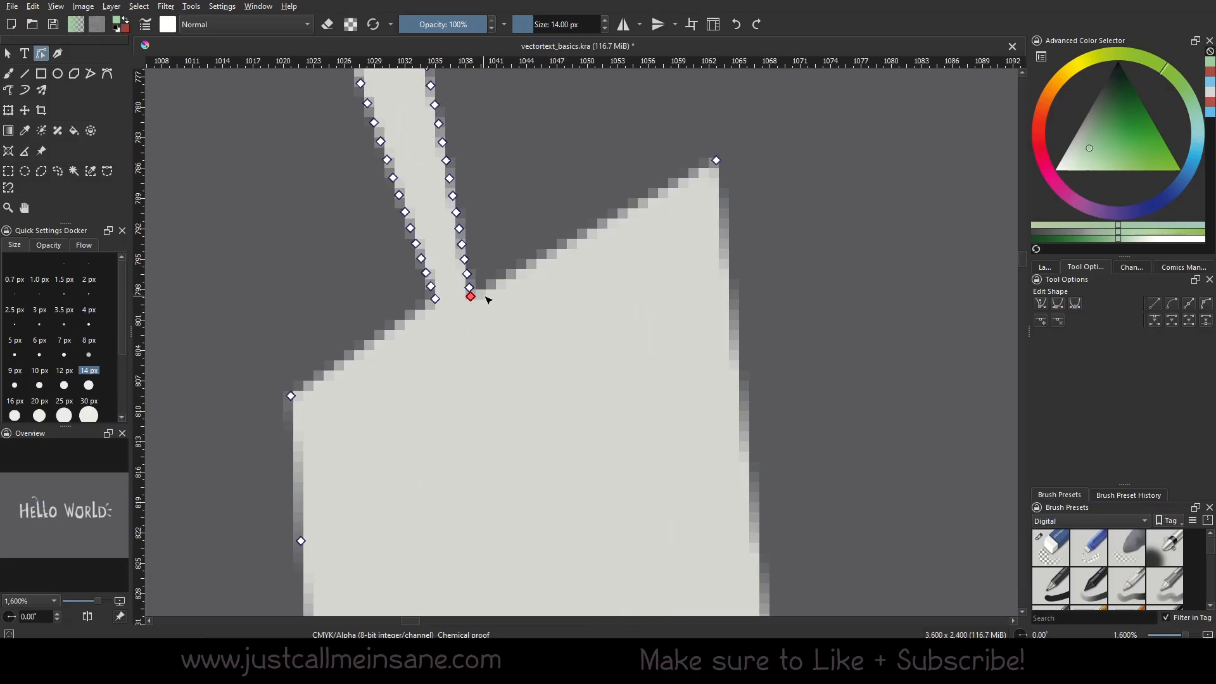
key(Delete)
drag(480, 296, 488, 307)
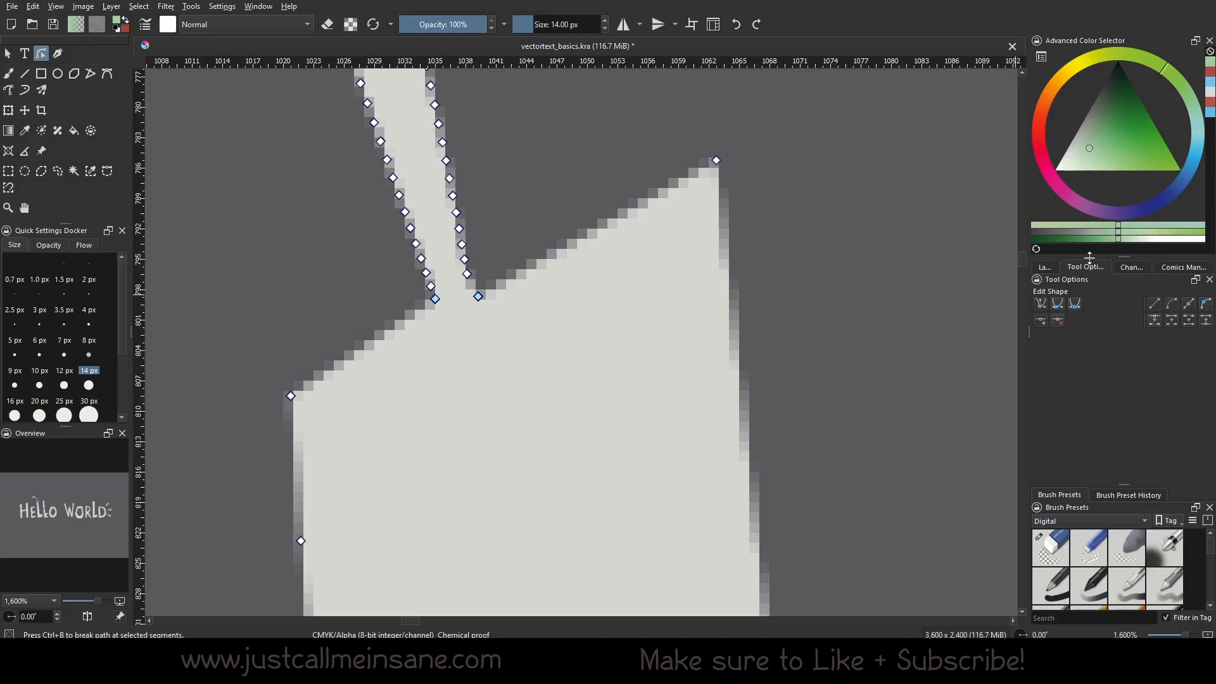
Break the merged L's path at the hook's joint nodes and shift the freed node onto the stem's slanted top edge.
click(1156, 324)
drag(490, 296, 509, 305)
key(ctrl+z)
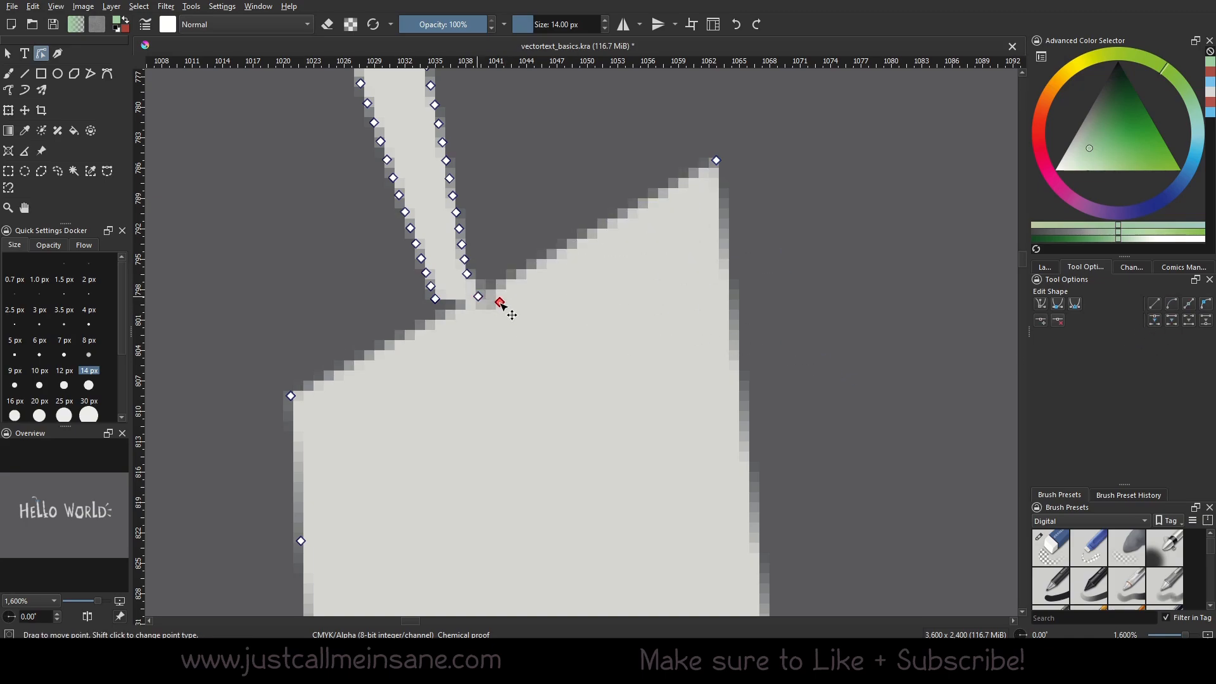
drag(479, 297, 483, 301)
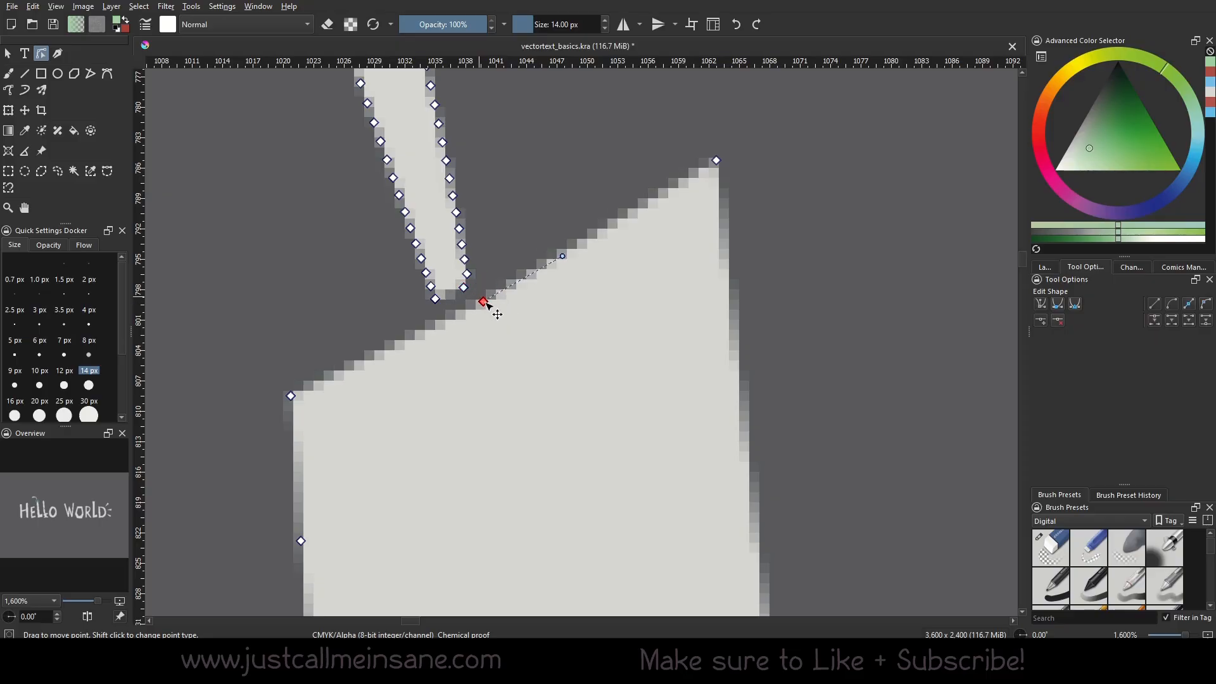
Pull the leftover node away from the stem's upper-left corner, delete it to detach the hook, and leave node editing.
drag(296, 394, 317, 409)
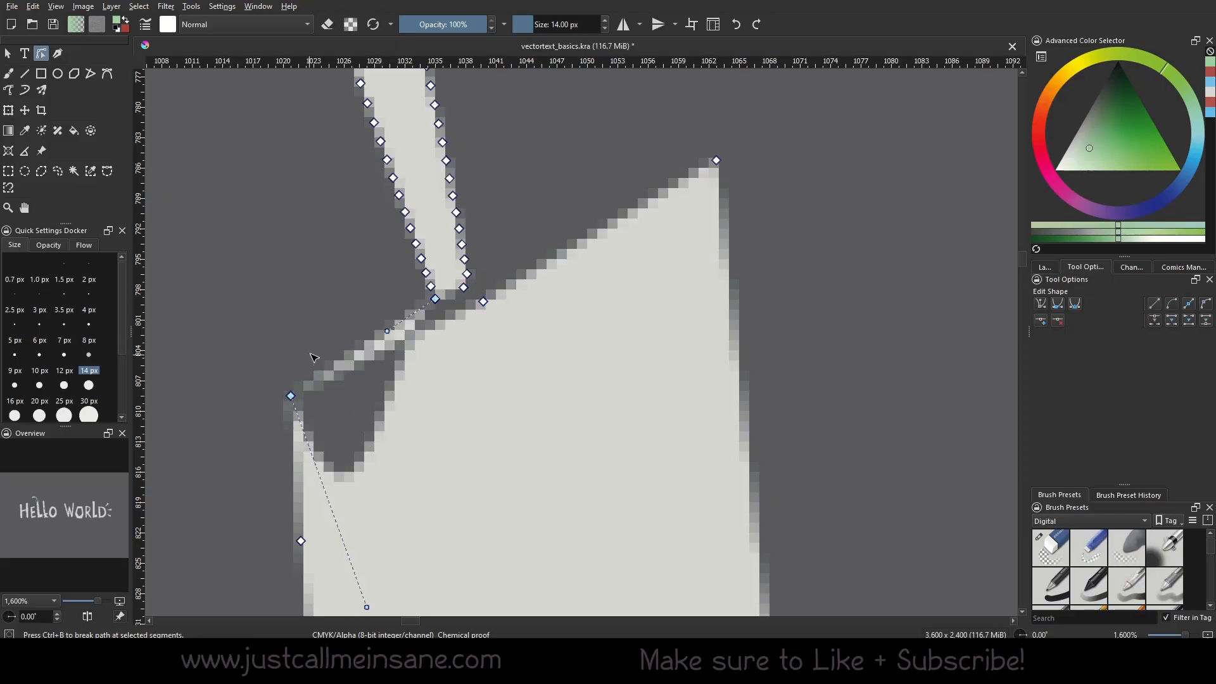
key(ctrl+z)
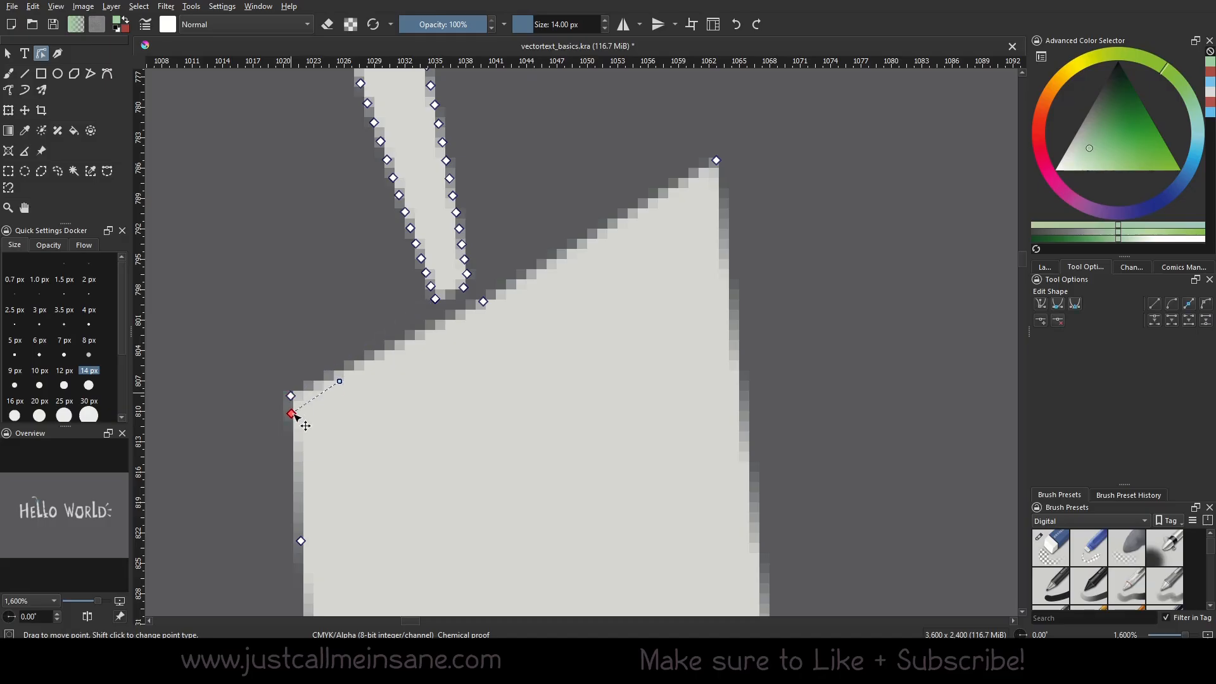
drag(292, 415, 340, 332)
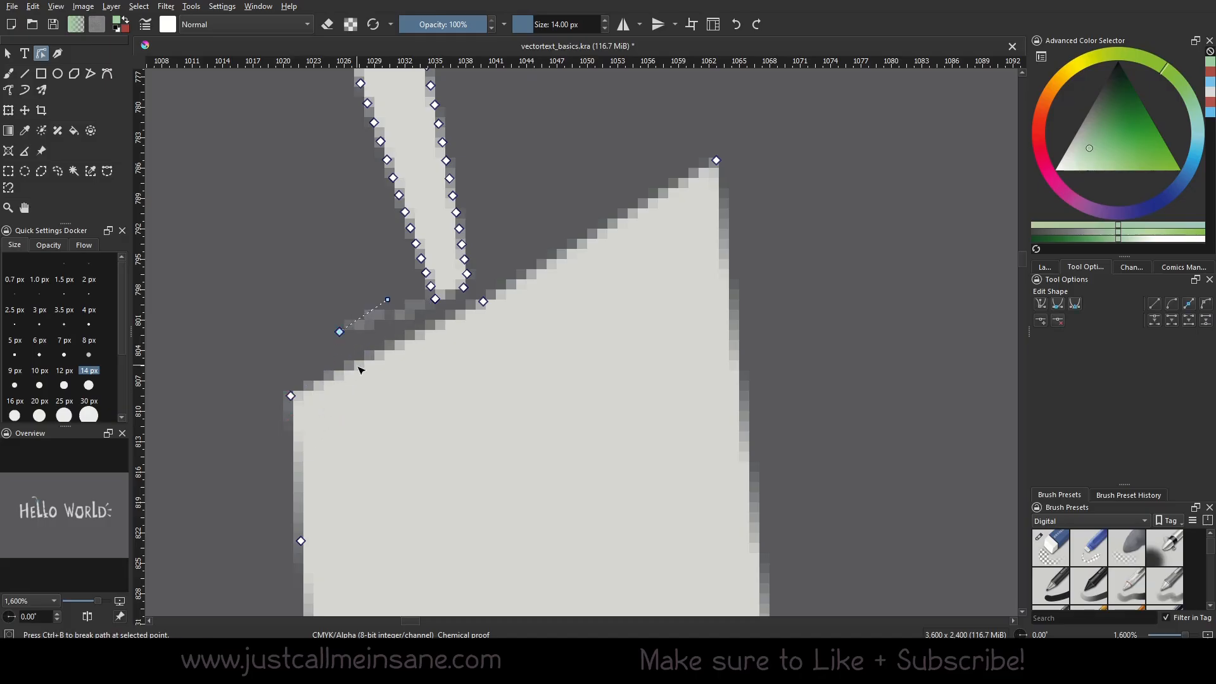
key(Delete)
drag(292, 398, 297, 424)
key(Escape)
scroll(516, 308, down, 6)
drag(515, 309, 522, 314)
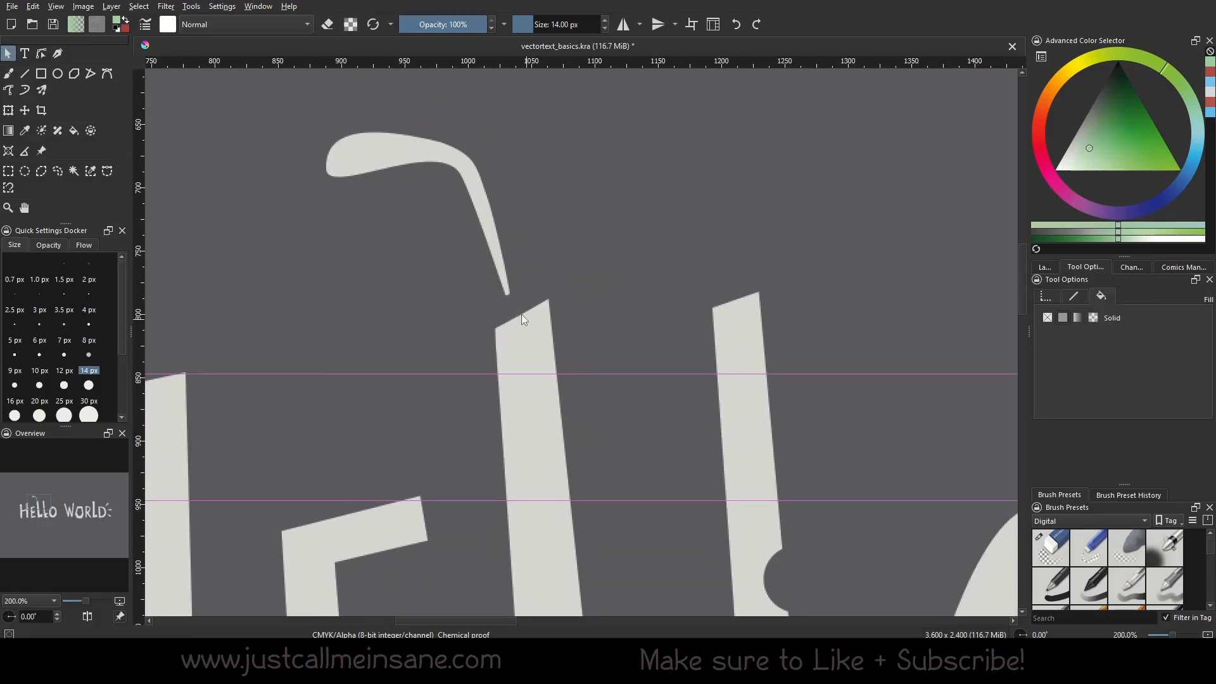
Split the L's hook and stem into separate shapes with the logical operation, check the hook on its own, and deselect it.
scroll(521, 314, up, 1)
click(502, 277)
double_click(489, 242)
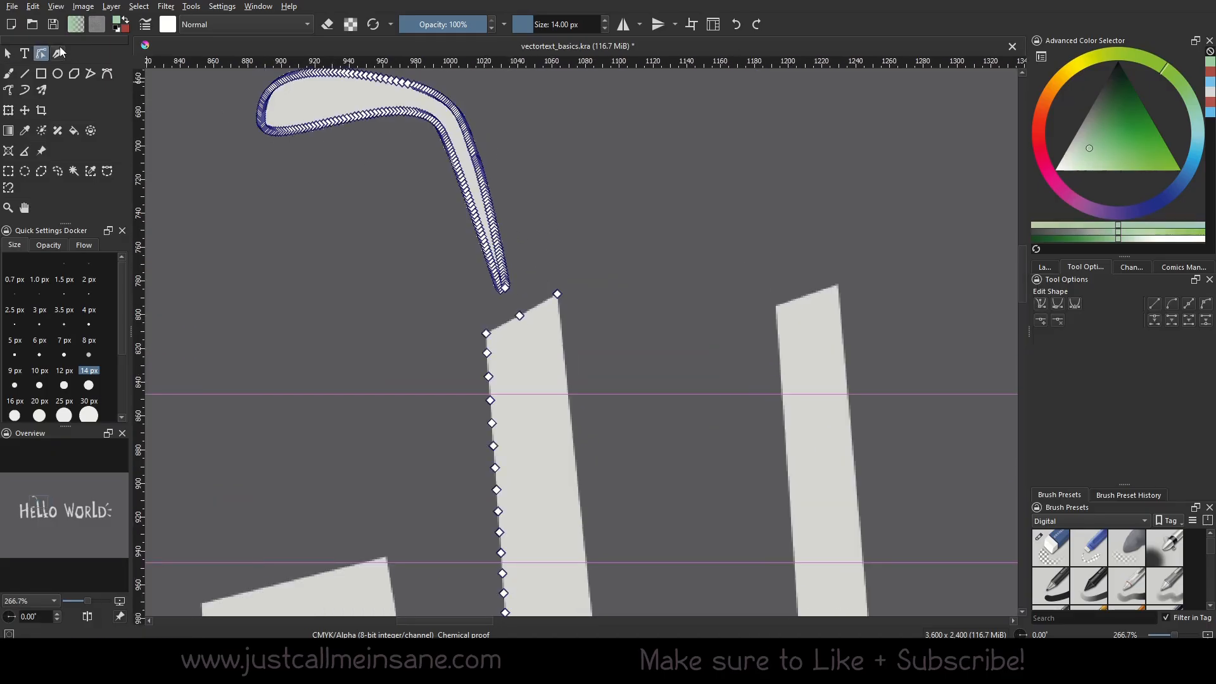
click(9, 55)
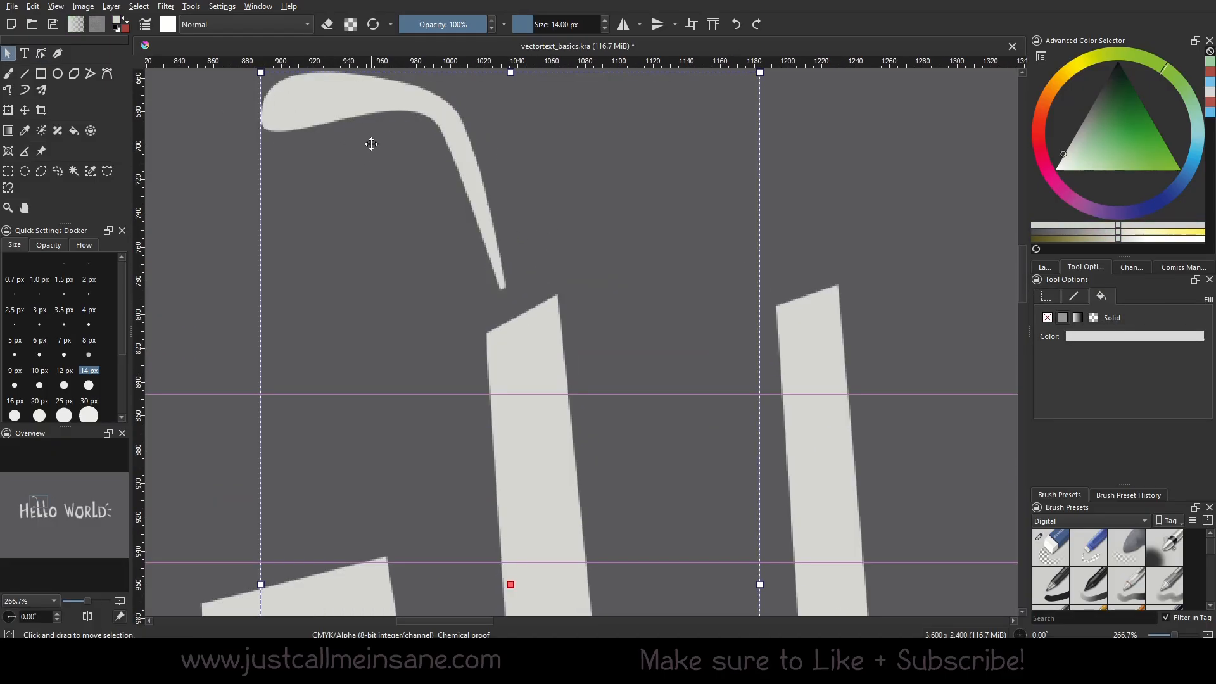
right_click(479, 203)
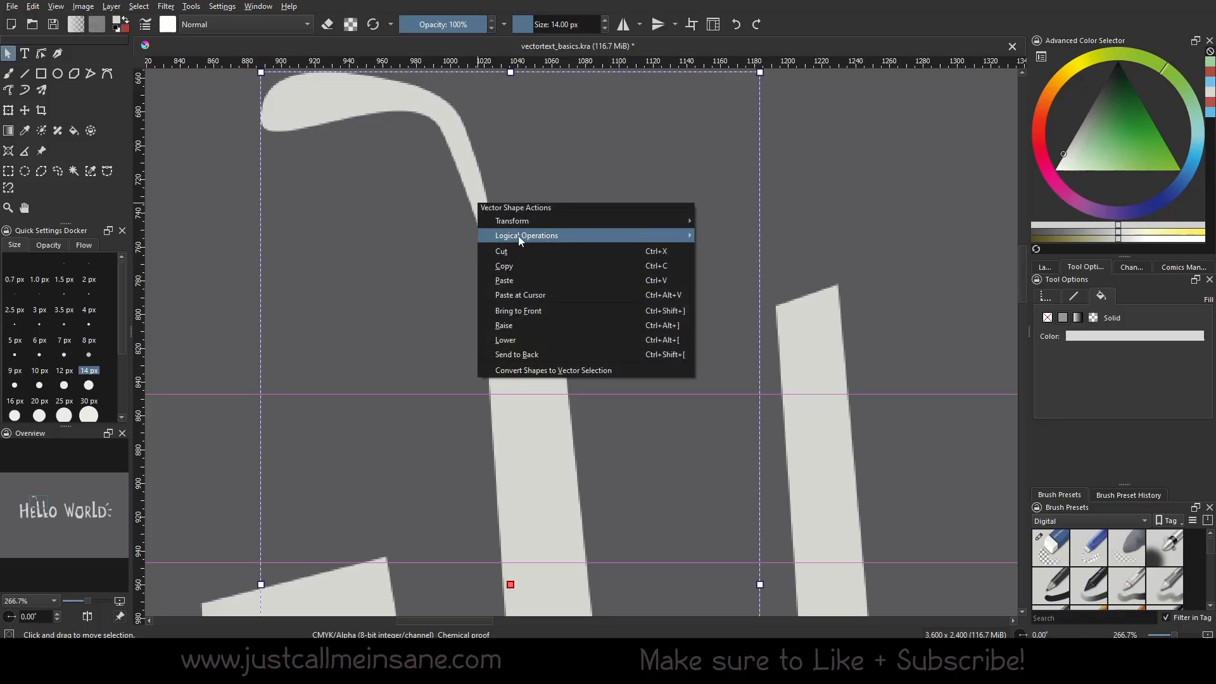
mouse_move(607, 235)
click(727, 280)
click(494, 231)
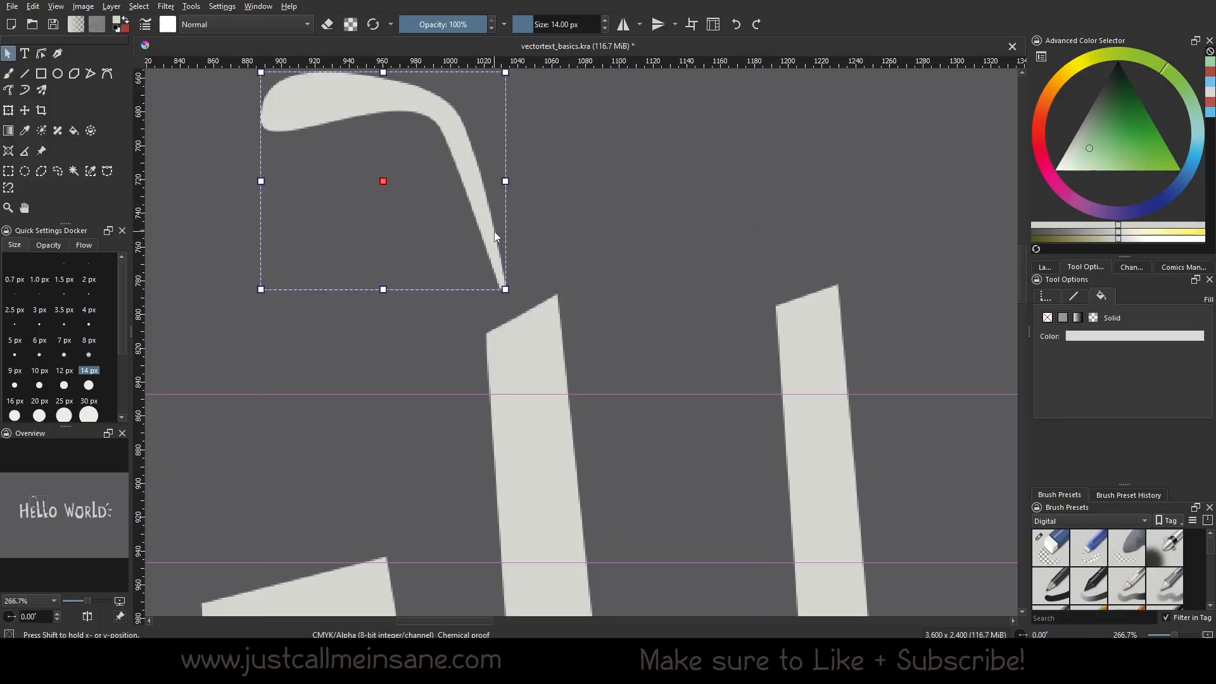
drag(494, 231, 400, 179)
scroll(510, 296, down, 3)
drag(531, 414, 539, 414)
click(684, 311)
Group all the HELLO shapes, including the loose hook, then try moving the group and undo the move.
drag(1001, 443, 366, 320)
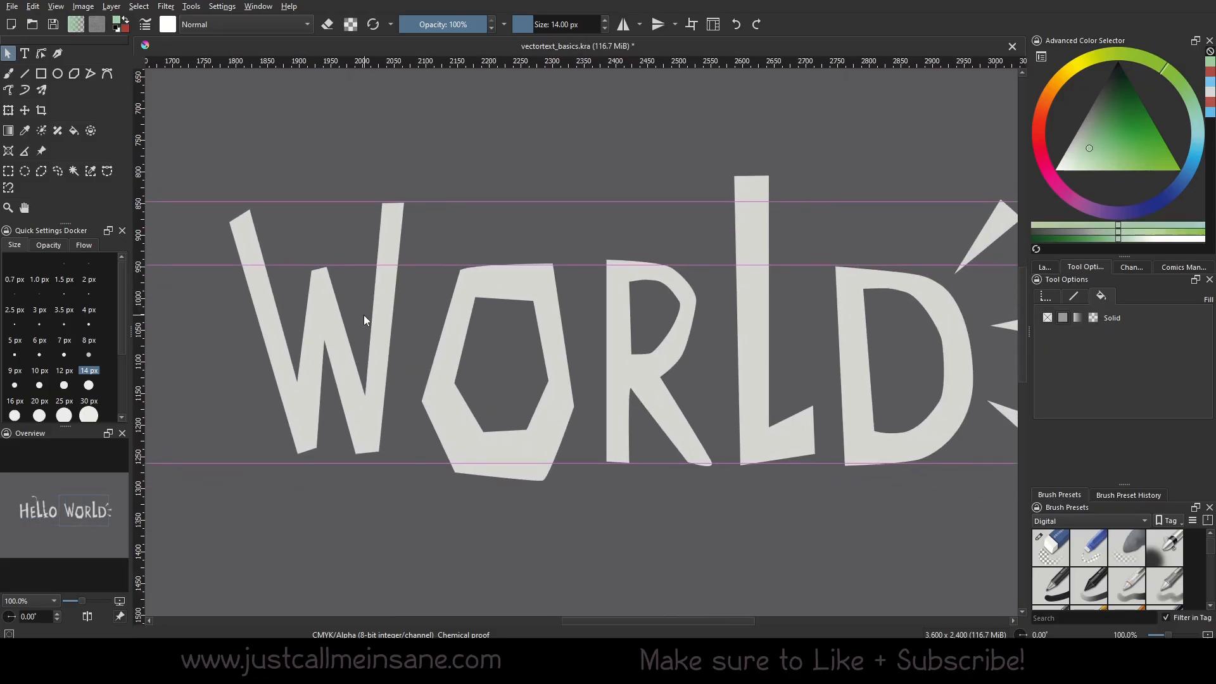
drag(706, 350, 795, 354)
drag(337, 321, 968, 321)
scroll(357, 262, down, 1)
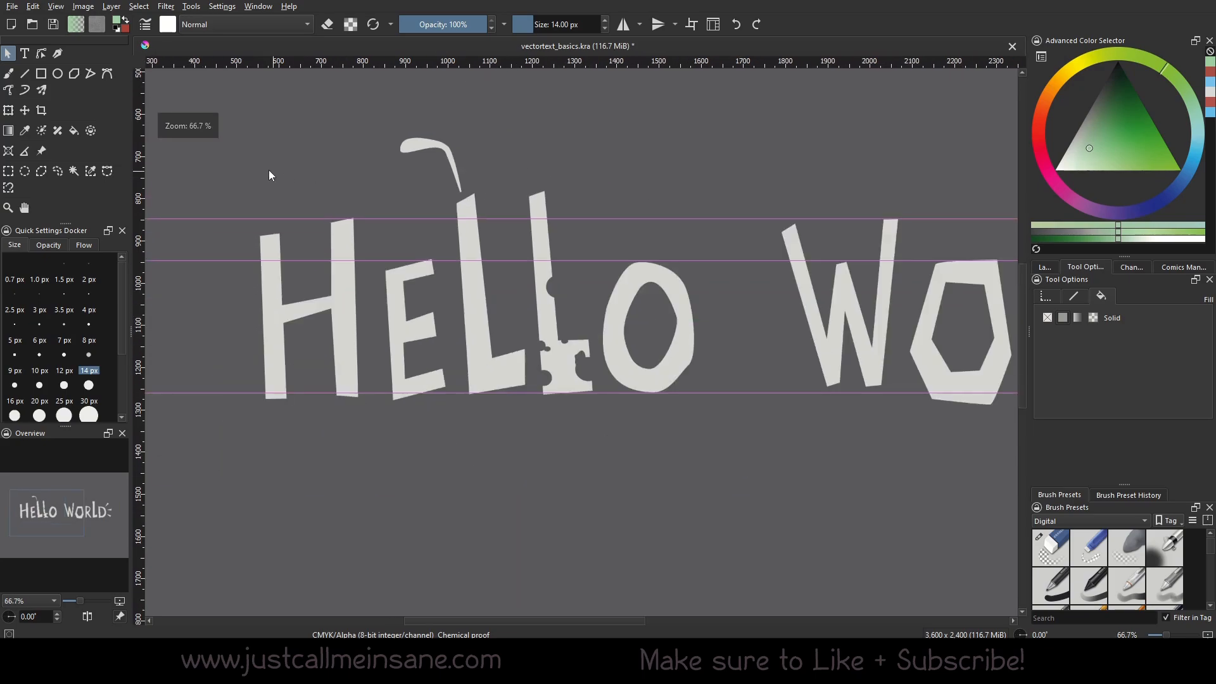
drag(205, 131, 702, 449)
right_click(612, 350)
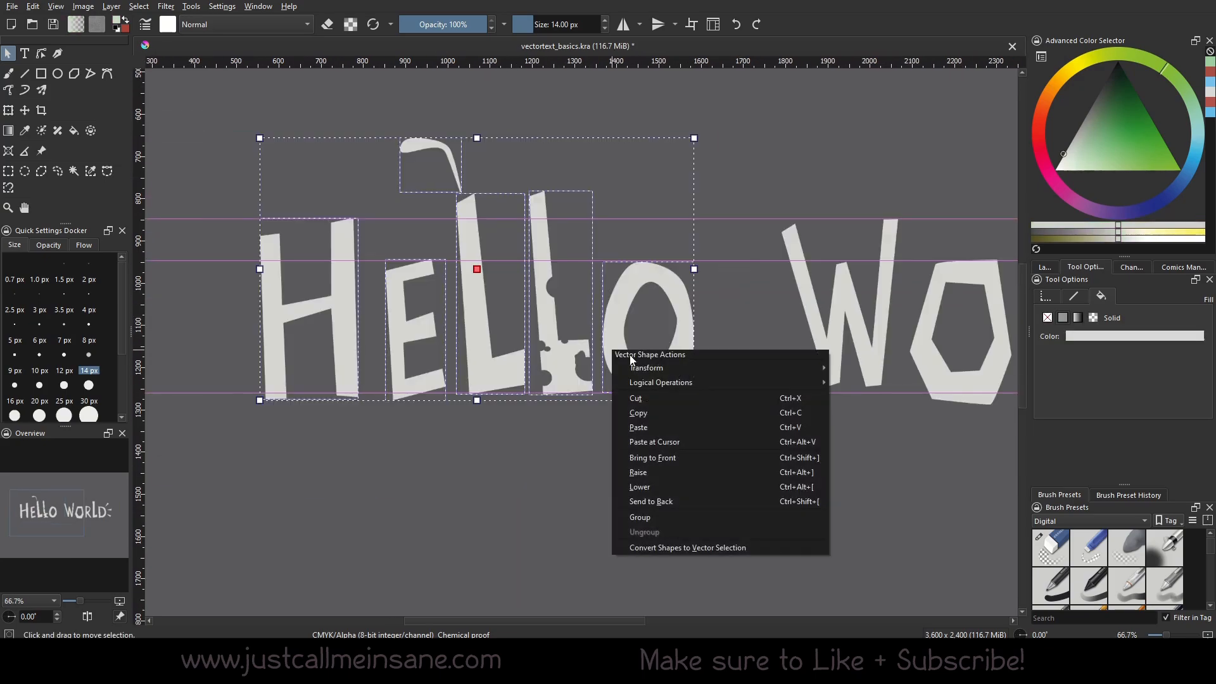
click(663, 515)
mouse_move(665, 381)
mouse_down()
mouse_move(661, 362)
mouse_move(658, 390)
mouse_up()
key(ctrl+z)
key(ctrl+z)
key(ctrl+z)
Inspect the HELLO group in shape selection and node editing, check its vector shape actions, and deselect it.
click(720, 443)
mouse_move(719, 443)
mouse_down()
mouse_move(490, 513)
mouse_move(735, 454)
mouse_up()
click(331, 290)
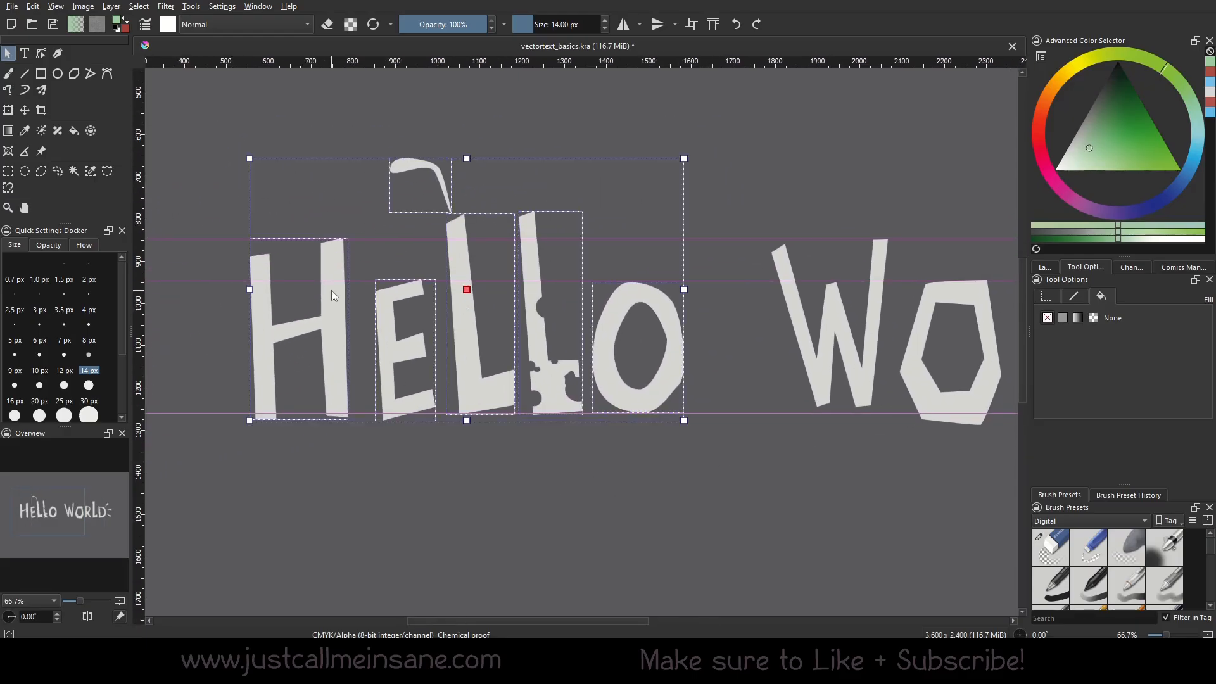
double_click(318, 274)
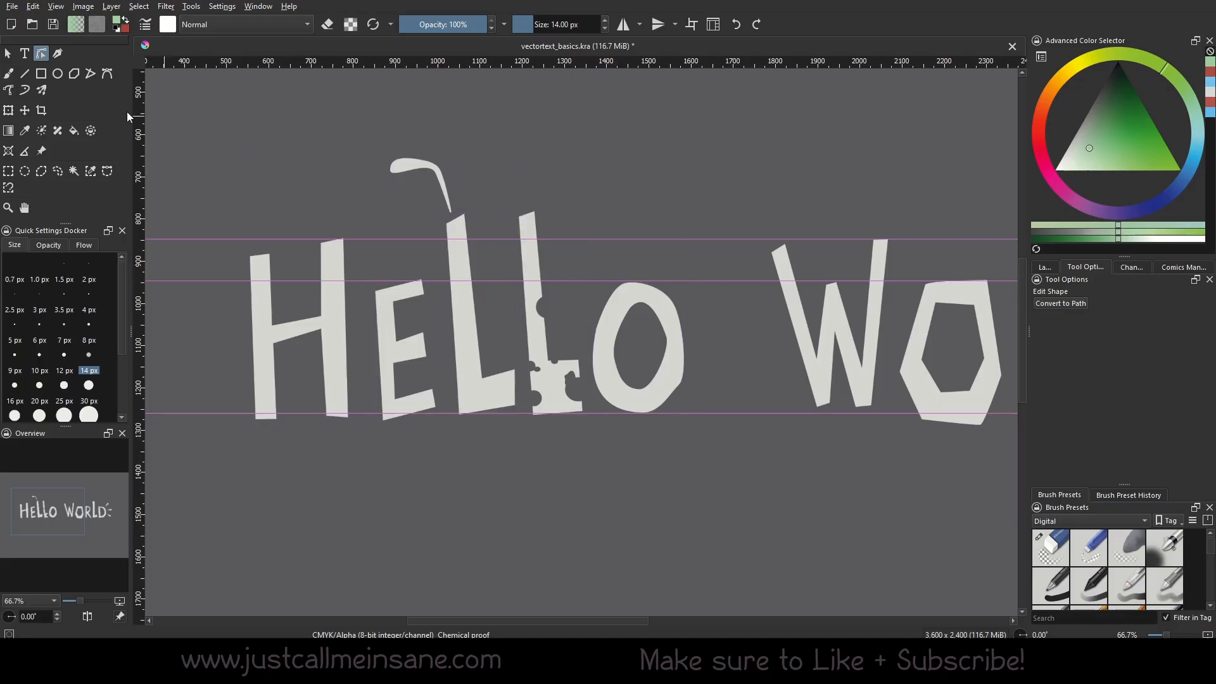
click(7, 53)
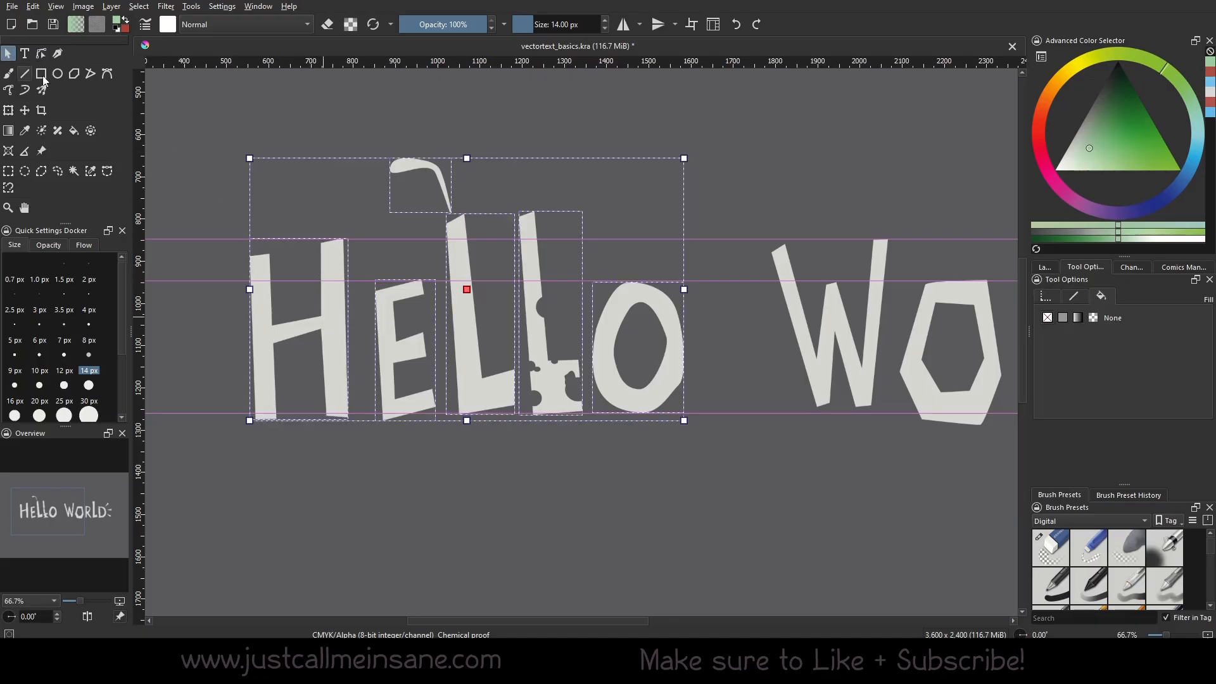
right_click(322, 326)
click(638, 577)
Open the W of WORLD for node editing.
drag(673, 365, 399, 453)
scroll(557, 422, up, 3)
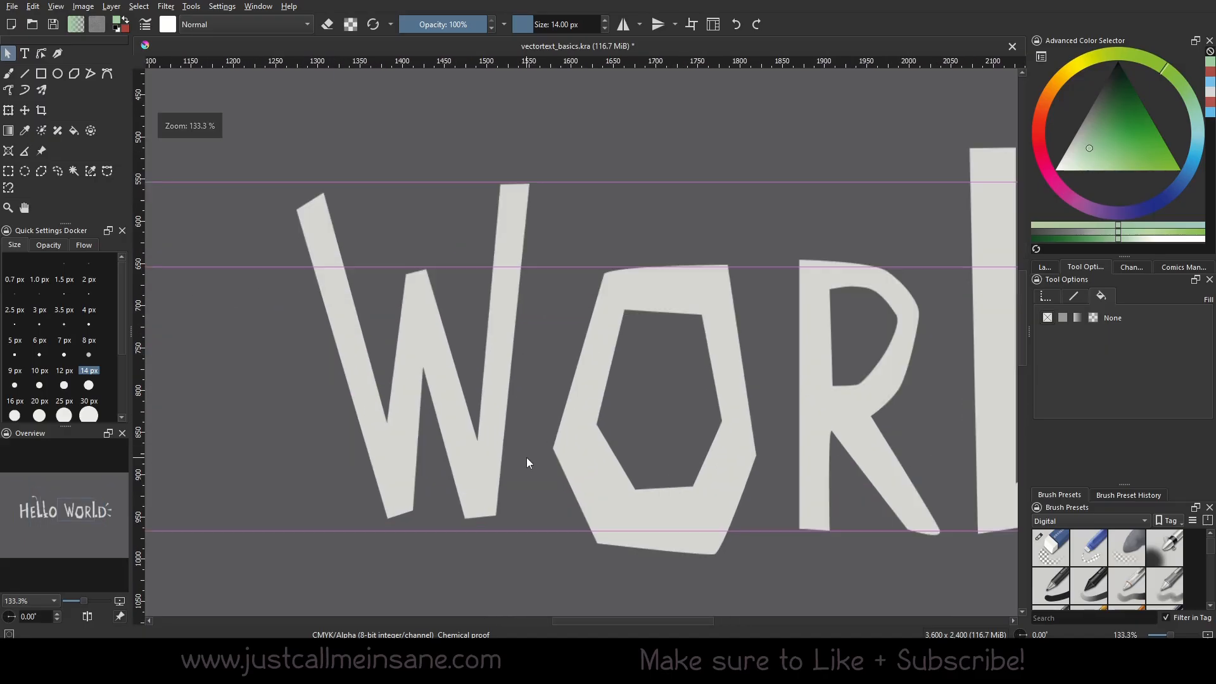
click(499, 444)
double_click(500, 444)
drag(481, 437, 548, 487)
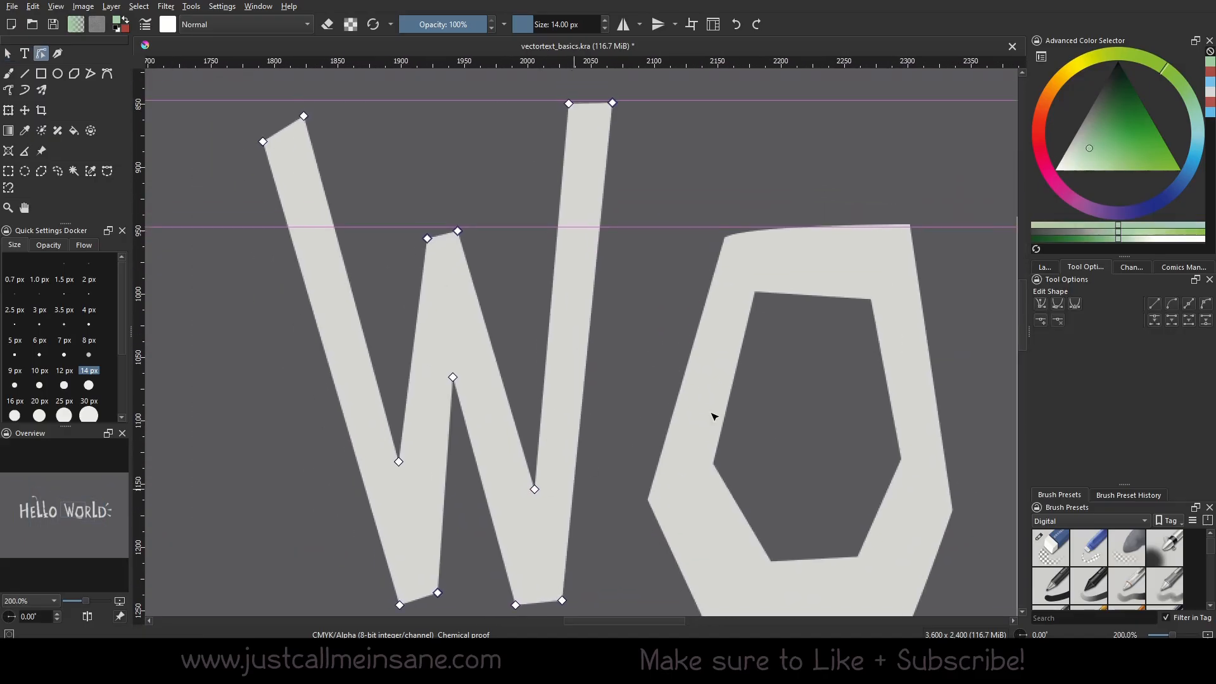
Show Paint Layer 1 and set Vector Layer 5's opacity to 59% to reveal the blue sketch beneath.
click(1042, 269)
click(1036, 445)
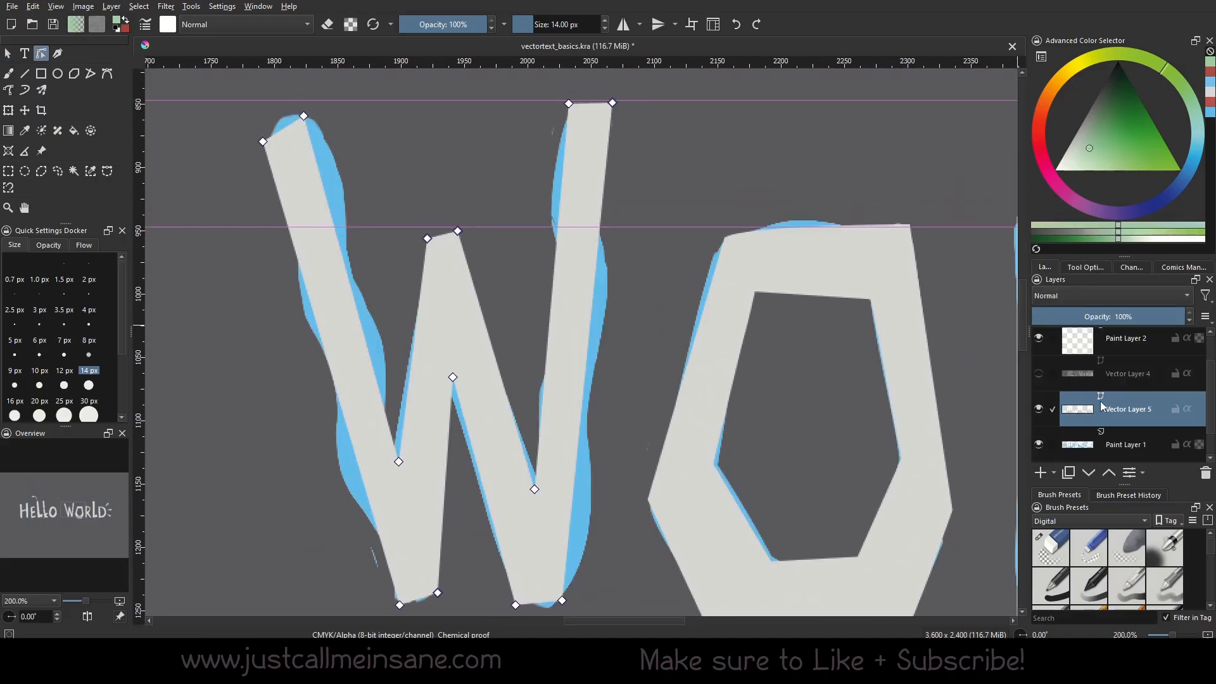
drag(1143, 314, 1122, 314)
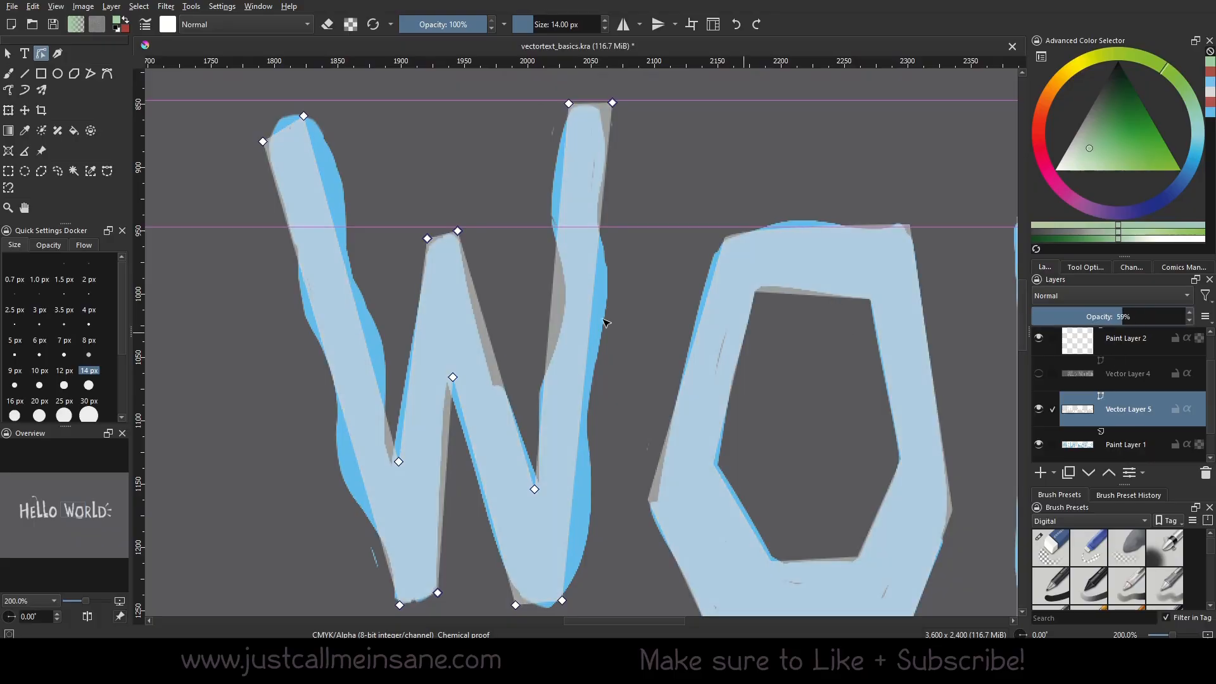
Insert nodes along the inner edge of the W's left stroke and position them on the sketch's wavy outline.
drag(383, 206, 355, 265)
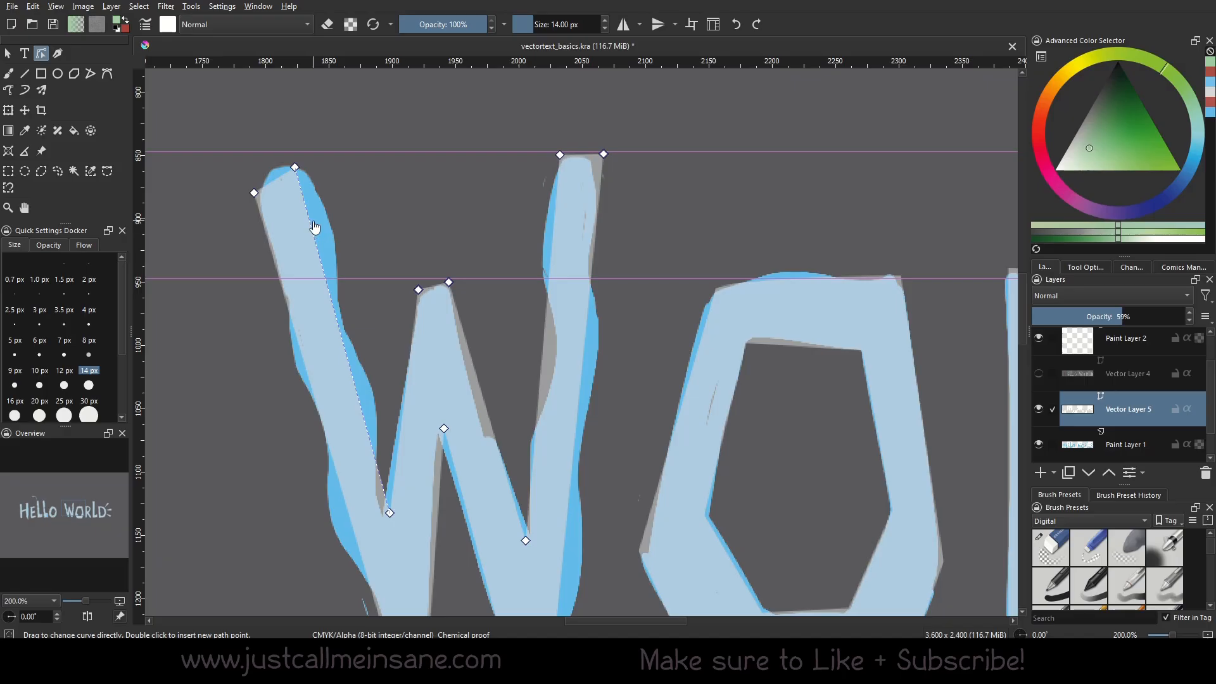
double_click(309, 221)
double_click(348, 362)
drag(364, 423, 376, 414)
drag(349, 361, 357, 352)
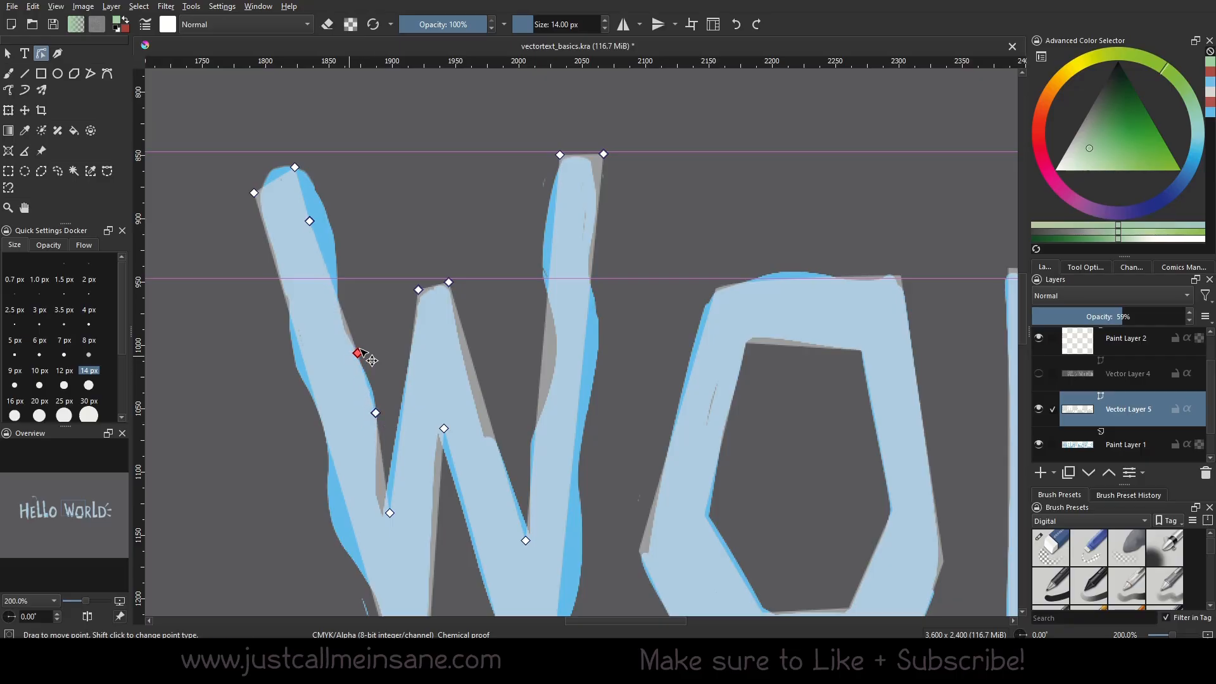
drag(309, 221, 330, 215)
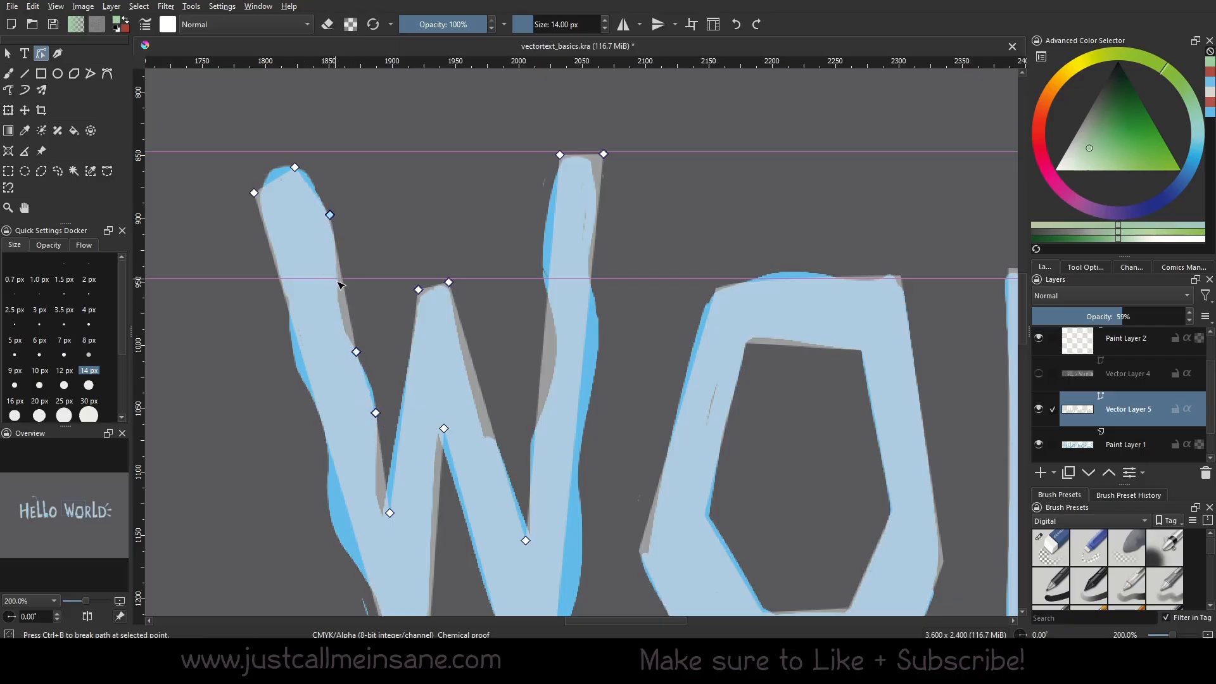
double_click(338, 300)
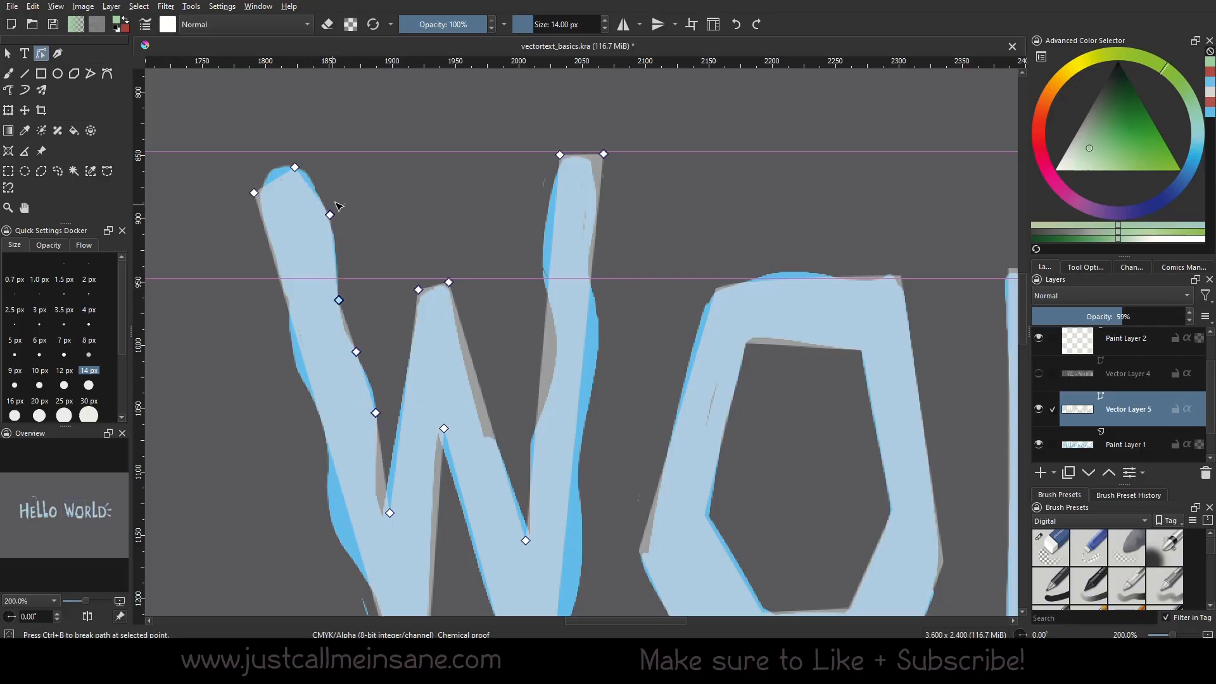
Convert the uppermost inserted node on the W's left stroke to a smooth point and extend its lower handle along the sketch.
click(1081, 268)
click(330, 214)
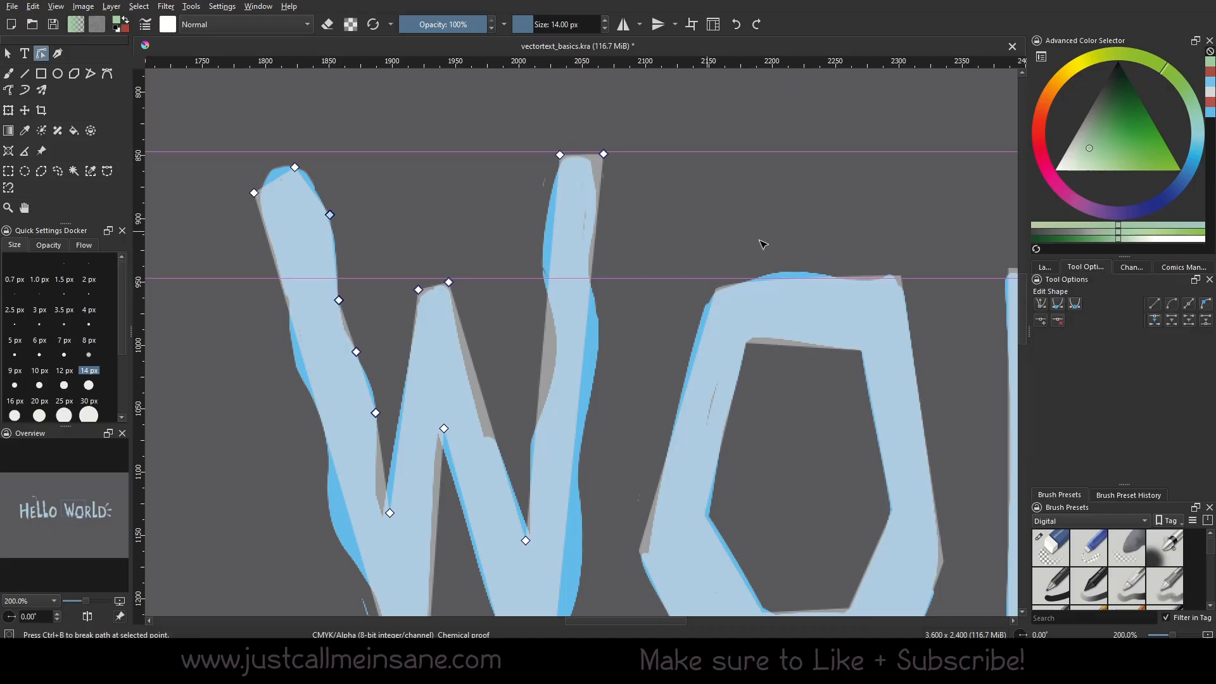
click(1073, 305)
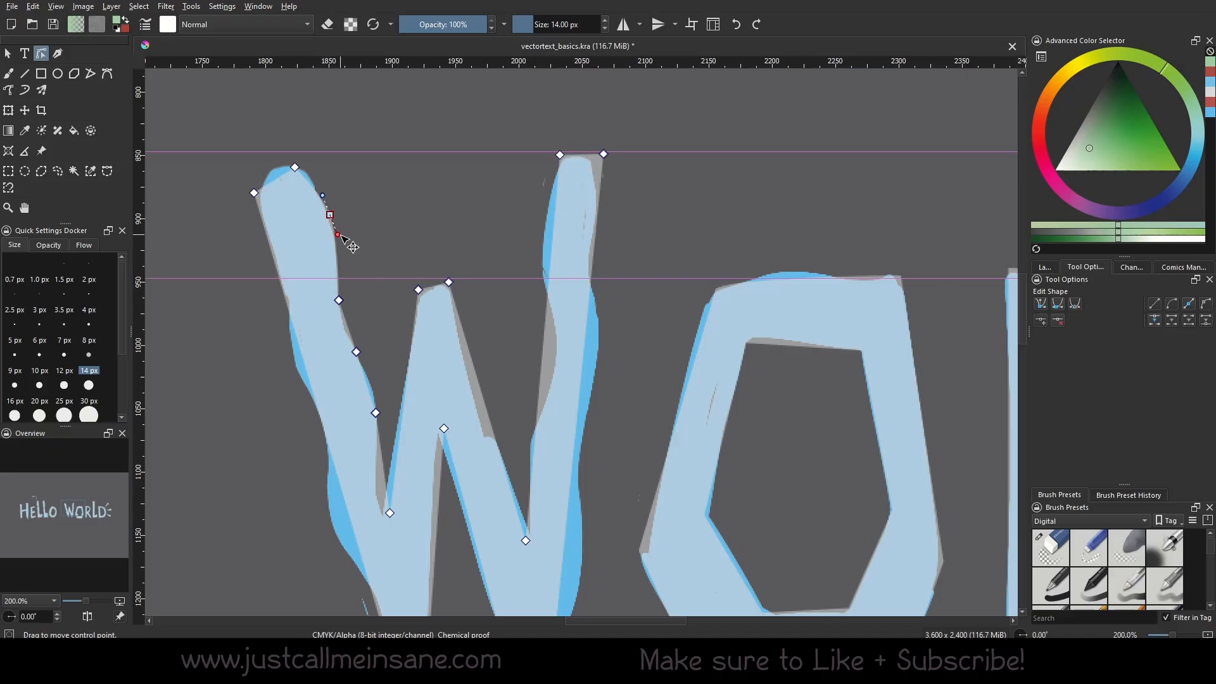
mouse_move(337, 234)
mouse_down()
mouse_move(341, 255)
mouse_move(351, 249)
mouse_move(339, 252)
mouse_up()
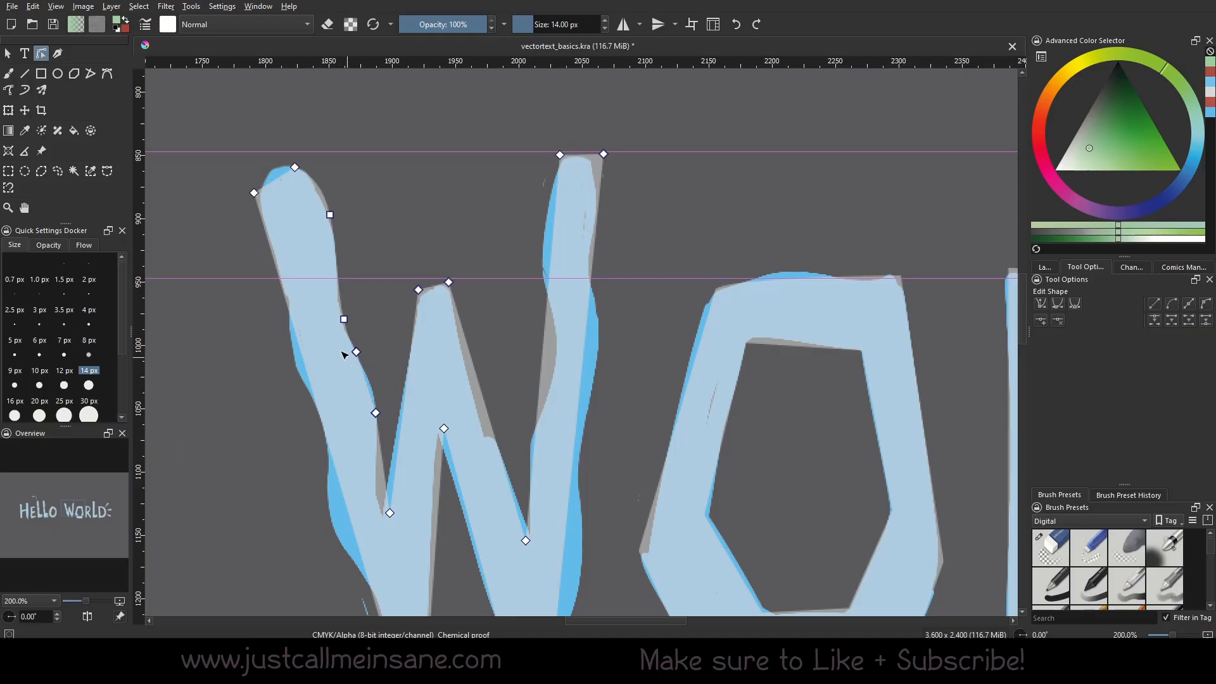
Convert the two lower inserted nodes on the W's left stroke to smooth points.
drag(236, 335, 417, 473)
click(1074, 306)
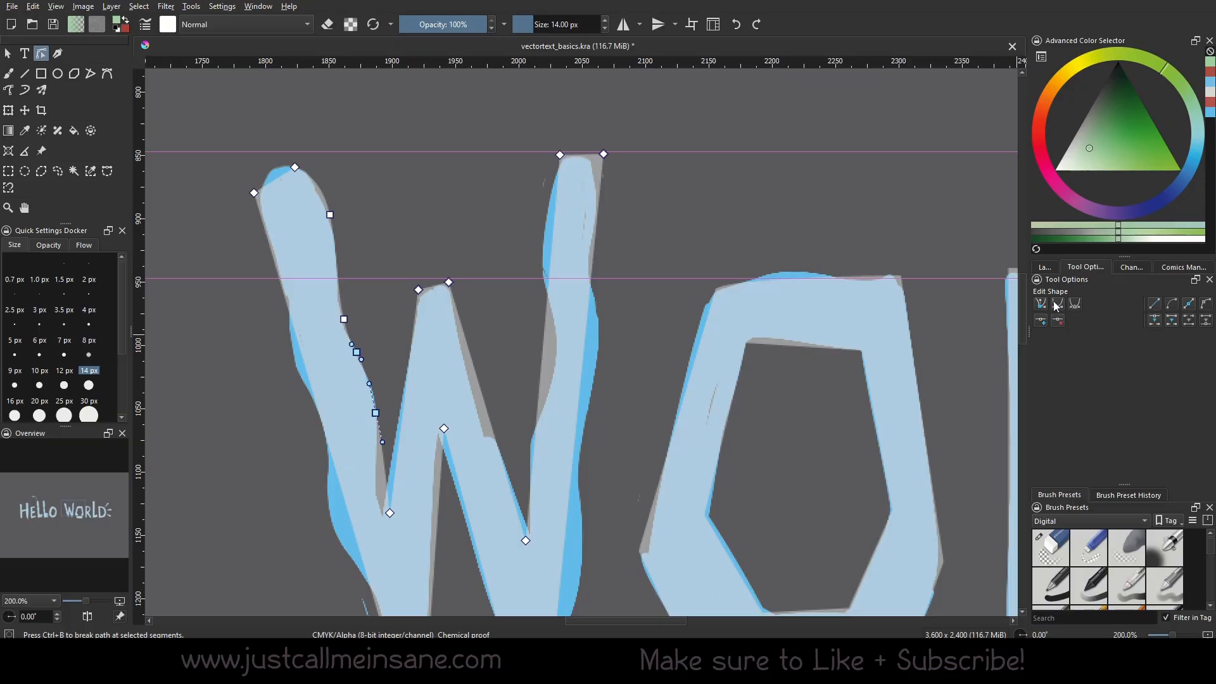
click(394, 280)
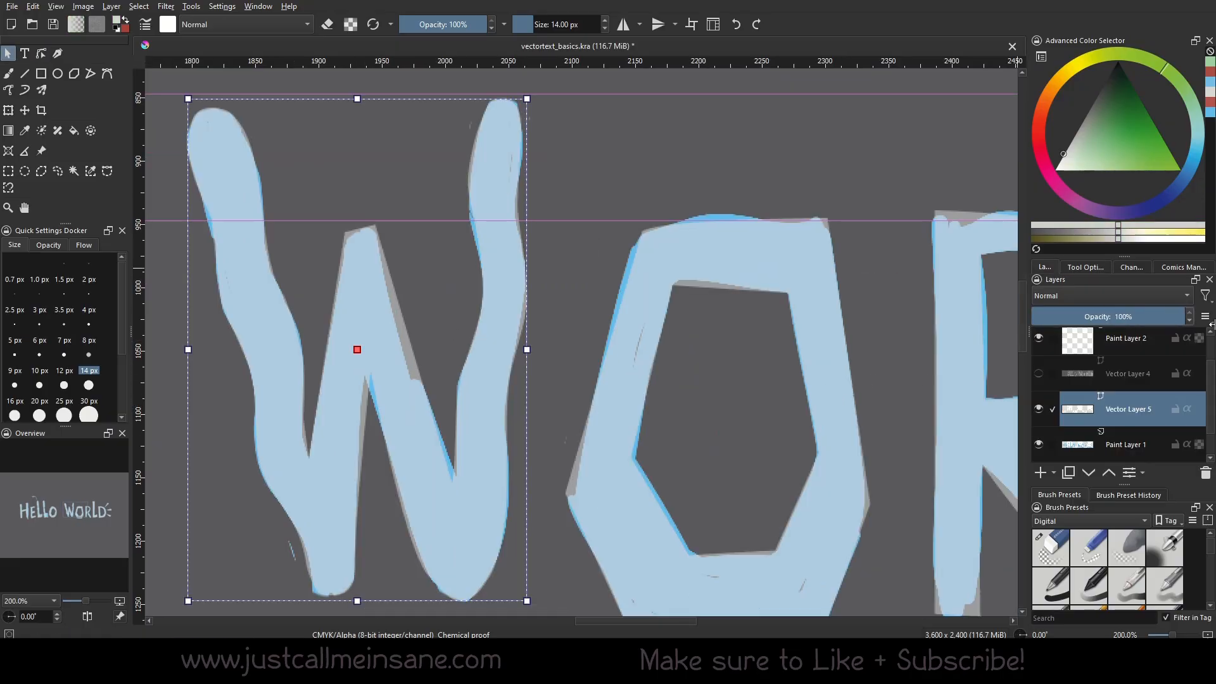
Examine the reshaped W against its sketch and the neighbouring letters, both selected and deselected.
drag(400, 427, 414, 421)
scroll(543, 295, down, 1)
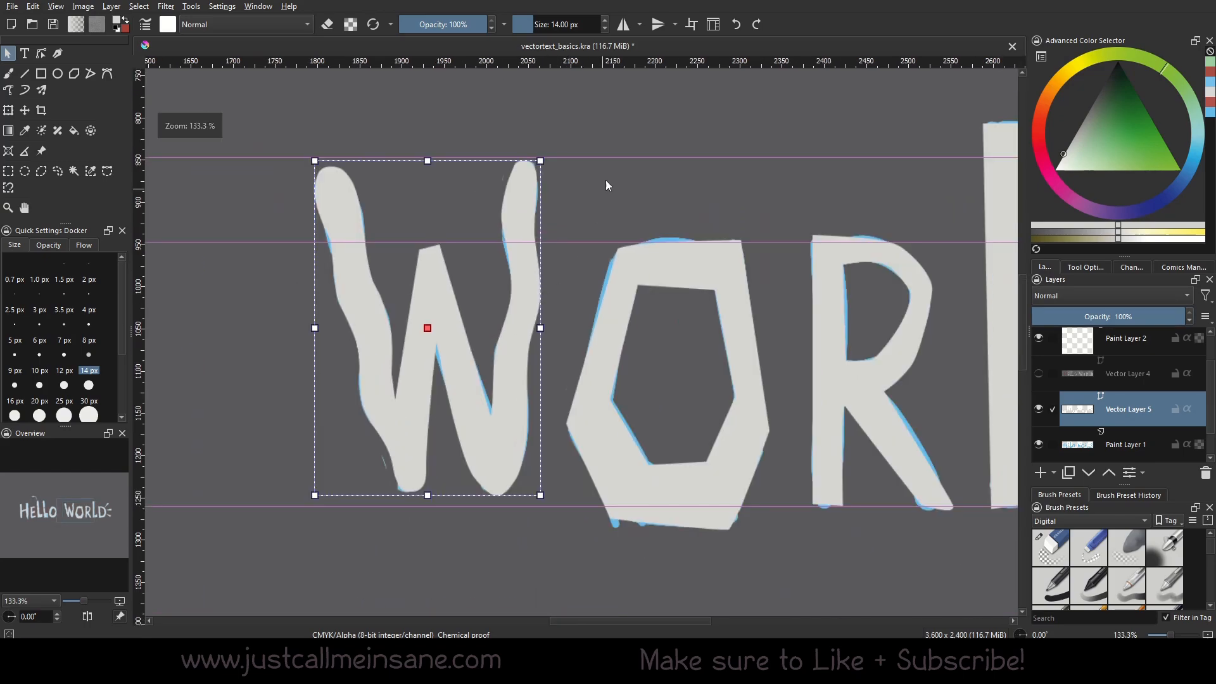
click(606, 123)
drag(598, 325, 571, 344)
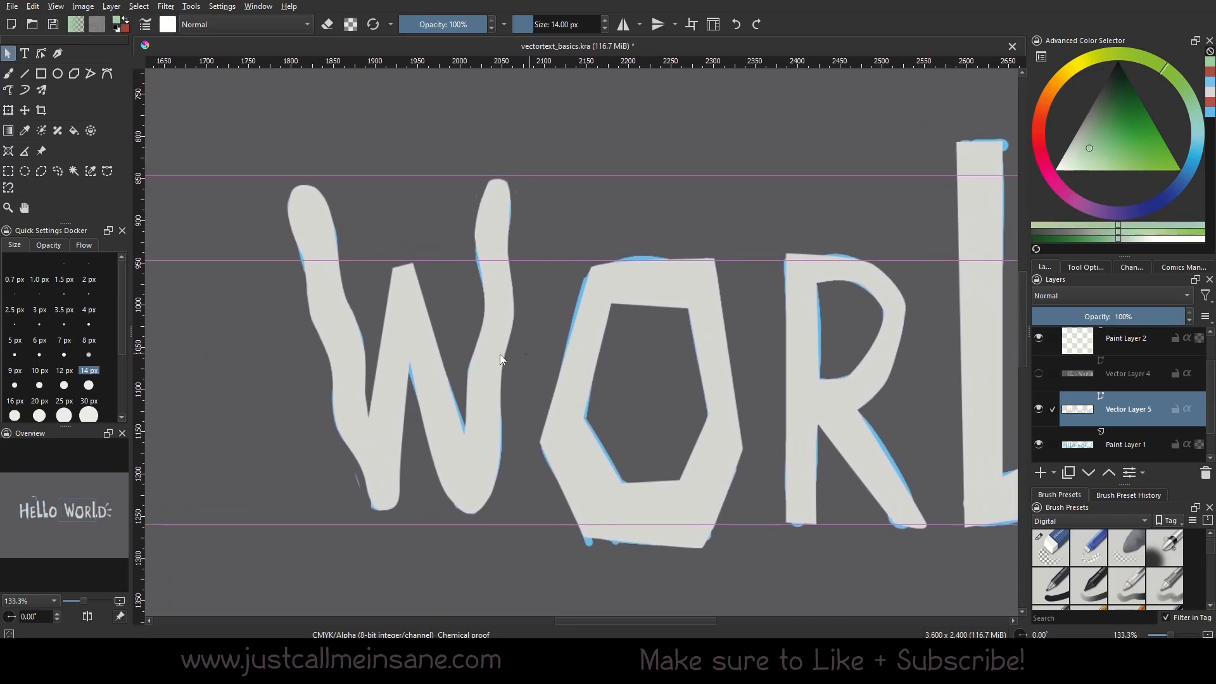
click(437, 357)
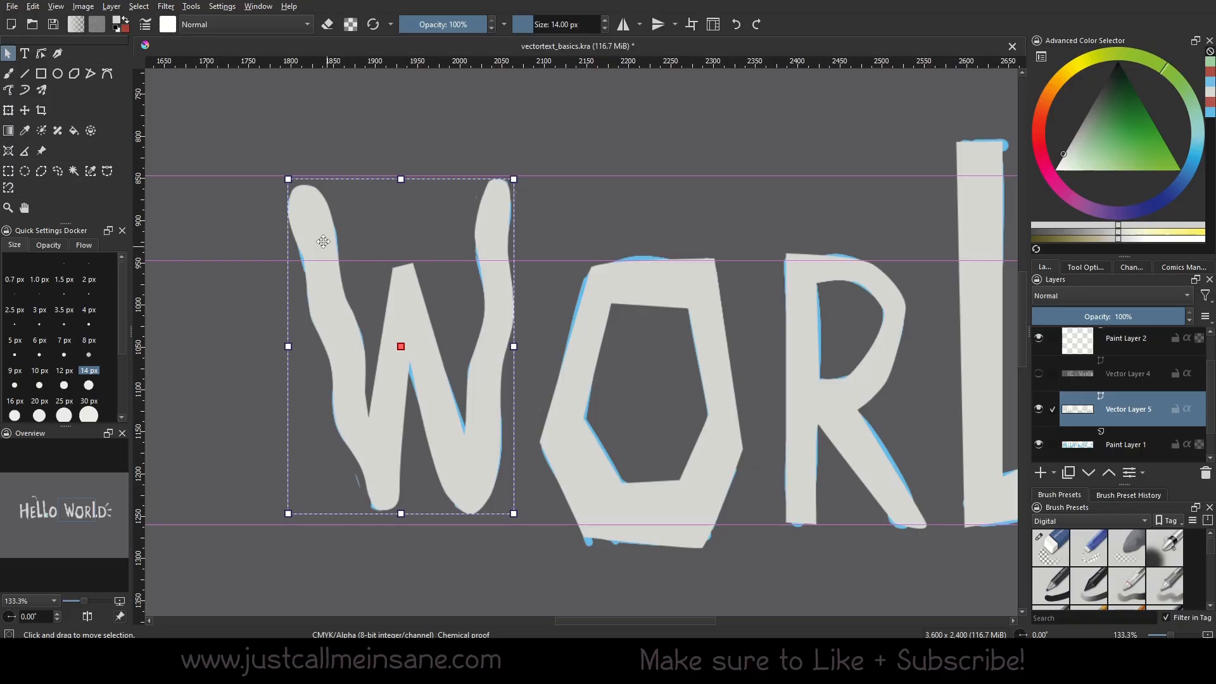
click(334, 132)
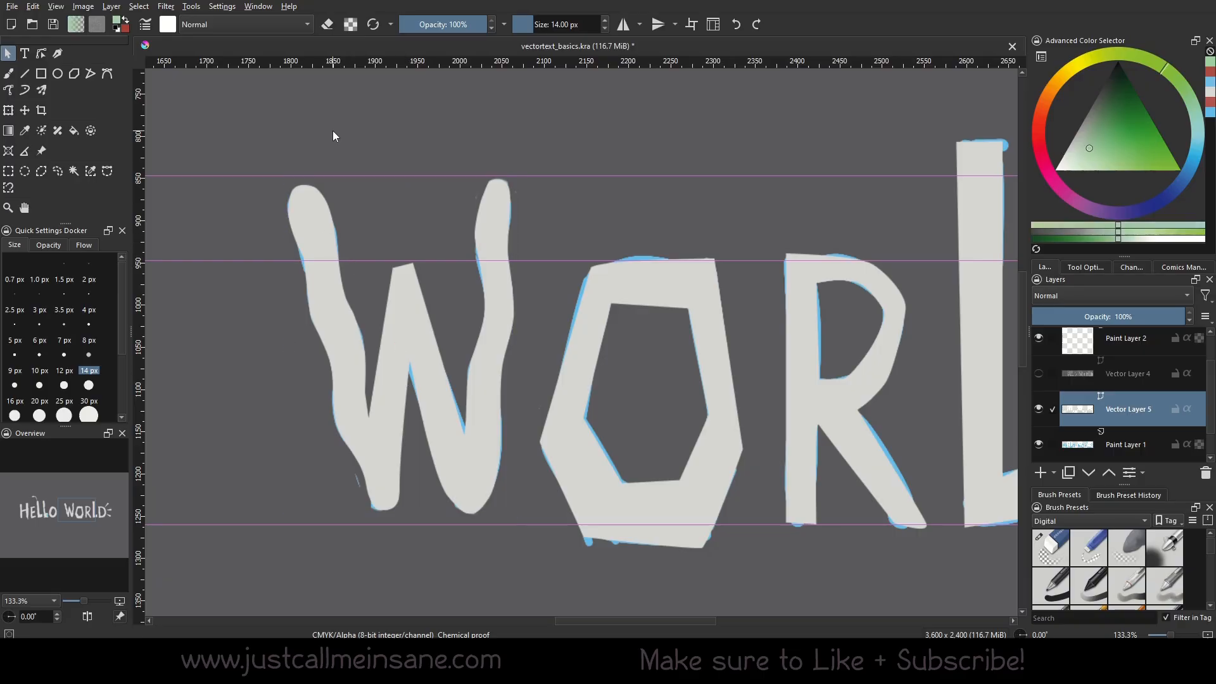
Reopen the W for node editing, adjust a handle on the right stroke's outer edge, and bring up the point type options.
click(335, 243)
double_click(397, 348)
scroll(545, 353, up, 2)
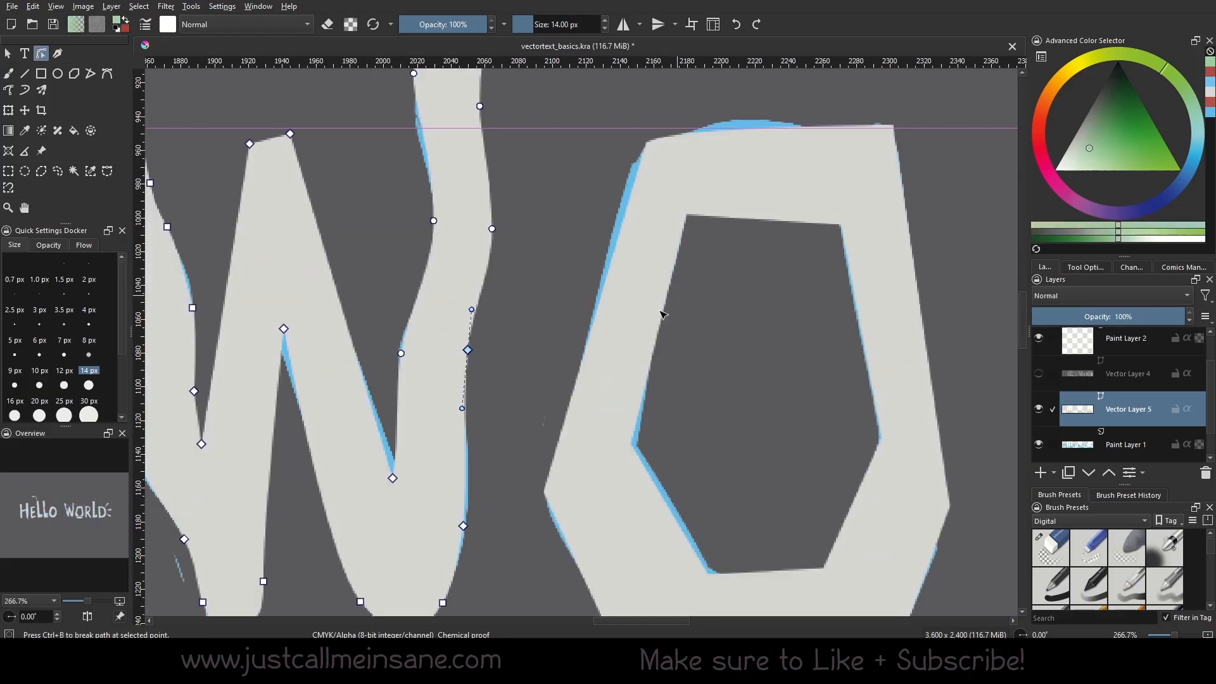
mouse_move(471, 309)
mouse_down()
mouse_move(493, 313)
mouse_move(475, 304)
mouse_up()
click(1089, 268)
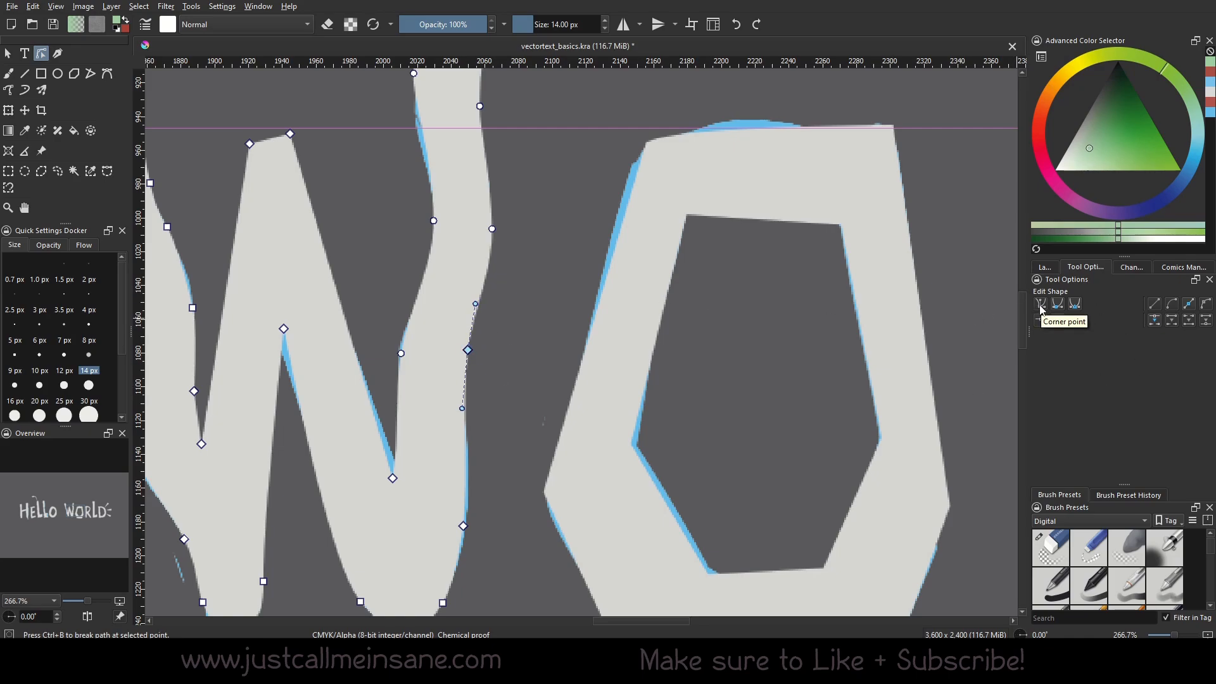
Try a corner handle and other point types on the selected outer-edge node of the W's right stroke, and remove that node.
mouse_move(476, 304)
mouse_down()
mouse_move(538, 369)
mouse_move(467, 272)
mouse_move(405, 314)
mouse_move(415, 349)
mouse_move(523, 342)
mouse_move(534, 366)
mouse_move(469, 263)
mouse_move(499, 280)
mouse_move(538, 352)
mouse_up()
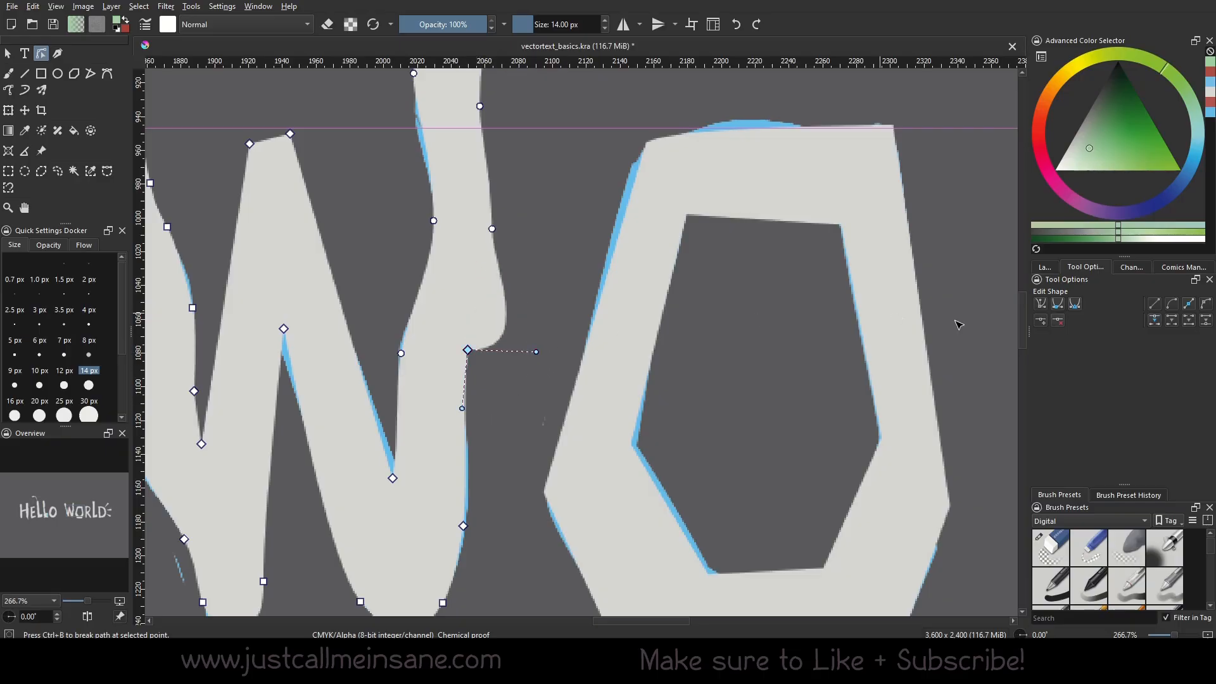
click(1056, 321)
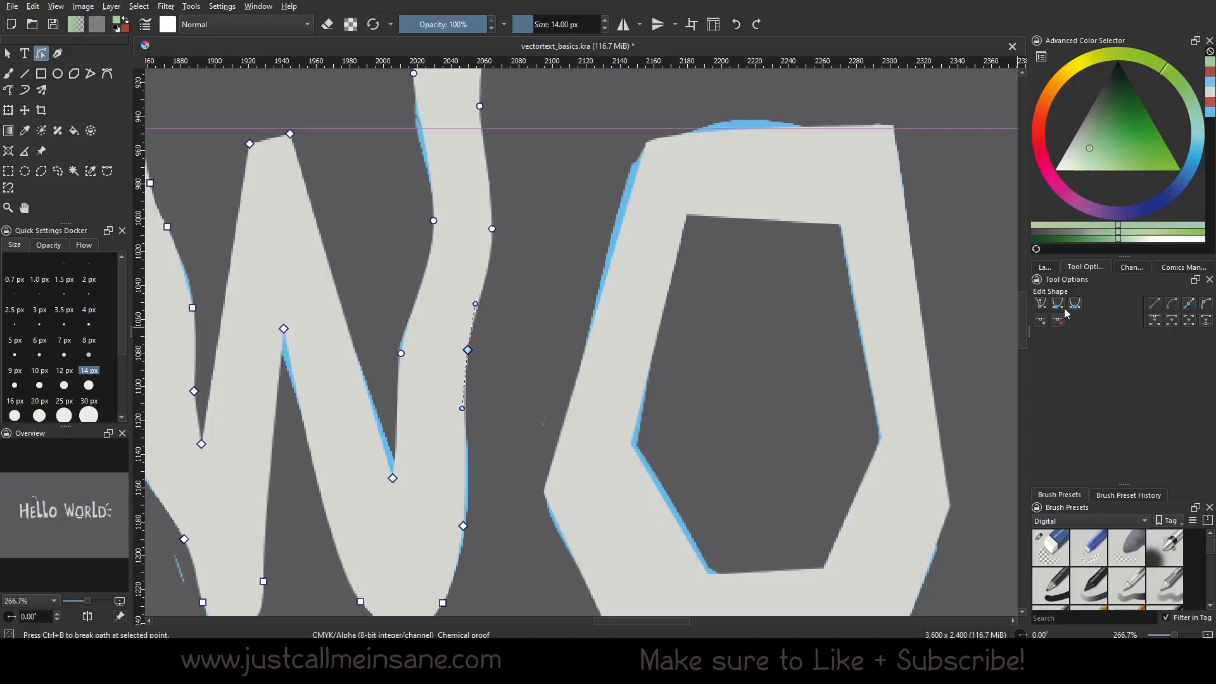
click(1064, 310)
click(1076, 306)
click(1058, 321)
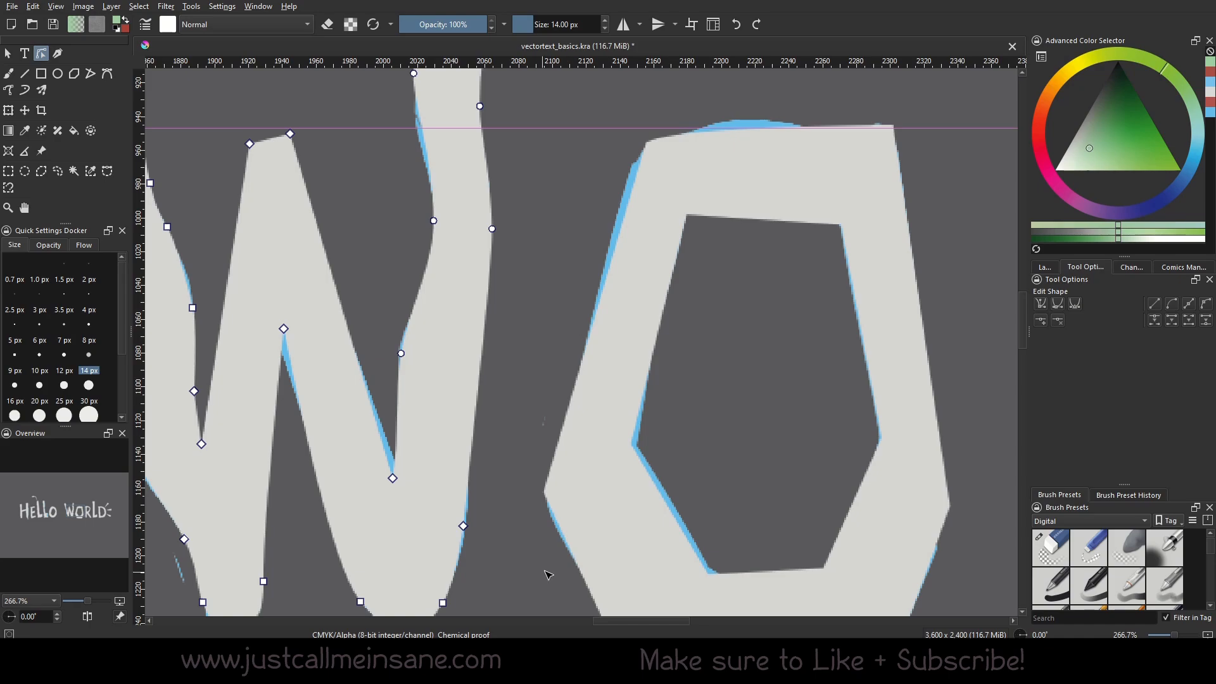
Insert a new node midway between the two outer-edge nodes of the W's right stroke and move it outward.
drag(544, 554, 435, 213)
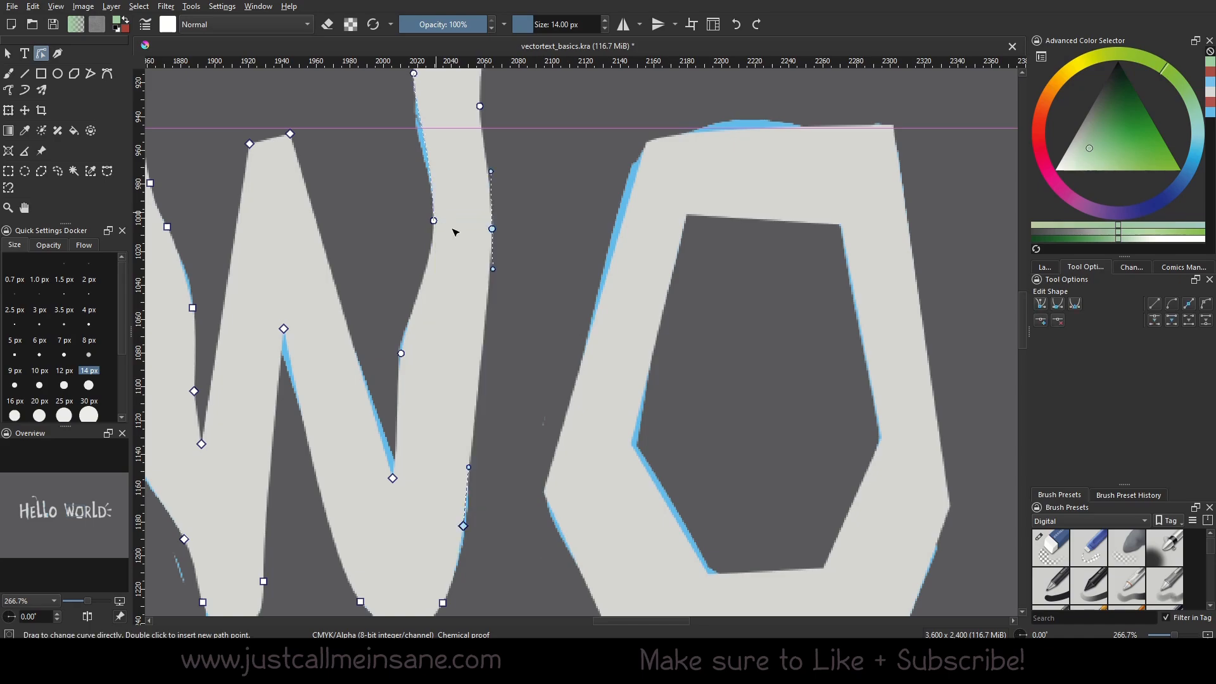
click(1044, 322)
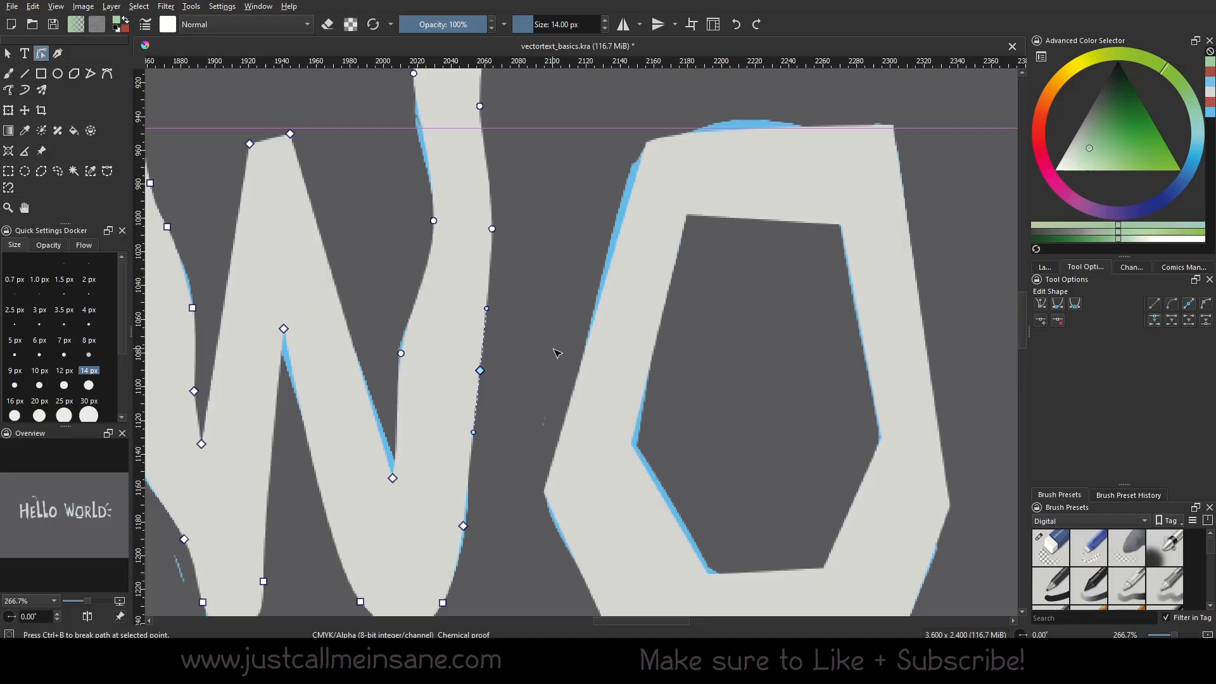
double_click(490, 273)
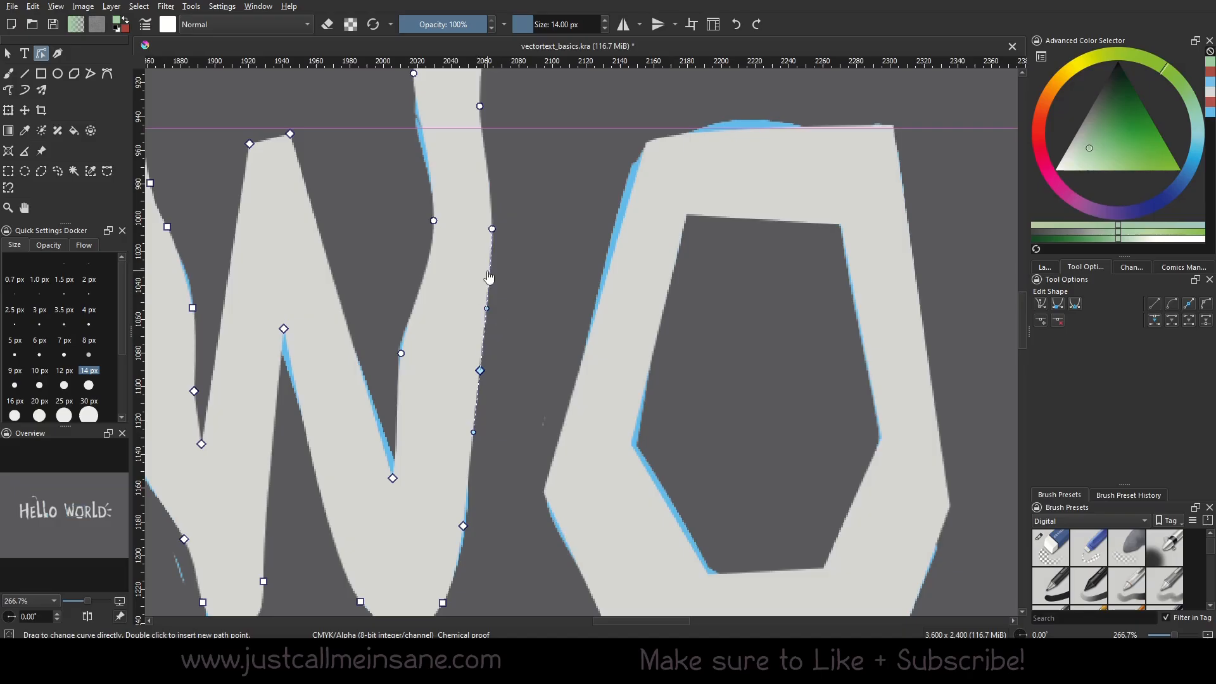
key(Delete)
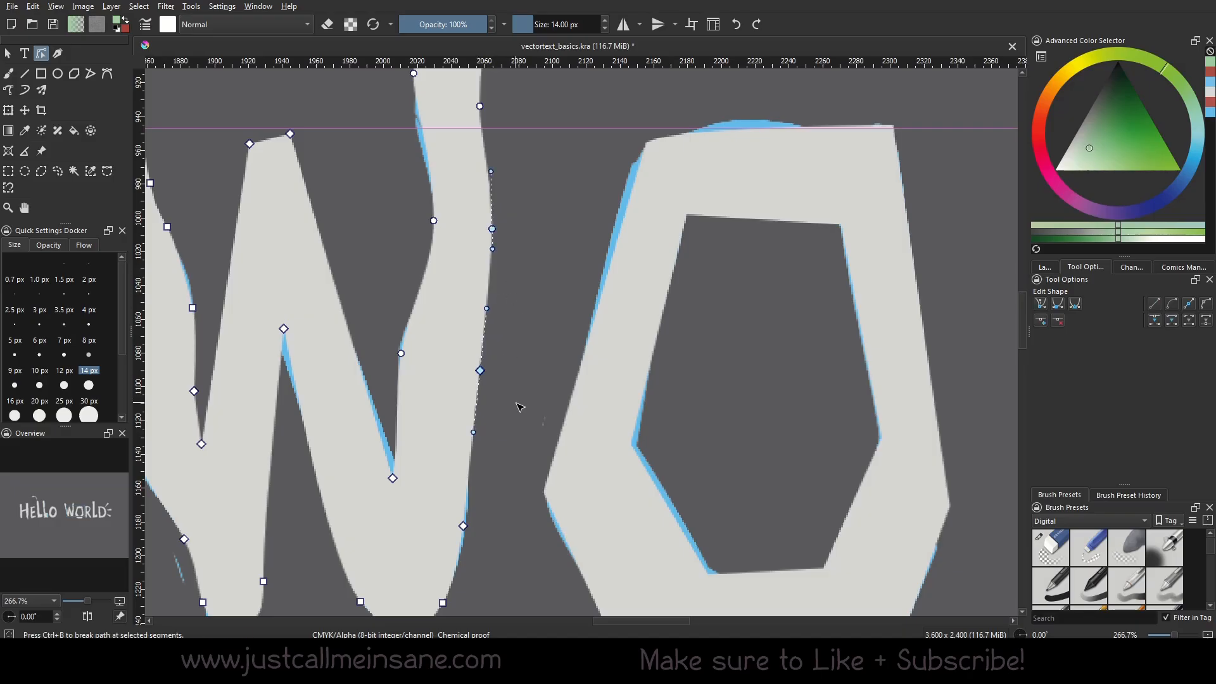
click(480, 371)
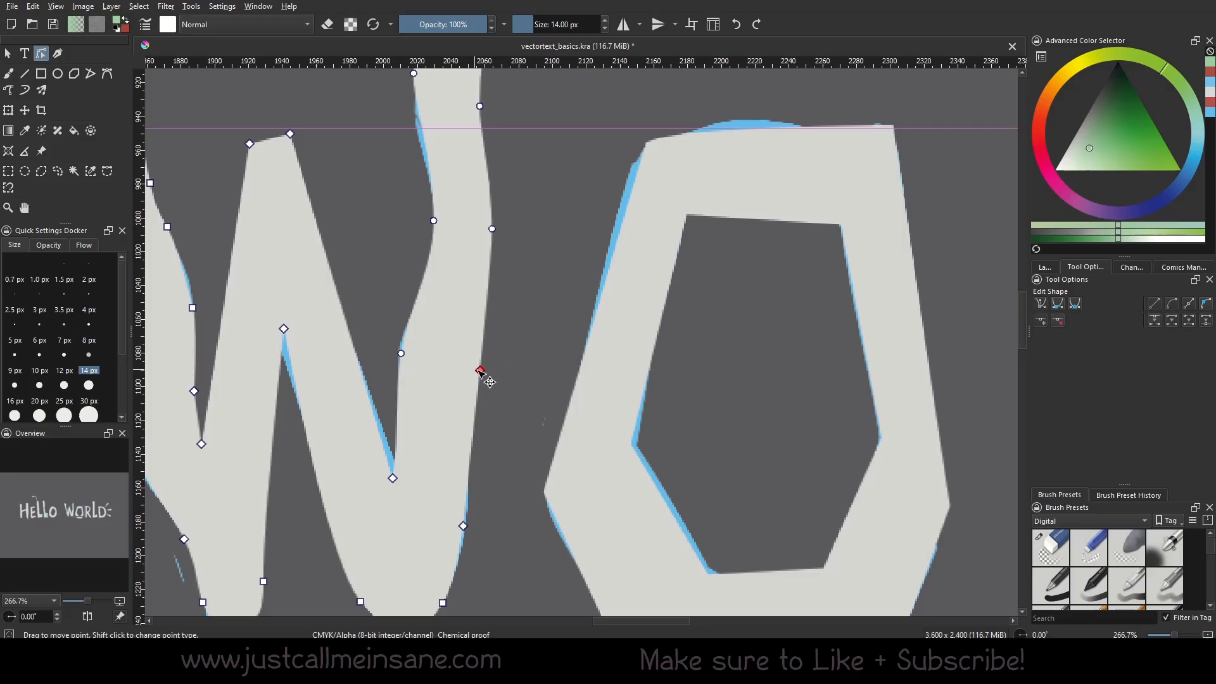
mouse_move(480, 370)
mouse_down()
mouse_move(557, 375)
mouse_move(454, 370)
mouse_move(581, 372)
mouse_move(436, 472)
mouse_move(491, 491)
mouse_move(481, 340)
mouse_move(450, 347)
mouse_move(500, 358)
mouse_up()
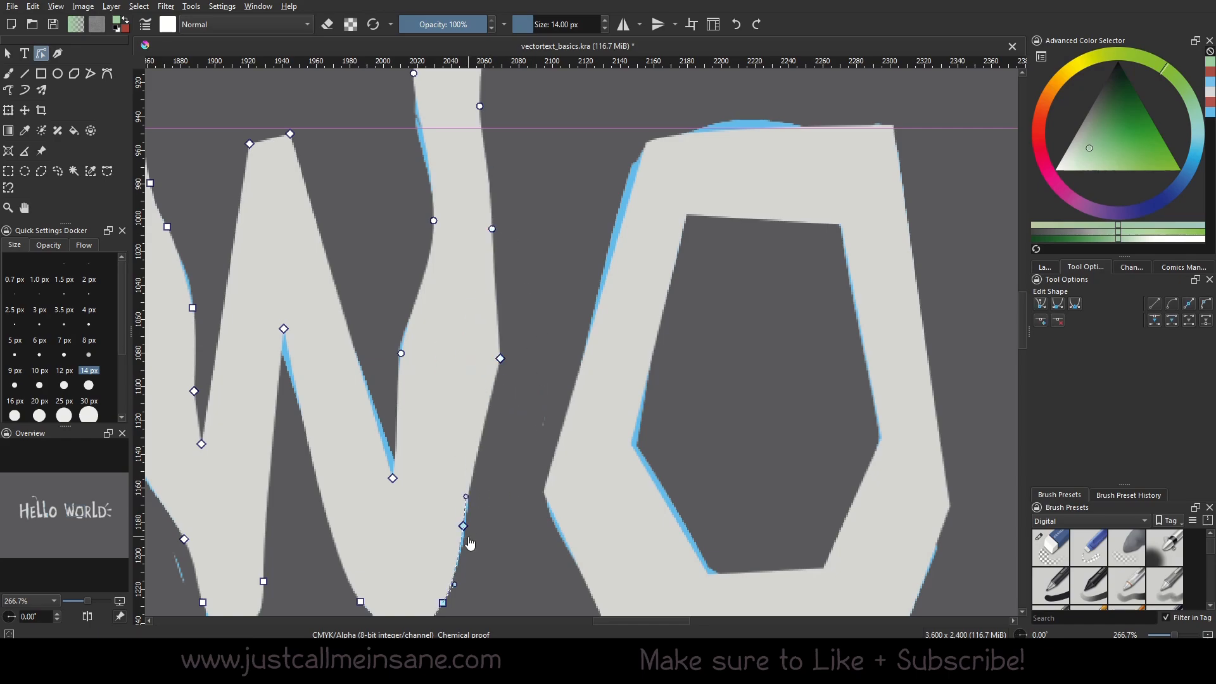
Adjust the new node's position and handles, and straighten the segment linking it to the node above.
click(506, 364)
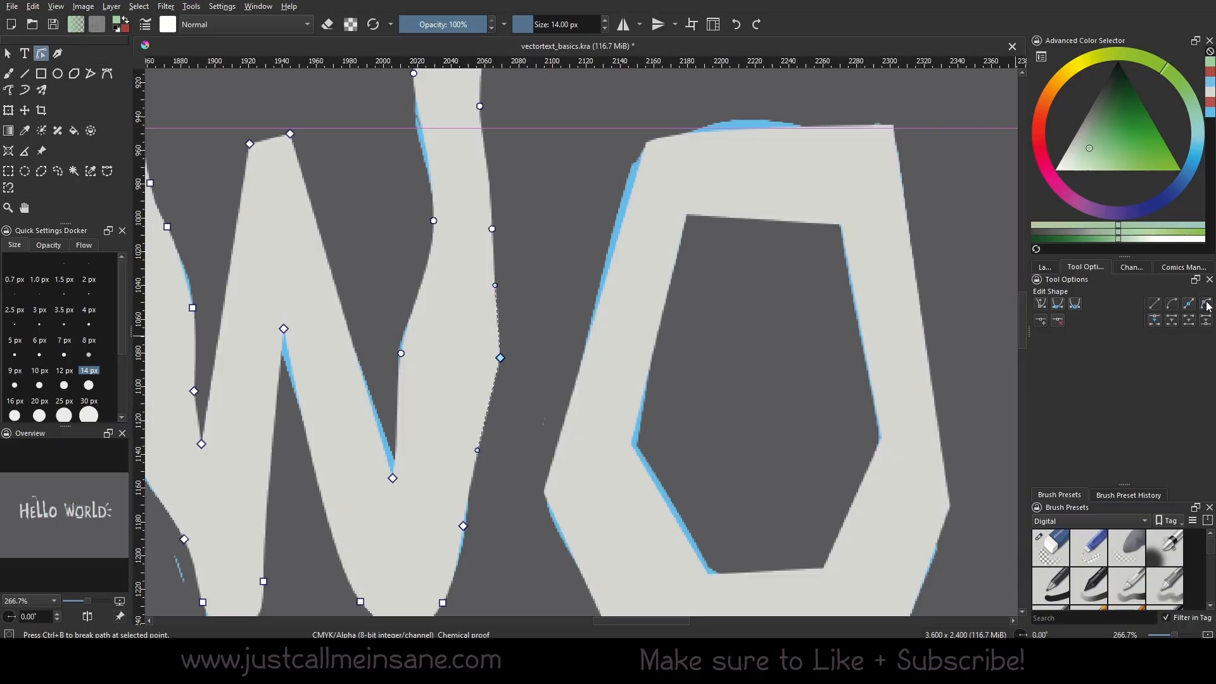
mouse_move(500, 358)
mouse_down()
mouse_move(502, 294)
mouse_move(595, 361)
mouse_move(467, 306)
mouse_move(575, 372)
mouse_move(503, 315)
mouse_up()
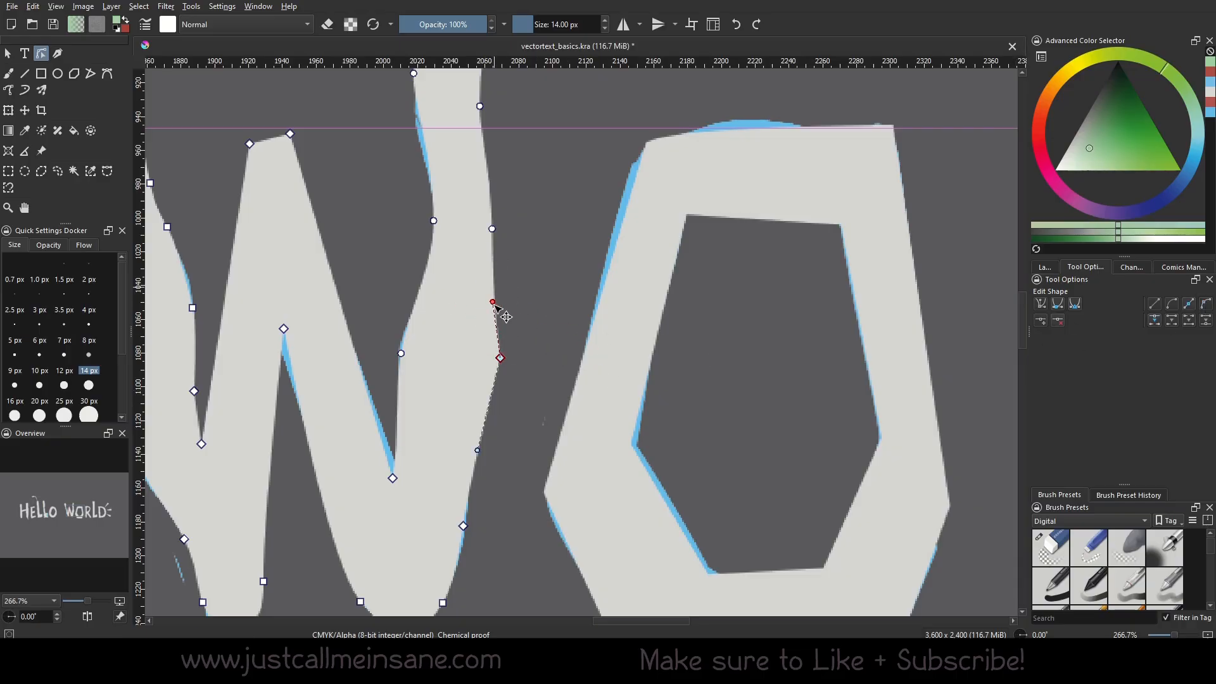
click(1074, 307)
mouse_move(505, 443)
mouse_down()
mouse_move(557, 439)
mouse_move(443, 416)
mouse_move(484, 432)
mouse_up()
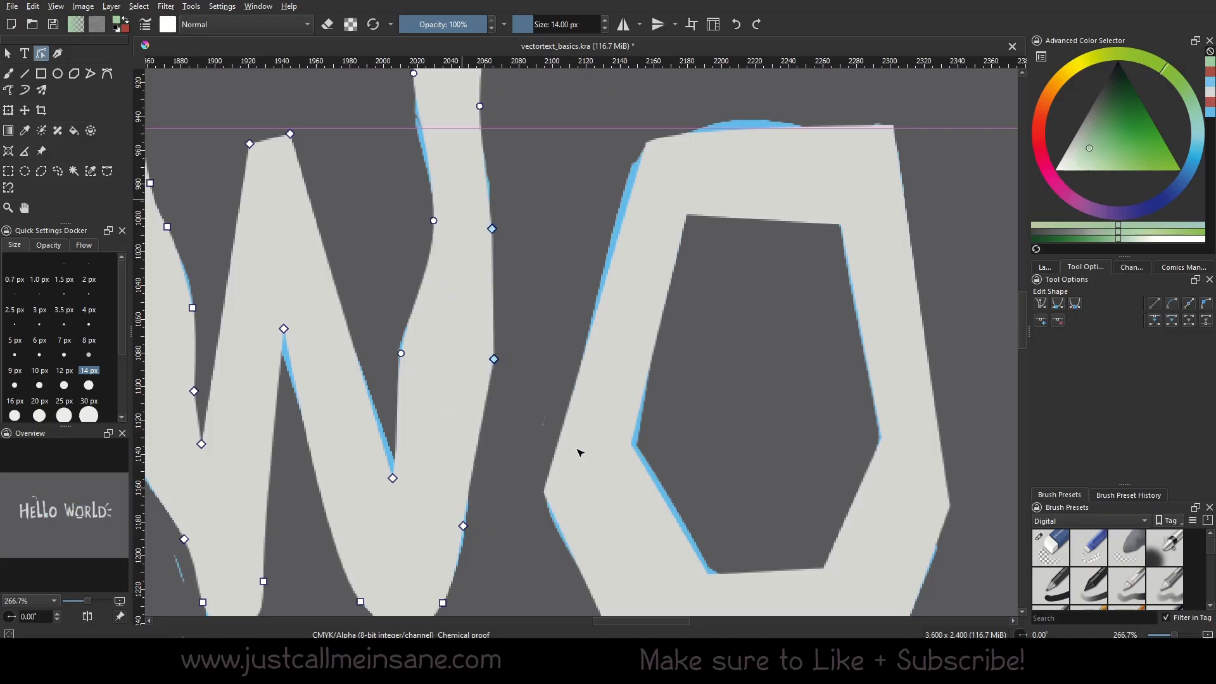
Try shifting the straightened outer-edge segment of the W's right stroke upward, and undo the move.
mouse_move(494, 359)
mouse_down()
mouse_move(569, 355)
mouse_move(465, 369)
mouse_move(494, 306)
mouse_up()
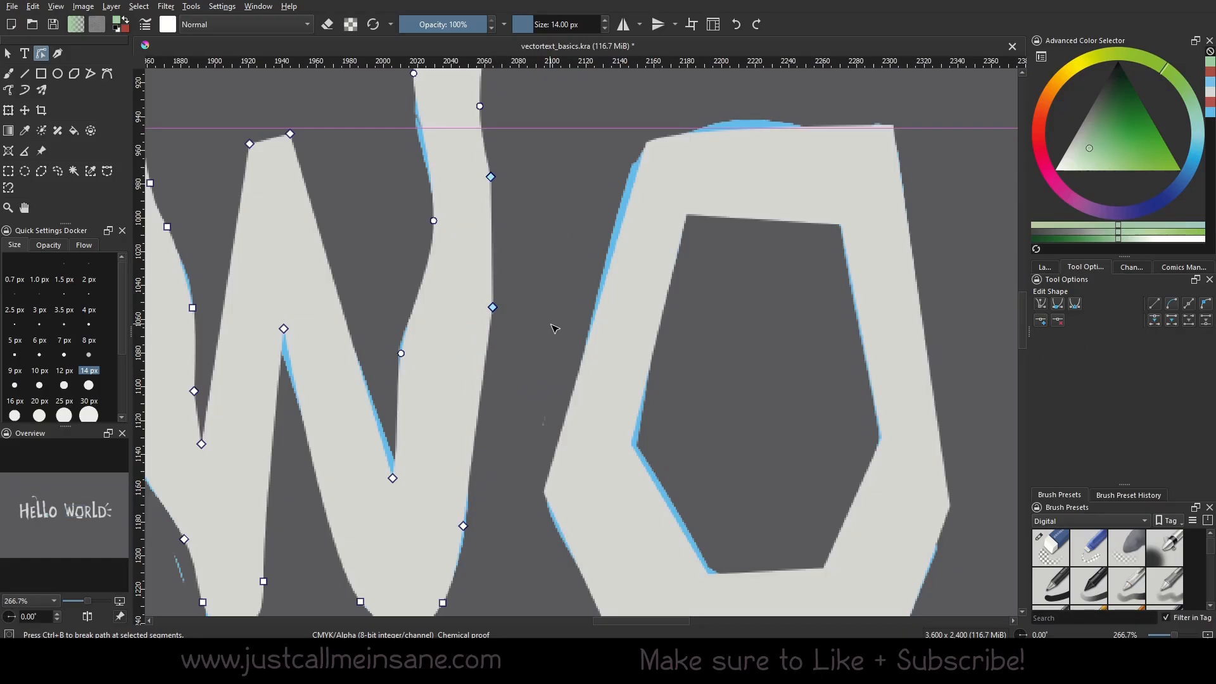
click(570, 359)
click(487, 199)
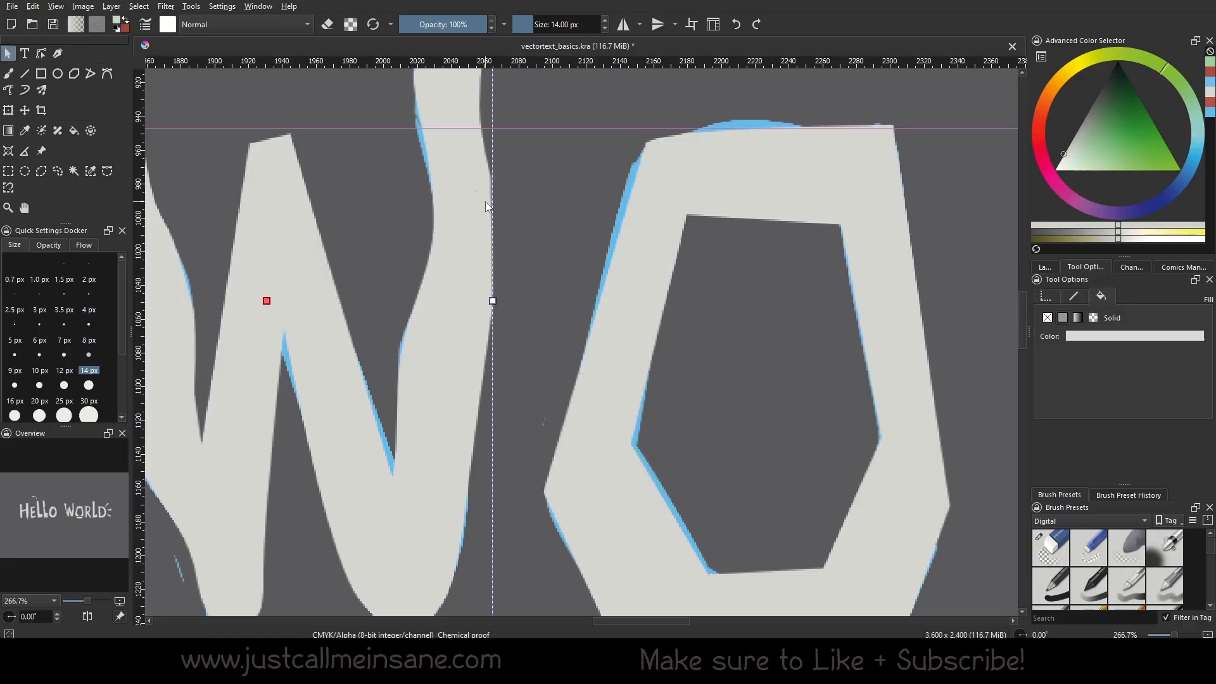
drag(553, 336, 460, 144)
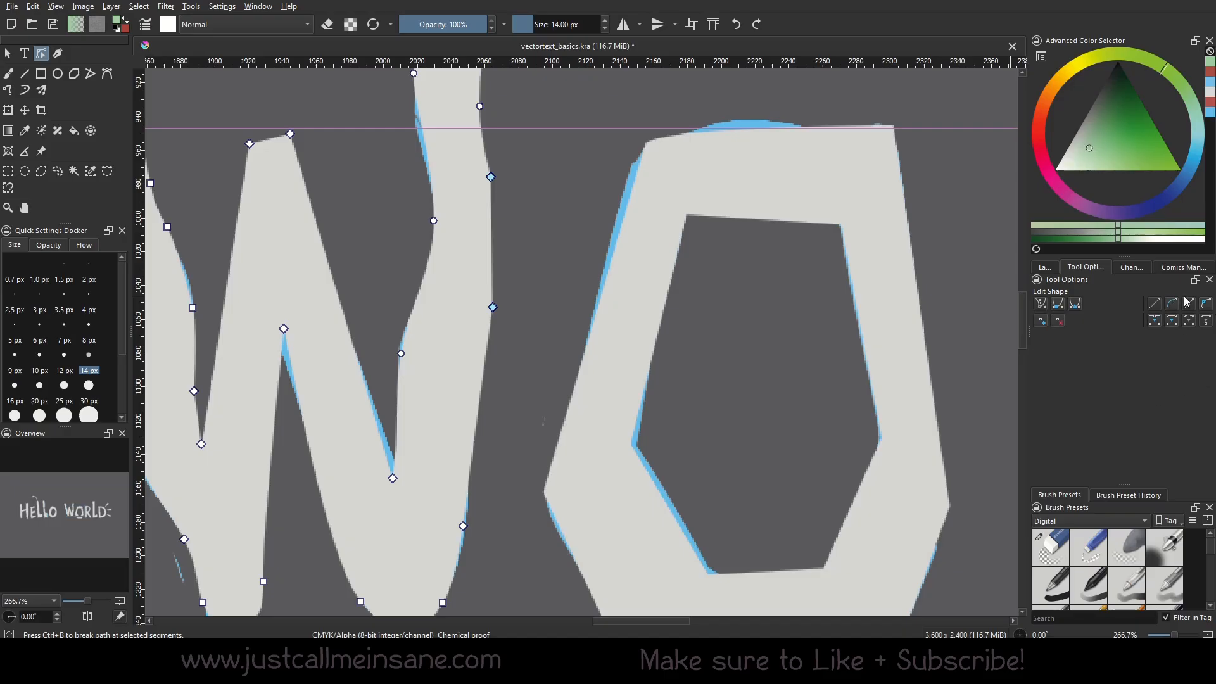
click(1210, 308)
click(1174, 322)
key(ctrl+z)
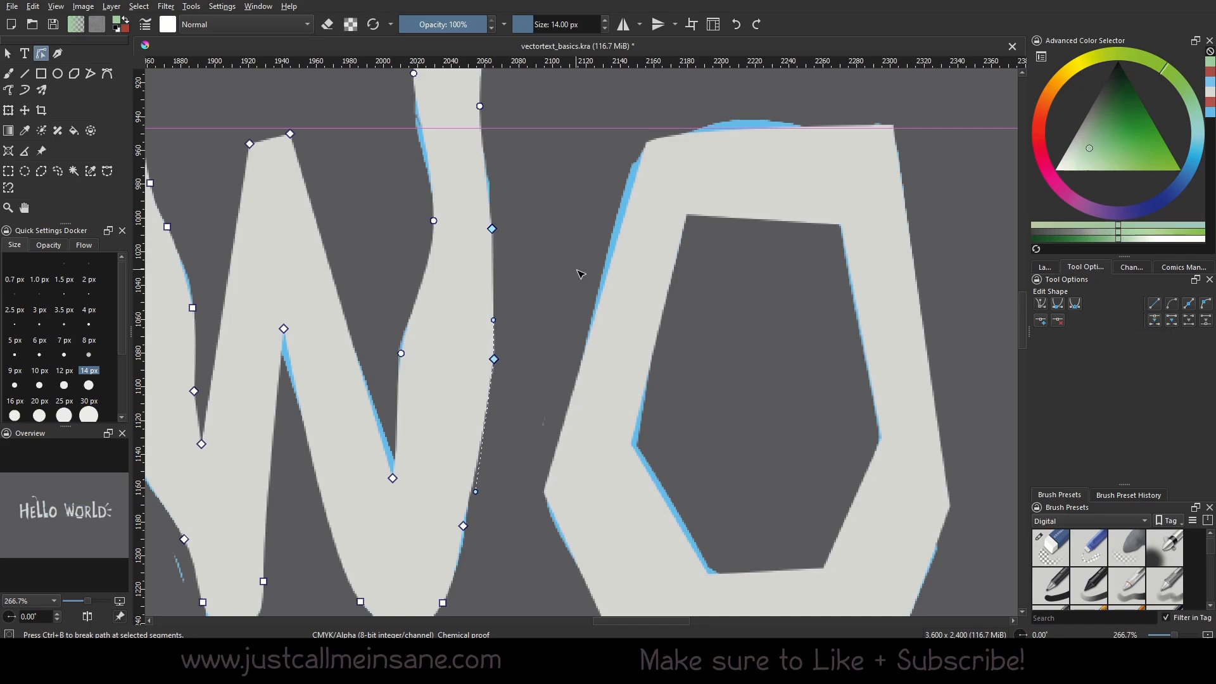
key(ctrl+z)
key(ctrl+z)
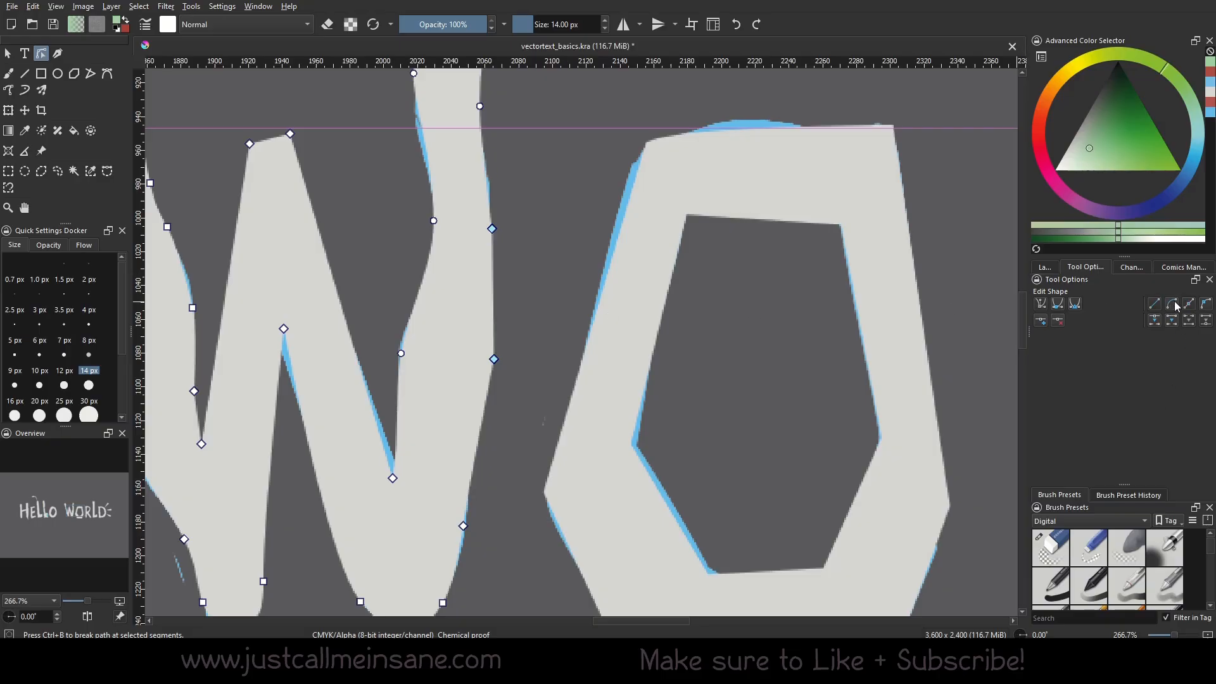
Try curving the W's outer-edge segment with its two handles, bulging it outward and bending it inward.
drag(493, 272, 529, 273)
drag(493, 315, 561, 351)
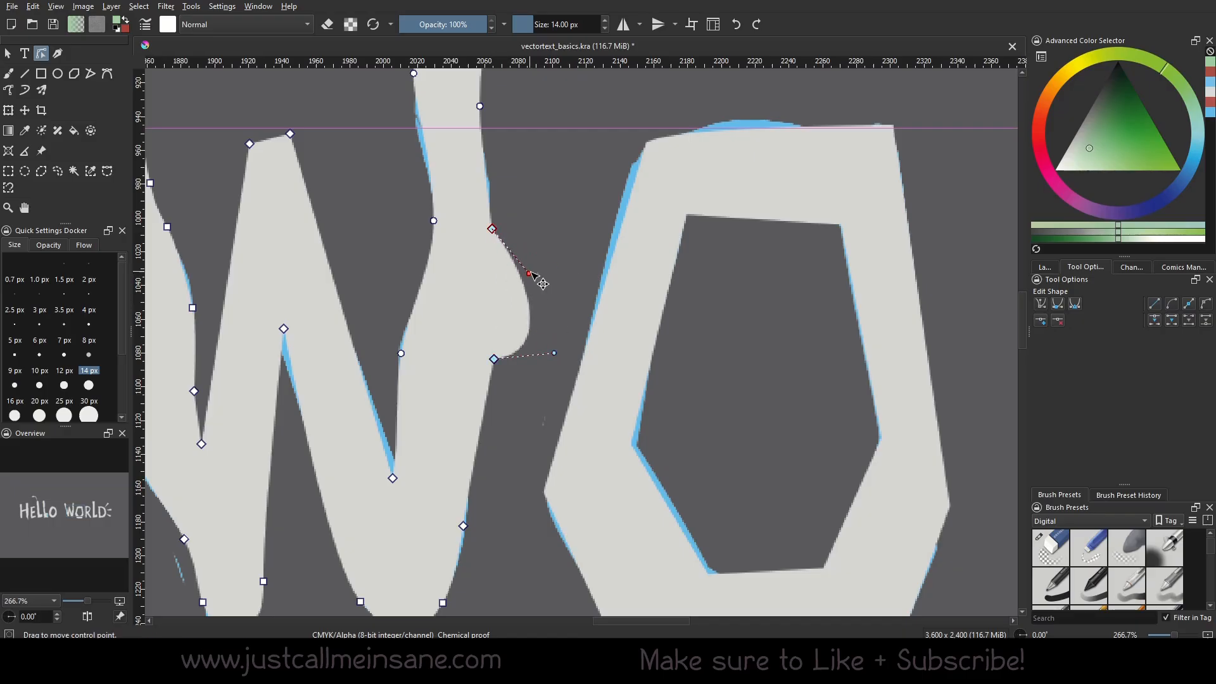
drag(534, 275, 557, 236)
drag(554, 352, 422, 323)
drag(560, 240, 458, 243)
click(536, 380)
scroll(506, 484, down, 3)
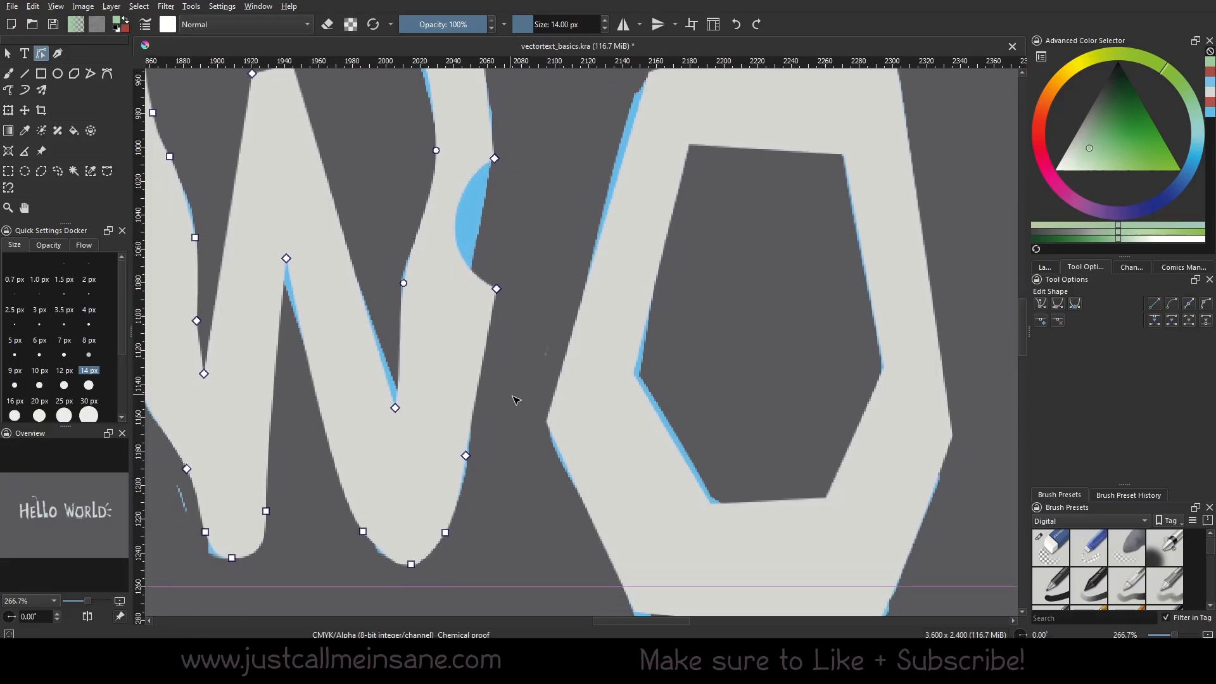
Undo the handle edits on the curved outer-edge segment of the W's right stroke.
key(ctrl+z)
key(ctrl+z)
key(ctrl+z)
key(ctrl+z)
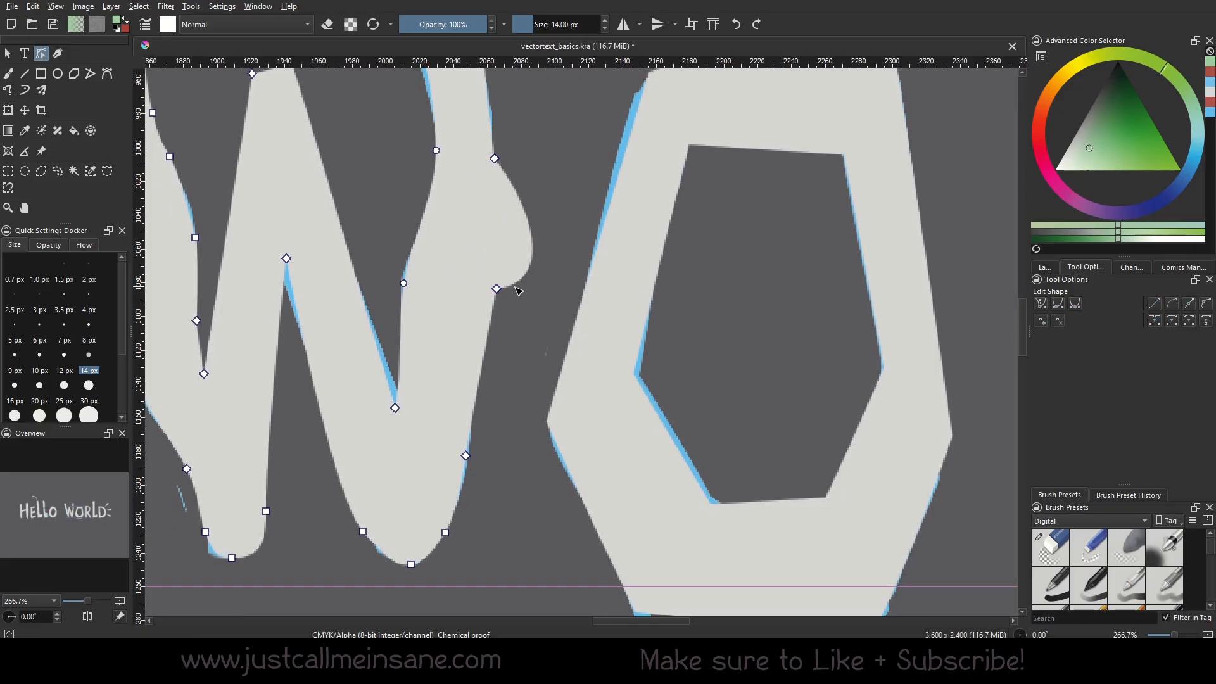
key(ctrl+z)
Select both end nodes of the W's outer-edge segment and straighten the segment between them.
click(495, 158)
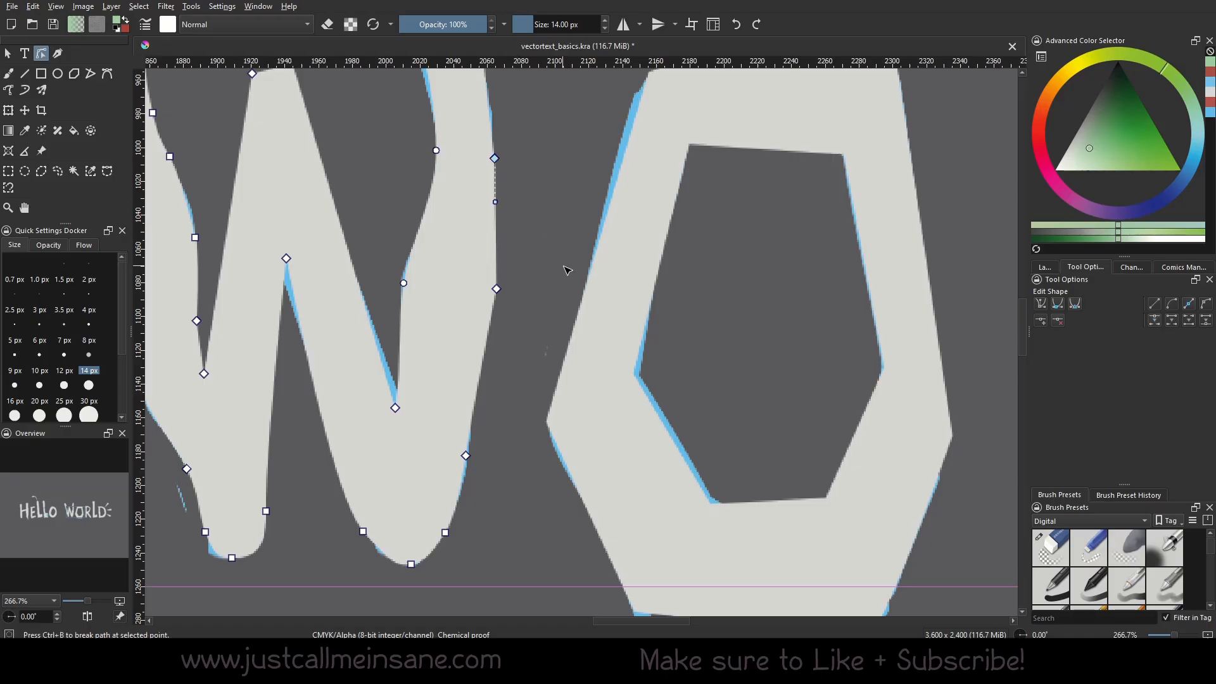
key(ctrl+z)
shift+click(496, 289)
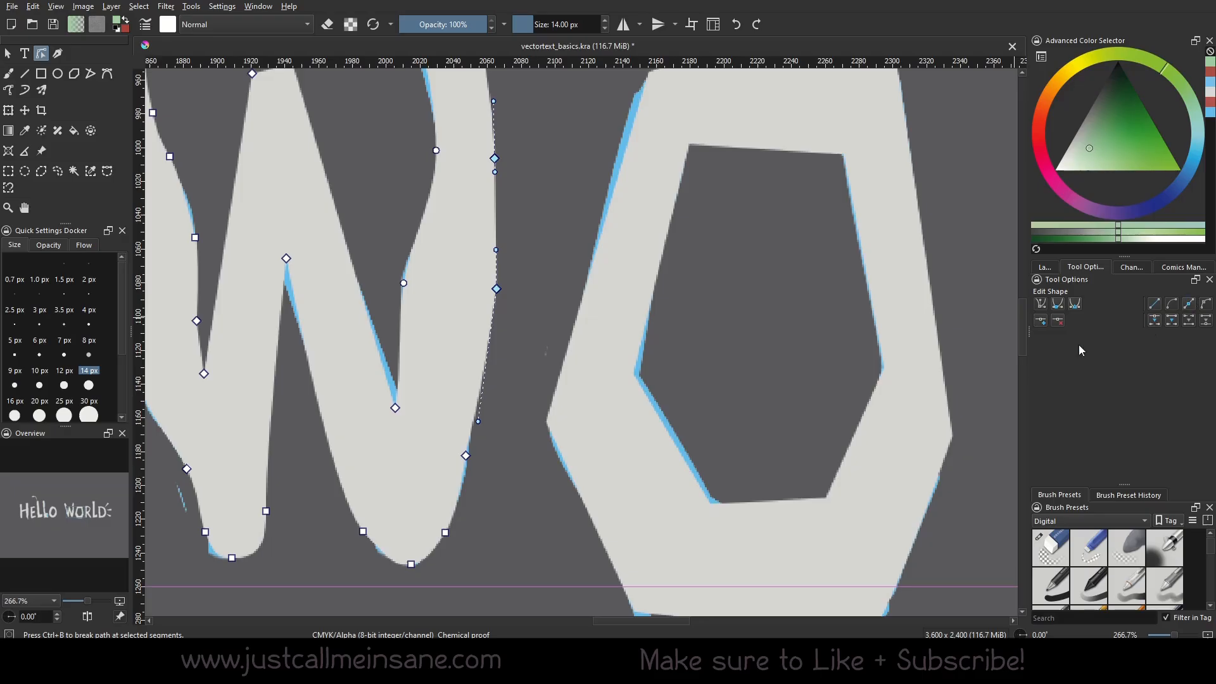
click(1187, 303)
Convert the segment between the two lowest outer-edge nodes of the W's right stroke to a curve and adjust its upper handle.
drag(514, 548, 440, 435)
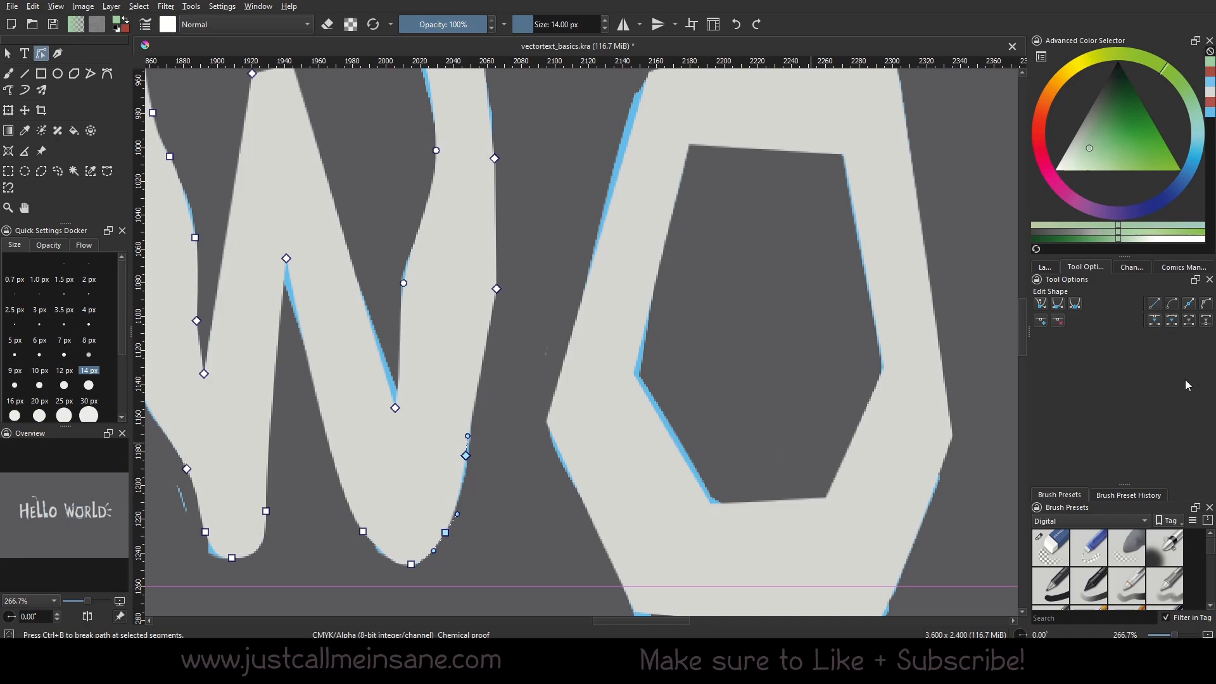
click(1188, 304)
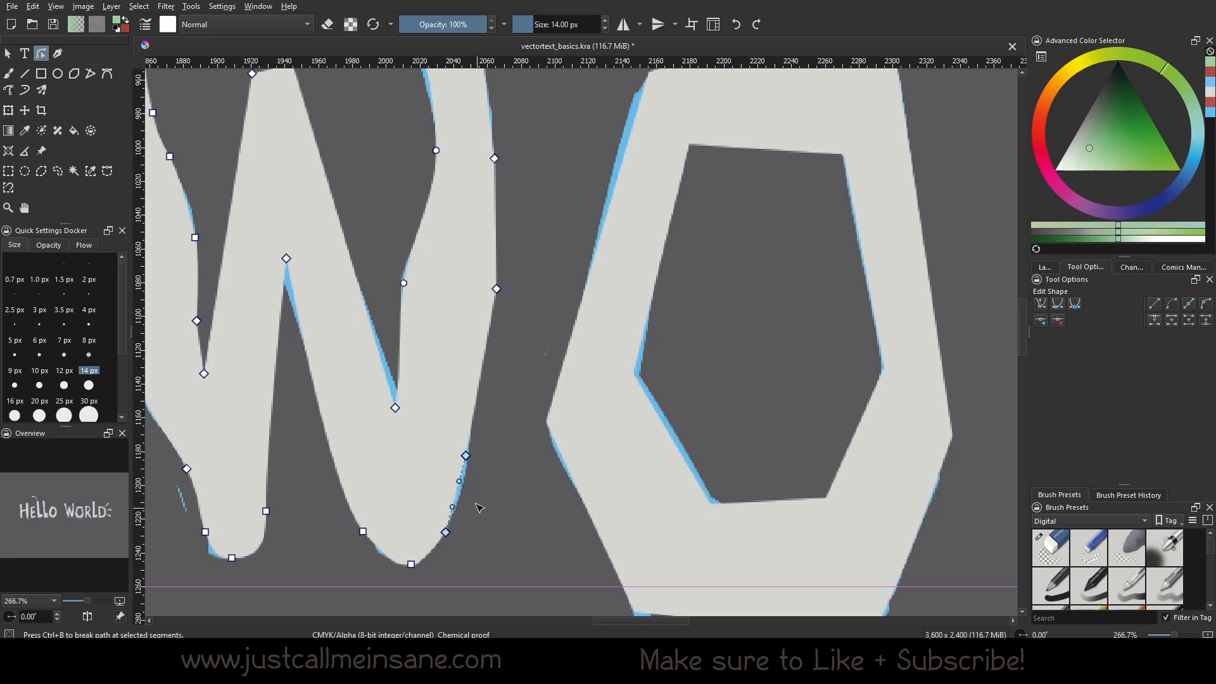
drag(459, 481, 482, 492)
click(512, 532)
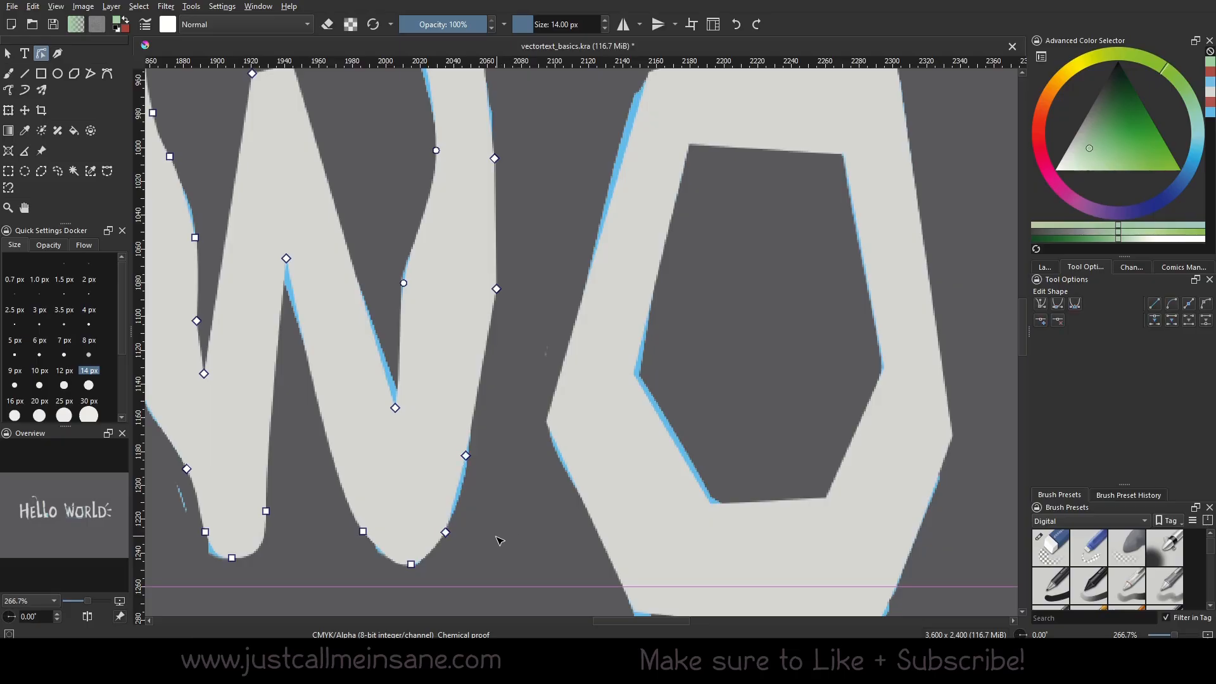
Try moving the two inner-edge nodes of the W's right stroke together toward the sketch, and undo the move.
drag(560, 246, 587, 384)
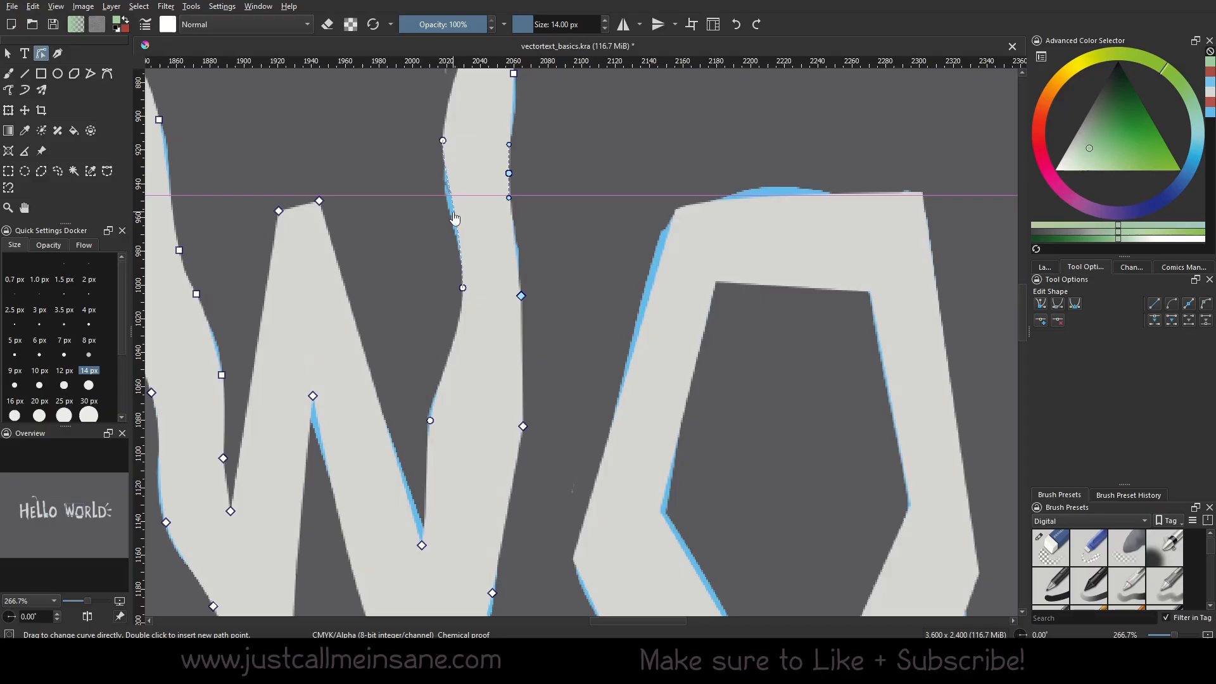
click(463, 288)
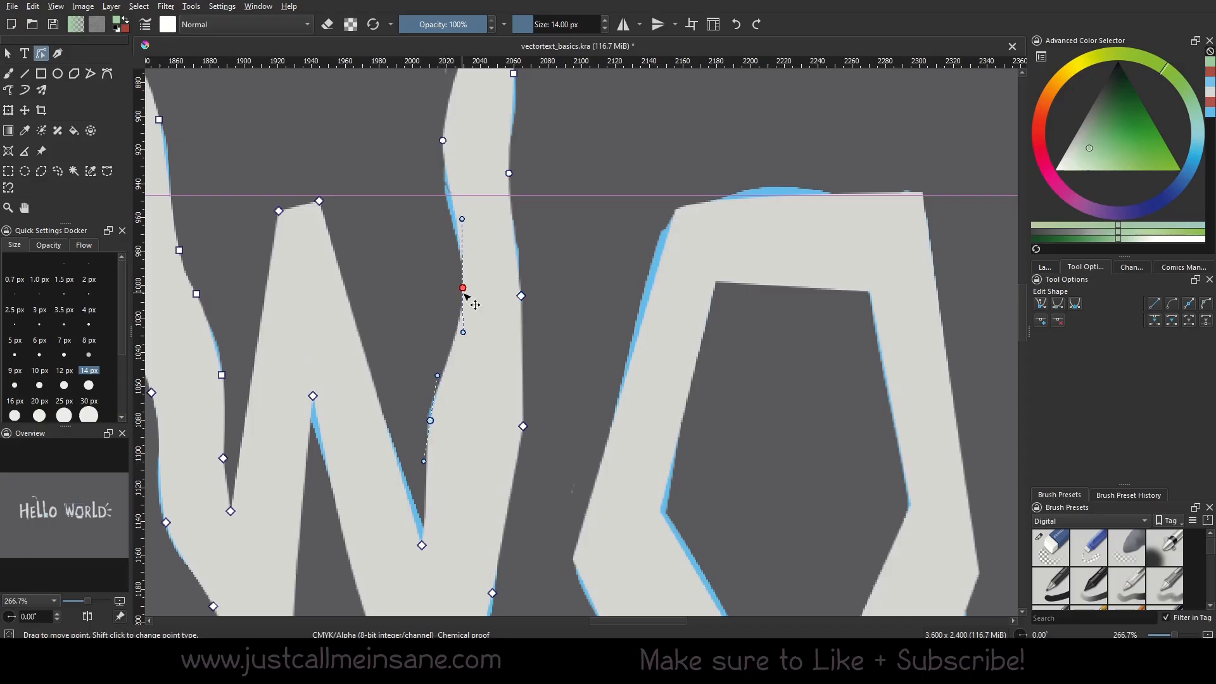
drag(466, 293, 446, 294)
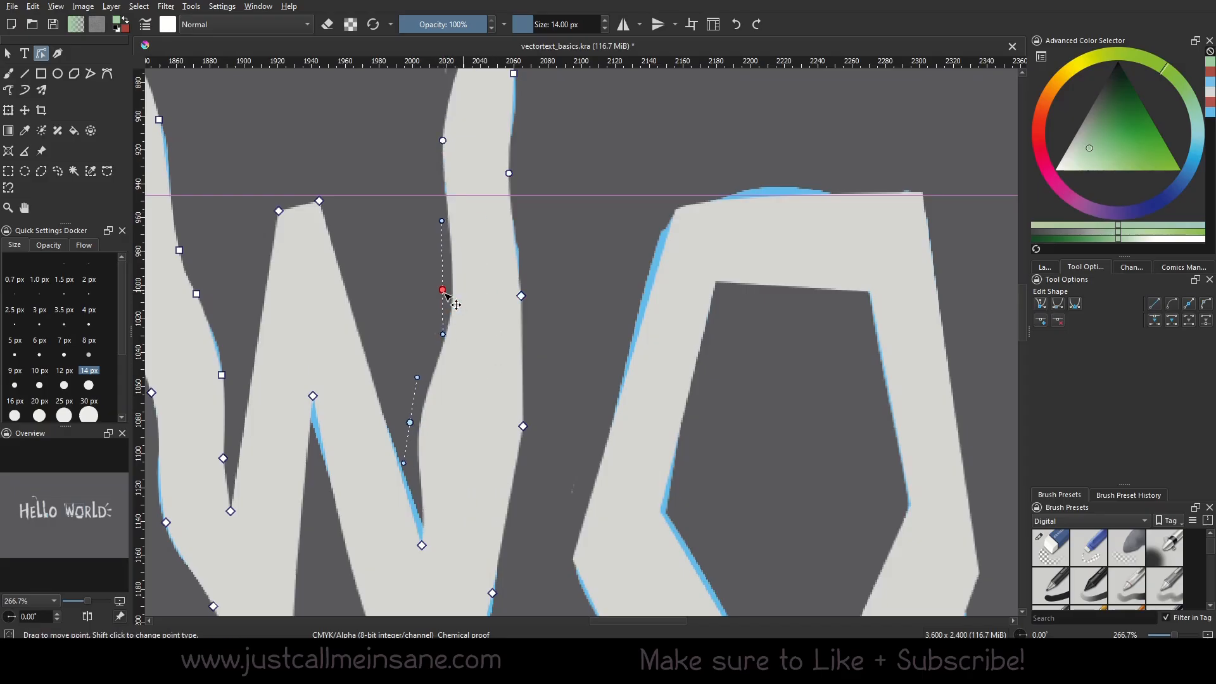
key(ctrl+z)
key(ctrl+z)
Try selecting several outer-edge segments of the W's right stroke and shifting them, undoing the changes.
click(524, 343)
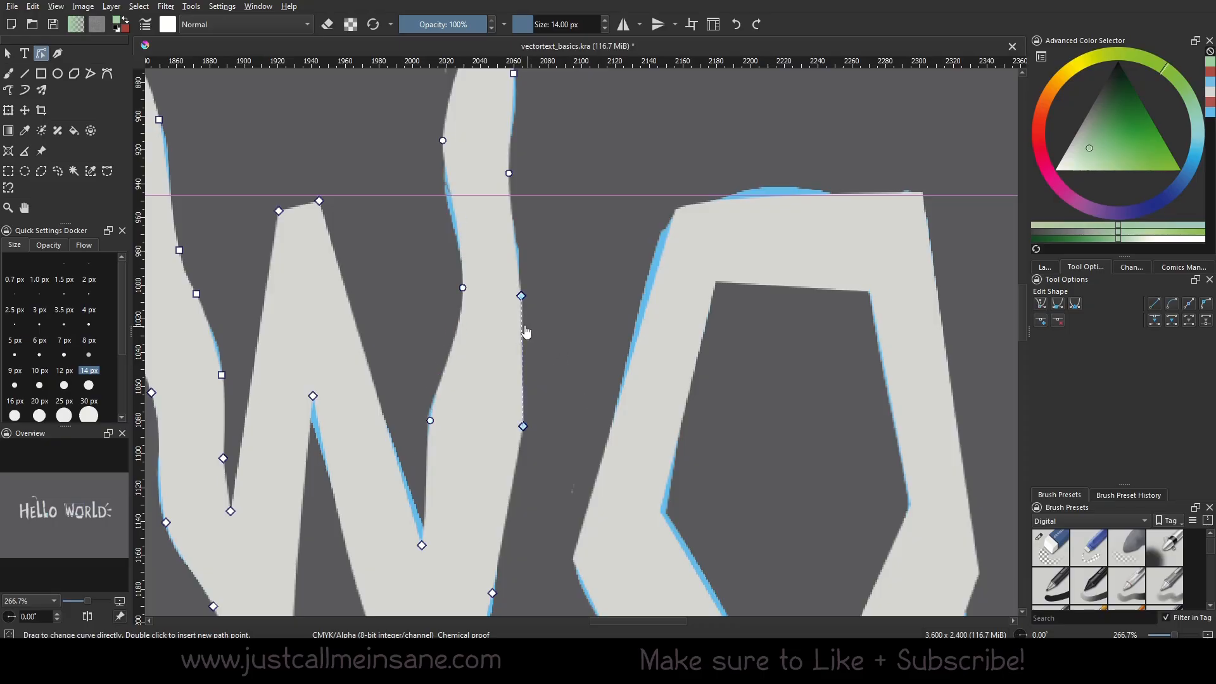
click(512, 127)
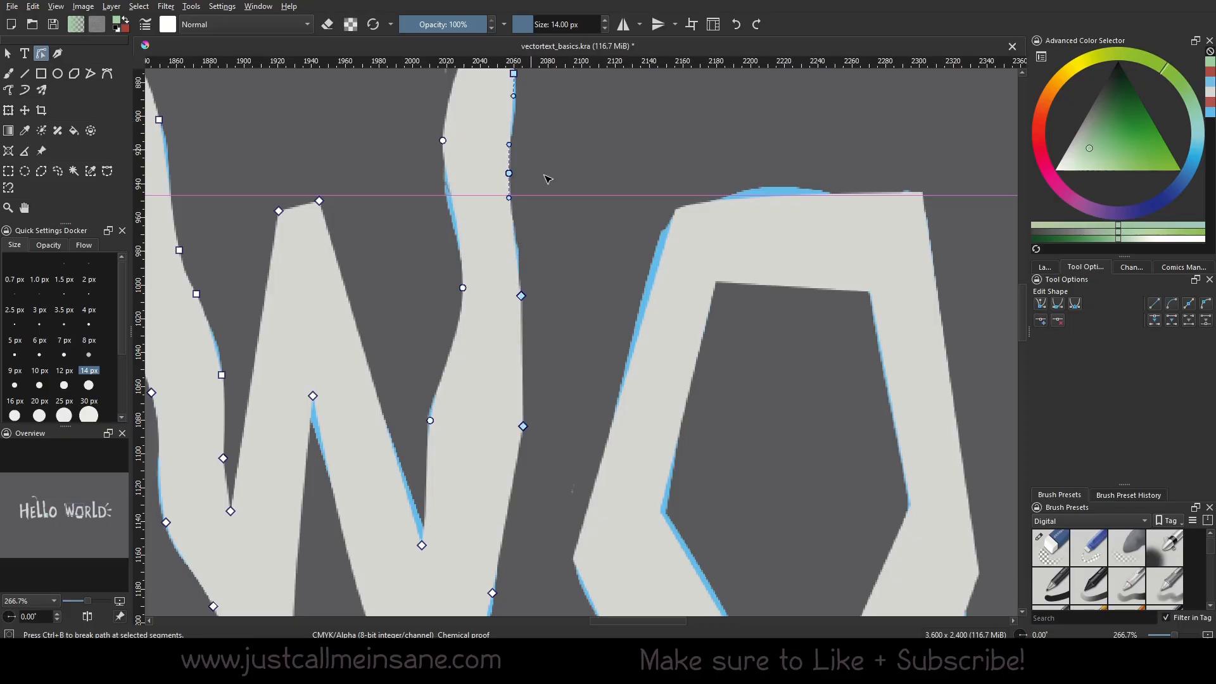
drag(578, 219, 589, 333)
drag(525, 241, 572, 240)
key(ctrl+z)
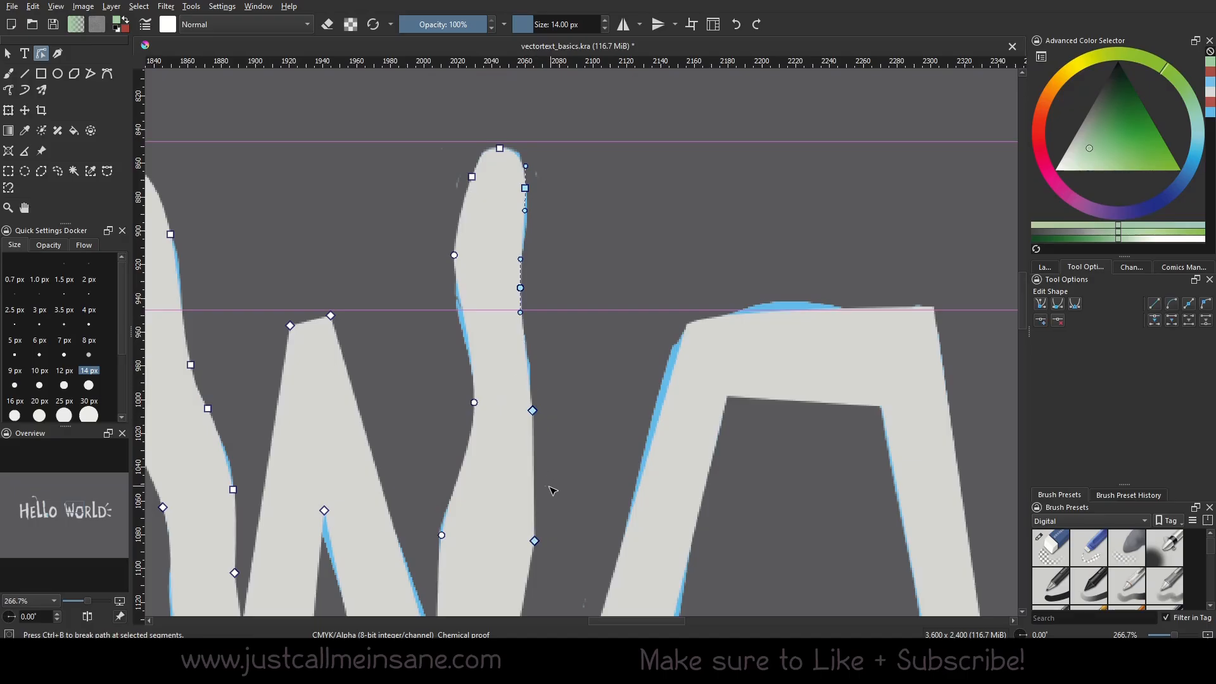
drag(533, 492, 613, 367)
key(ctrl+z)
Straighten the segment between the two middle nodes on the outer edge of the W's left stroke.
drag(403, 373, 639, 418)
drag(326, 321, 453, 486)
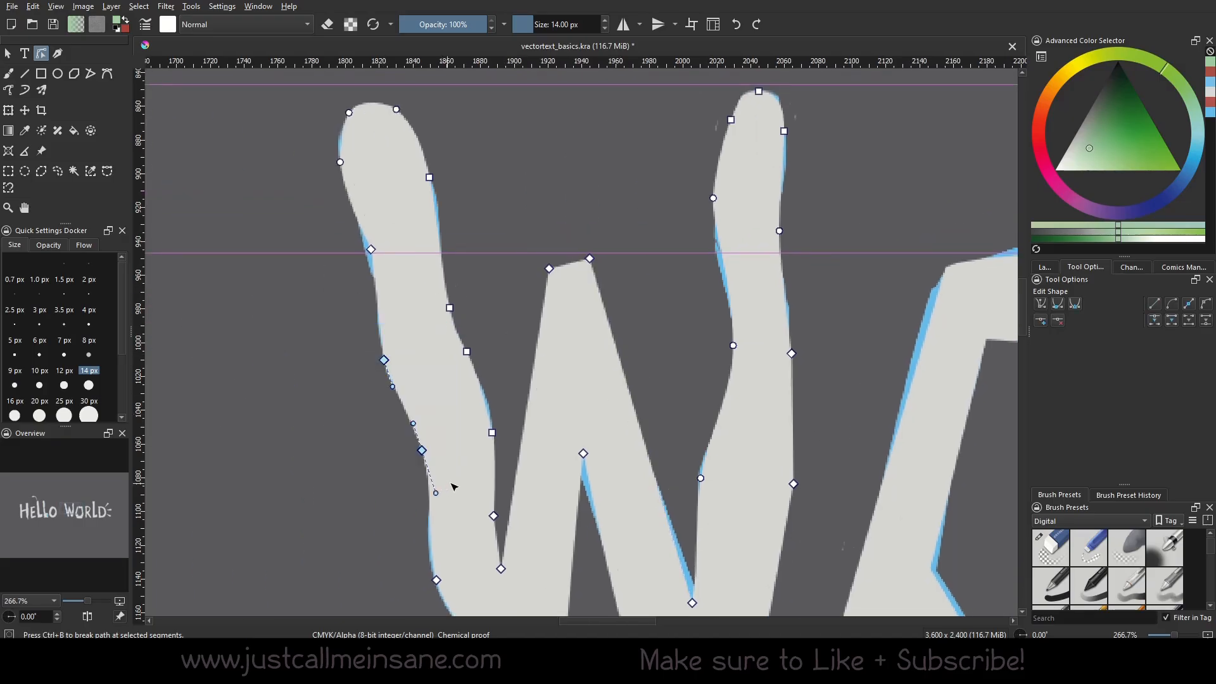
click(1159, 308)
Move both end nodes of the straightened segment slightly outward on the W's left stroke, and deselect them.
click(384, 361)
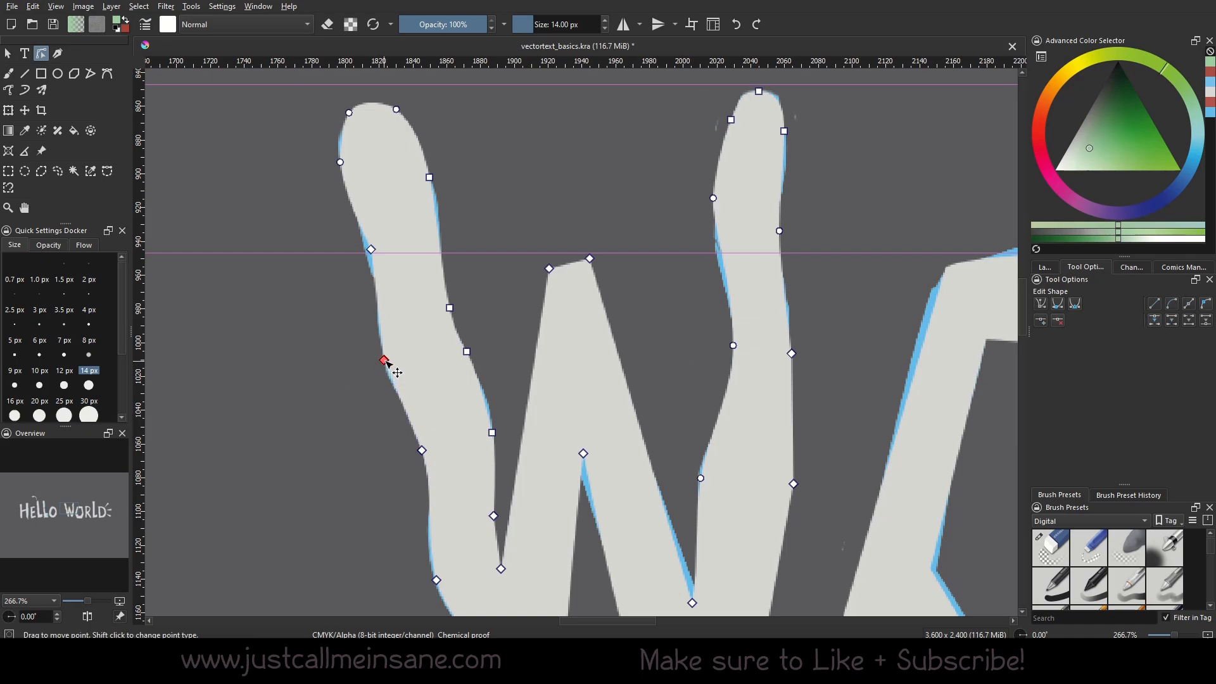
mouse_move(384, 363)
mouse_down()
mouse_move(398, 364)
mouse_move(327, 368)
mouse_move(323, 357)
mouse_move(432, 351)
mouse_move(337, 366)
mouse_move(385, 357)
mouse_up()
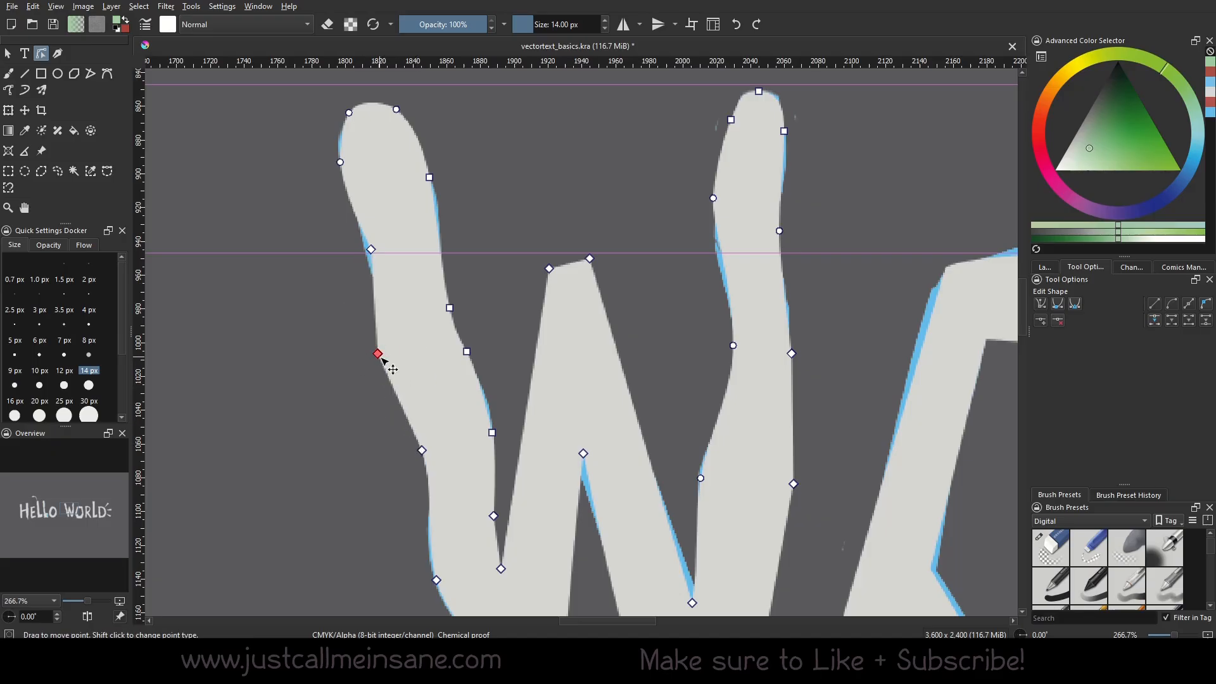
mouse_move(422, 450)
mouse_down()
mouse_move(383, 457)
mouse_move(406, 452)
mouse_up()
drag(423, 496, 364, 474)
click(352, 516)
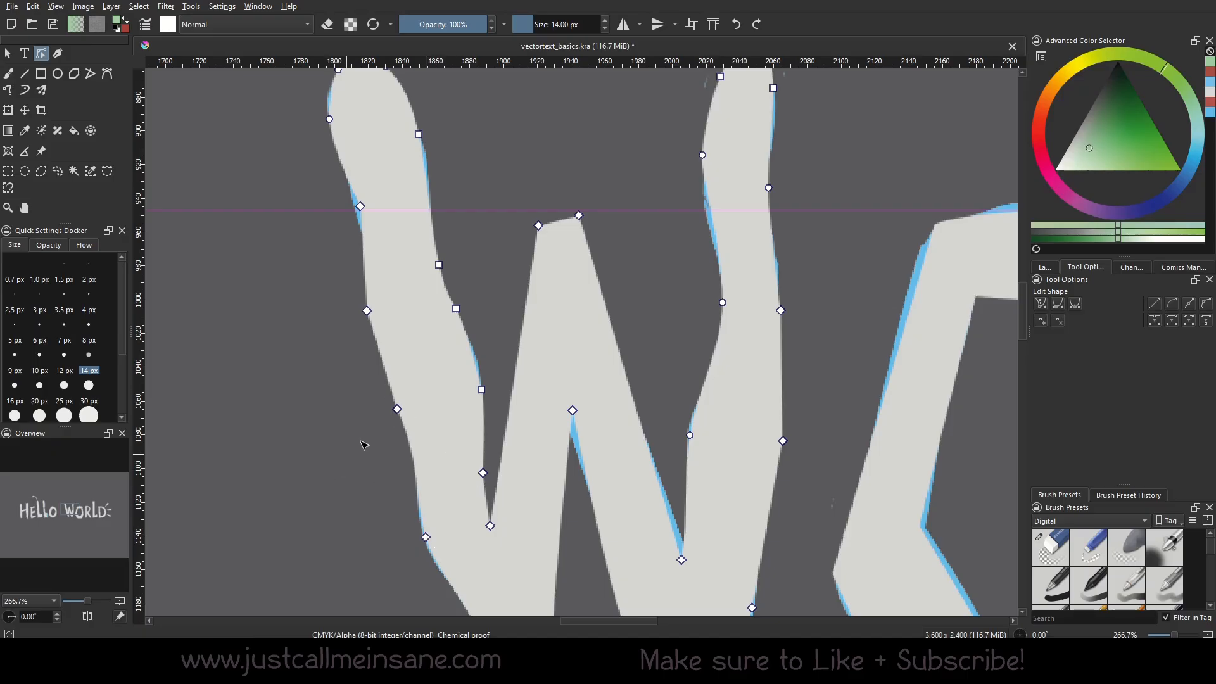
Select nodes on the W's left stroke and convert the selected segment to a straight line.
drag(296, 120, 328, 212)
drag(451, 328, 508, 427)
click(1155, 305)
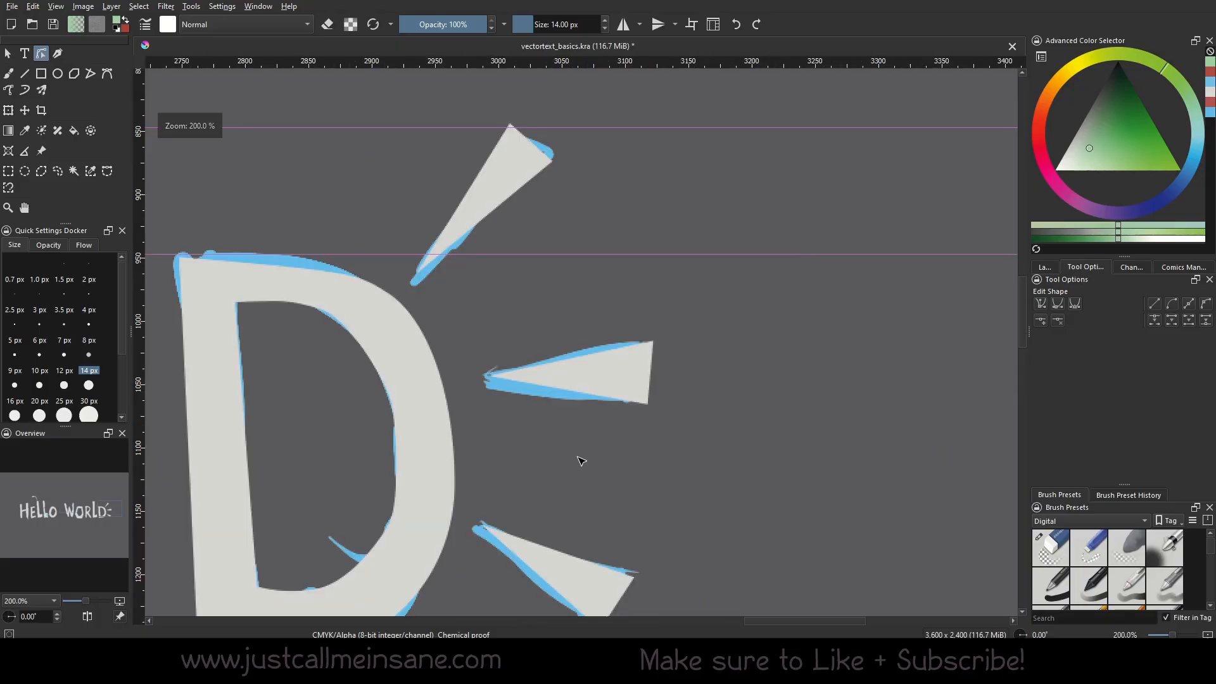
Move the middle ray beside the D upward, off its blue sketch.
click(7, 54)
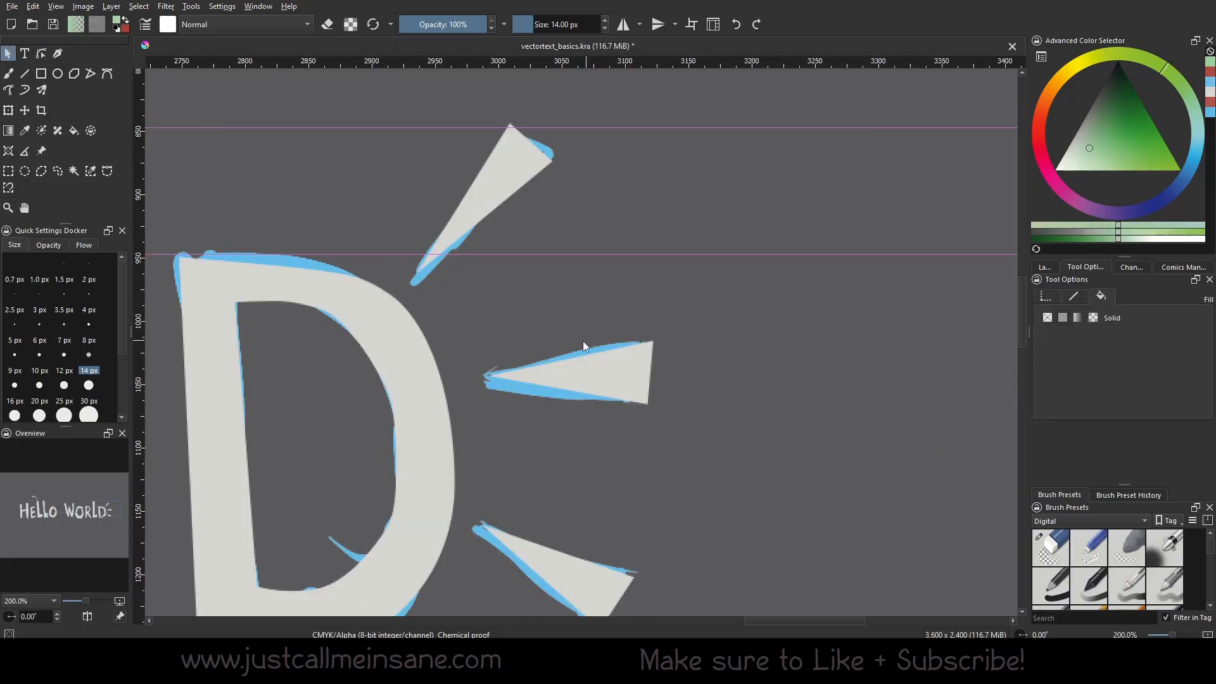
click(559, 377)
mouse_move(559, 378)
mouse_down()
mouse_move(580, 274)
mouse_move(569, 275)
mouse_up()
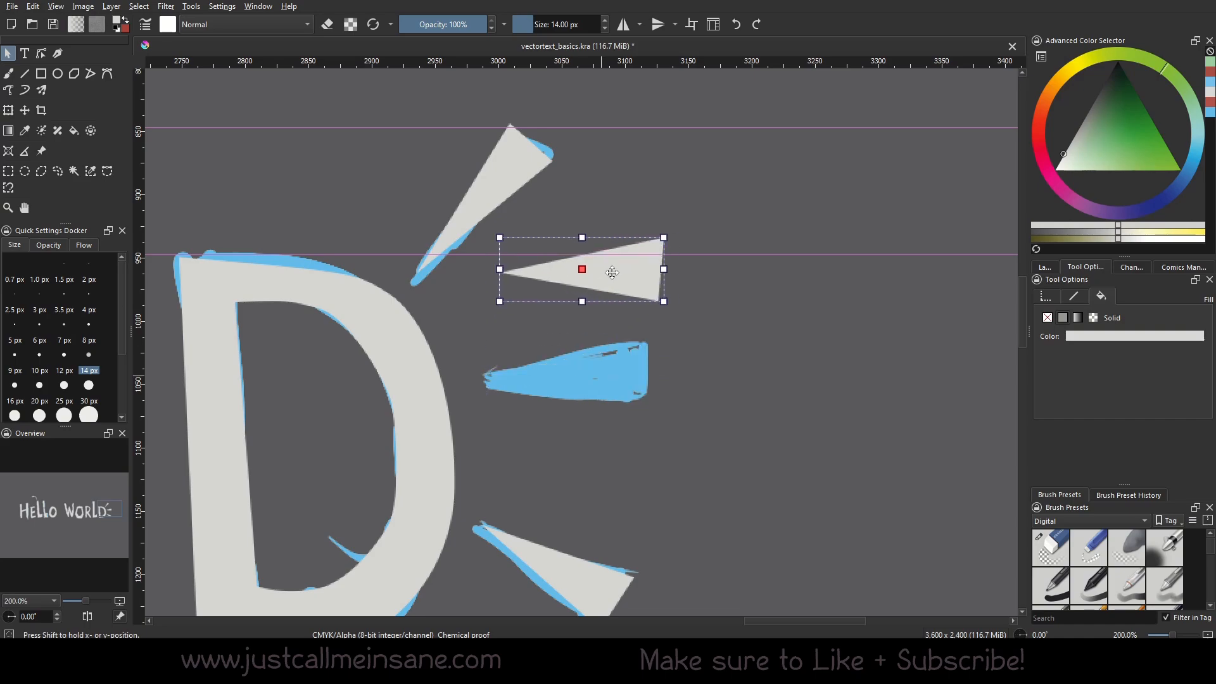
Give the moved ray a solid stroke and set its fill to none.
click(1049, 266)
click(1084, 269)
click(1075, 300)
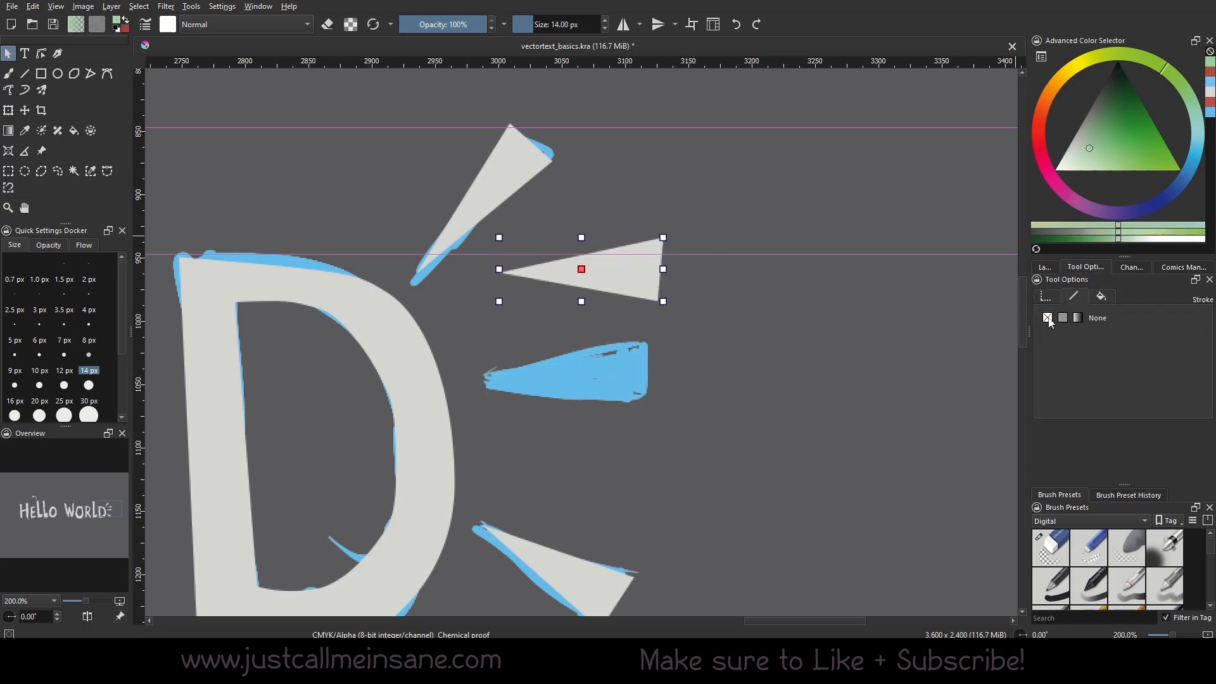
click(1063, 317)
click(1094, 302)
click(1049, 318)
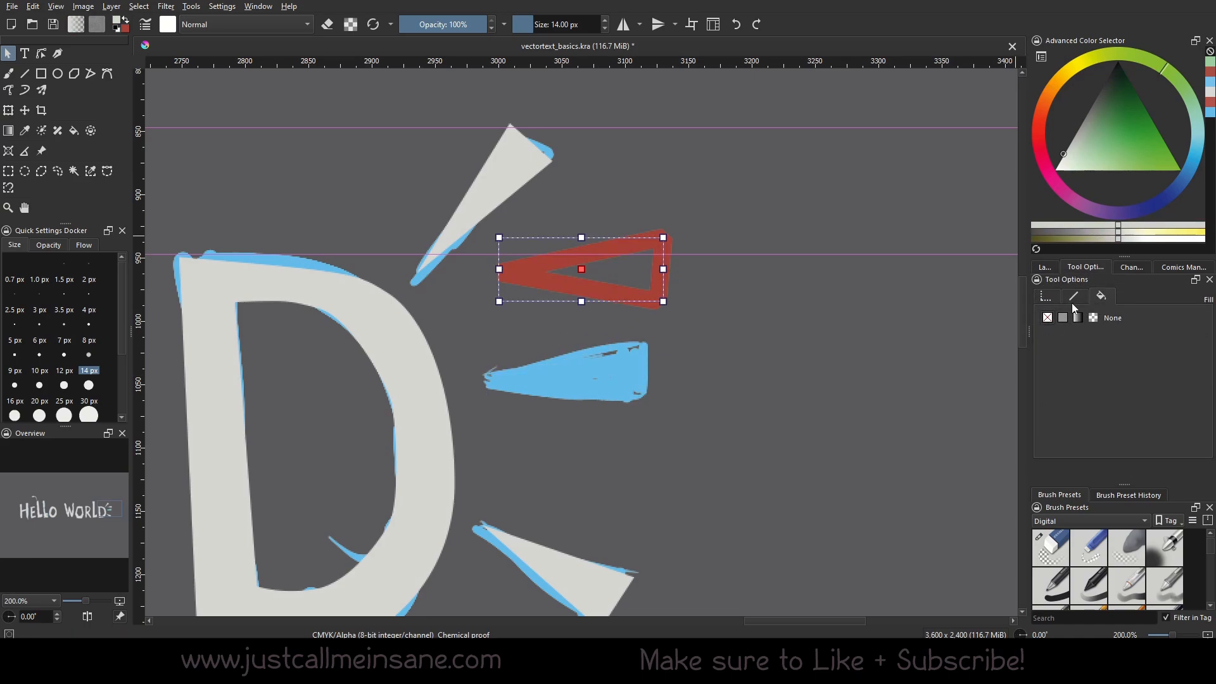
click(1072, 301)
Try bending the ray's lower edge into a downward curve in shape editing, and undo it.
double_click(548, 273)
drag(549, 276, 604, 322)
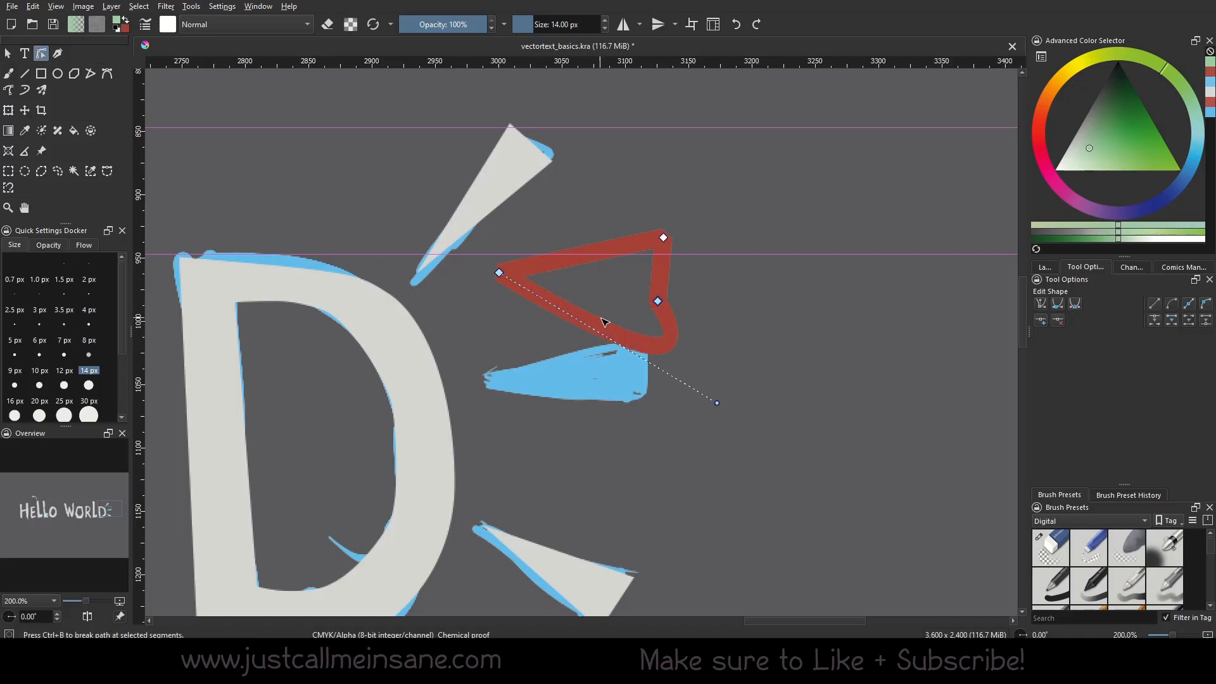
key(ctrl+z)
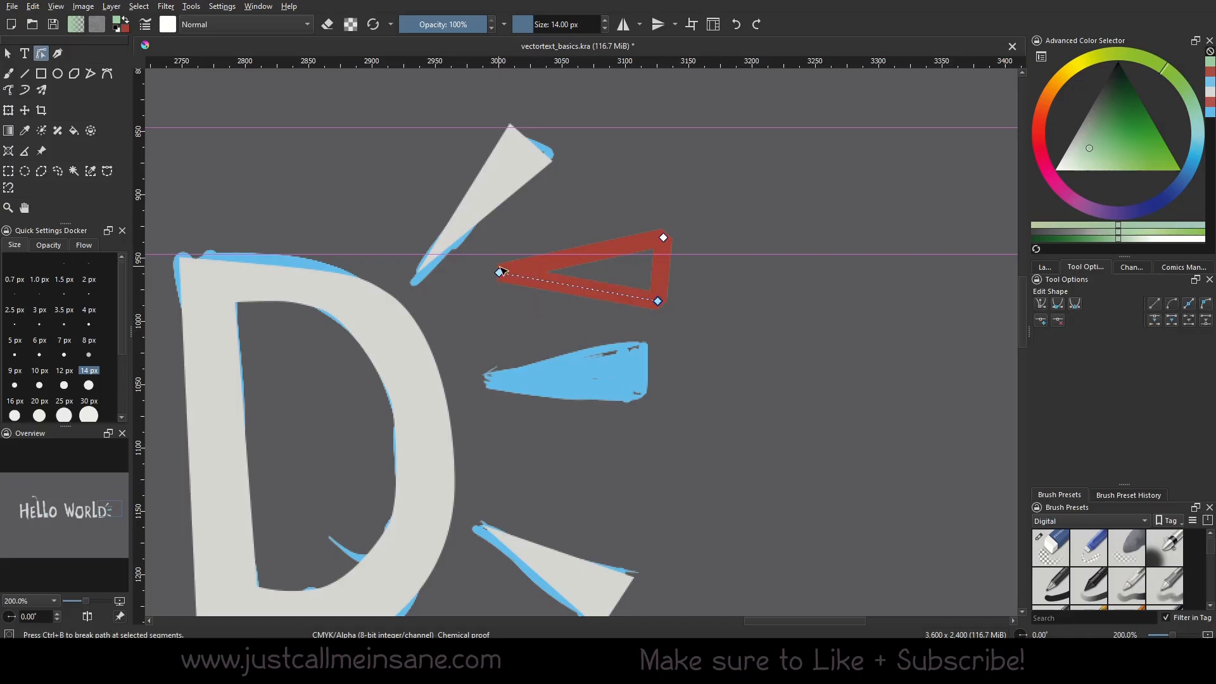
Break the ray's path at its pointed tip node, spread the two ends apart vertically and level the lower edge.
click(499, 272)
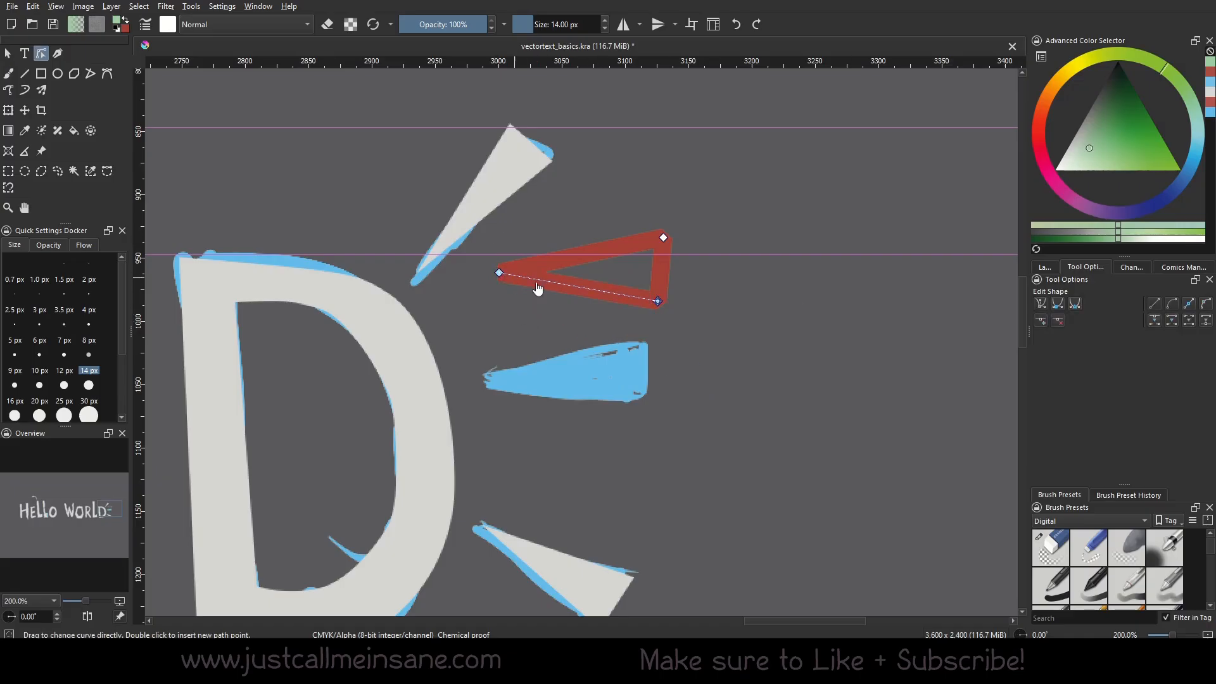
click(1160, 326)
drag(499, 273, 631, 307)
drag(498, 238, 497, 244)
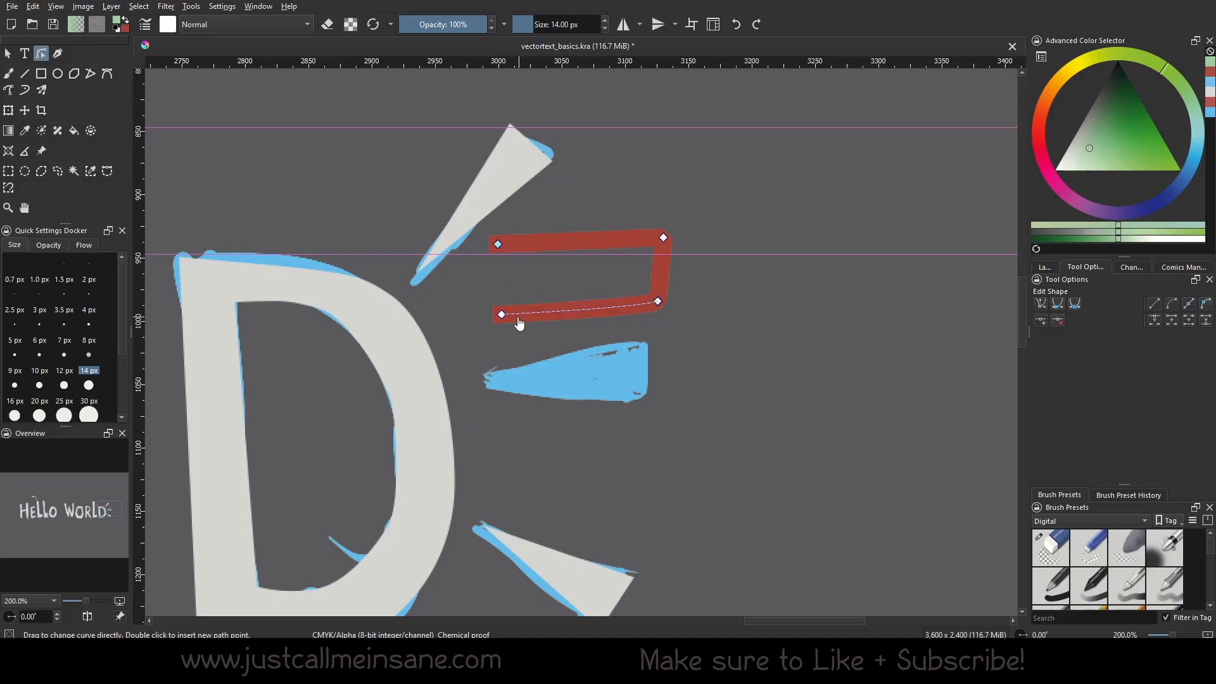
drag(501, 314, 497, 300)
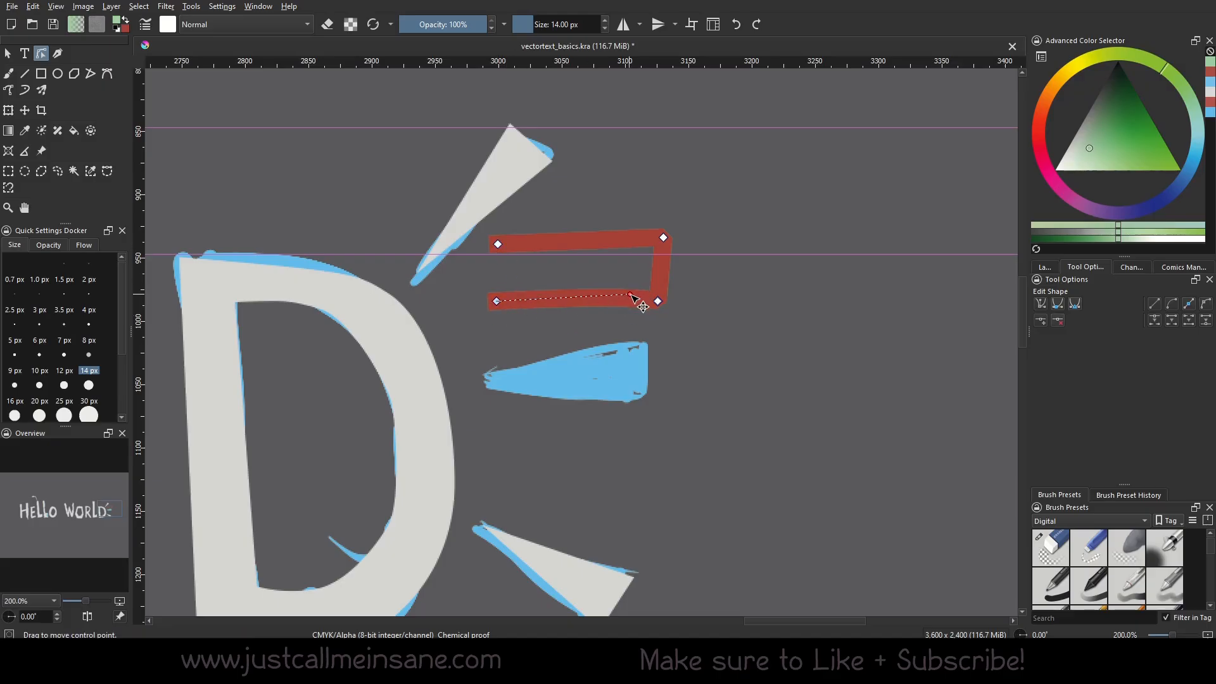
drag(631, 295, 631, 301)
Move the whole open outline down over the blue sketch, try merging its two end nodes, and undo the merge.
key(ctrl+a)
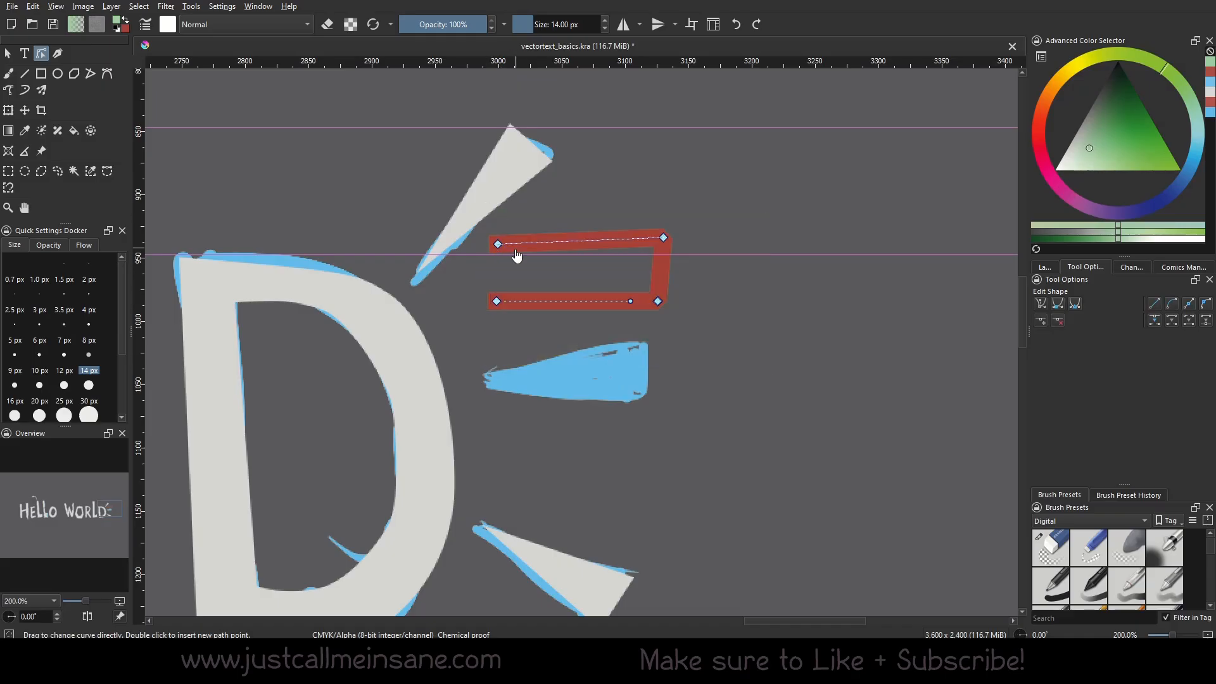
drag(501, 246, 553, 347)
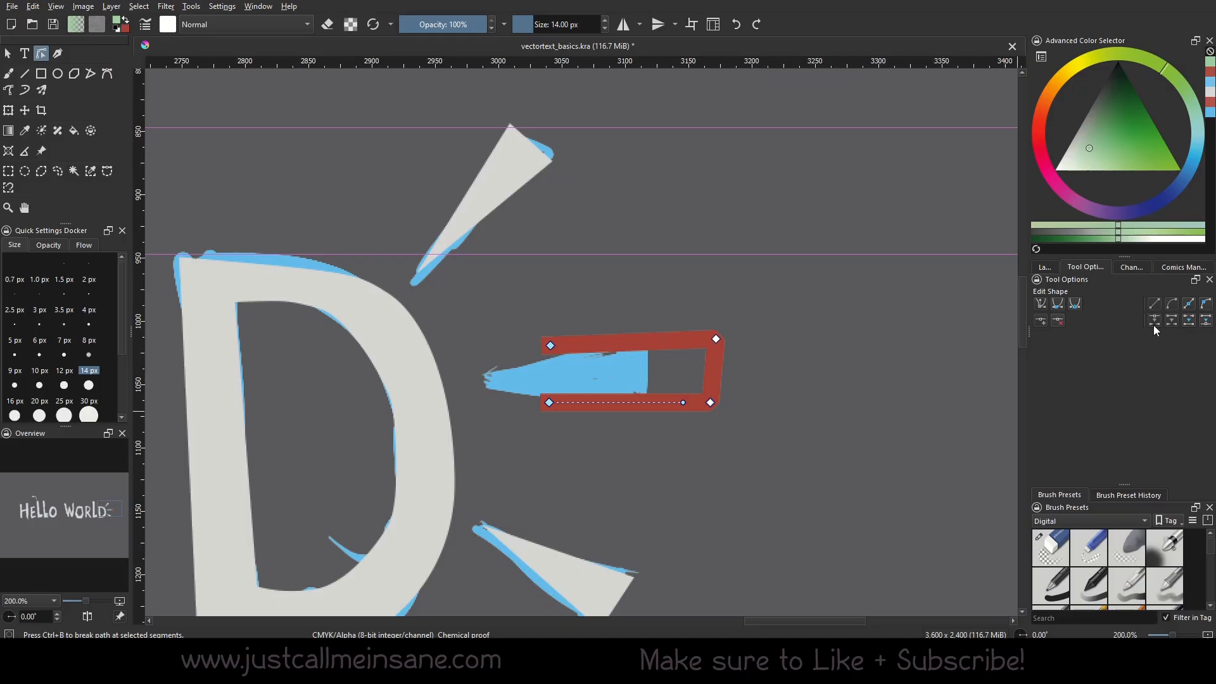
click(1203, 323)
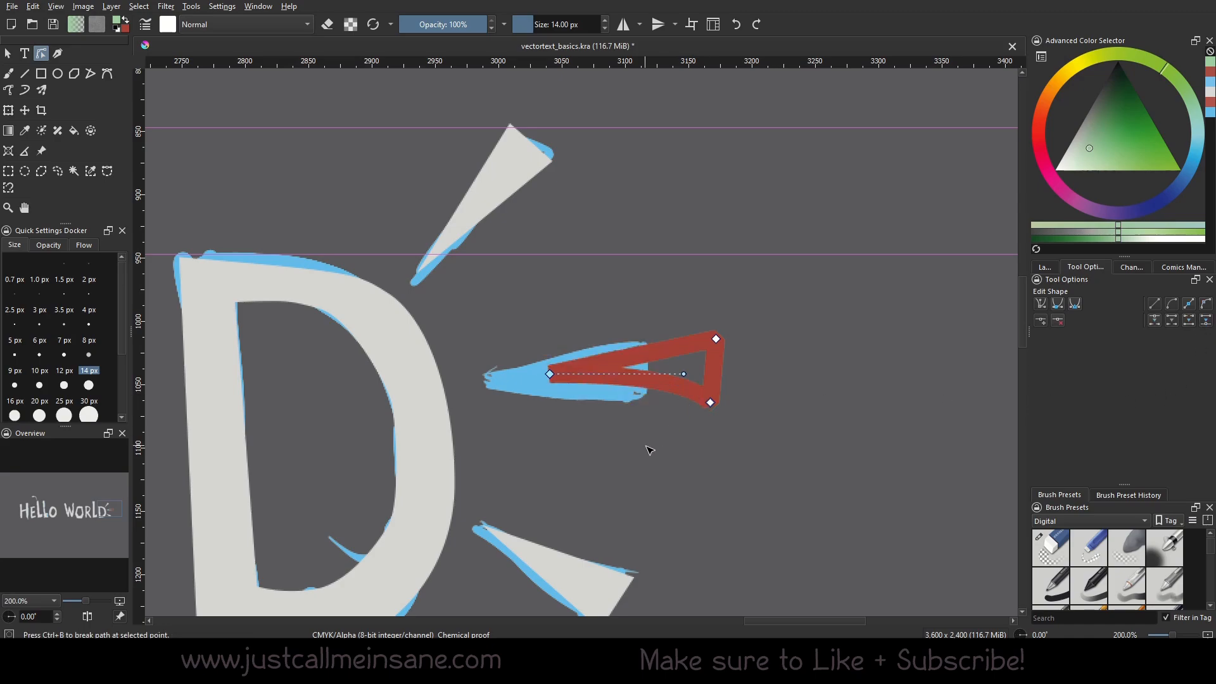
key(ctrl+z)
Join the outline's two open end nodes with a segment and convert that segment to a straight line.
click(1188, 322)
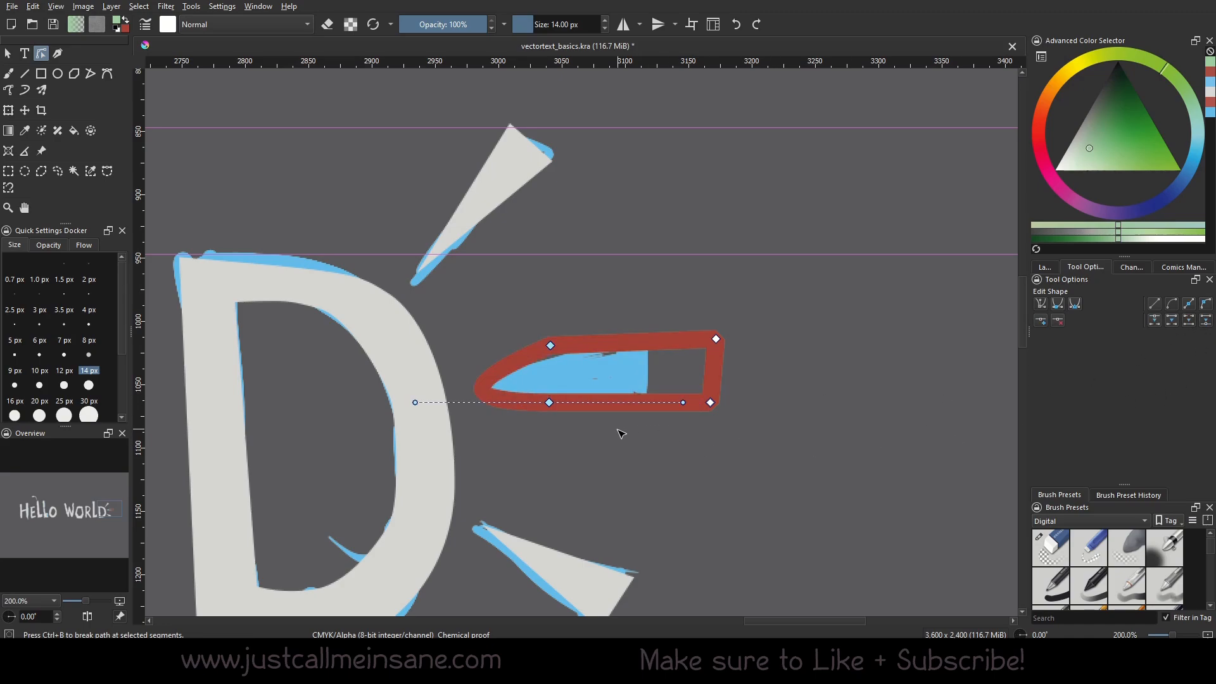
click(593, 429)
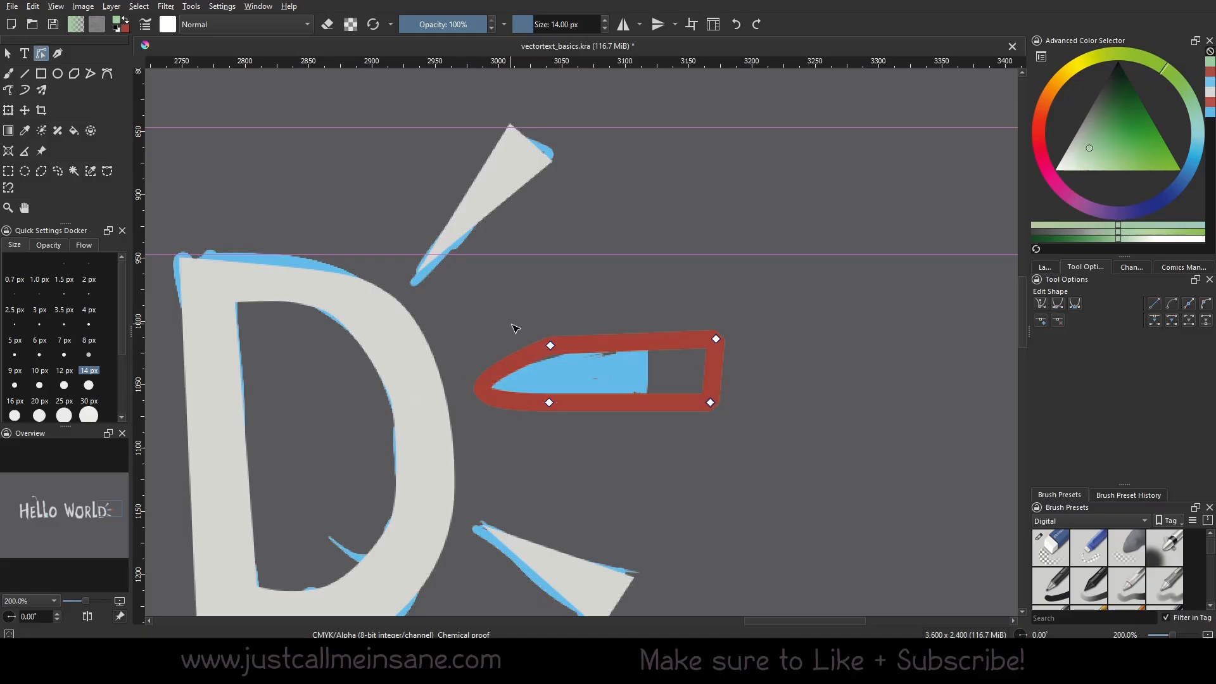
key(ctrl+z)
click(1186, 324)
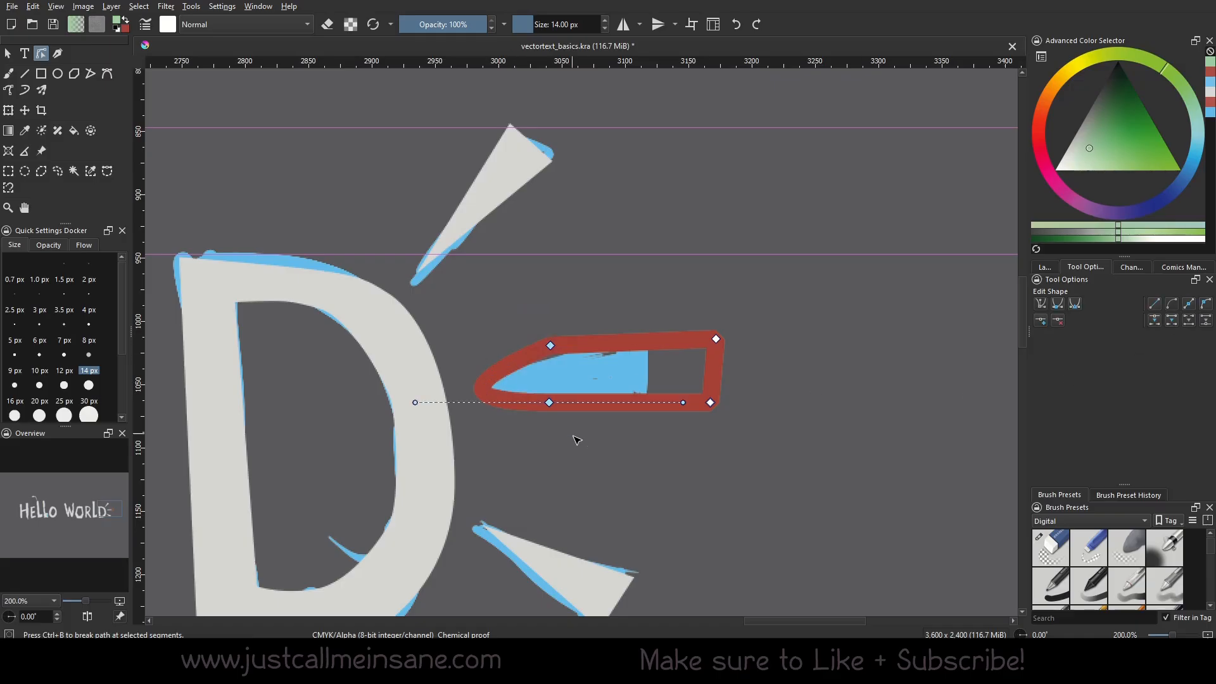
click(1154, 304)
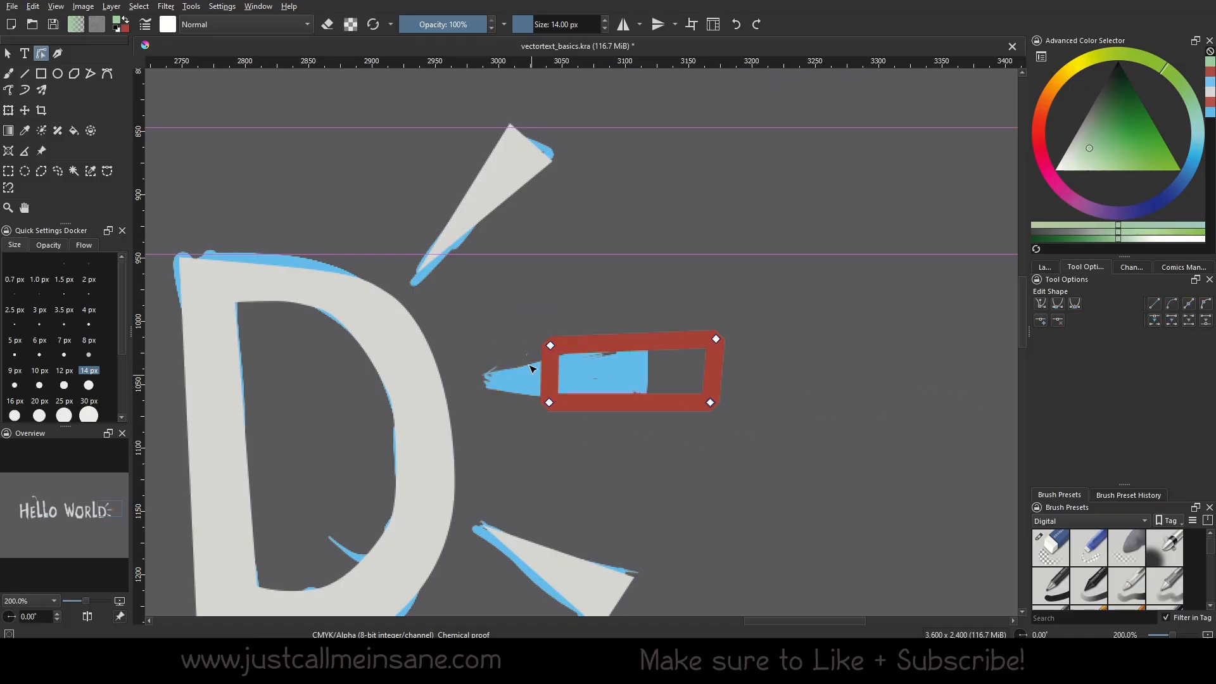
Shift the two corner nodes nearest the D slightly outward together, and deselect them.
drag(550, 345, 541, 340)
click(543, 396)
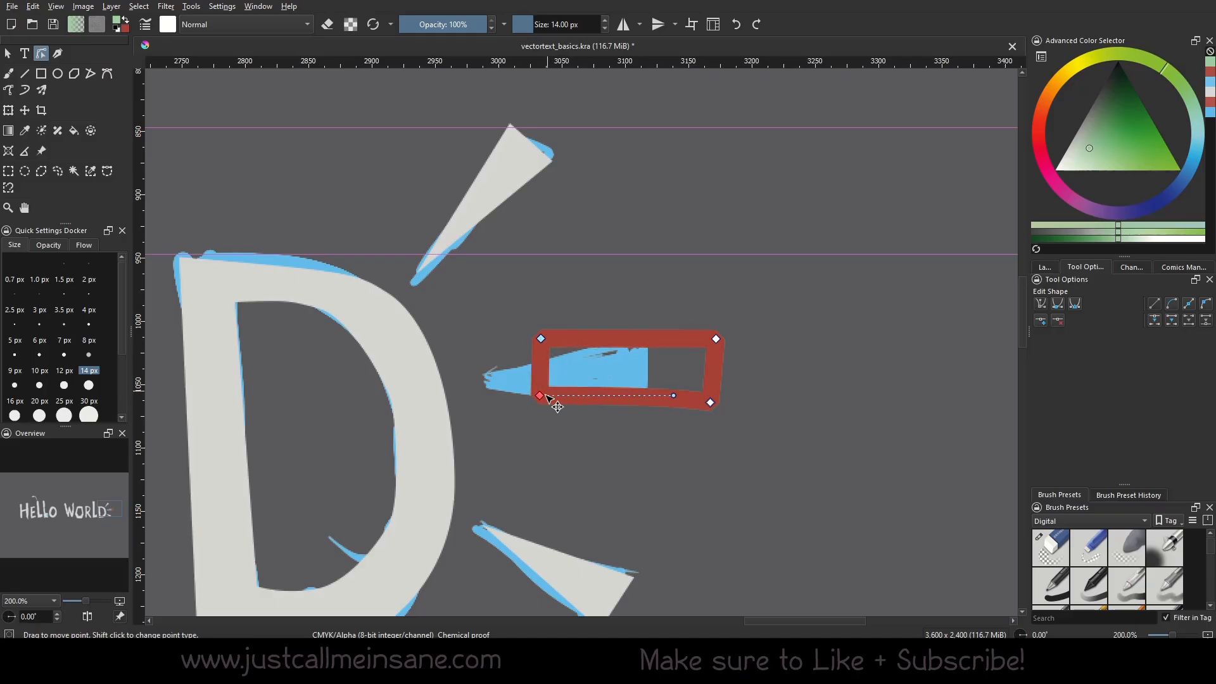
mouse_move(545, 402)
mouse_down()
mouse_move(553, 422)
mouse_move(545, 404)
mouse_up()
click(615, 462)
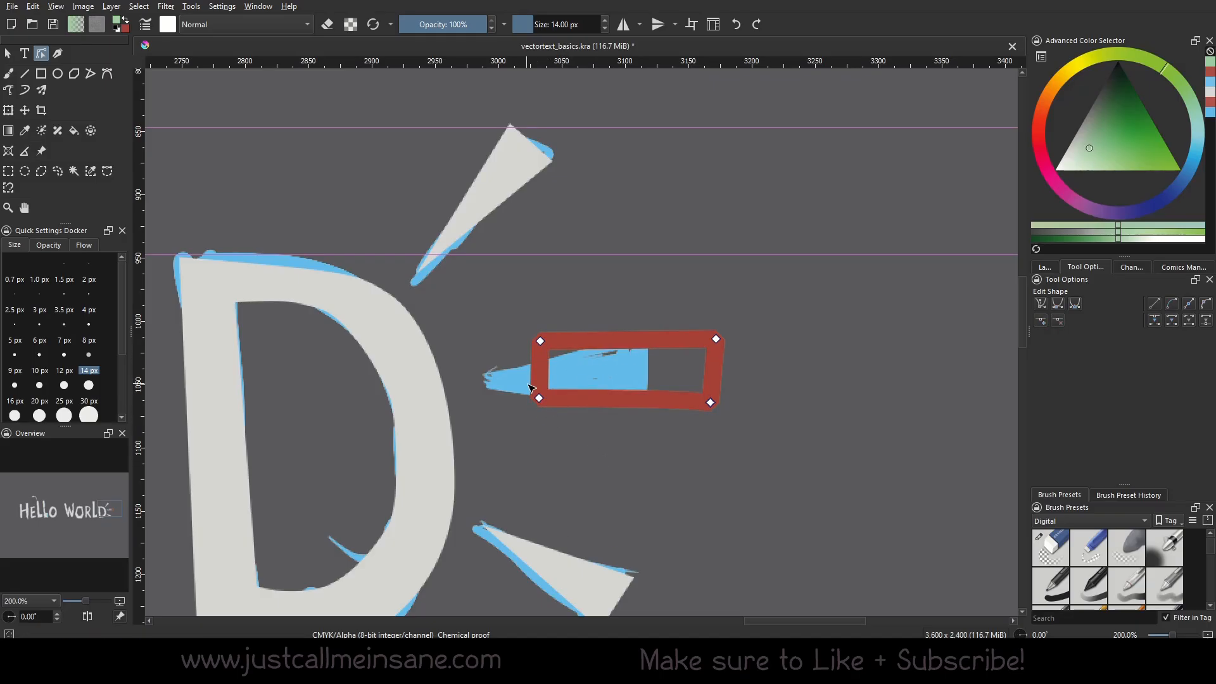
Break the path at the lower corner node nearest the D and move the two resulting ends apart.
click(540, 397)
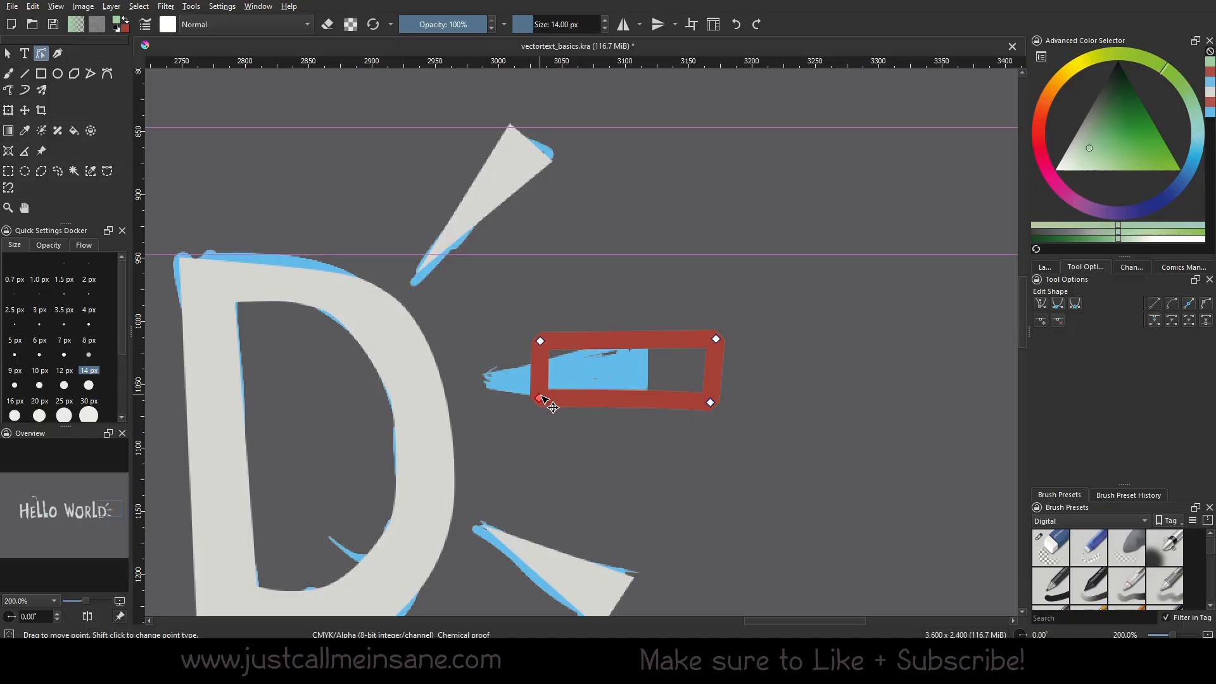
click(1155, 324)
drag(539, 397, 483, 355)
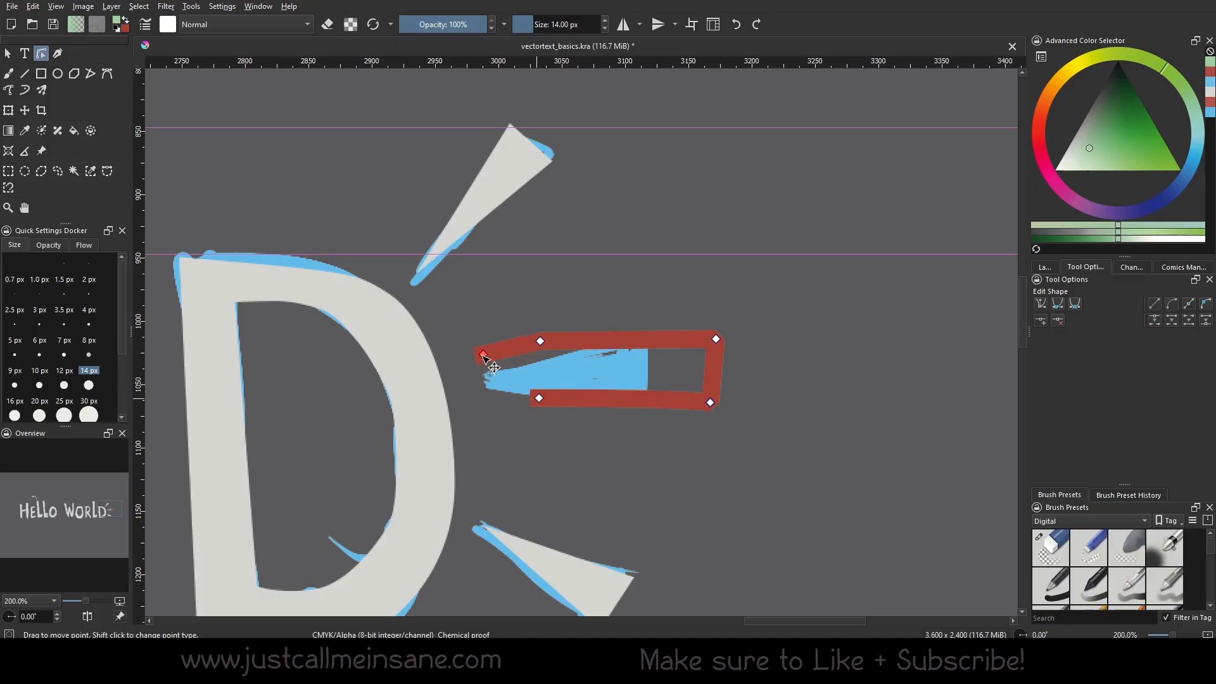
drag(539, 397, 620, 407)
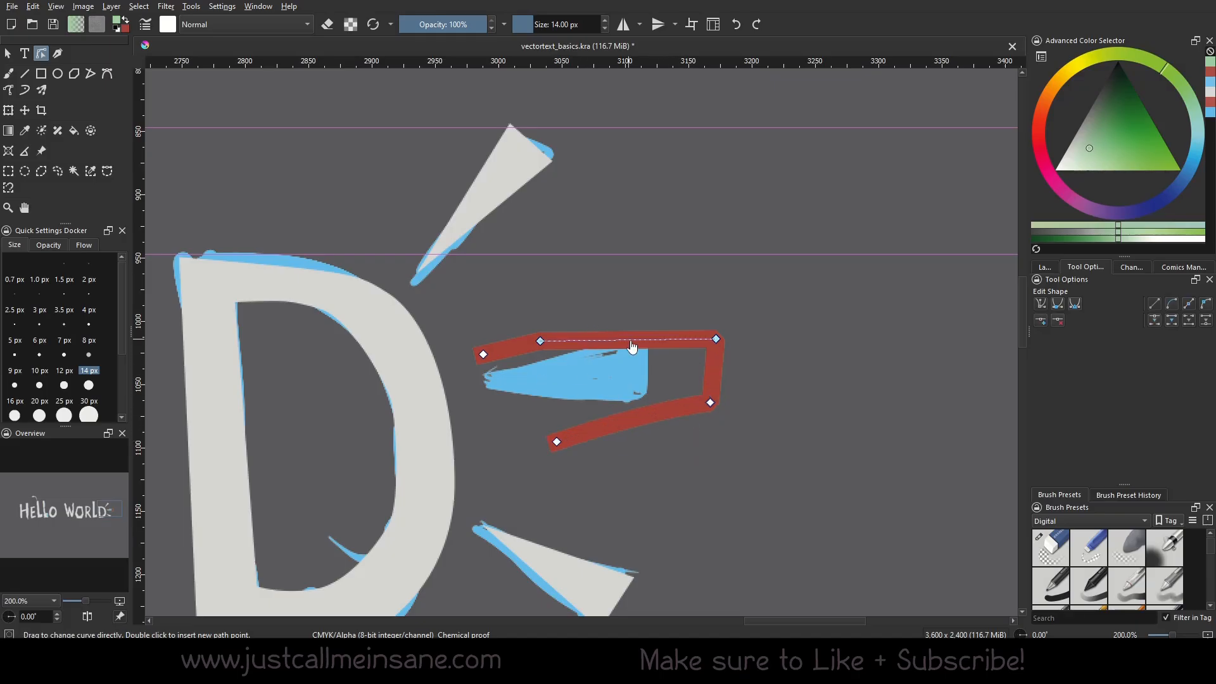
Break the path at the long upper segment of the red outline, removing that edge.
click(608, 344)
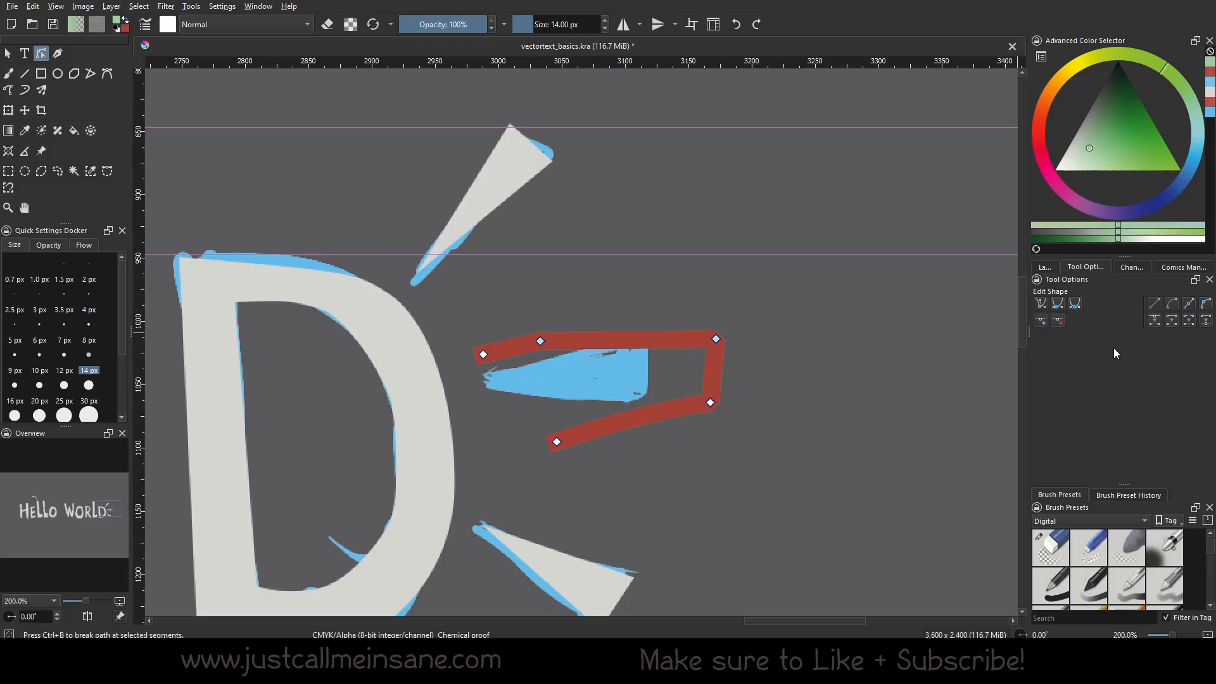
click(1169, 324)
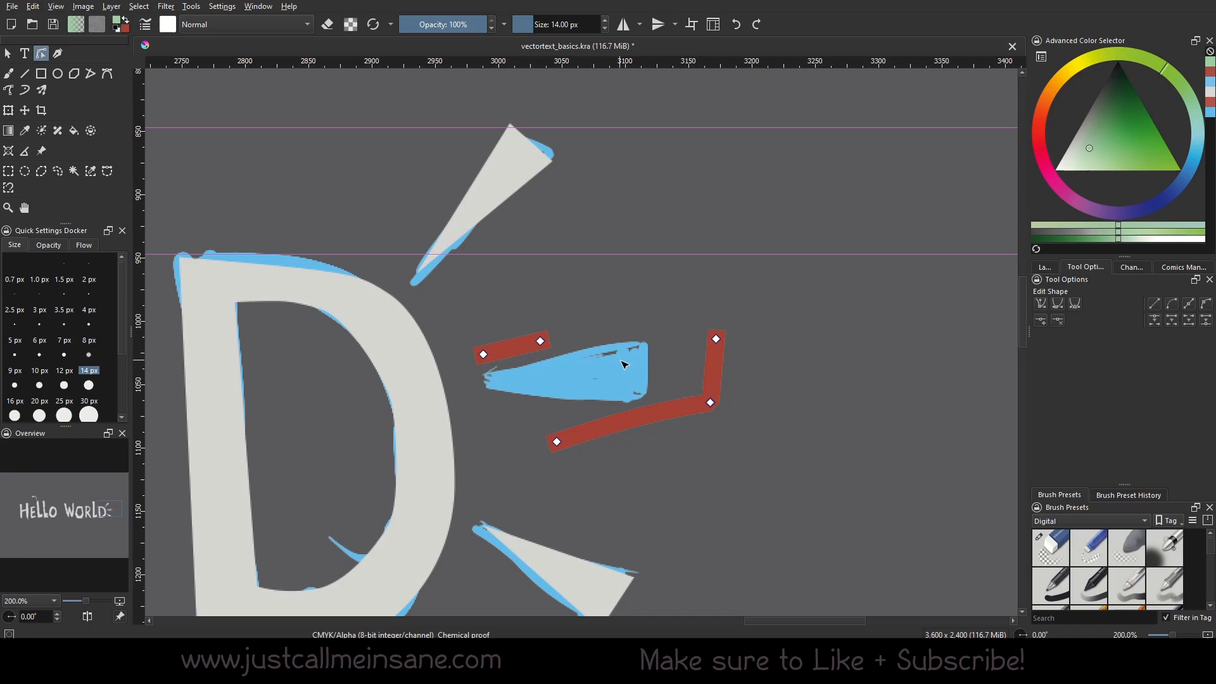
key(Escape)
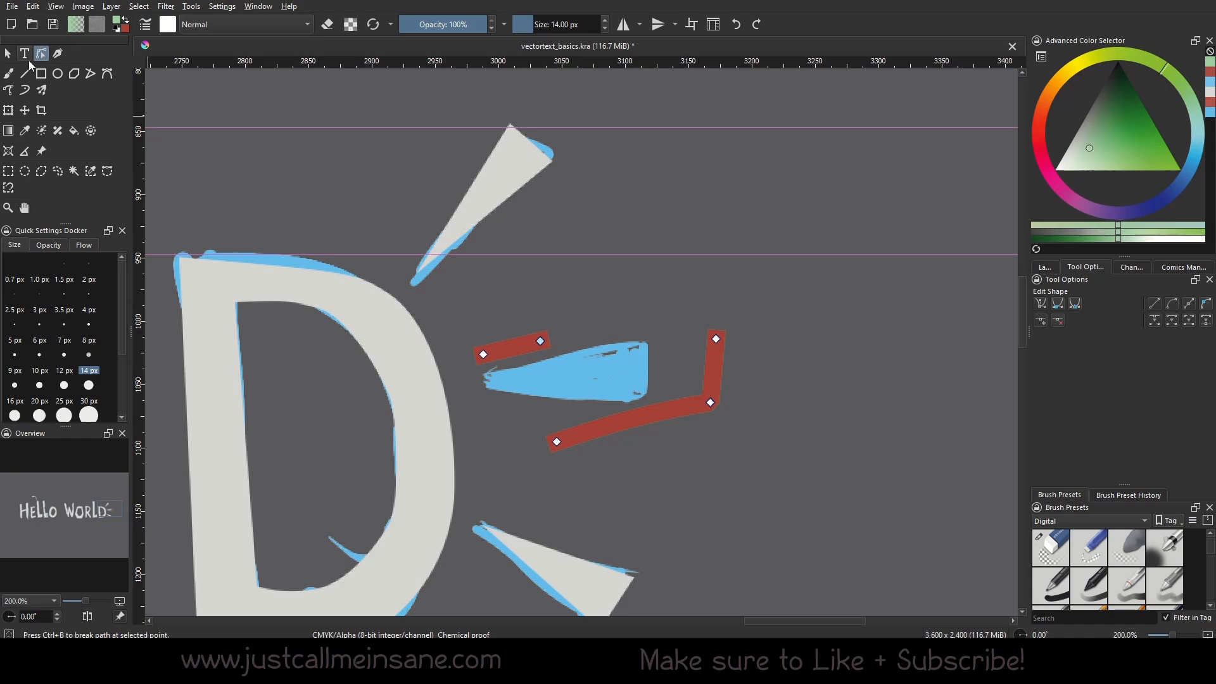
Split the broken red outline into separate shapes and move the corner-shaped piece on its own.
right_click(704, 403)
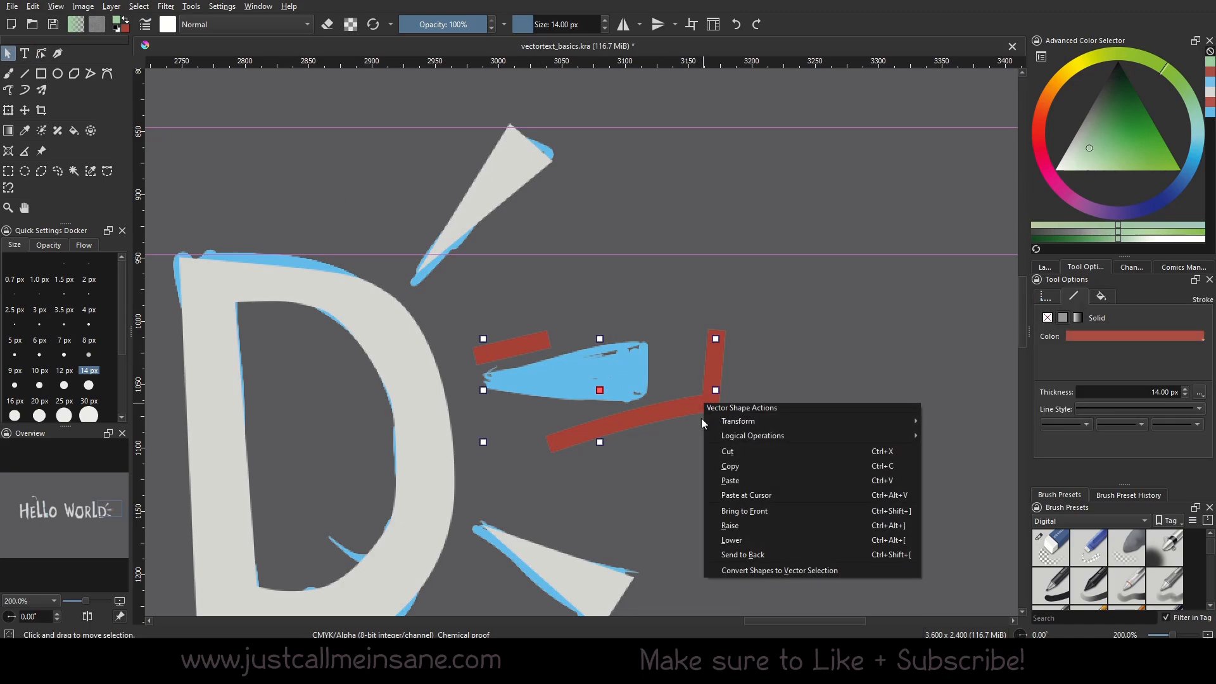
mouse_move(737, 437)
click(946, 479)
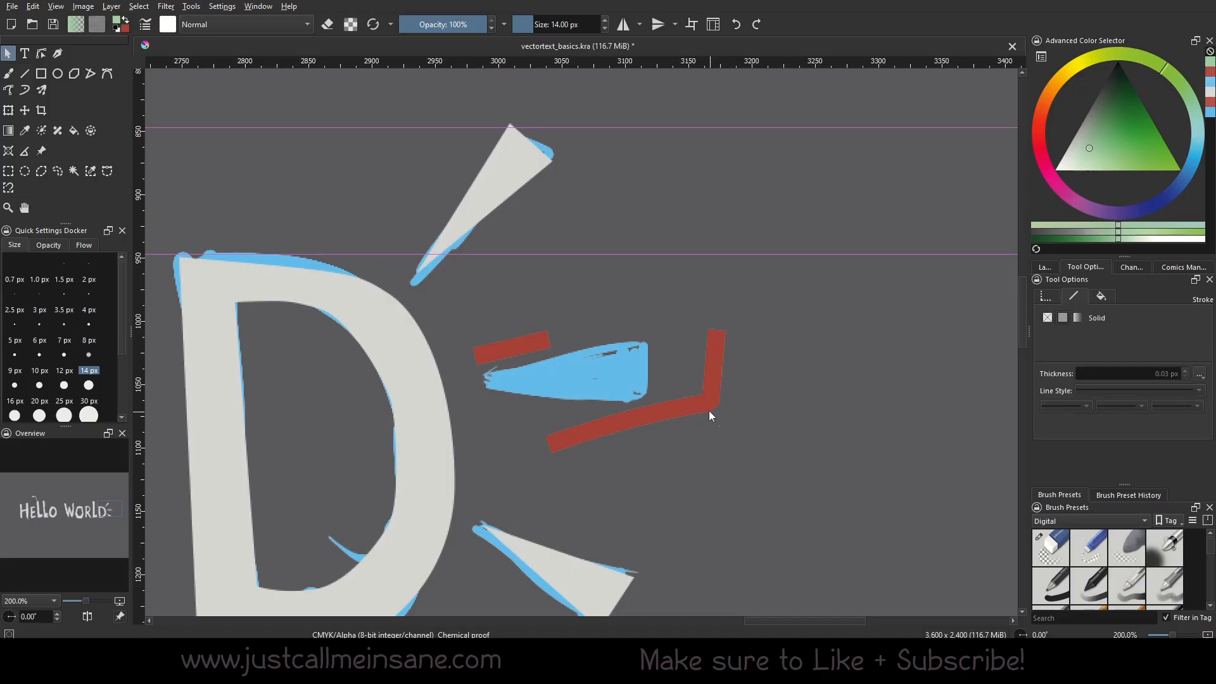
drag(709, 412, 801, 372)
click(512, 346)
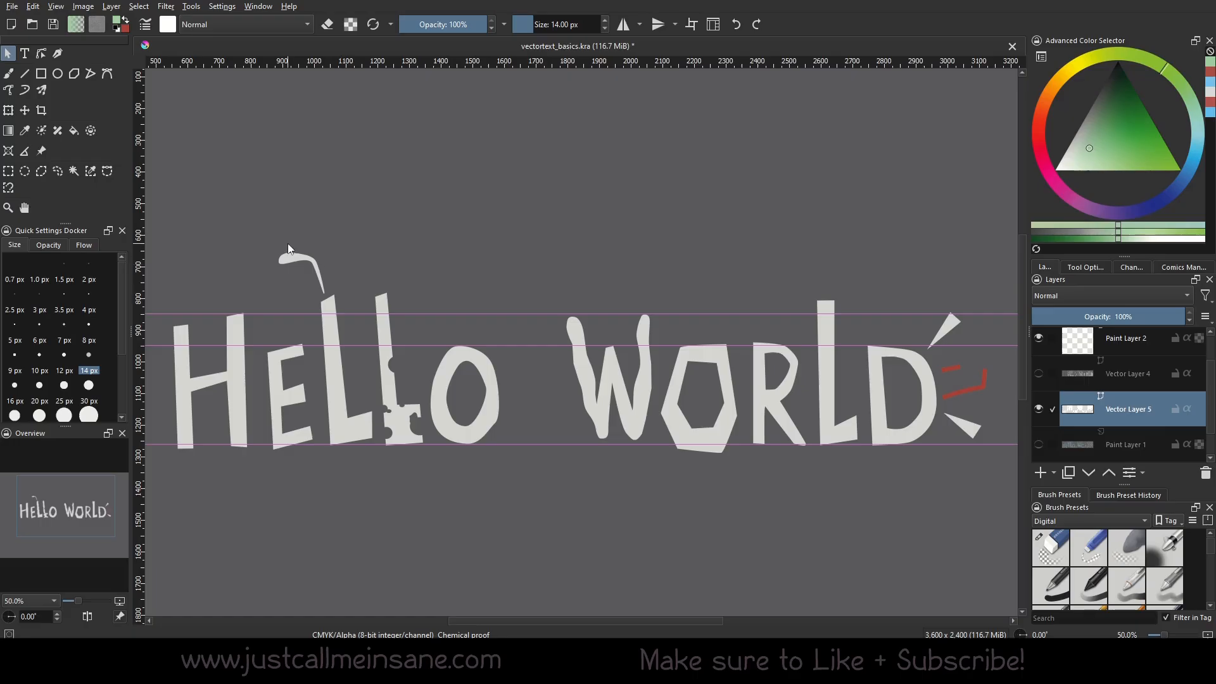
Select the HELLO lettering as a whole, and clear the selection.
click(297, 260)
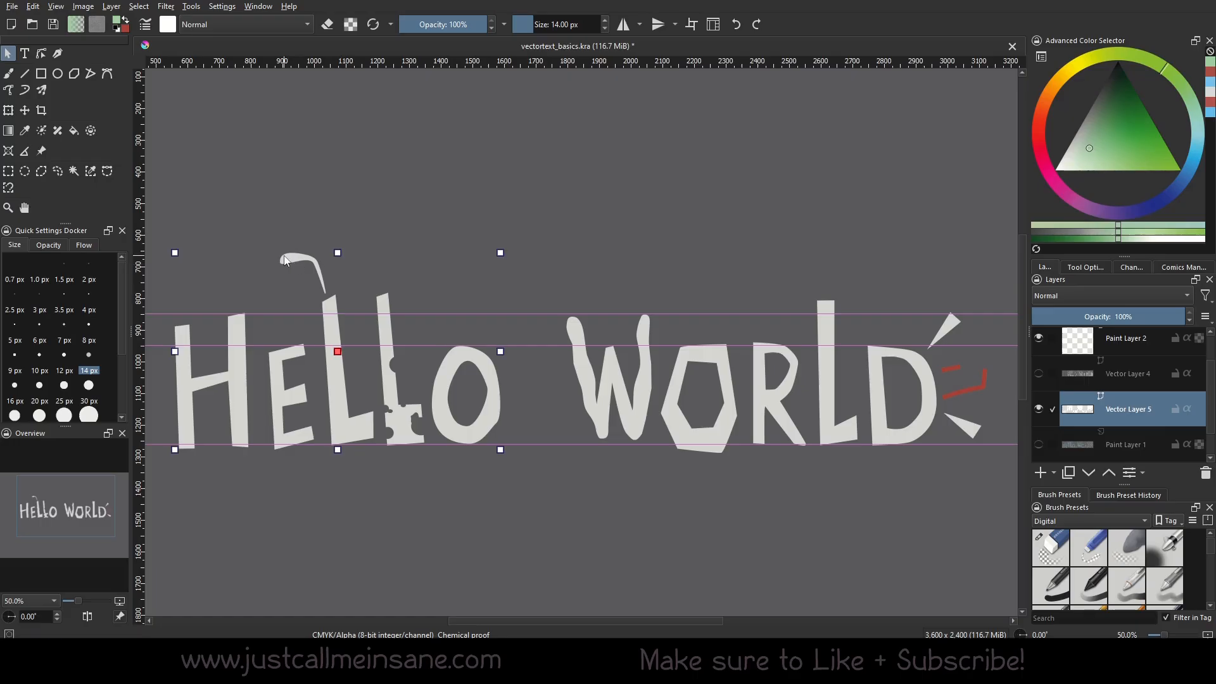
click(315, 195)
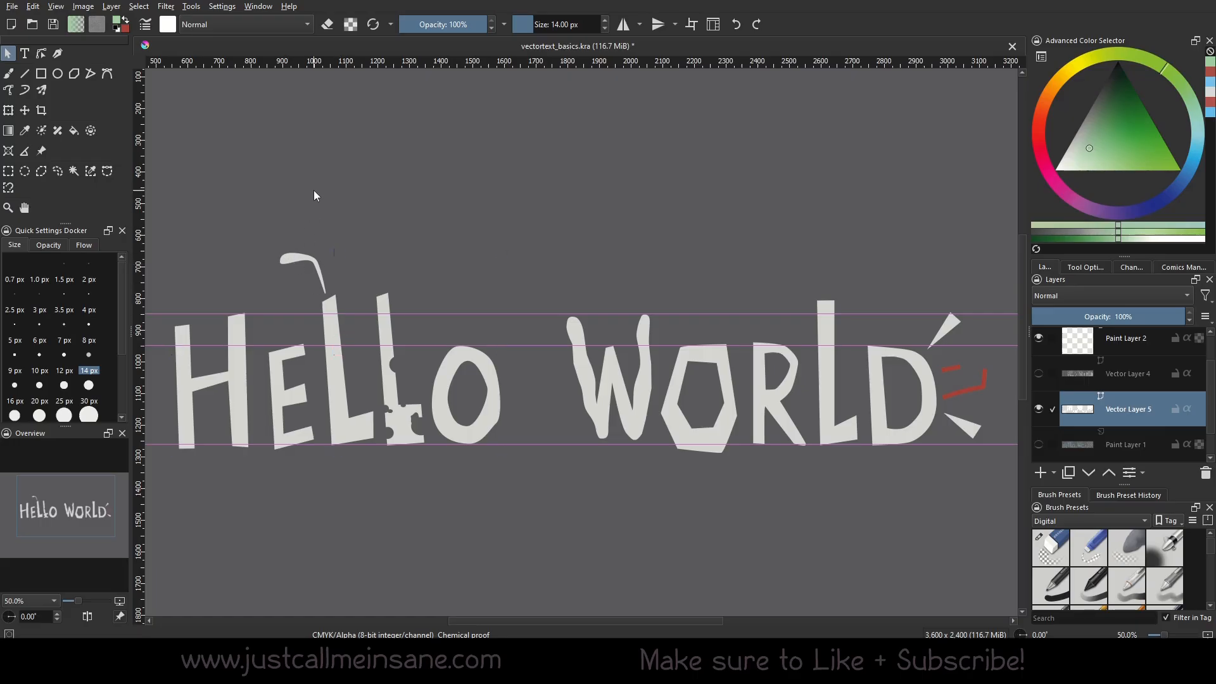